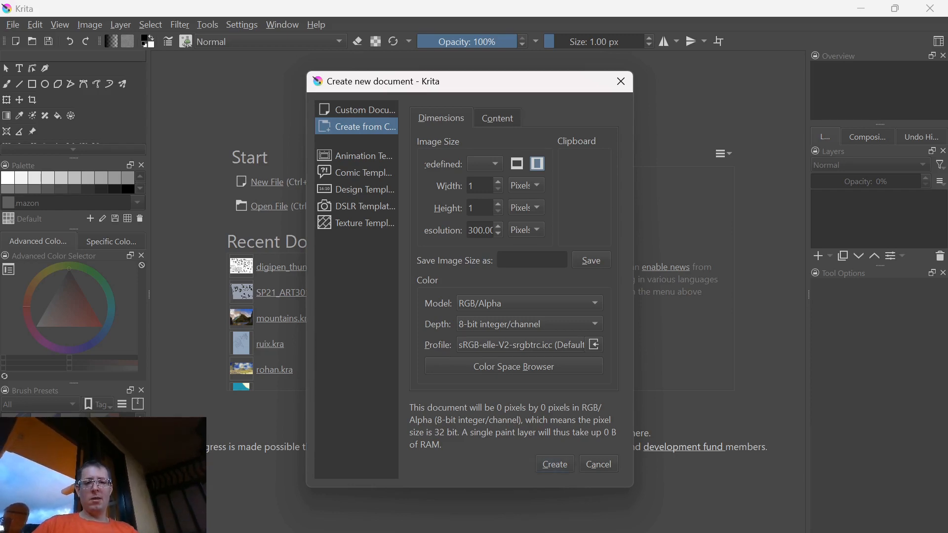
Create a new document from the Design presentation A4 portrait template
click(356, 173)
click(356, 156)
click(356, 189)
click(356, 223)
click(356, 190)
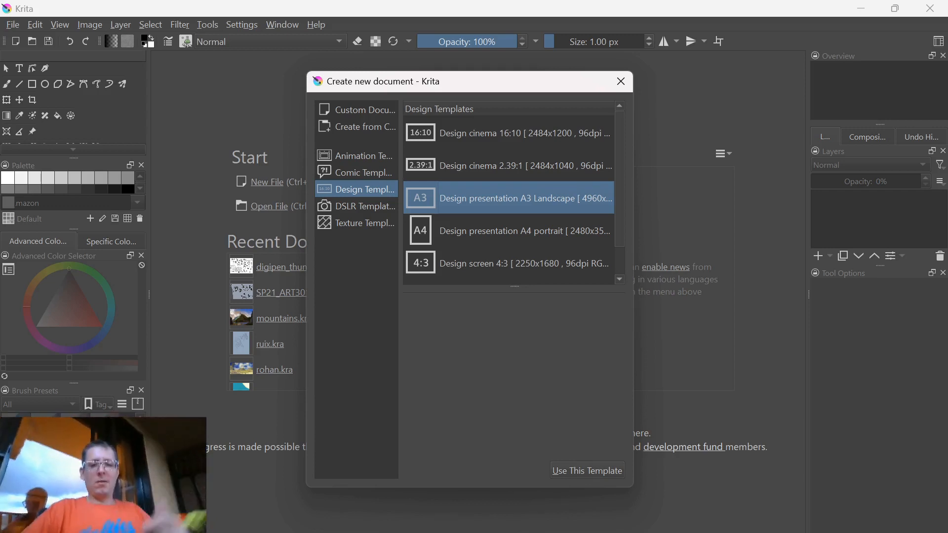
click(425, 241)
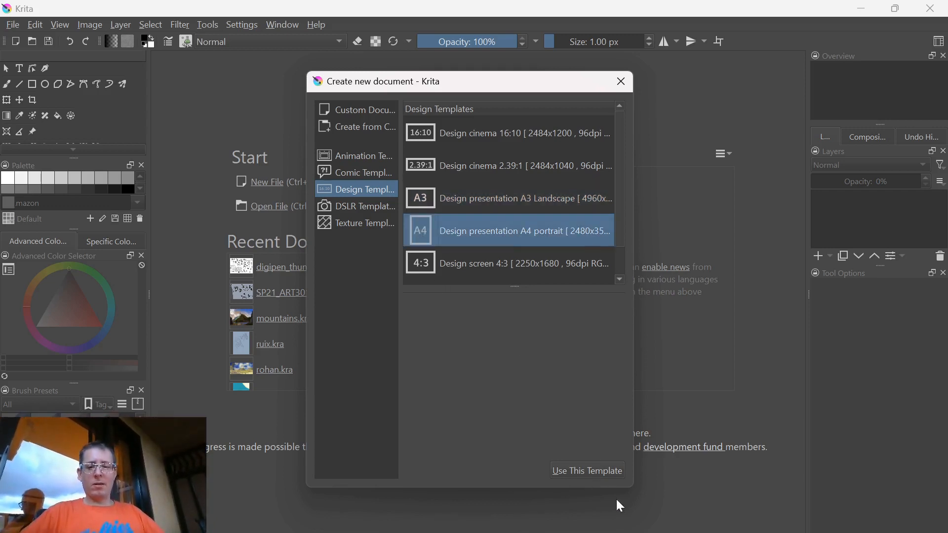
click(587, 466)
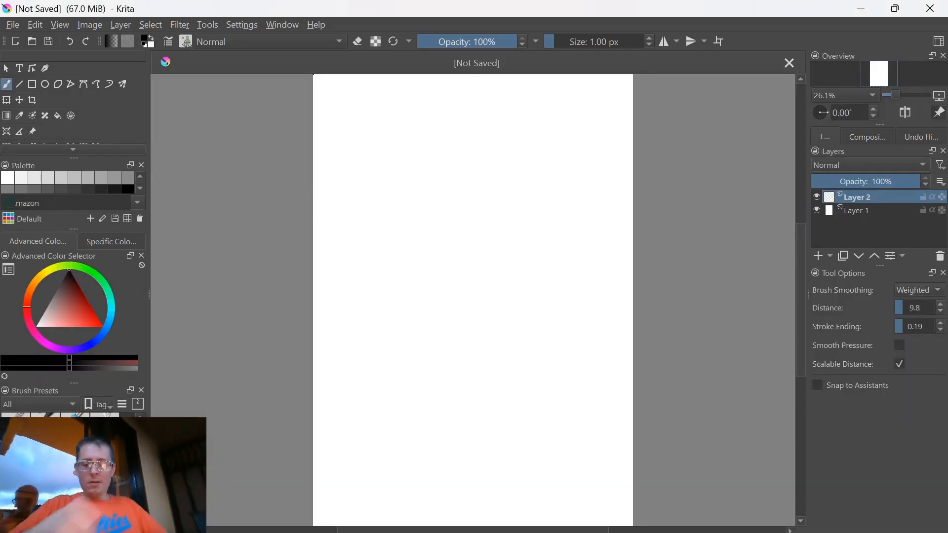
Zoom the canvas in and out in steps, ending at 25% with the whole page in view
key(ctrl+minus)
key(ctrl+minus)
key(ctrl+plus)
key(ctrl+plus)
key(ctrl+minus)
key(ctrl+minus)
key(ctrl+minus)
key(ctrl+plus)
key(ctrl+plus)
key(ctrl+plus)
key(ctrl+plus)
key(ctrl+minus)
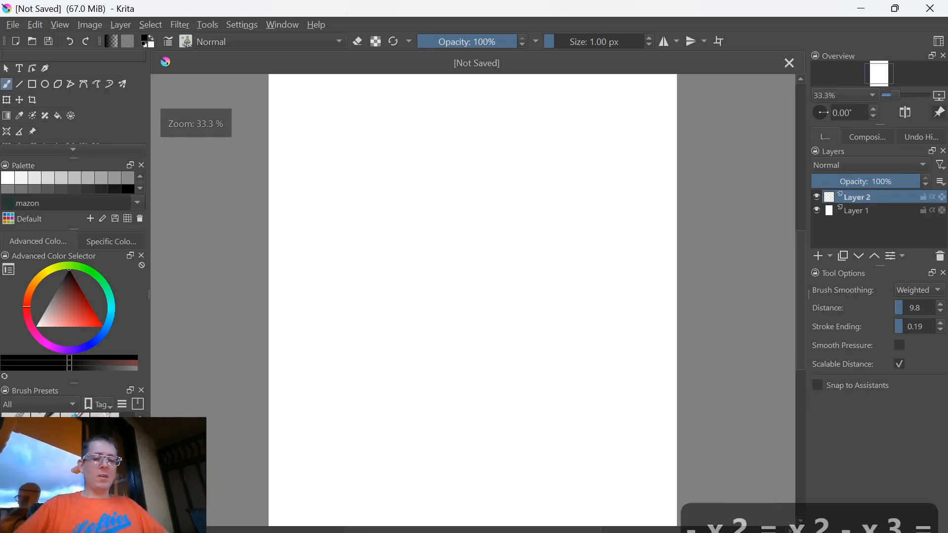
key(ctrl+minus)
key(ctrl+minus)
key(ctrl+plus)
key(ctrl+minus)
key(ctrl+plus)
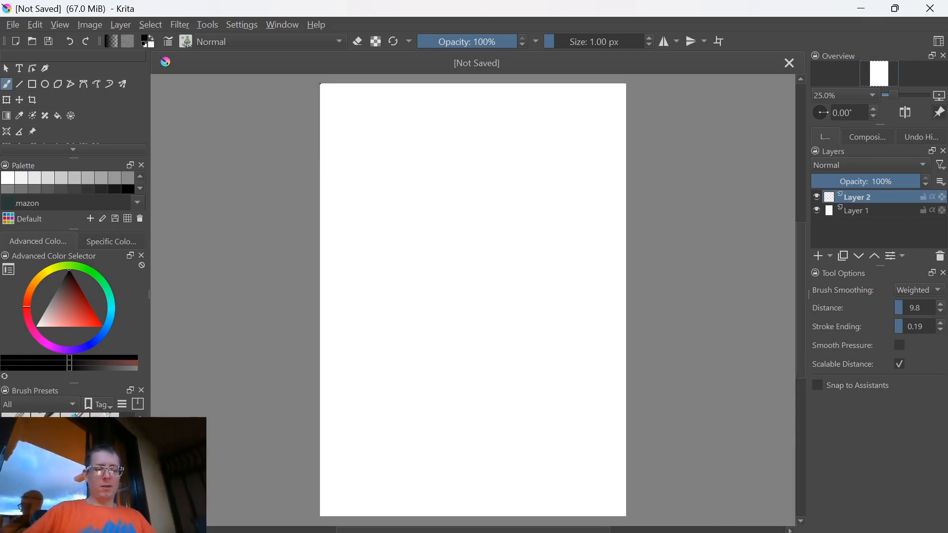
Pan, zoom and rotate the canvas view freely, and reset its rotation to 0°
drag(312, 302, 330, 328)
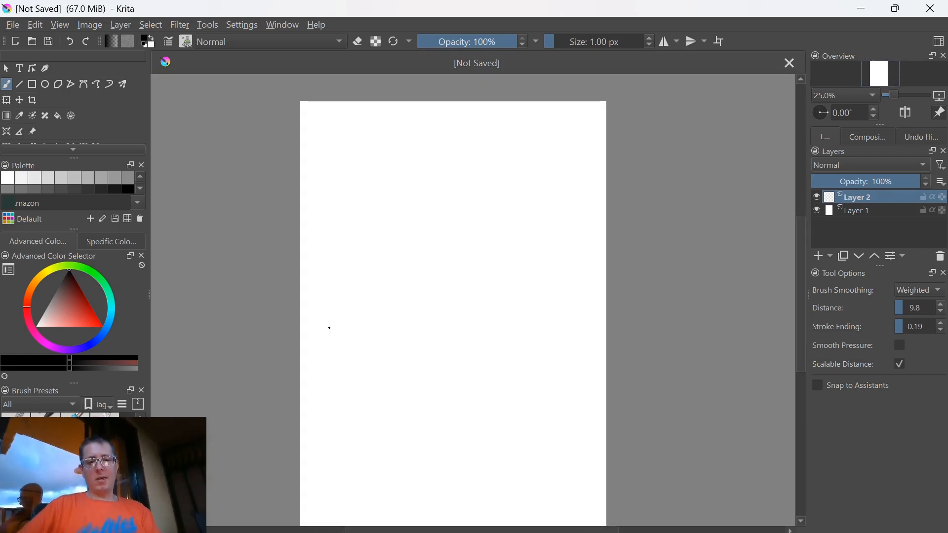
scroll(330, 328, down, 5)
scroll(345, 331, up, 3)
scroll(474, 316, up, 4)
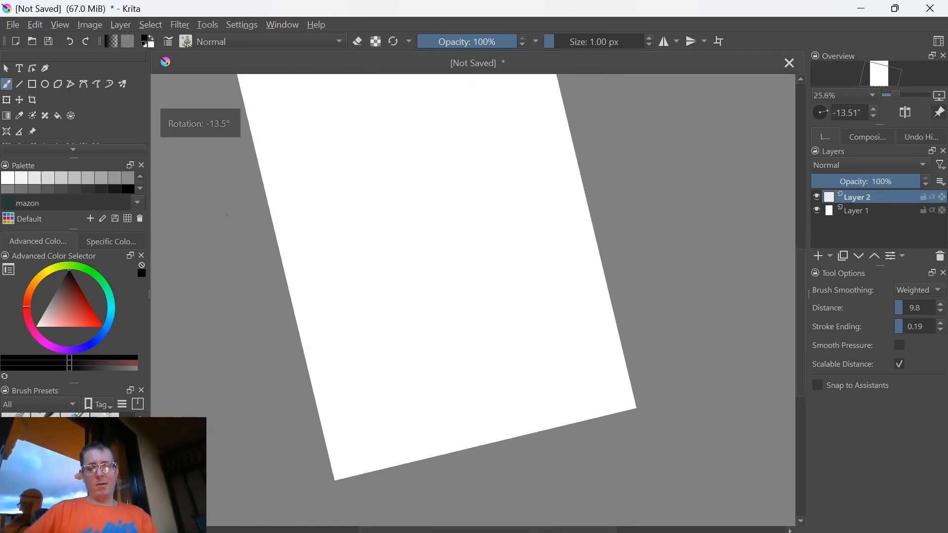
scroll(313, 267, down, 3)
key(5)
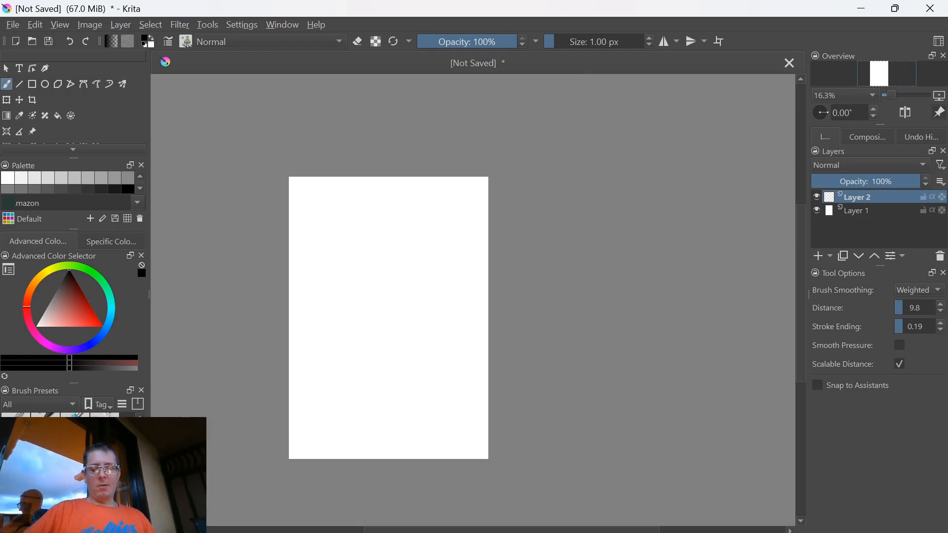
key(5)
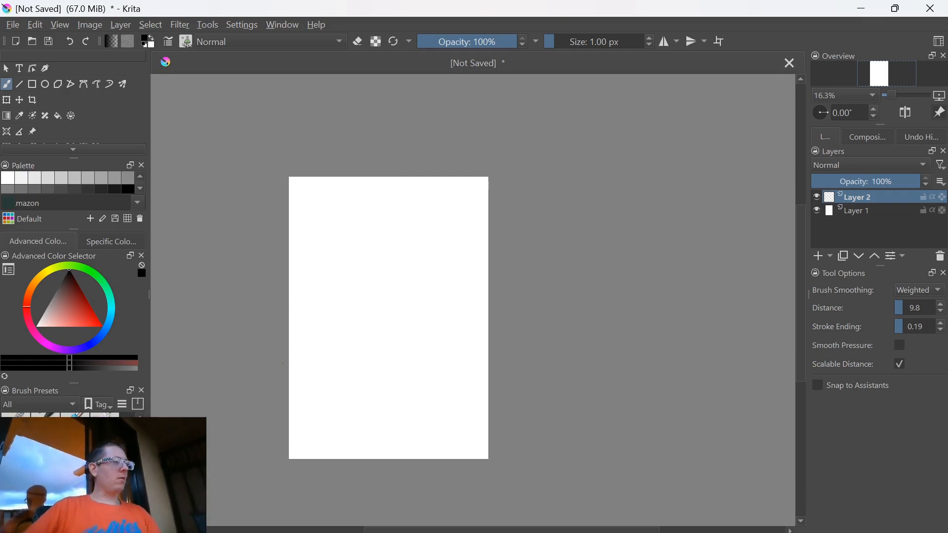
key(5)
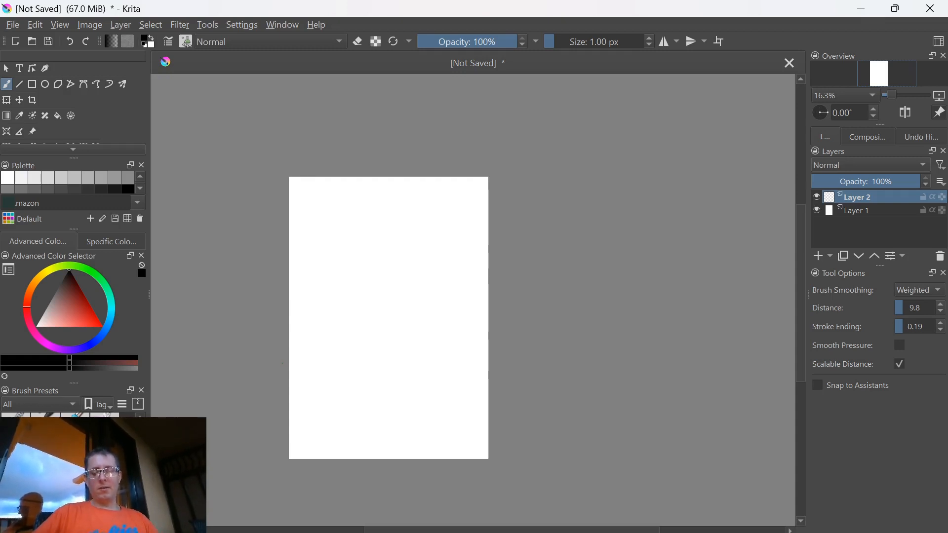
Rotate the canvas view in steps in both directions, and return it upright with the page near the middle
key(6)
key(6)
key(4)
key(4)
key(4)
key(4)
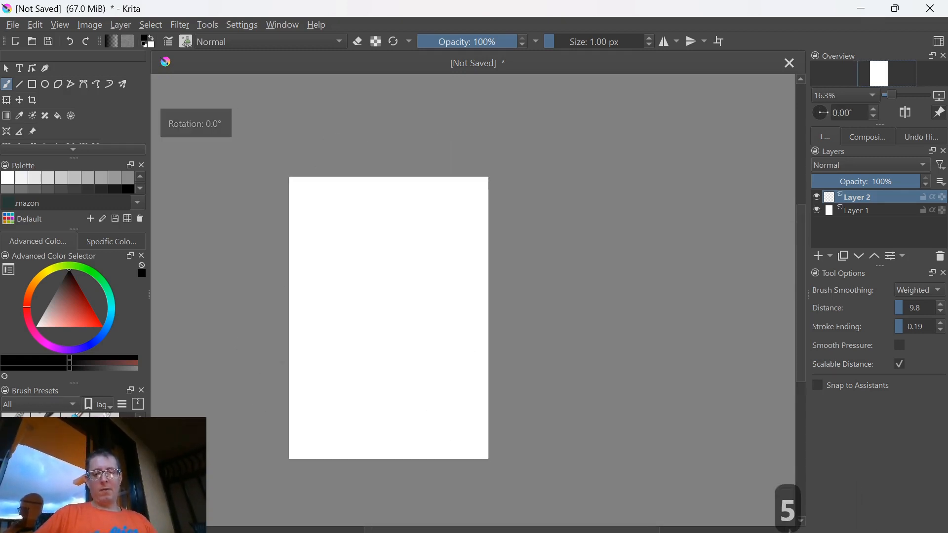
key(6)
key(6)
key(6)
key(5)
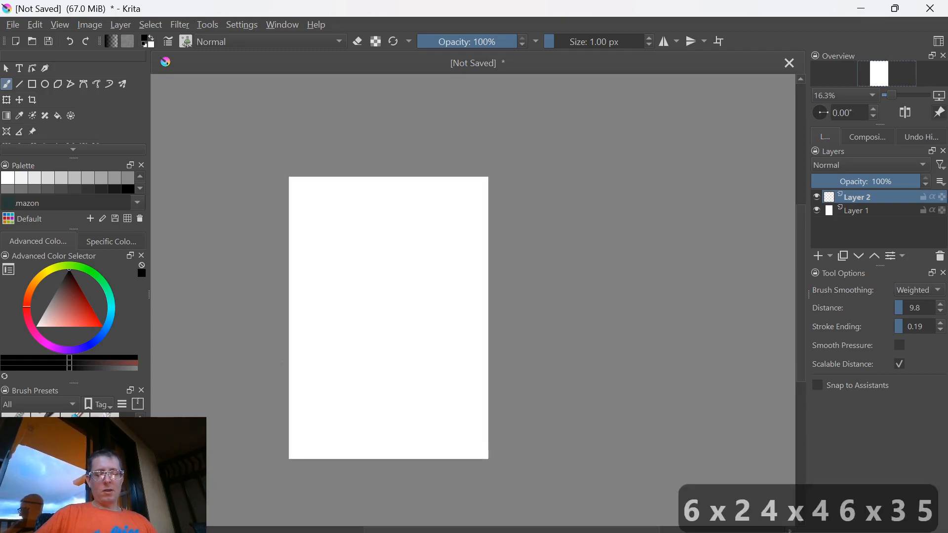
drag(281, 364, 349, 468)
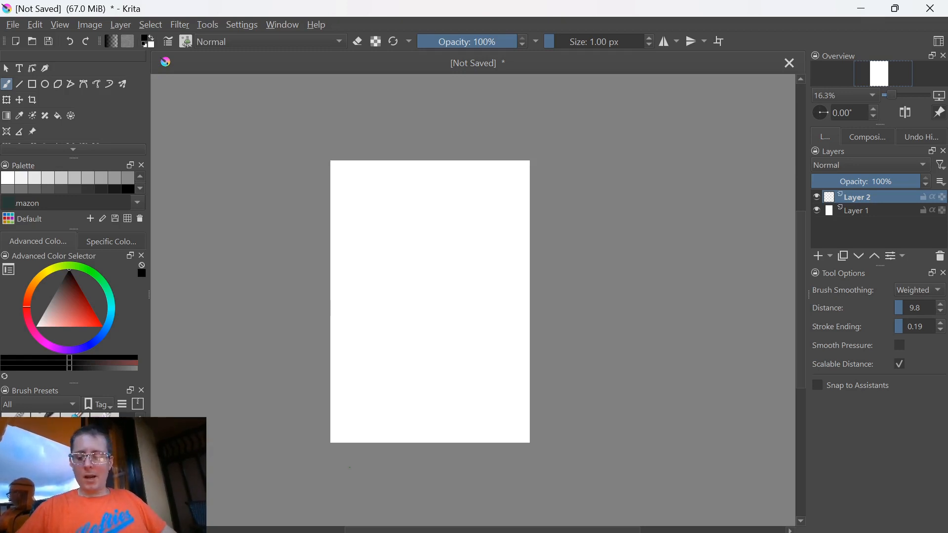
Add a new paint layer above Layer 2 and clear its contents
key(Insert)
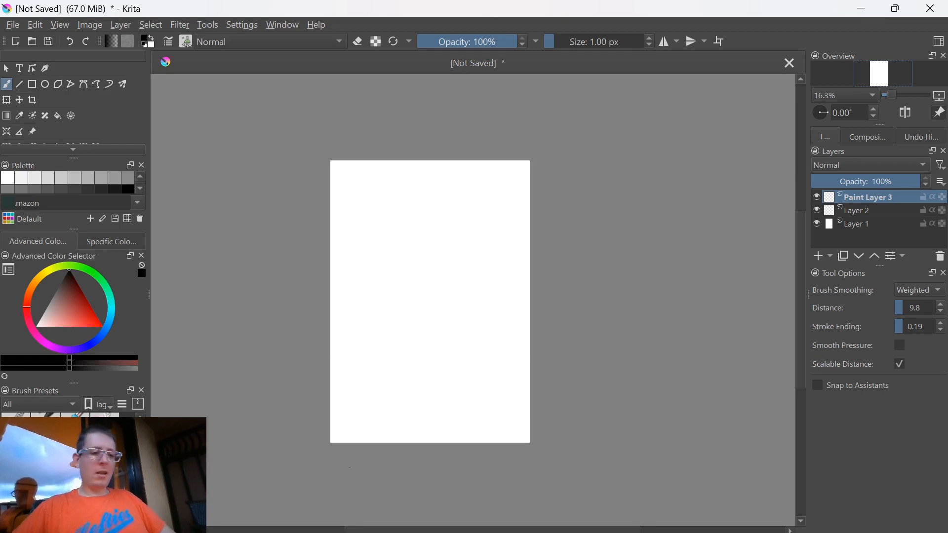
key(Insert)
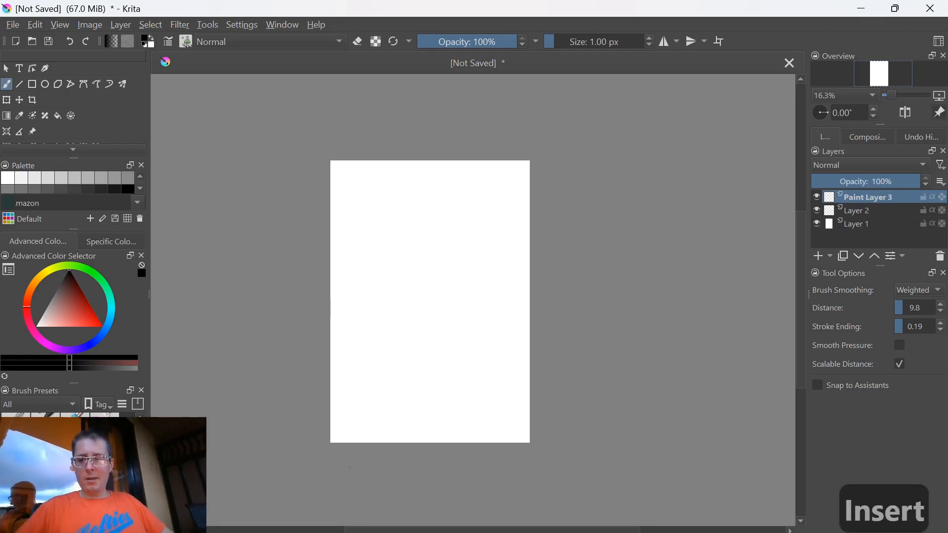
key(Delete)
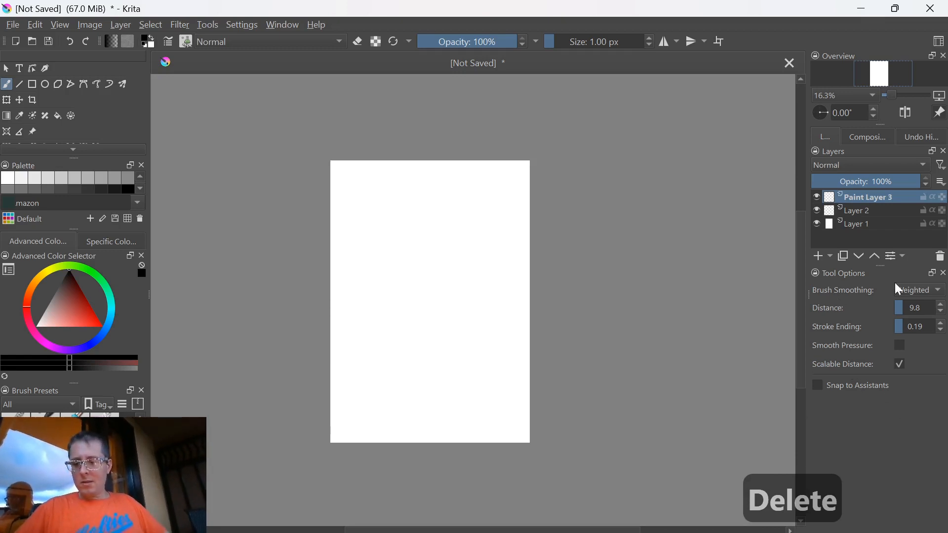
Fill the new paint layer with the black foreground and white background colours in turn, ending on white
key(ctrl+Delete)
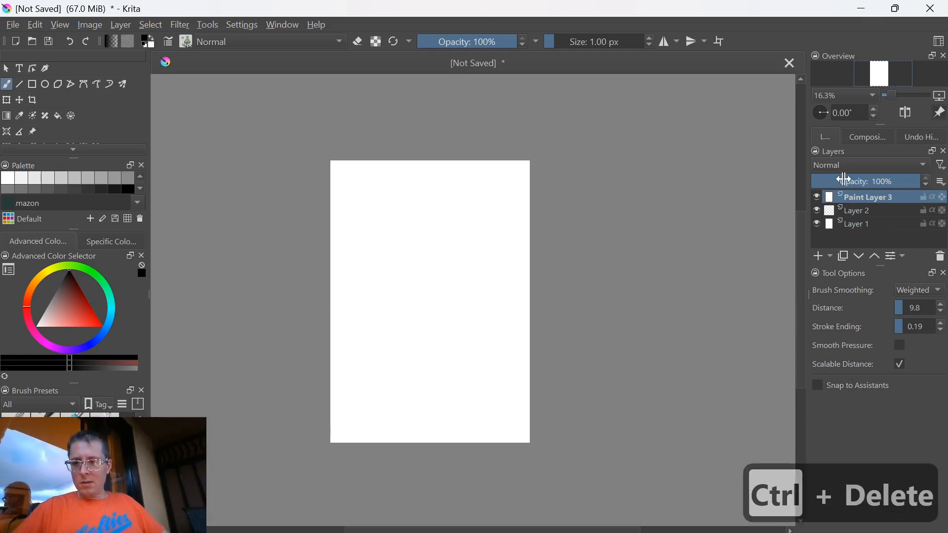
key(ctrl+BackSpace)
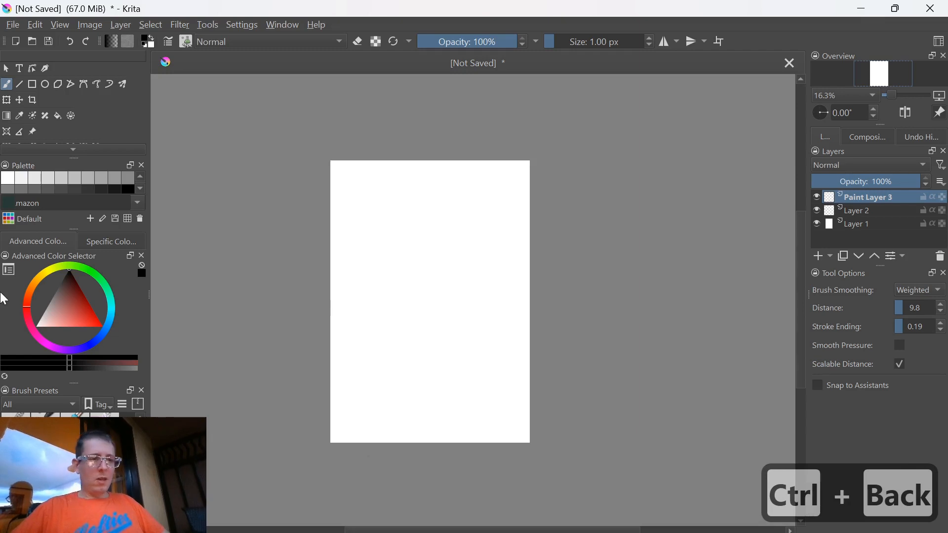
key(ctrl+z)
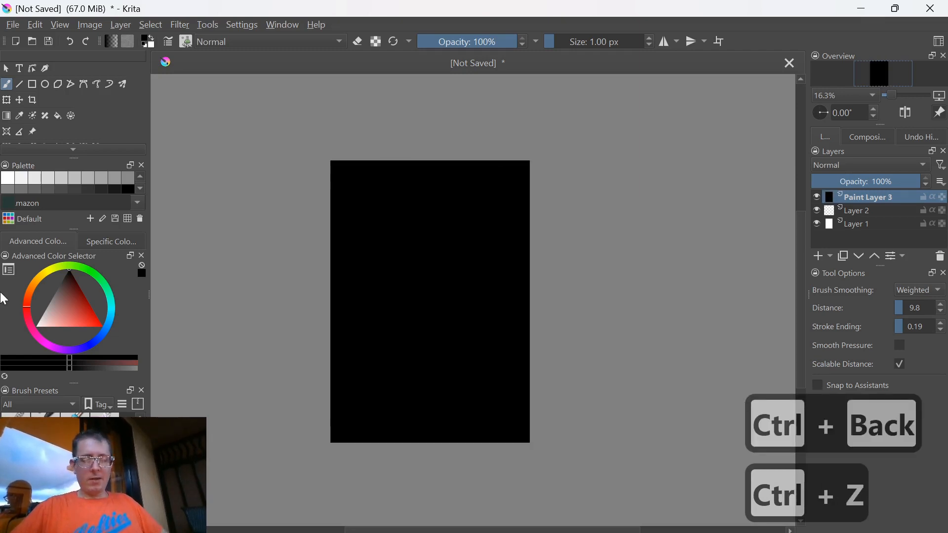
key(shift+BackSpace)
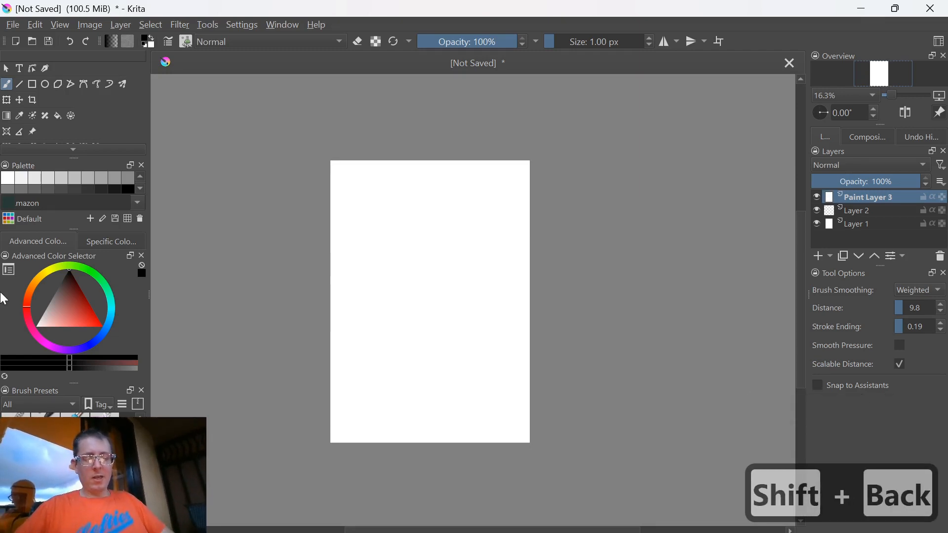
key(ctrl+BackSpace)
key(shift+BackSpace)
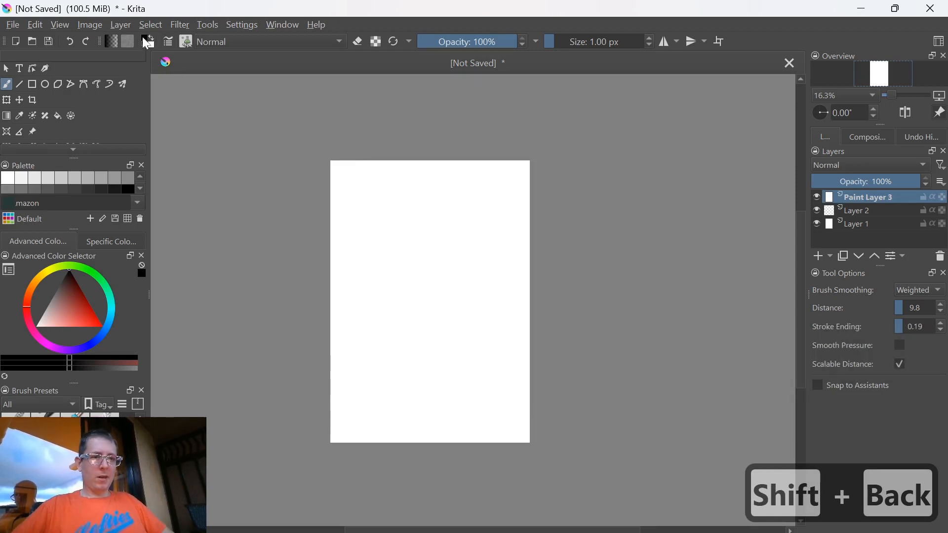
key(ctrl+BackSpace)
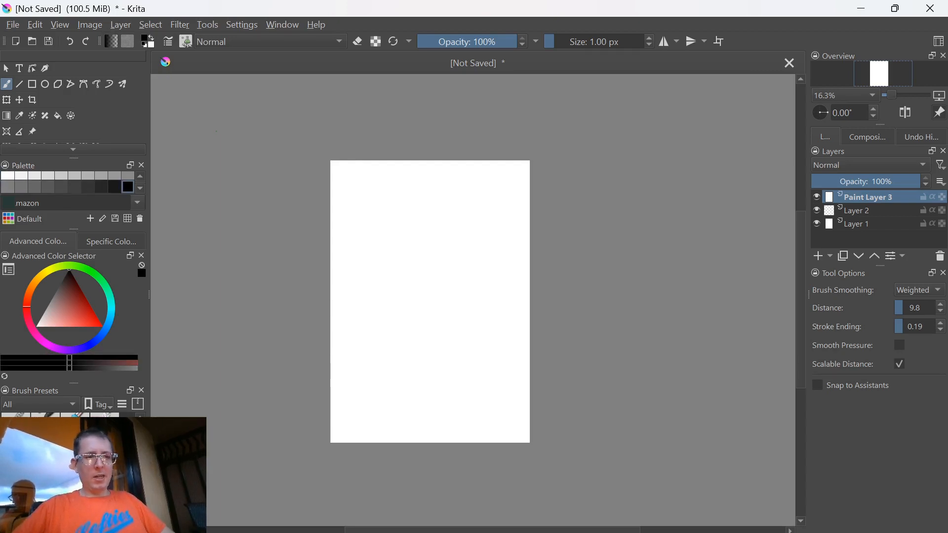
Try swapping the foreground and background colours with a picked red, and reset both to default black and white
key(x)
key(d)
key(d)
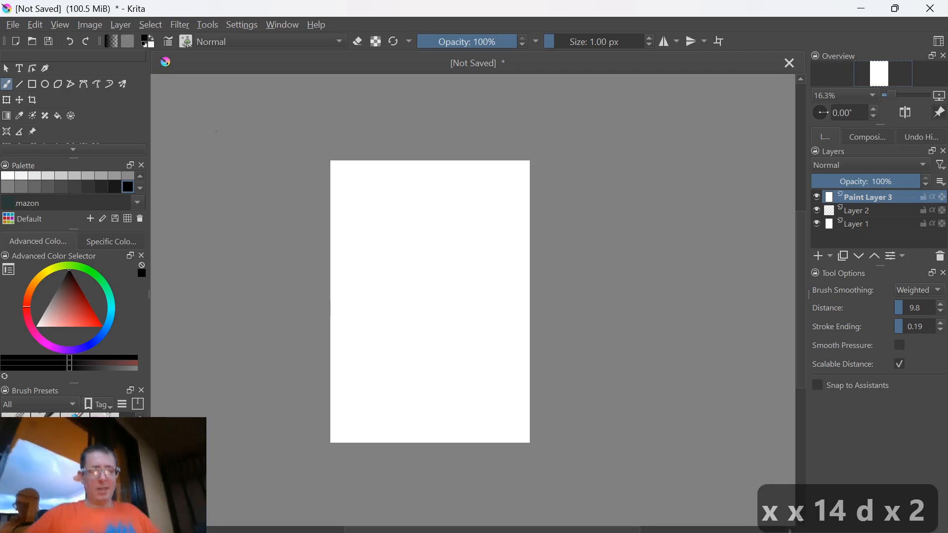
click(79, 318)
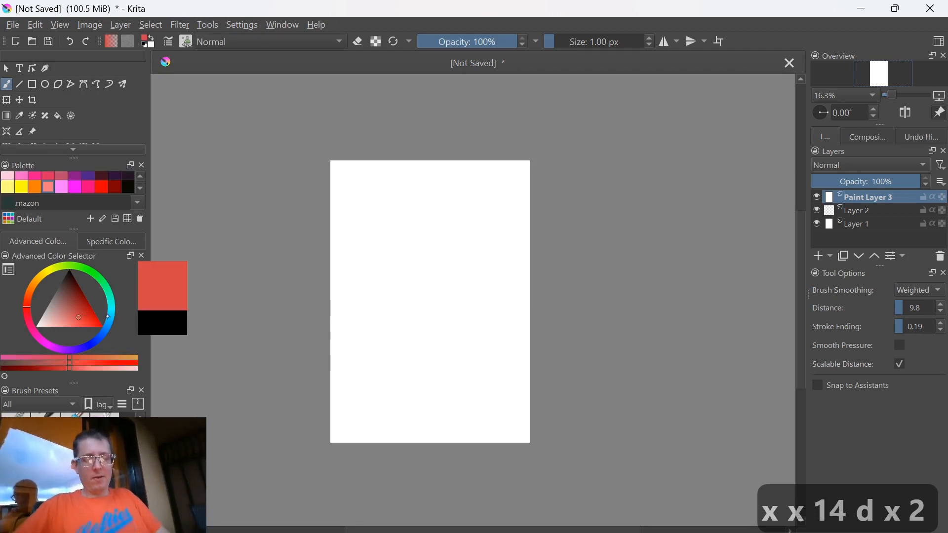
key(x)
key(d)
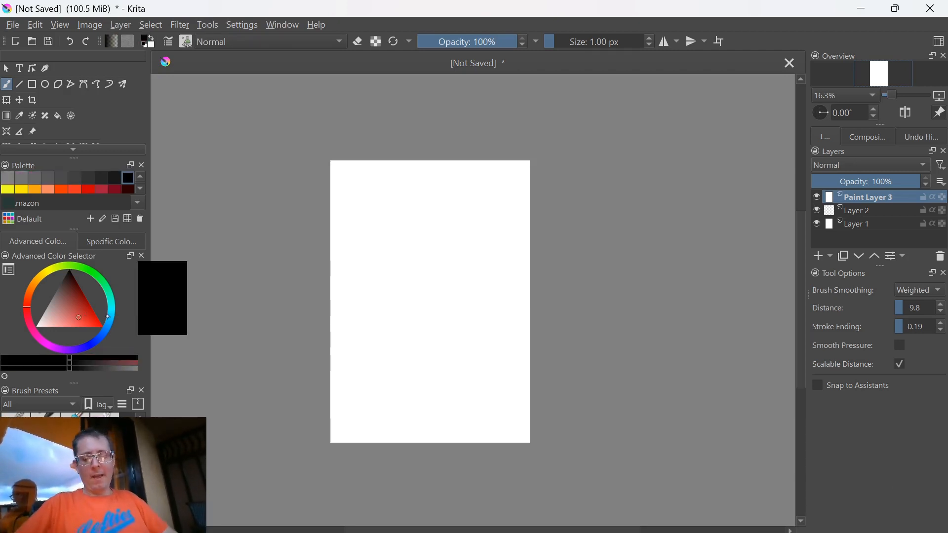
Paint a large freehand black shape across the lower half of the page on the new paint layer
mouse_move(357, 408)
mouse_down()
mouse_move(326, 376)
mouse_move(339, 408)
mouse_up()
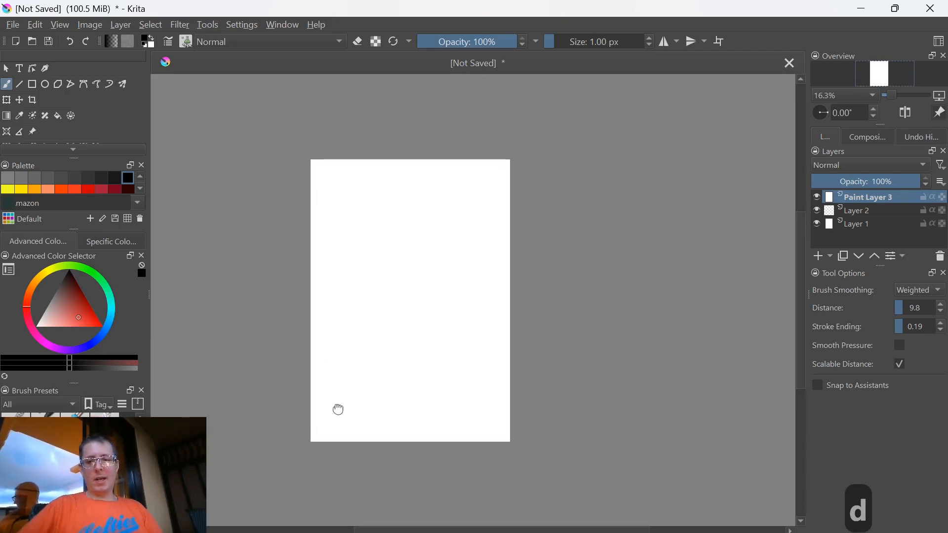
drag(400, 376, 405, 382)
mouse_move(343, 336)
mouse_down()
mouse_move(383, 383)
mouse_move(338, 351)
mouse_up()
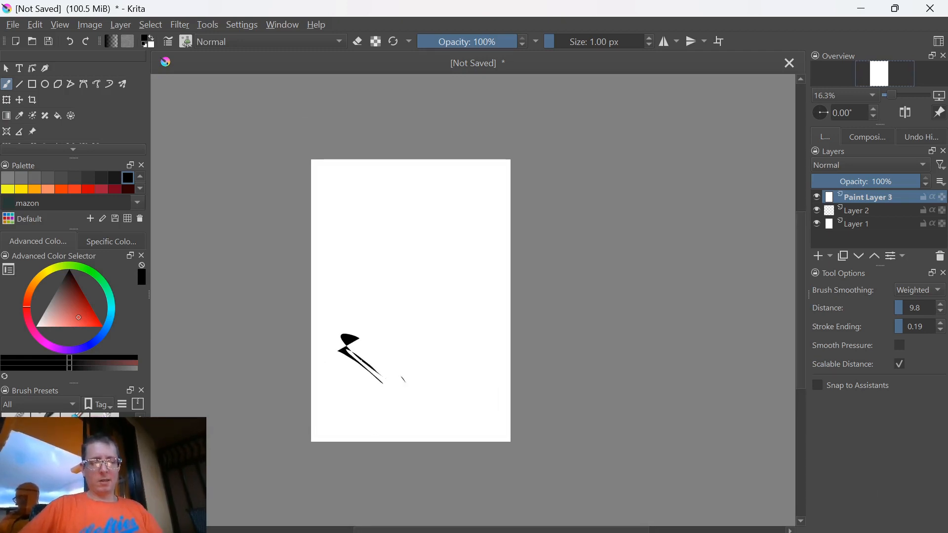
drag(427, 269, 430, 404)
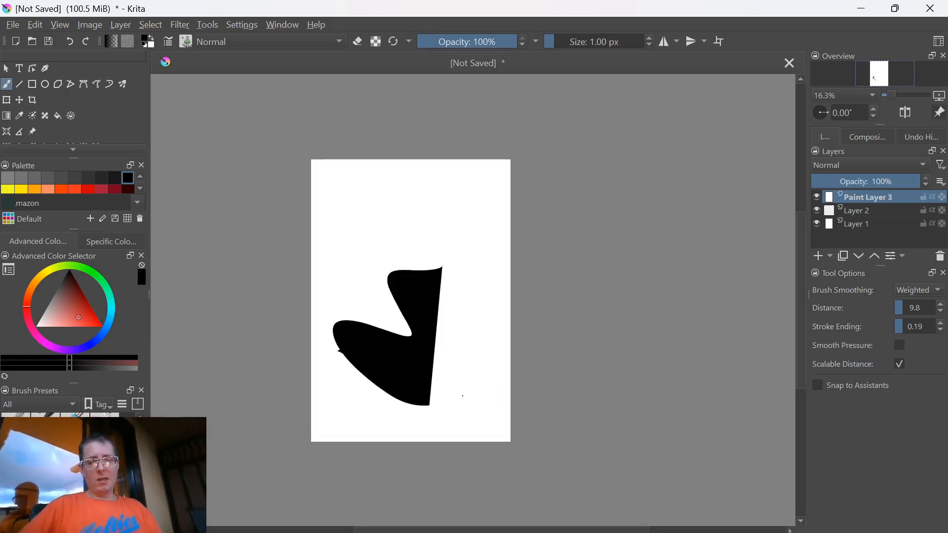
Lighten and darken the black foreground colour in steps, ending on a dark grey
key(l)
key(l)
key(l)
key(l)
key(l)
key(l)
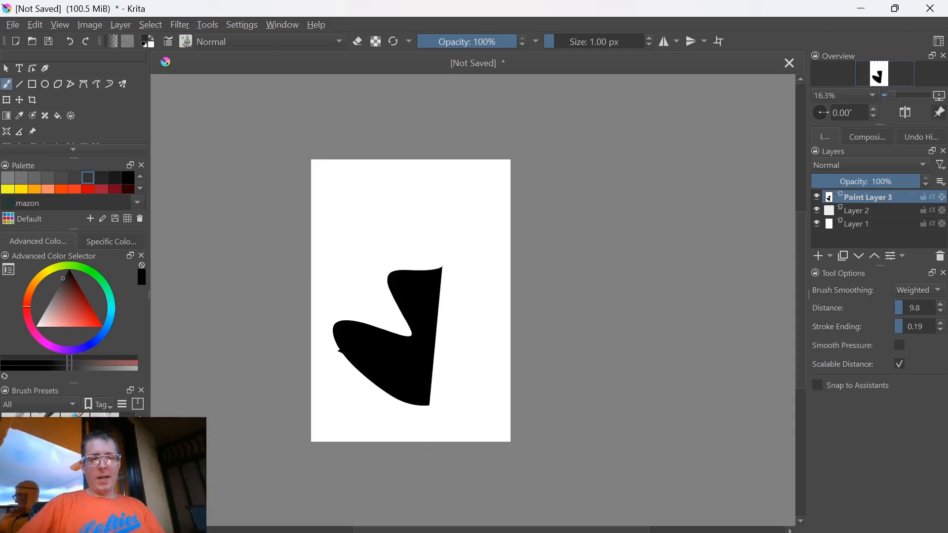
key(k)
key(k)
key(k)
key(k)
key(k)
key(k)
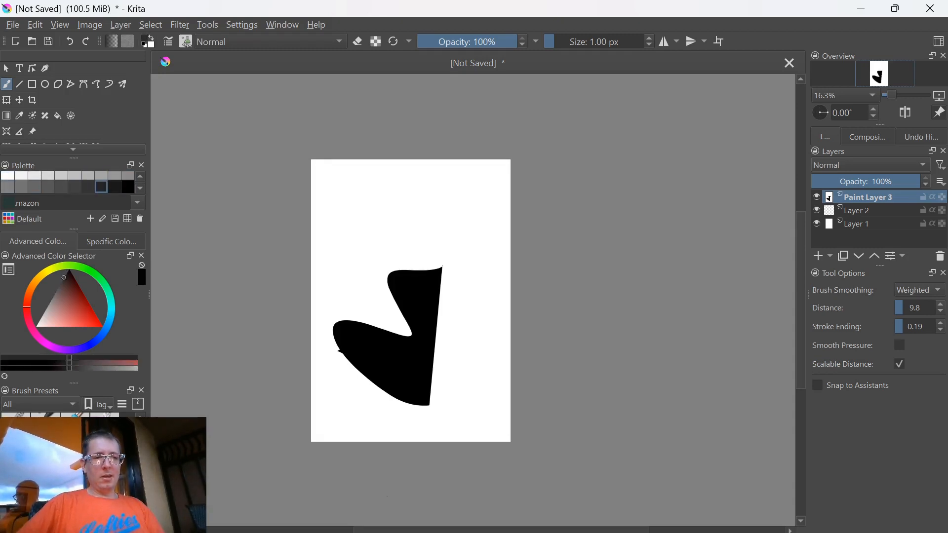
key(l)
key(l)
key(l)
key(l)
key(l)
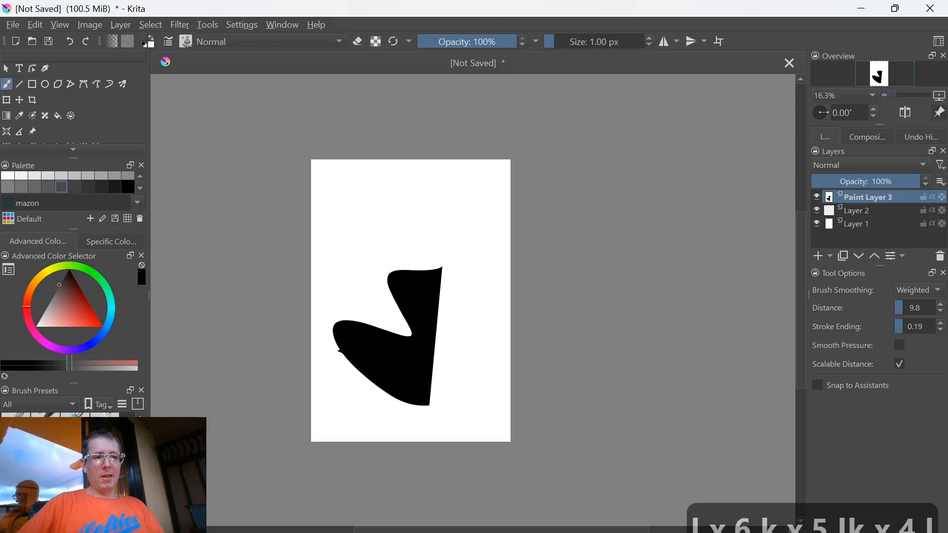
Paint several grey freehand shapes over the black shape's left and lower edges, lightening or darkening the brush colour between strokes
key(k)
key(k)
mouse_move(370, 283)
mouse_down()
mouse_move(363, 303)
mouse_move(378, 316)
mouse_move(349, 299)
mouse_move(369, 322)
mouse_move(347, 311)
mouse_up()
key(l)
key(k)
mouse_move(364, 352)
mouse_down()
mouse_move(366, 388)
mouse_move(354, 397)
mouse_up()
mouse_move(386, 389)
mouse_down()
mouse_move(400, 403)
mouse_move(393, 408)
mouse_move(401, 383)
mouse_move(394, 402)
mouse_up()
key(k)
key(k)
key(l)
key(l)
key(l)
key(l)
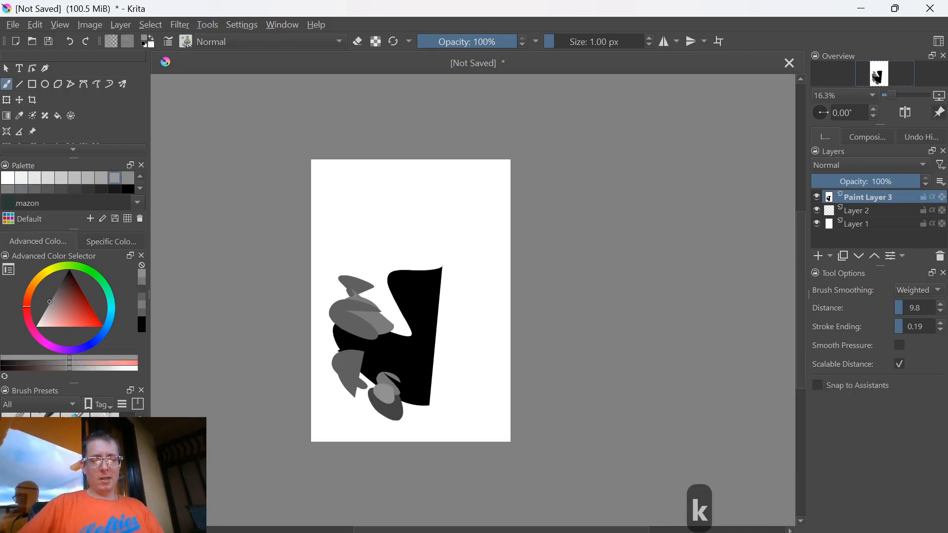
key(k)
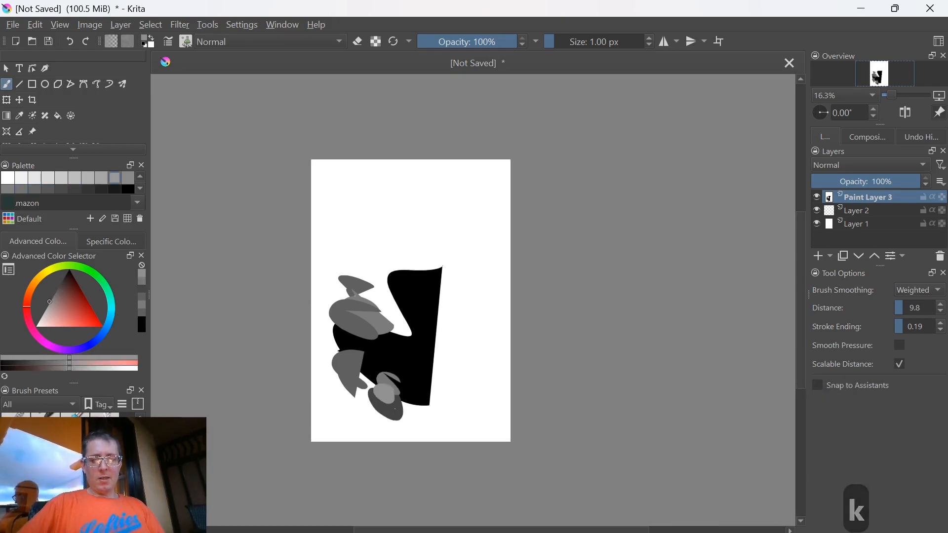
Lower and raise the brush opacity in steps, ending at 50%
key(i)
key(i)
key(i)
key(i)
key(i)
key(i)
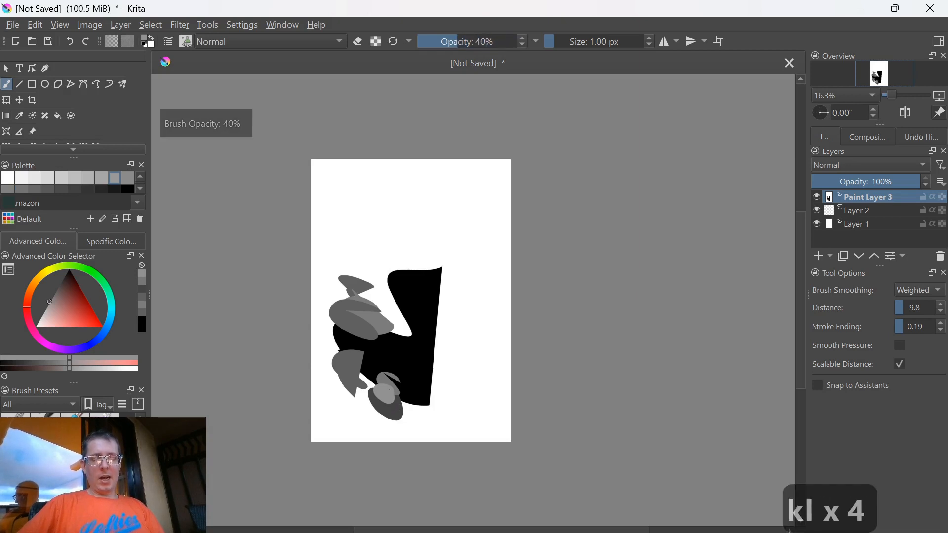
key(o)
key(o)
key(o)
key(o)
key(o)
key(o)
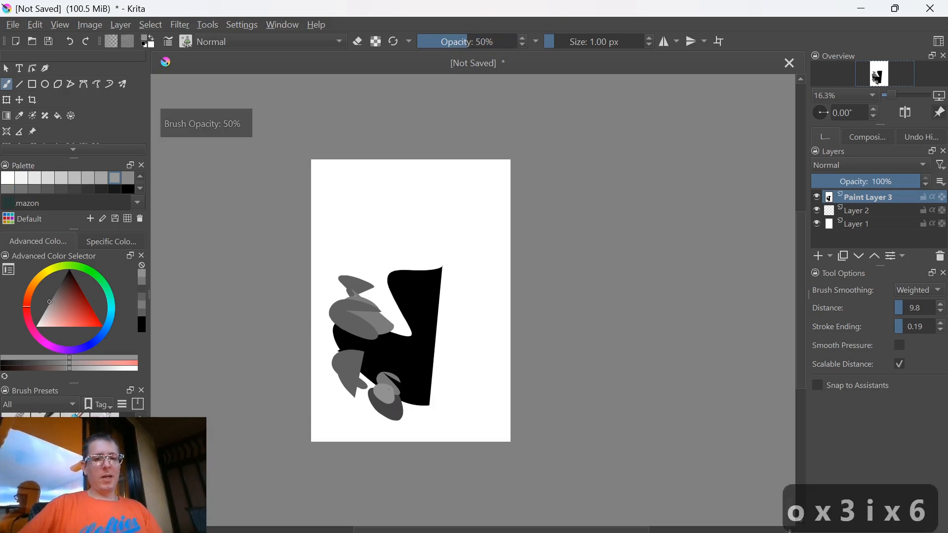
Step the brush opacity up and down, finishing at 50%, and paint a translucent grey shape over the lowest grey shape
key(i)
key(i)
key(i)
key(i)
key(i)
key(i)
key(i)
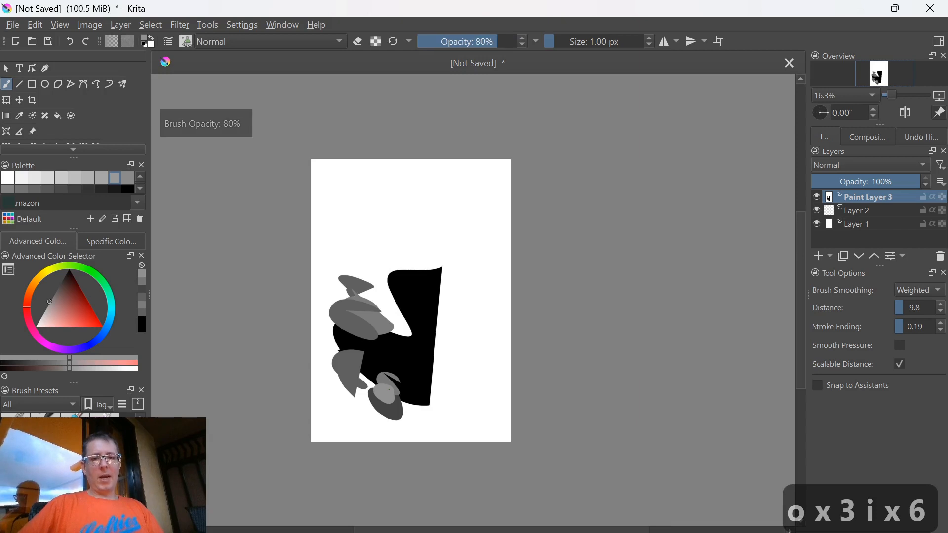
key(i)
key(i)
key(o)
key(o)
key(o)
key(o)
key(o)
key(i)
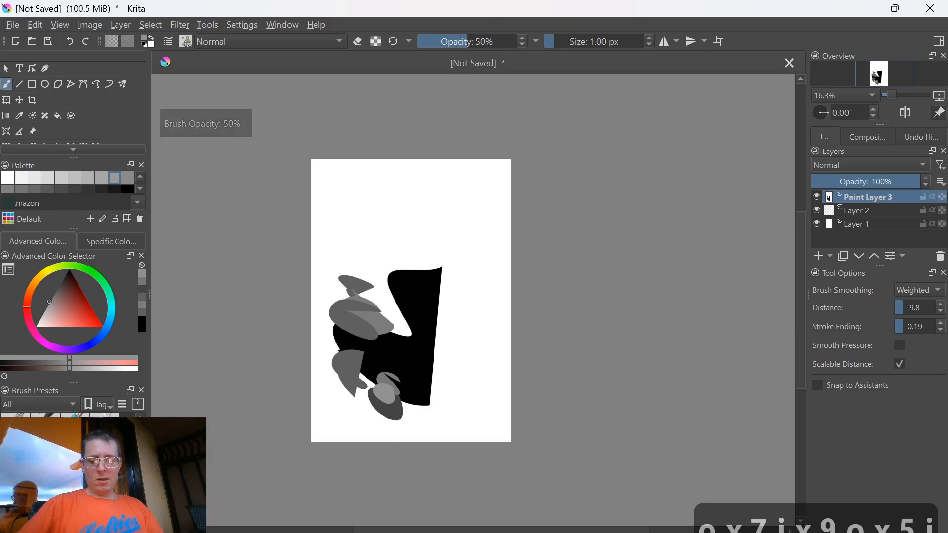
key(i)
key(i)
key(i)
key(o)
key(o)
key(o)
drag(417, 427, 369, 416)
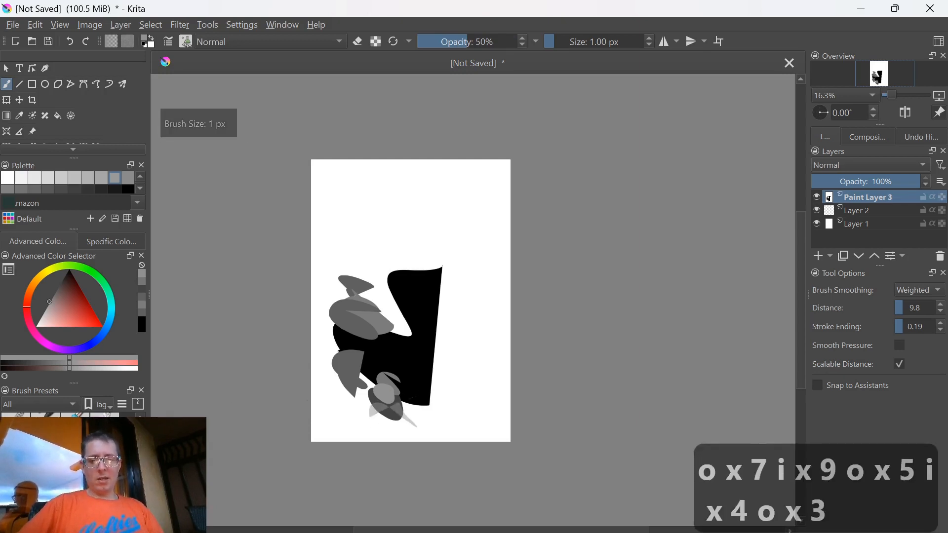
Switch back to the previous brush preset and paint soft grey strokes at 246 px near the page's lower-left corner
key(/)
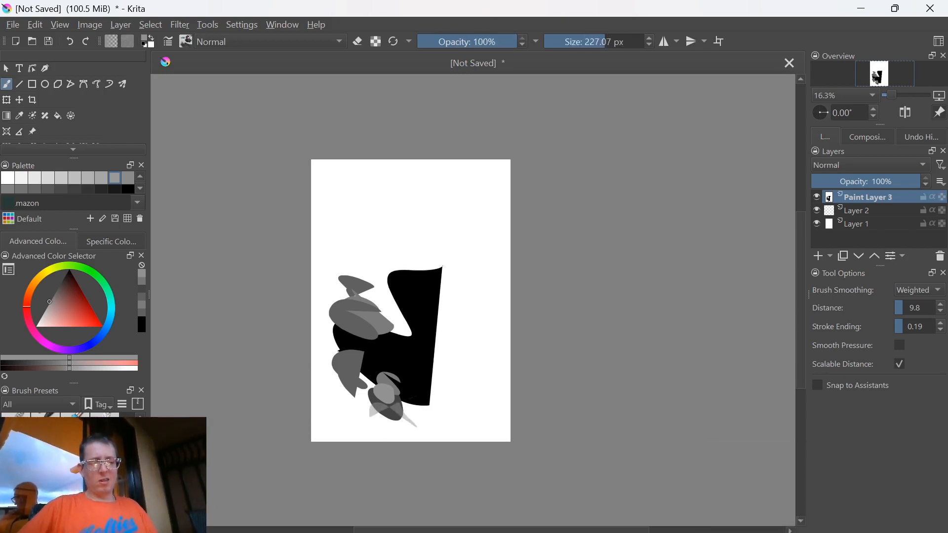
key(bracketright)
key(bracketright)
key(bracketright)
key(bracketright)
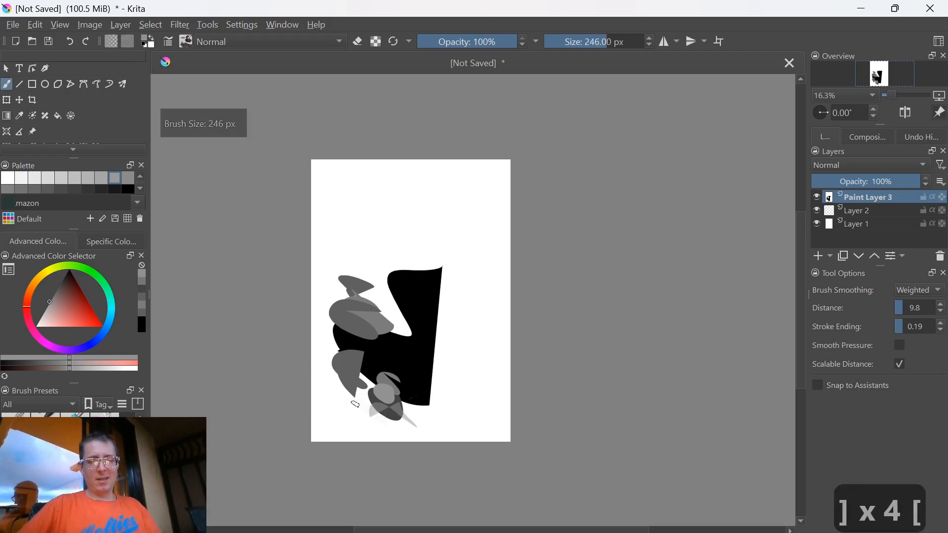
click(355, 415)
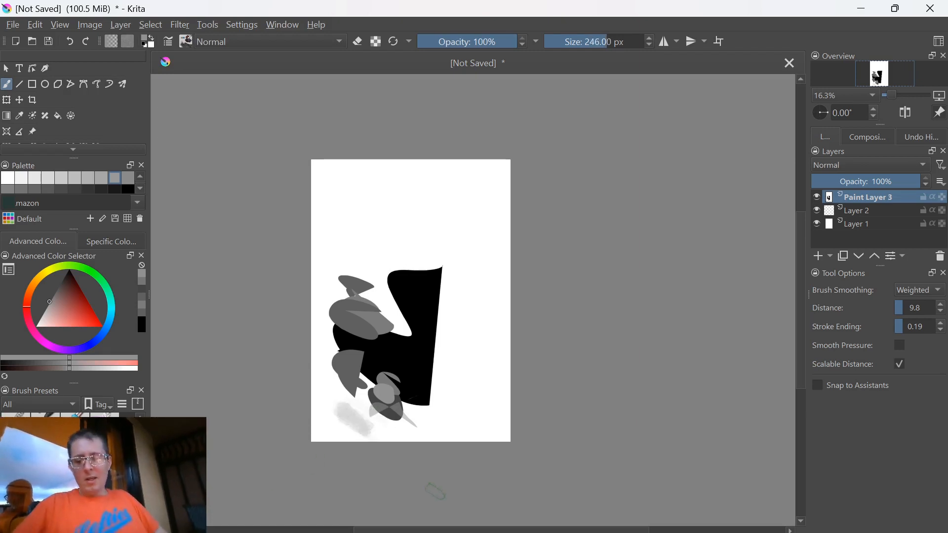
ctrl+click(361, 420)
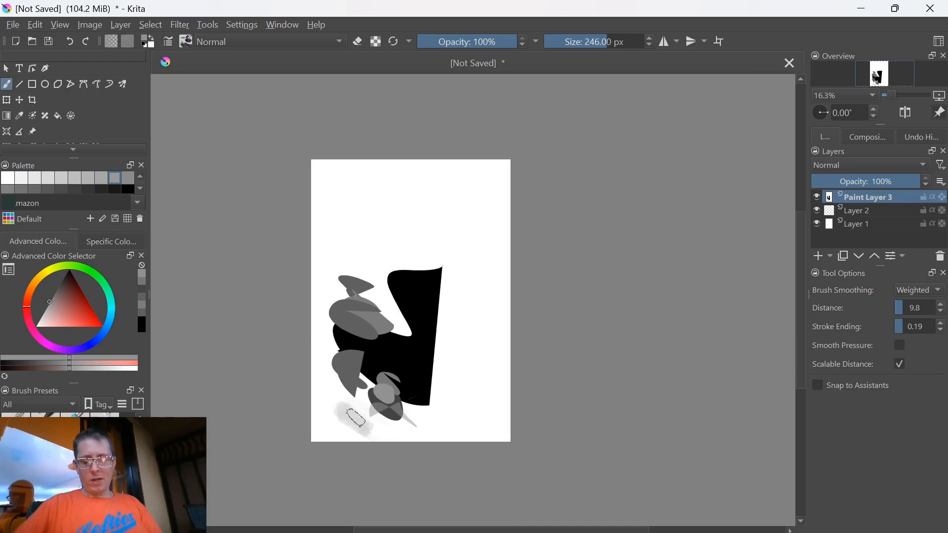
Sample several light and dark greys from the painted shapes as the foreground colour
ctrl+click(353, 418)
ctrl+click(382, 408)
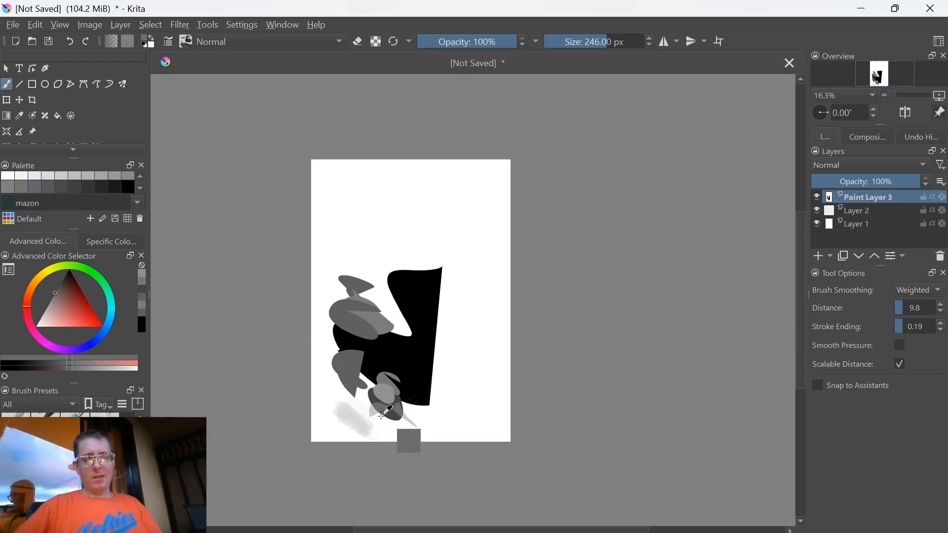
ctrl+click(377, 413)
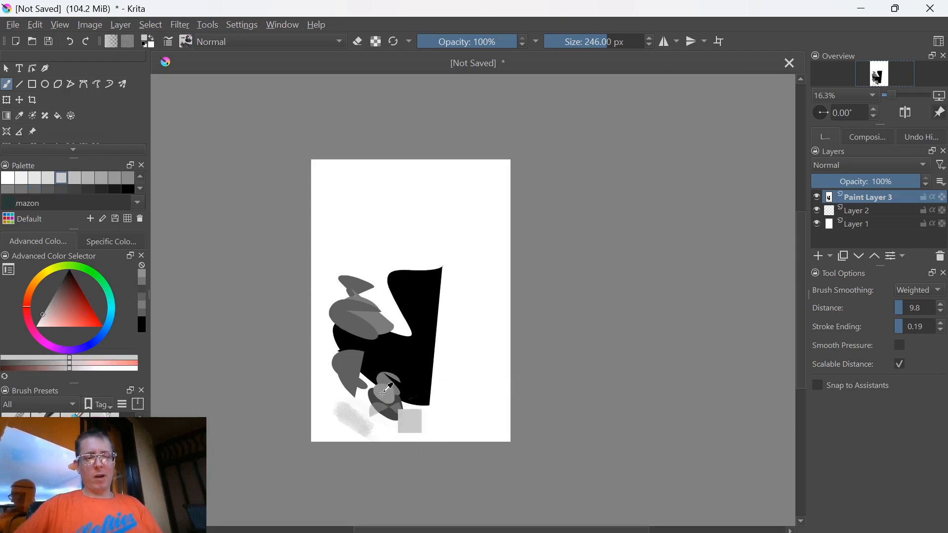
ctrl+click(383, 393)
ctrl+click(397, 403)
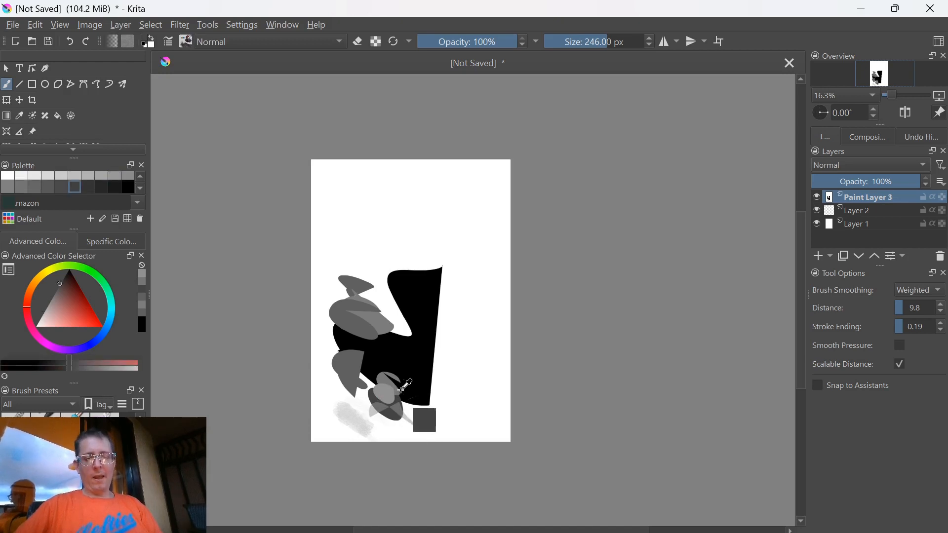
ctrl+click(397, 409)
ctrl+click(387, 392)
ctrl+click(350, 381)
ctrl+click(350, 355)
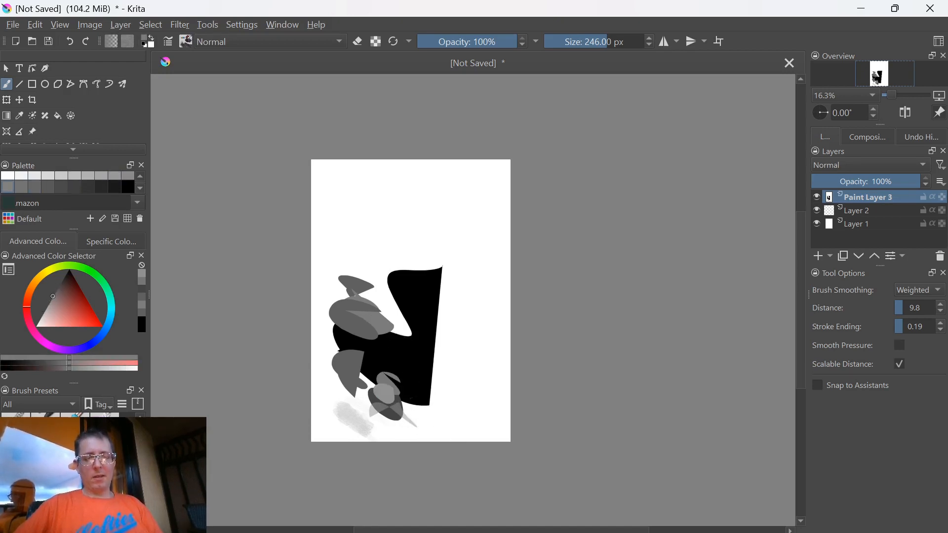
Paint soft grey strokes across the lower part of the black shape and raise the brush size to 263 px
mouse_move(388, 356)
mouse_down()
mouse_move(419, 397)
mouse_move(439, 404)
mouse_up()
ctrl+click(394, 394)
ctrl+click(450, 414)
ctrl+click(425, 388)
ctrl+click(402, 387)
drag(425, 433, 364, 393)
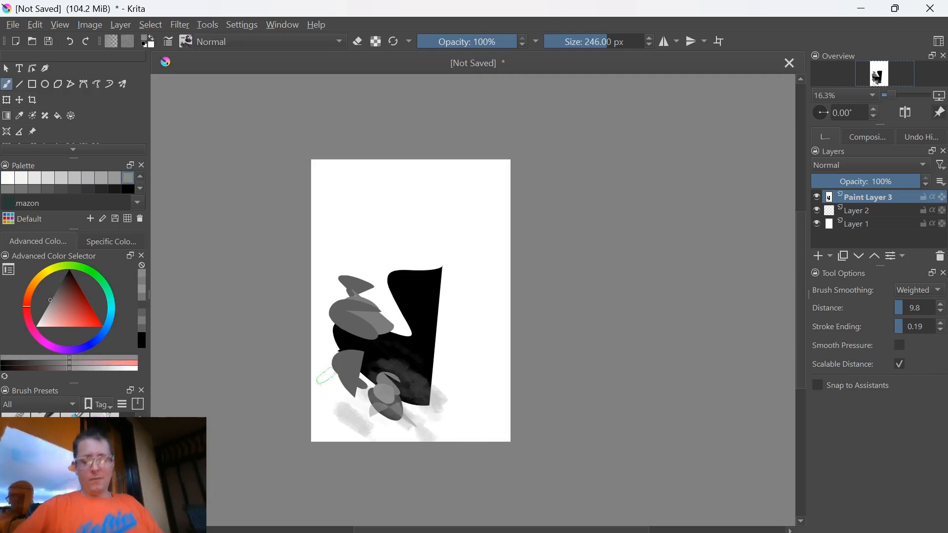
key(])
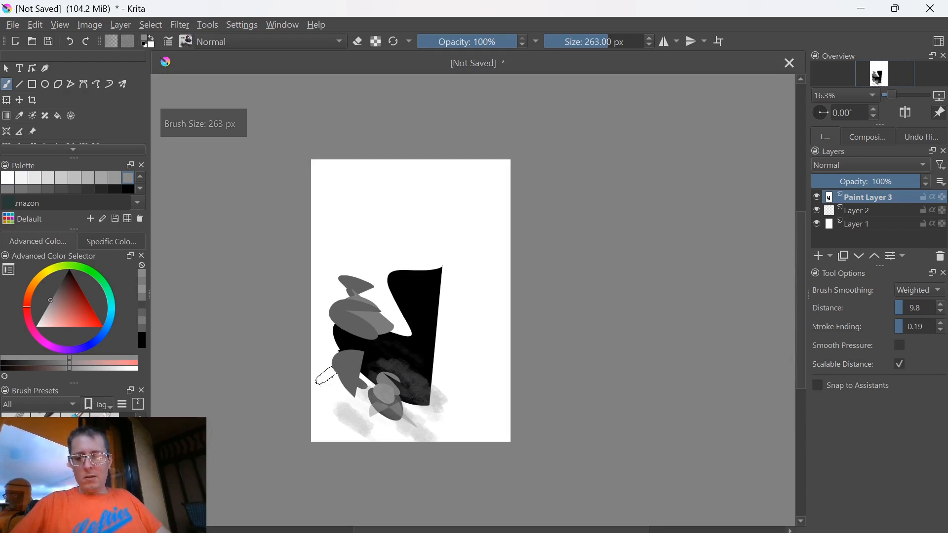
Clear the painting on Paint Layer 3 and delete that layer
key(Delete)
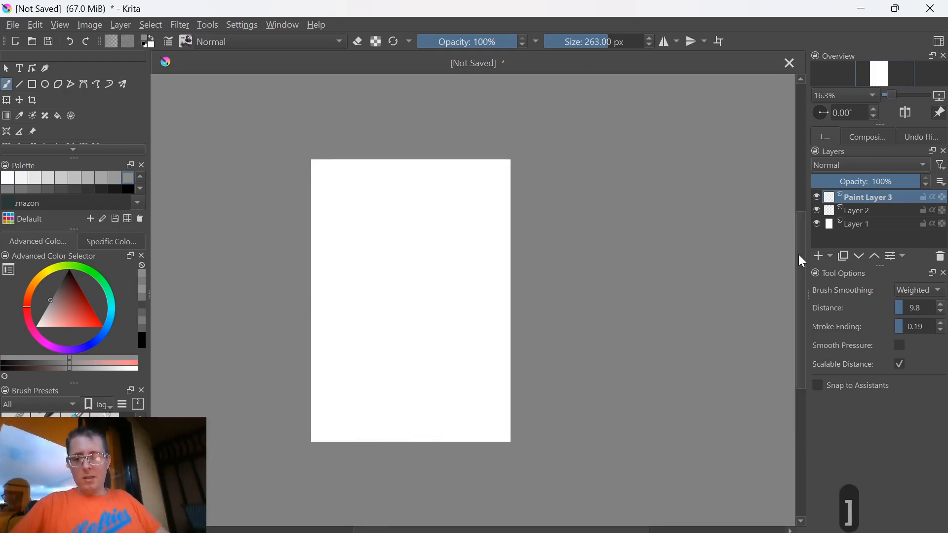
click(940, 257)
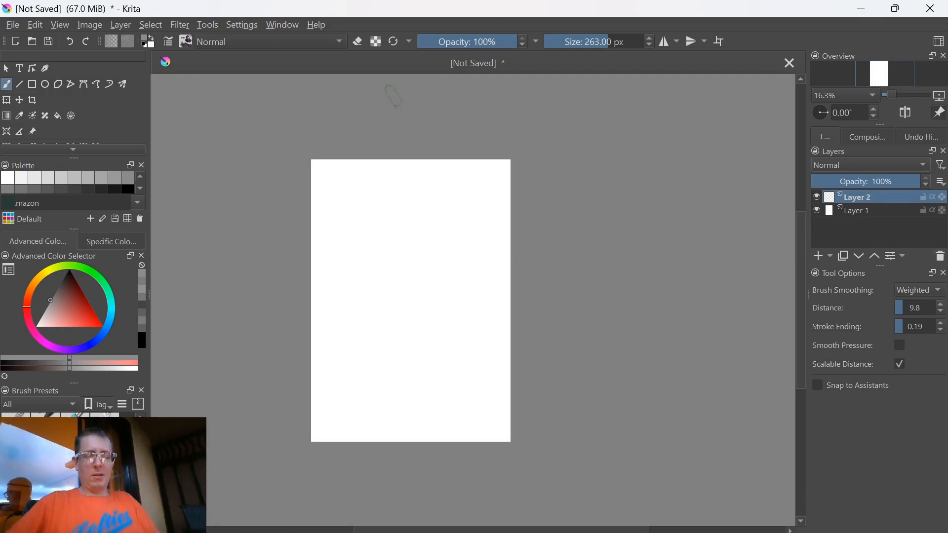
Darken the white Layer 1 to a light grey by lowering its lightness with the HSV/HSL Adjustment filter
click(856, 217)
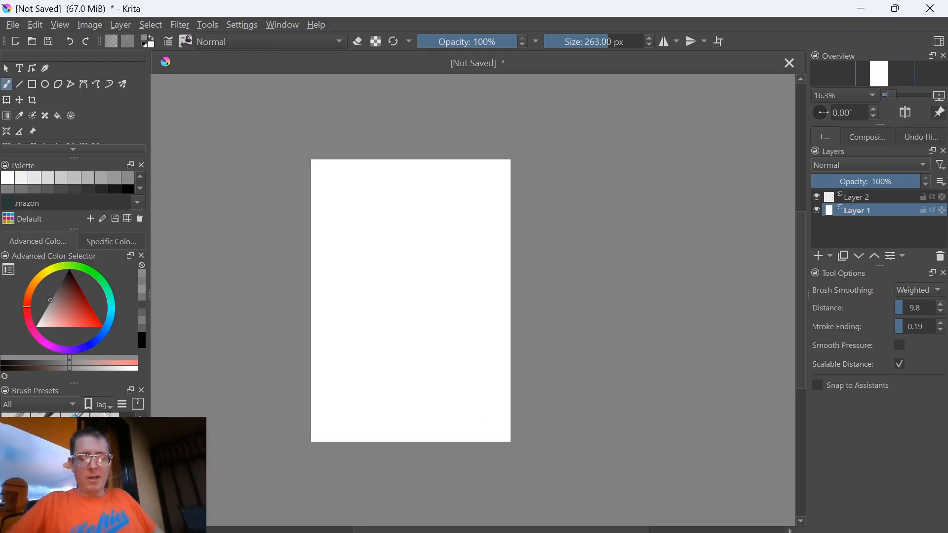
key(ctrl+u)
drag(453, 337, 441, 337)
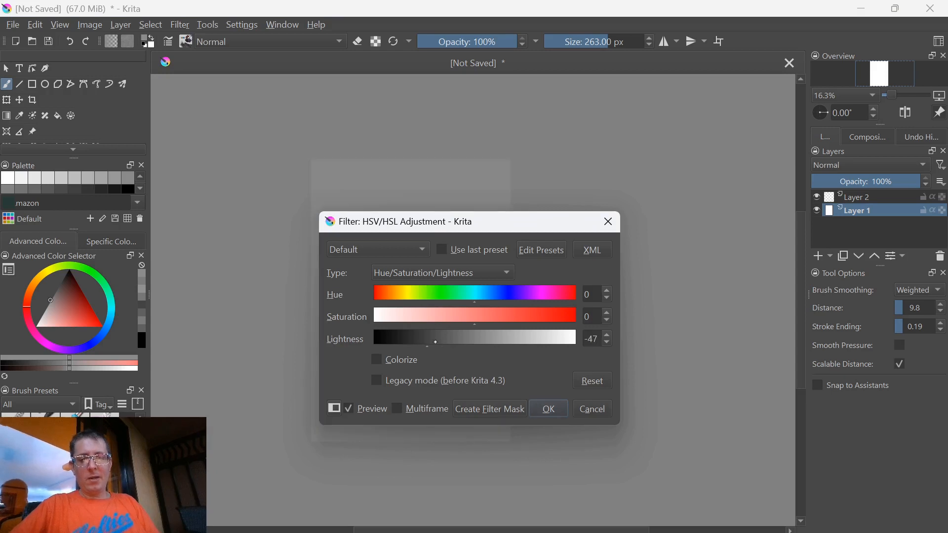
click(548, 409)
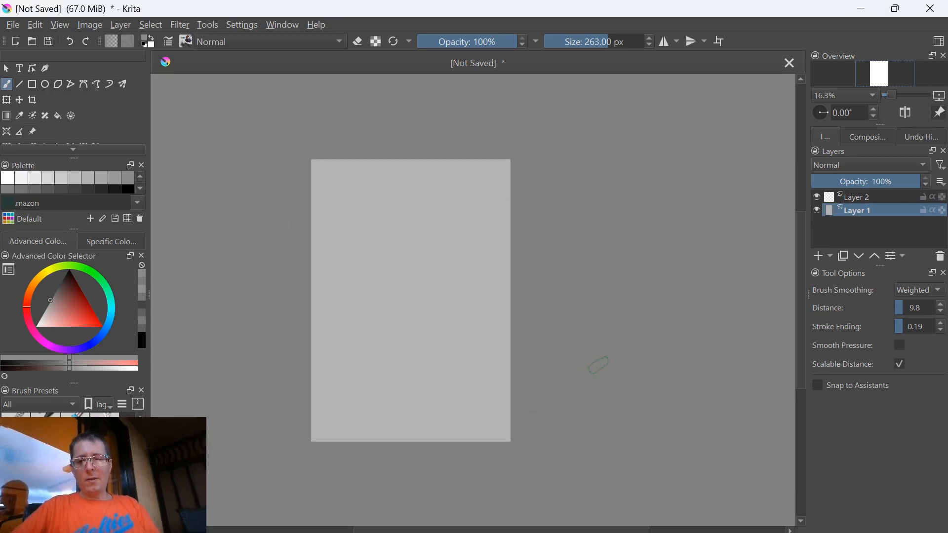
Make Layer 2 the active layer and choose Grey 55% as the foreground colour
click(859, 197)
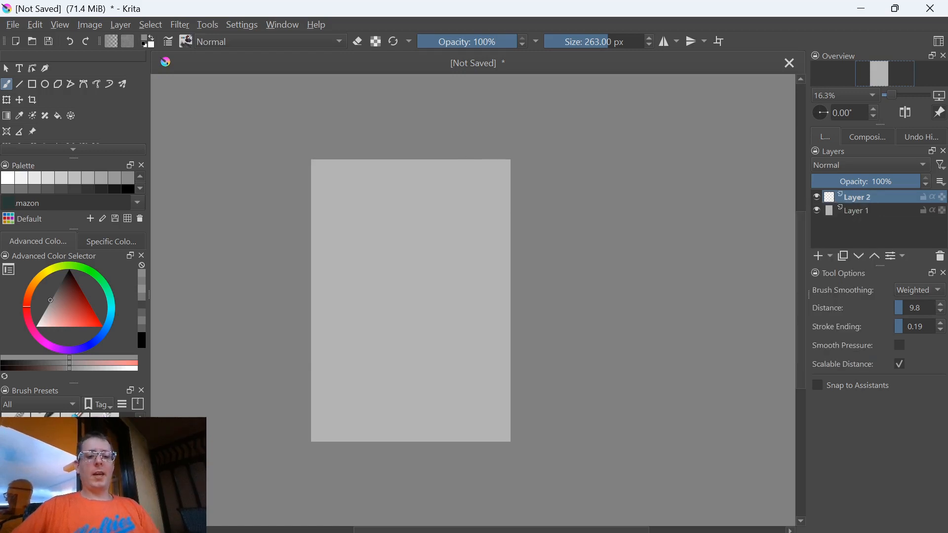
click(128, 179)
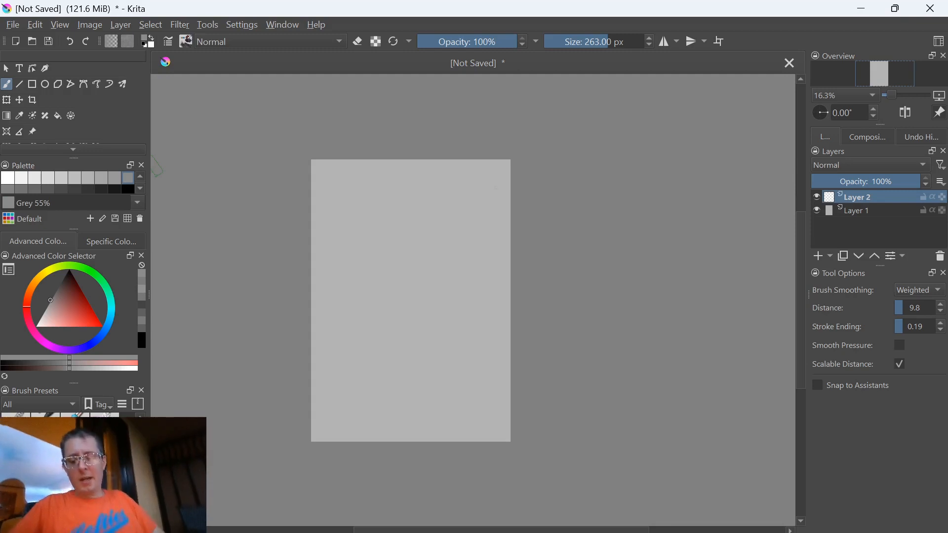
Practise zooming and rotating the canvas, finishing with the rotation reset to 0° and the zoom at 25%
key(ctrl+equal)
key(ctrl+equal)
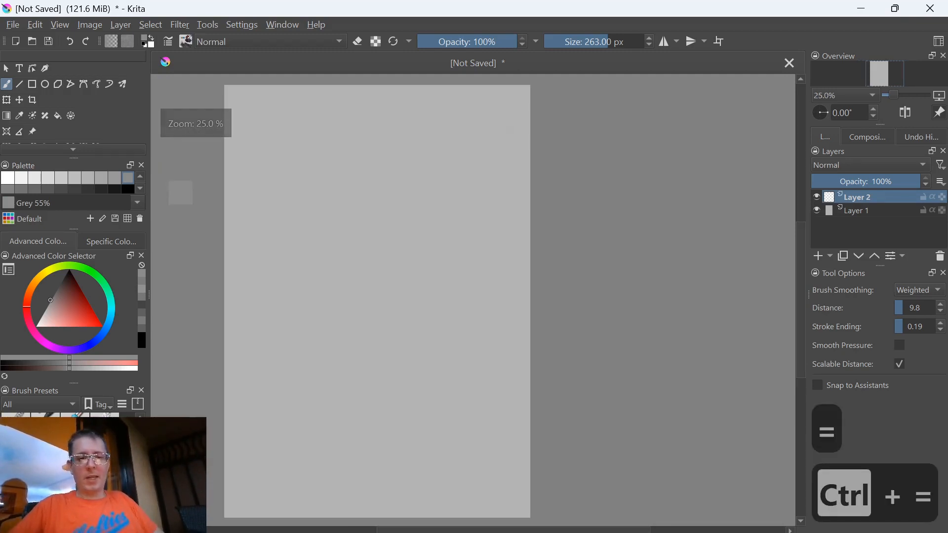
key(ctrl+equal)
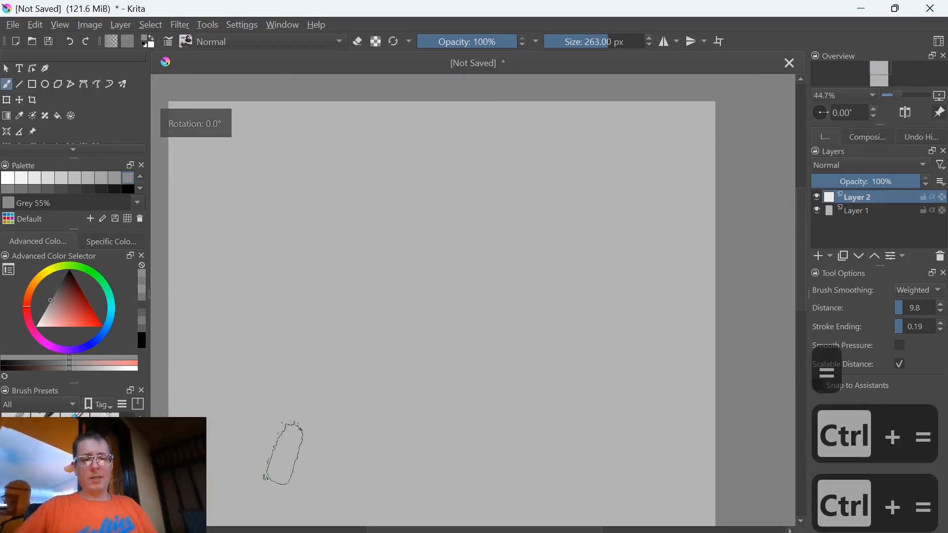
scroll(364, 367, down, 2)
scroll(364, 380, down, 2)
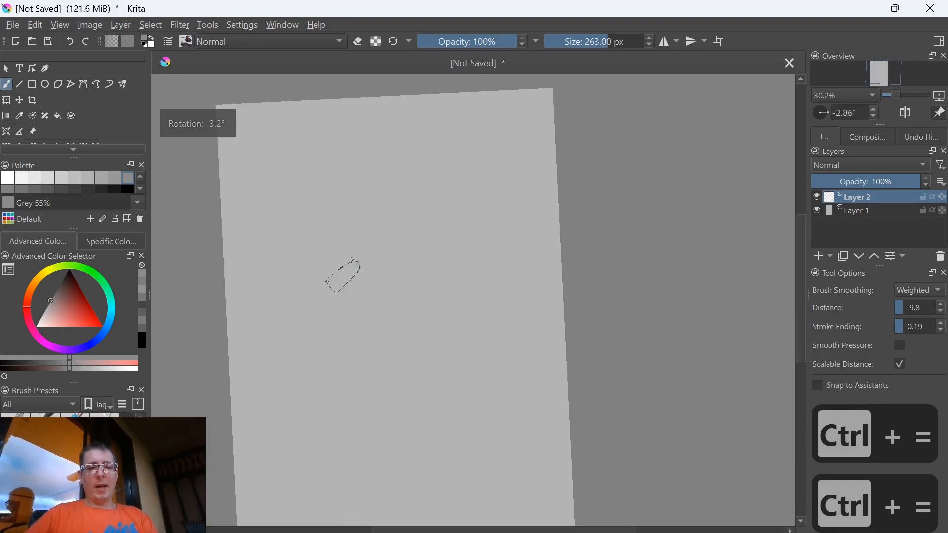
key(5)
drag(283, 372, 282, 343)
key(5)
key(5)
key(5)
key(5)
key(5)
key(5)
key(5)
key(5)
key(5)
key(5)
key(5)
key(5)
key(5)
key(5)
key(5)
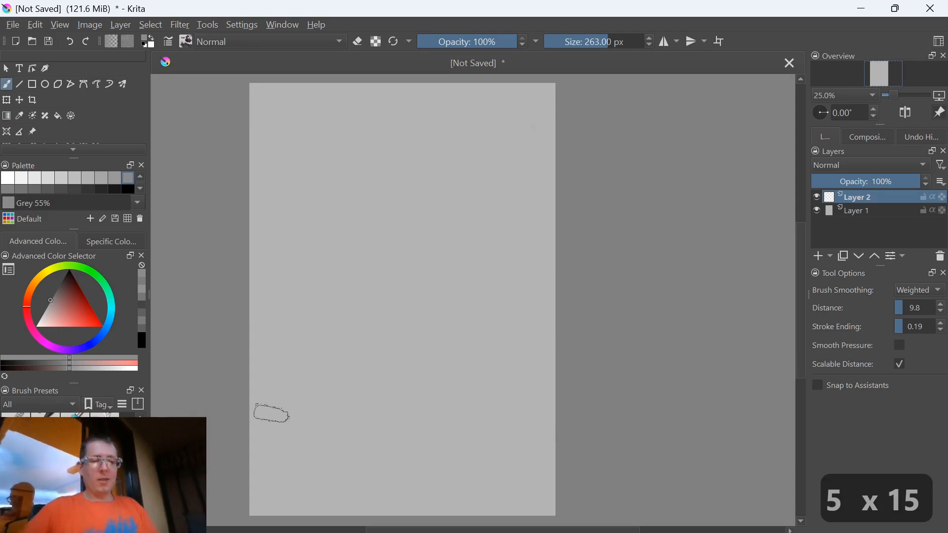
Reduce the brush size to 230 px
key(ctrl+minus)
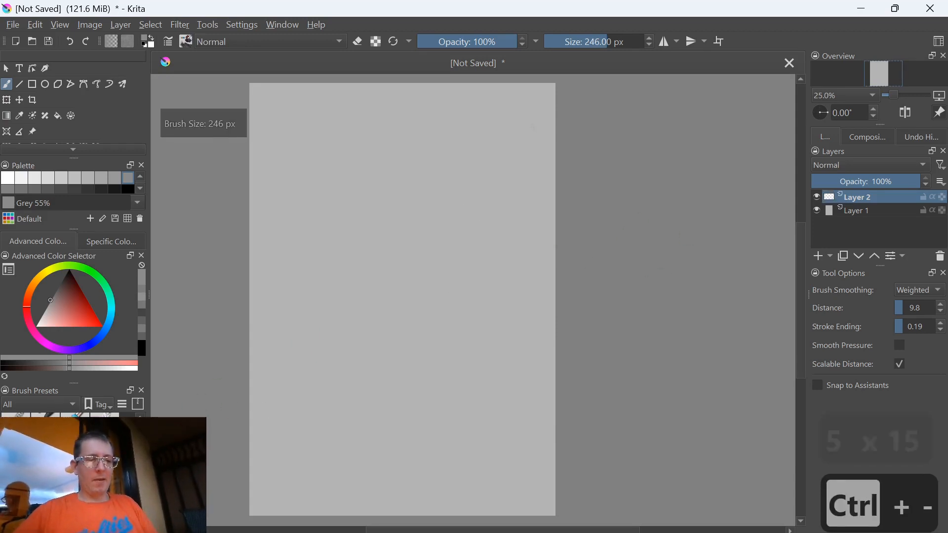
key(bracketleft)
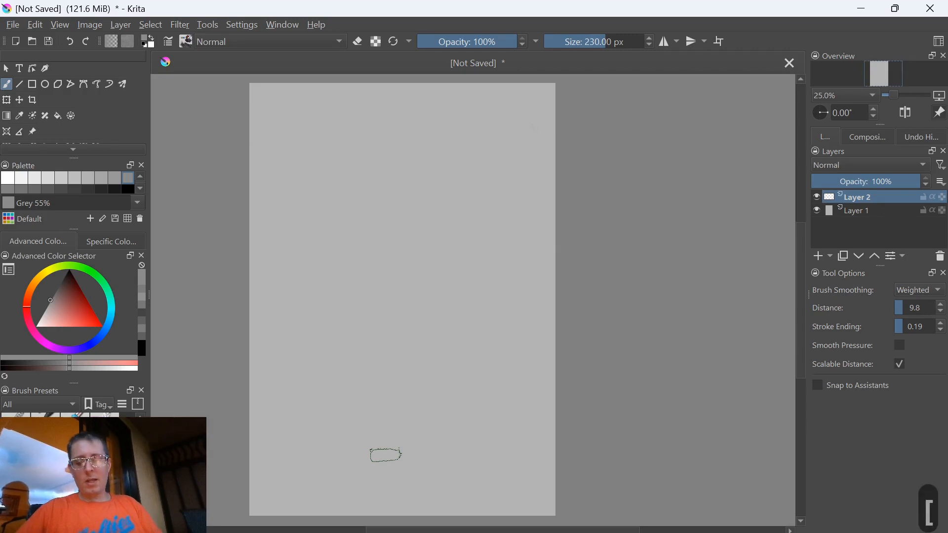
Examine the on-canvas pop-up palette's brush presets and its list of brush tag categories
right_click(345, 359)
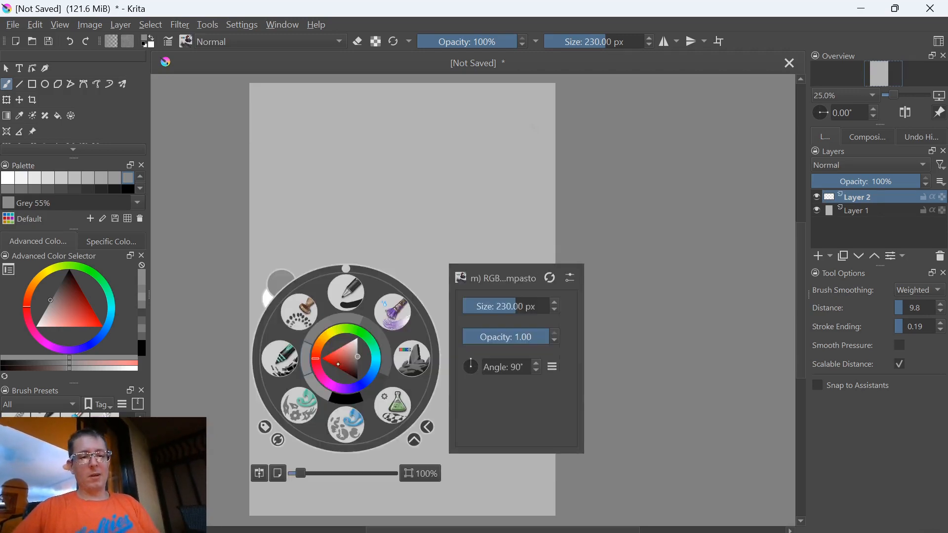
click(216, 371)
right_click(305, 392)
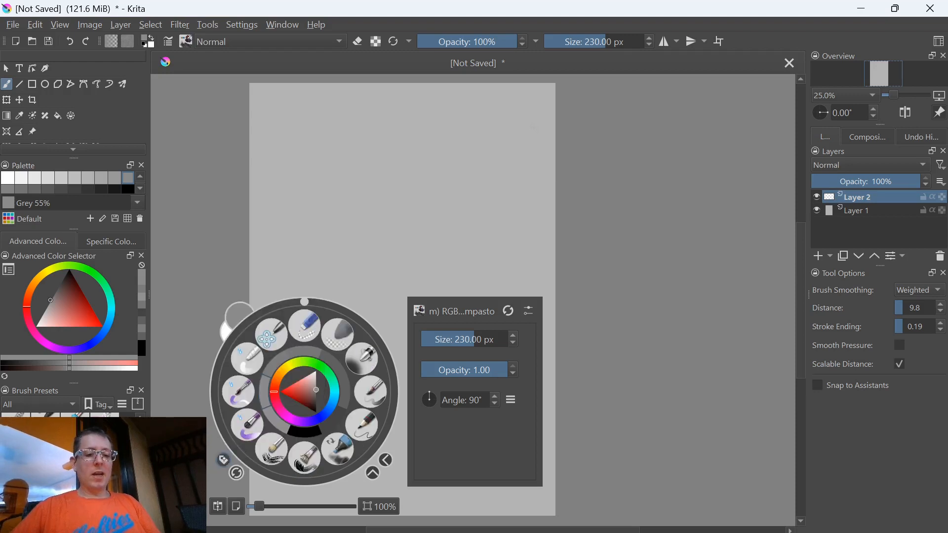
click(225, 461)
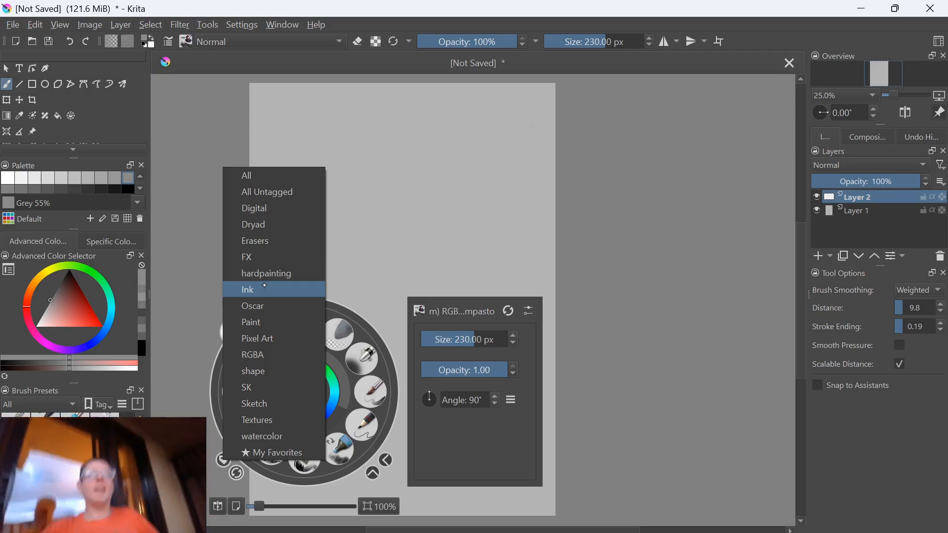
click(195, 286)
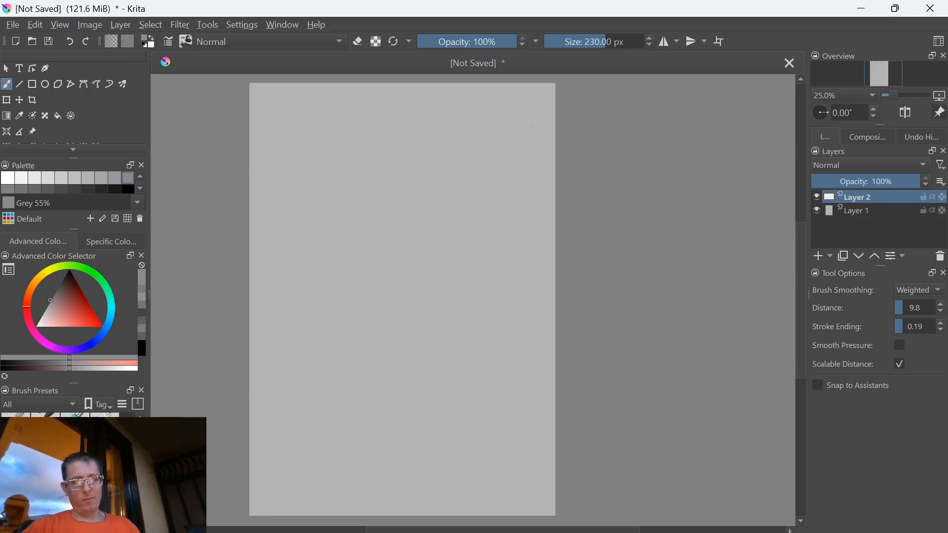
right_click(337, 343)
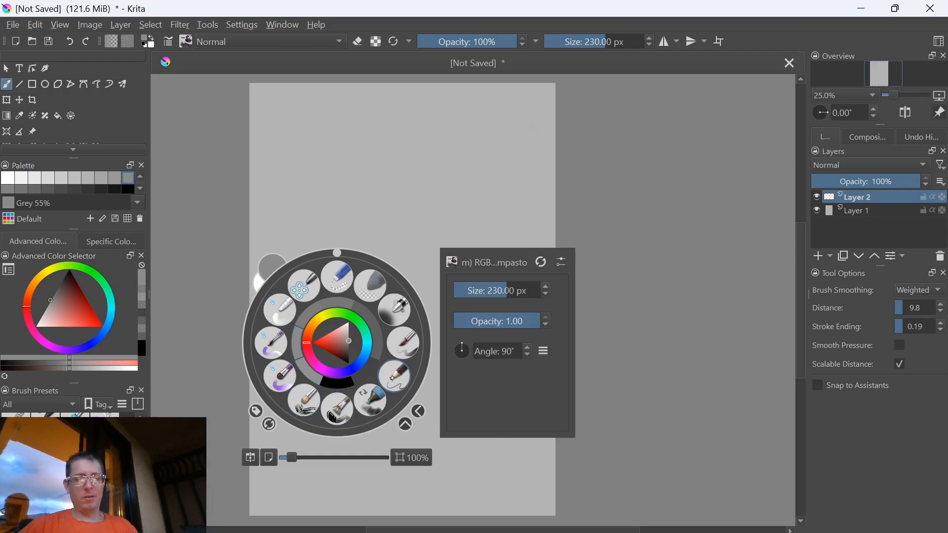
click(561, 192)
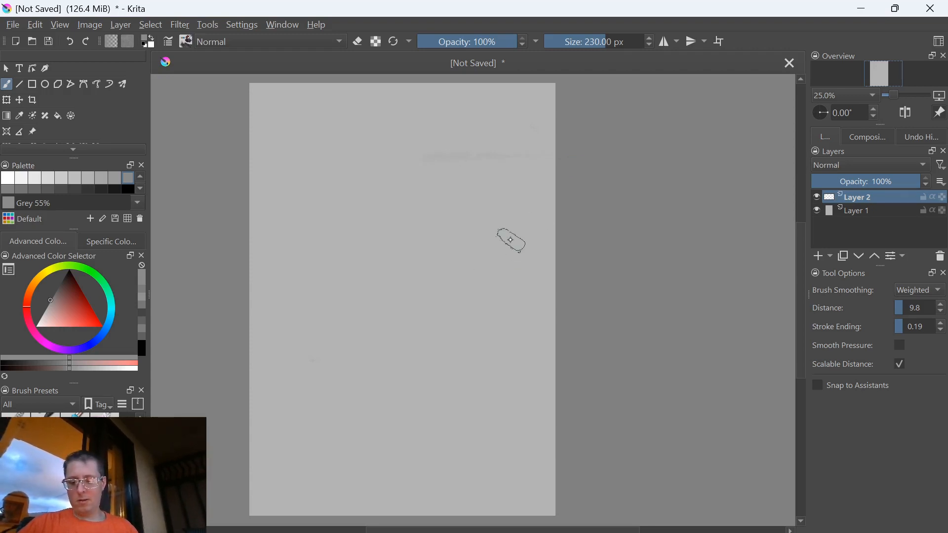
Pick a 40 px brush from the on-canvas pop-up palette and step through the neighbouring presets to c) Pencil-2
right_click(363, 351)
click(420, 348)
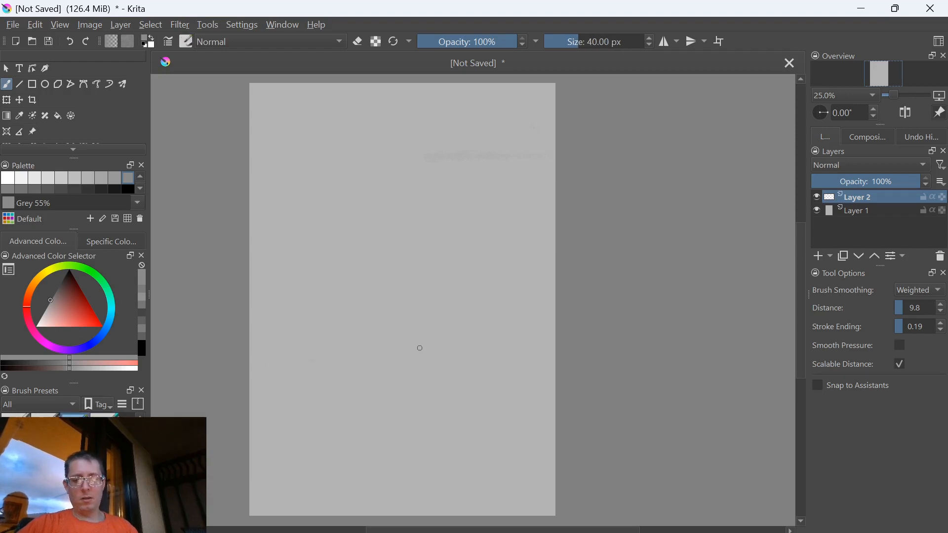
key(comma)
key(comma)
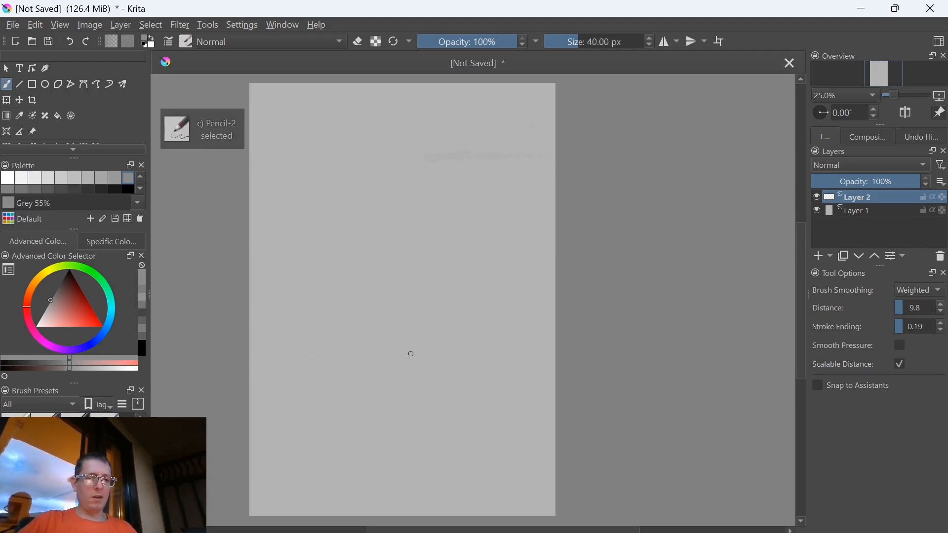
Cycle forwards and backwards through the brush presets, finishing on f) Bristles-2 Flat Rough
key(period)
key(period)
key(period)
key(period)
key(period)
key(period)
key(period)
key(period)
key(comma)
key(comma)
key(comma)
key(comma)
key(comma)
key(comma)
Cycle back through the brush presets from f) Bristles-2 Flat Rough to c) Pencil-2
key(comma)
key(comma)
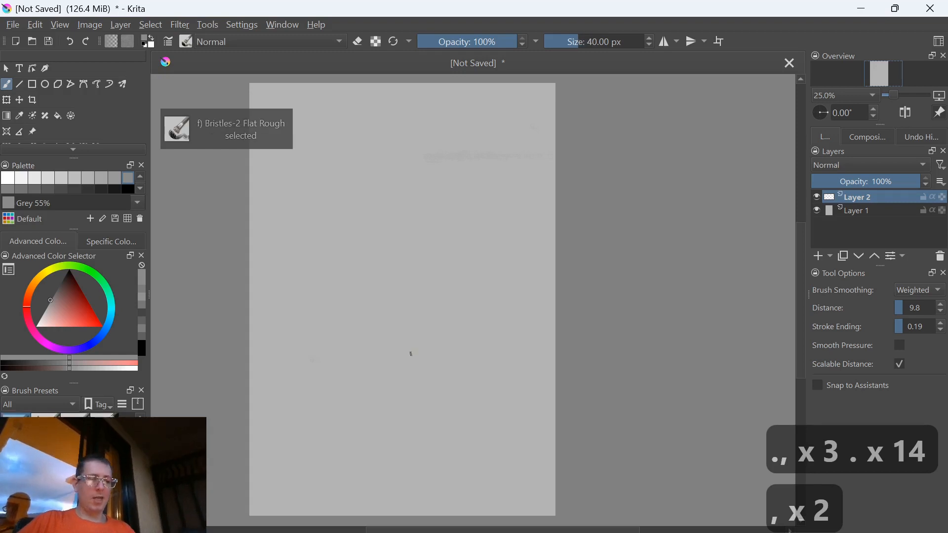
key(comma)
key(comma)
key(comma)
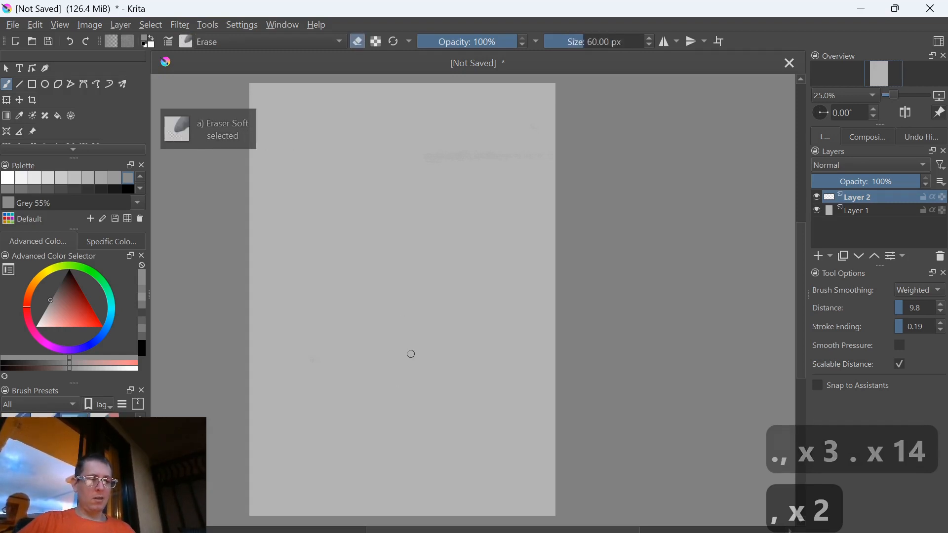
key(comma)
key(comma)
key(comma)
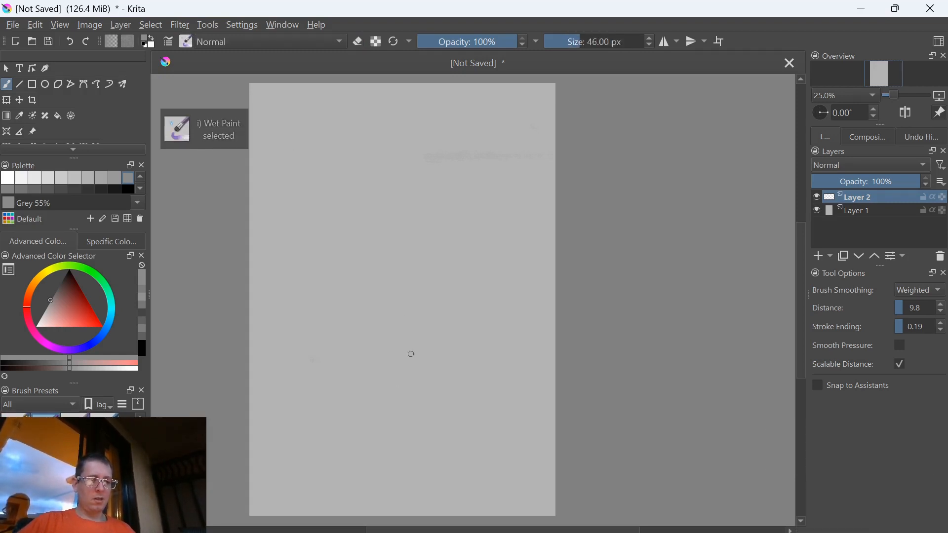
key(comma)
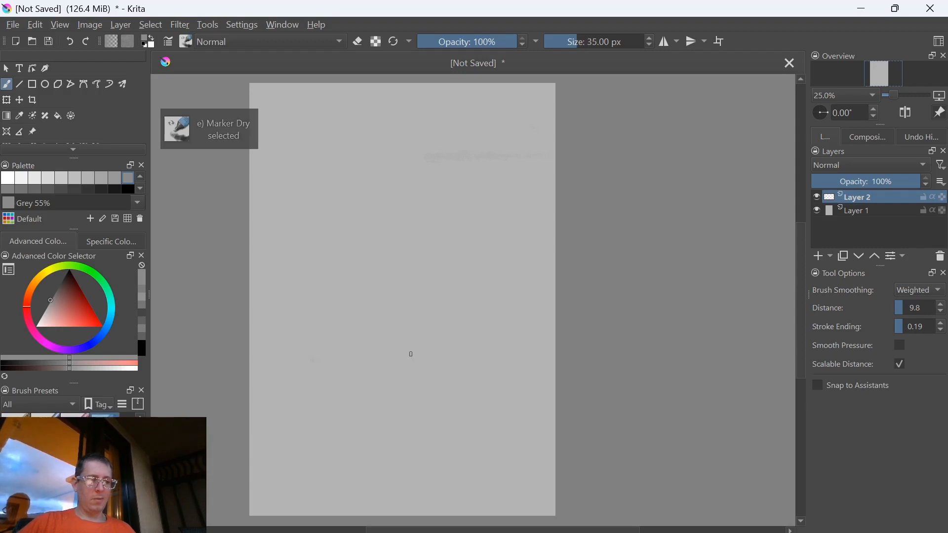
key(comma)
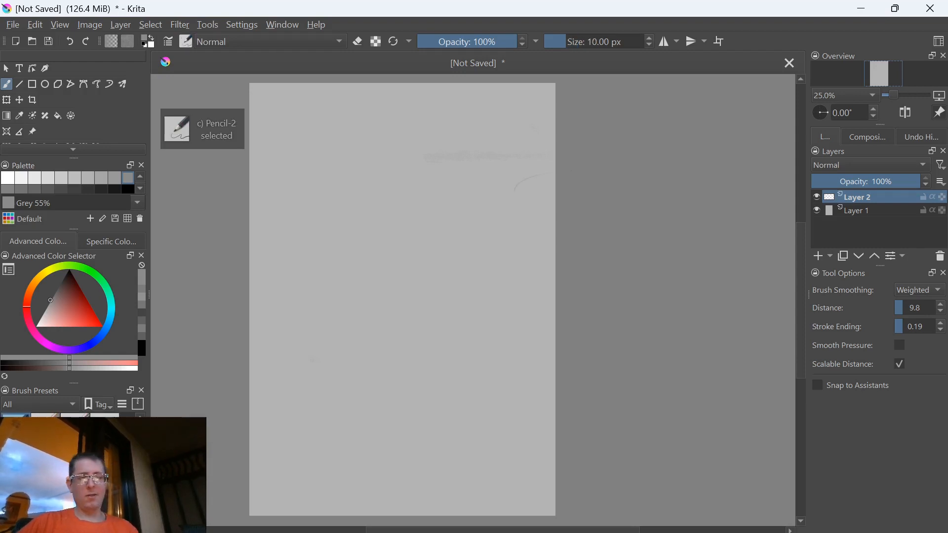
Sketch a short curved stroke near the page's upper right edge and raise the brush size to 13 px
drag(526, 179, 537, 169)
key(bracketright)
key(bracketright)
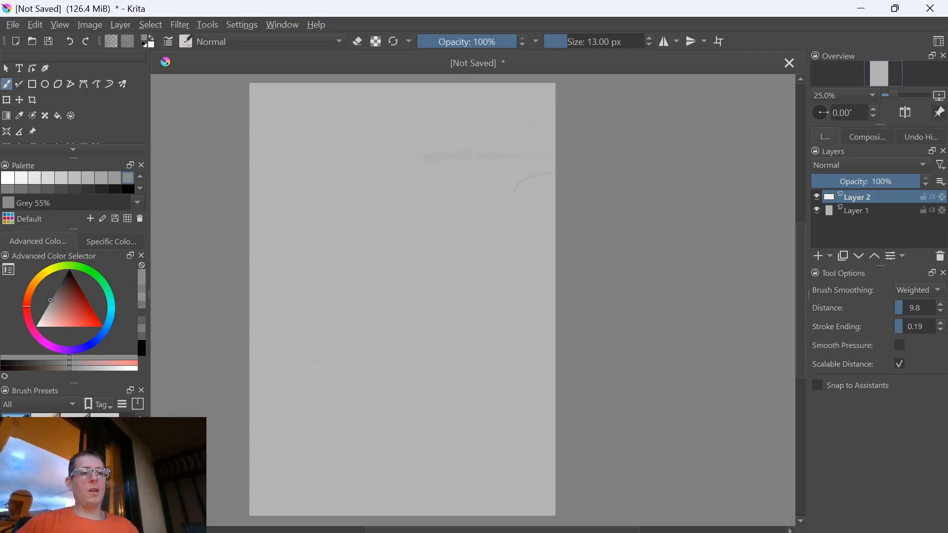
Use the Line tool, raising the size to 15 px, to outline a tall tapered tower with short lines beside its upper end
key(v)
mouse_move(559, 109)
mouse_down()
mouse_move(476, 109)
mouse_move(512, 114)
mouse_move(536, 319)
mouse_up()
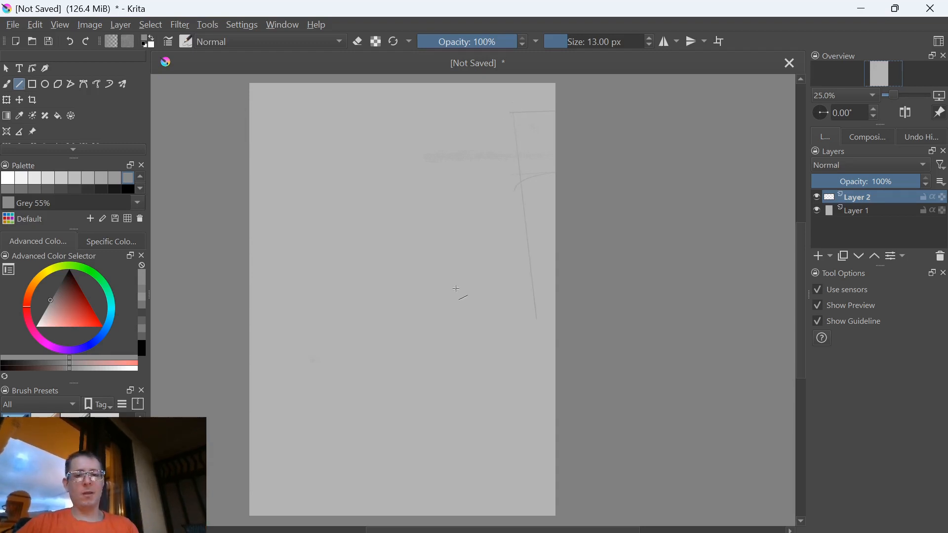
key(bracketright)
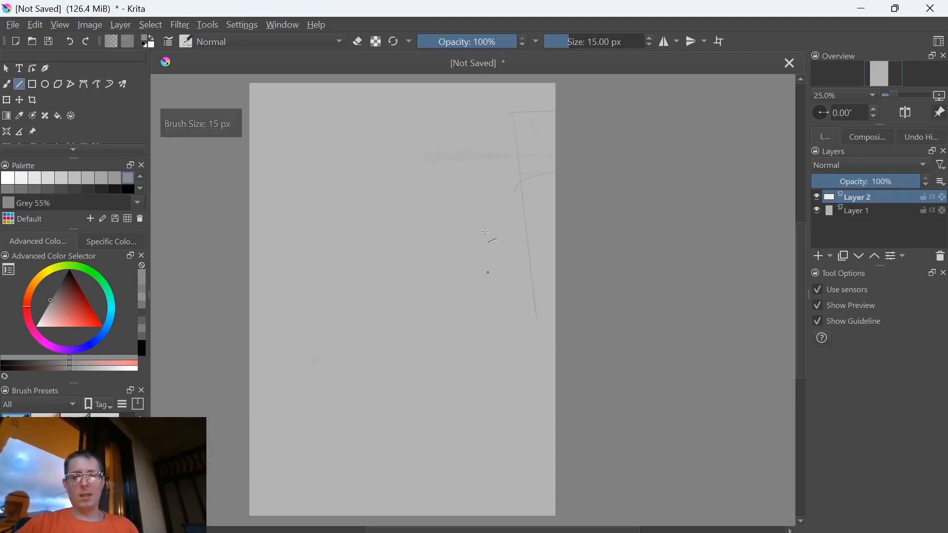
mouse_move(516, 106)
mouse_down()
mouse_move(480, 280)
mouse_move(507, 296)
mouse_move(494, 336)
mouse_move(511, 296)
mouse_move(513, 134)
mouse_move(506, 237)
mouse_move(528, 320)
mouse_up()
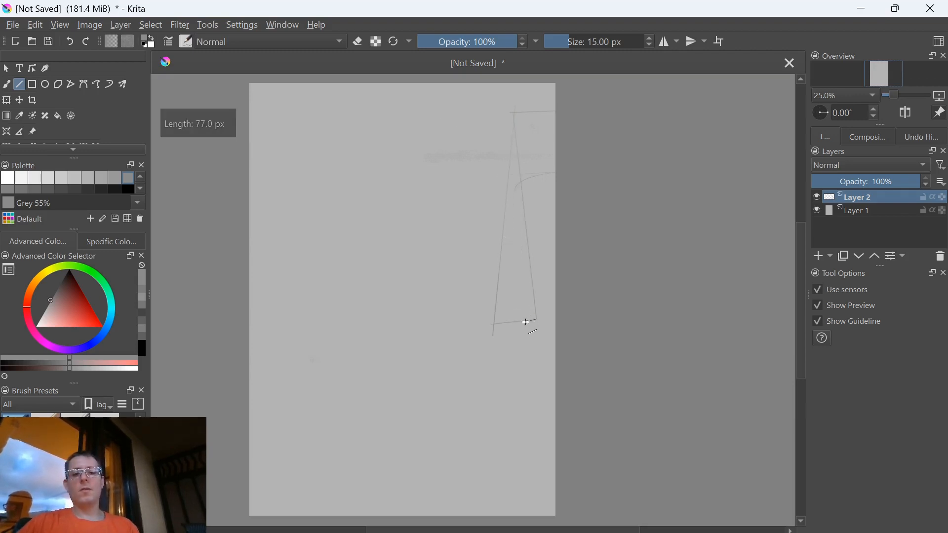
drag(465, 226, 538, 178)
drag(475, 136, 475, 143)
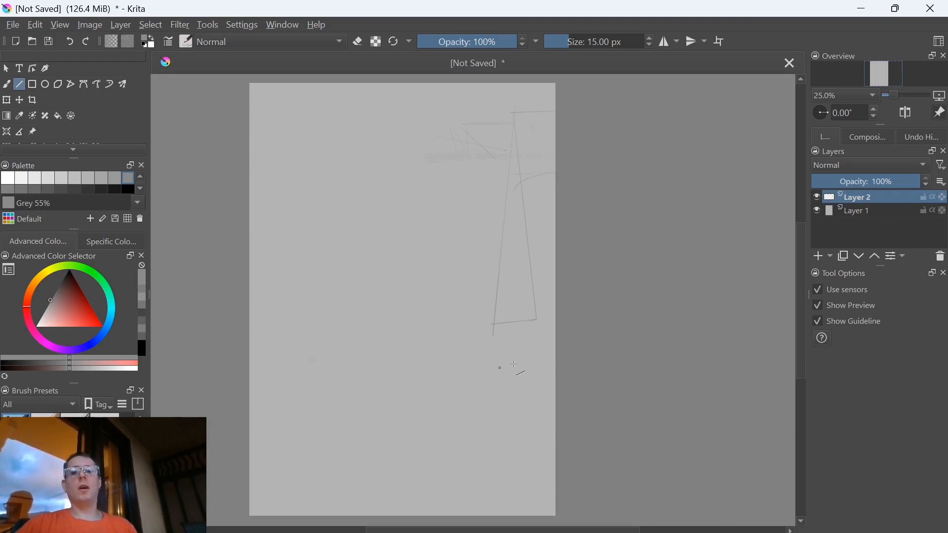
Draw straight perspective lines fanning out from one point near the page's left edge, below mid-height, towards the right and lower edges
drag(349, 327, 336, 327)
mouse_move(585, 313)
mouse_down()
mouse_move(275, 331)
mouse_move(558, 483)
mouse_up()
drag(289, 337, 449, 515)
drag(292, 338, 654, 420)
drag(316, 335, 664, 436)
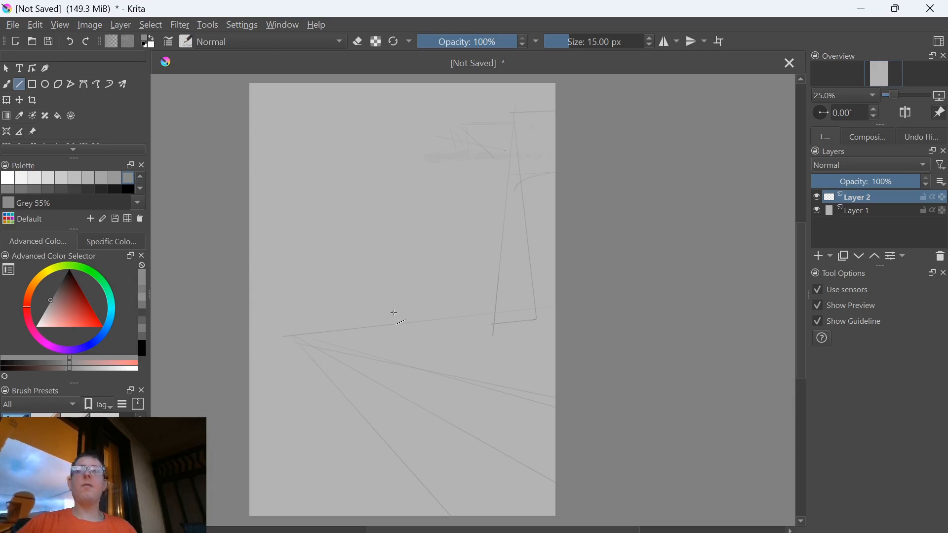
Draw long vertical lines down from the horizon to the lower page edge and add short straight lines around the tower's base
drag(471, 308, 468, 503)
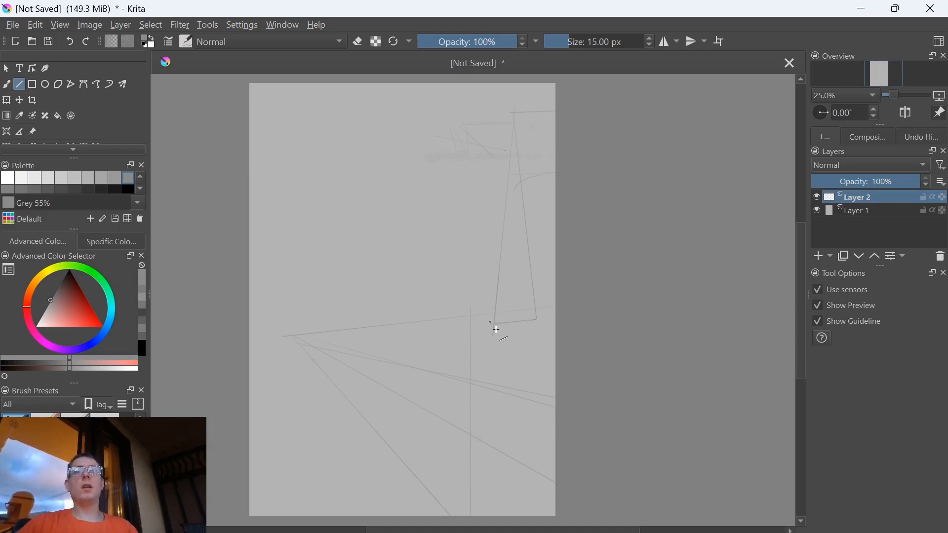
mouse_move(503, 321)
mouse_down()
mouse_move(525, 313)
mouse_move(499, 310)
mouse_up()
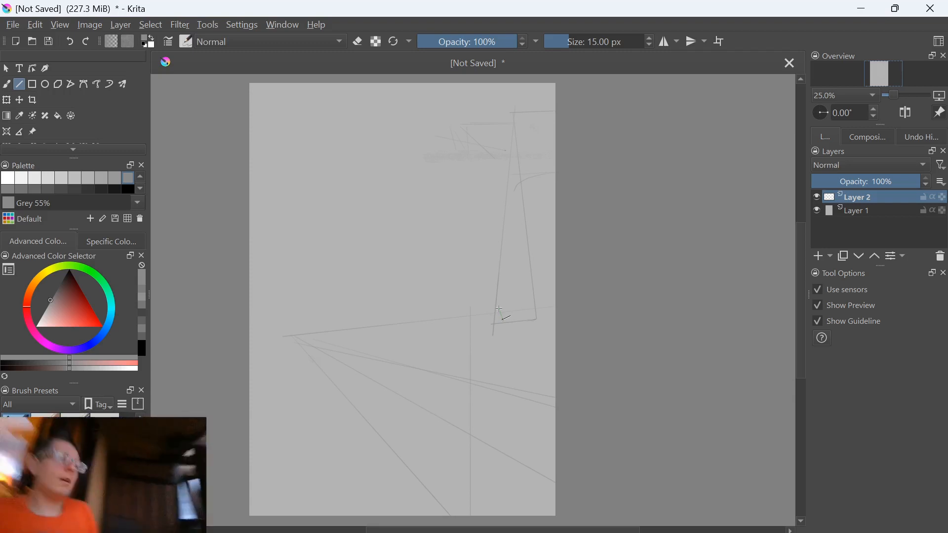
drag(502, 322, 532, 309)
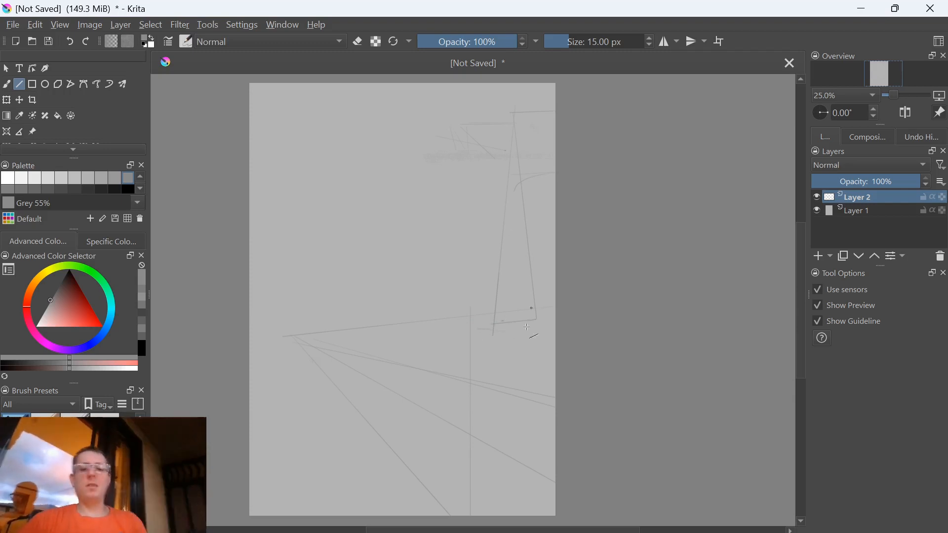
drag(489, 334, 472, 494)
drag(476, 317, 490, 484)
drag(482, 520, 482, 521)
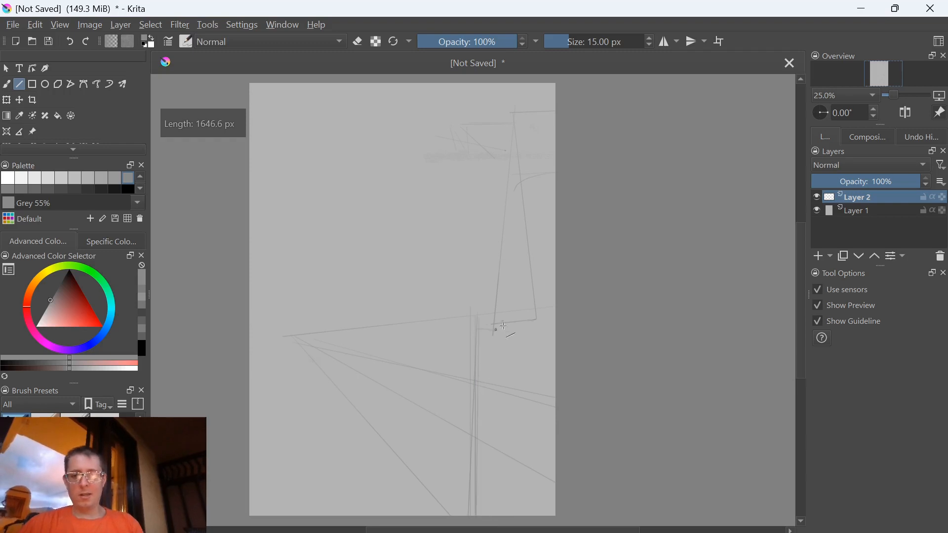
click(514, 321)
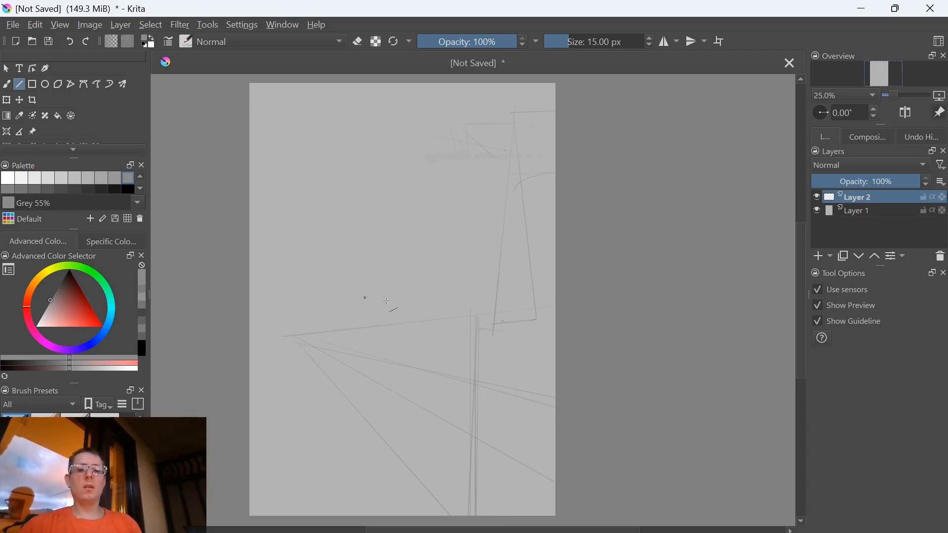
Switch to the Freehand Brush and sketch wavy contour strokes across the lower left of the page, from the vertical lines outwards
key(b)
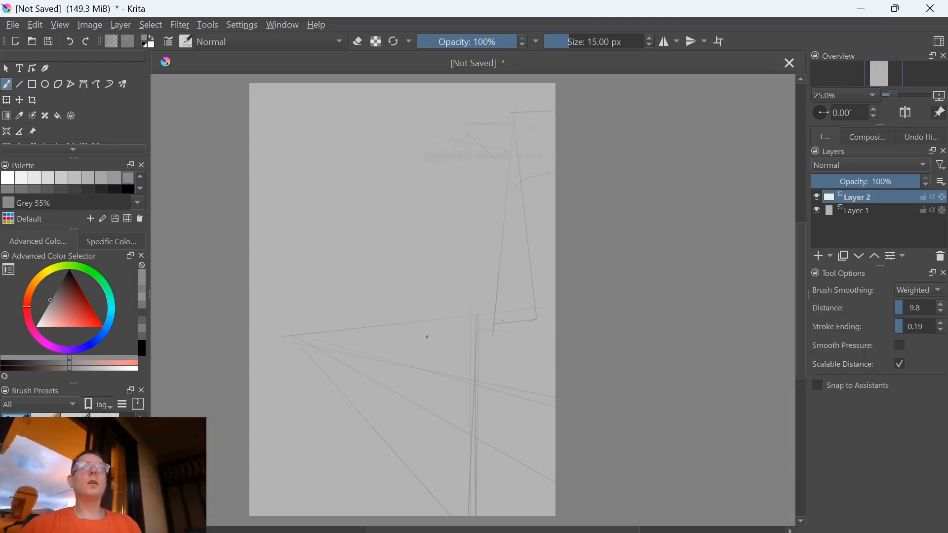
drag(476, 351, 384, 343)
mouse_move(466, 339)
mouse_down()
mouse_move(418, 334)
mouse_move(476, 346)
mouse_move(429, 356)
mouse_move(407, 344)
mouse_move(433, 341)
mouse_move(371, 360)
mouse_move(300, 337)
mouse_move(250, 337)
mouse_move(313, 346)
mouse_up()
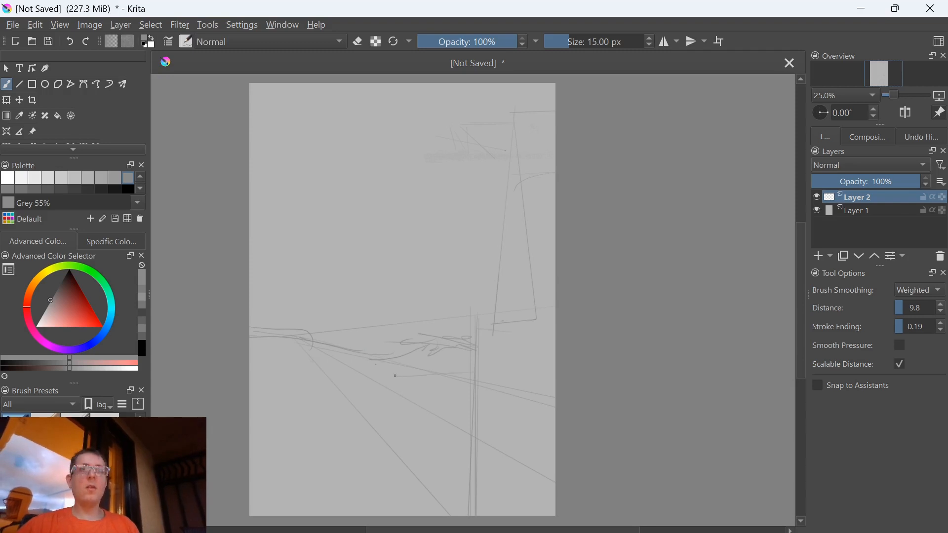
mouse_move(456, 382)
mouse_down()
mouse_move(276, 367)
mouse_move(340, 374)
mouse_move(272, 388)
mouse_up()
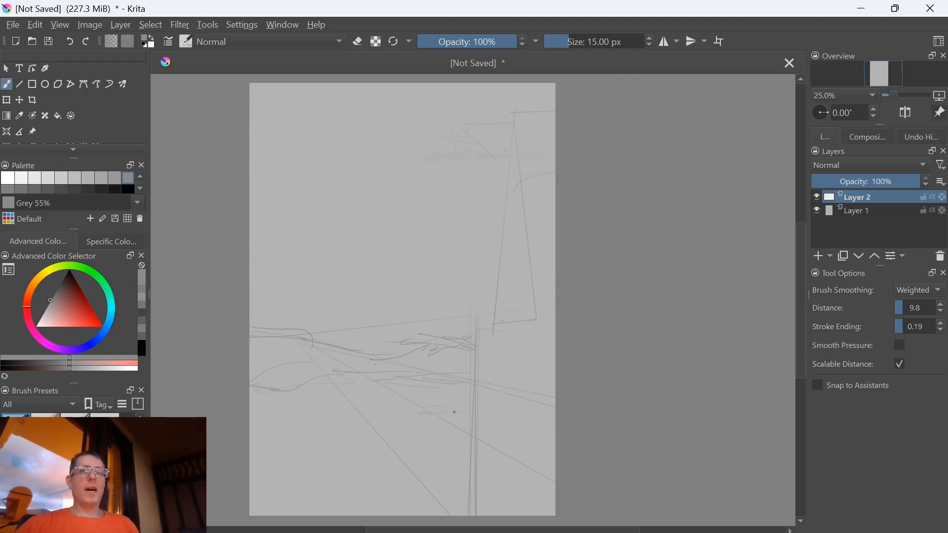
drag(339, 416, 325, 428)
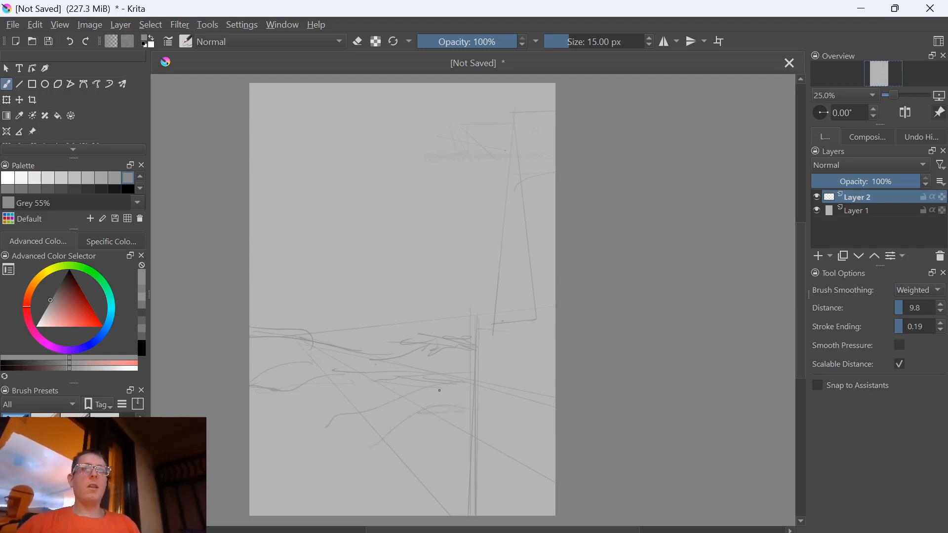
drag(460, 398, 301, 503)
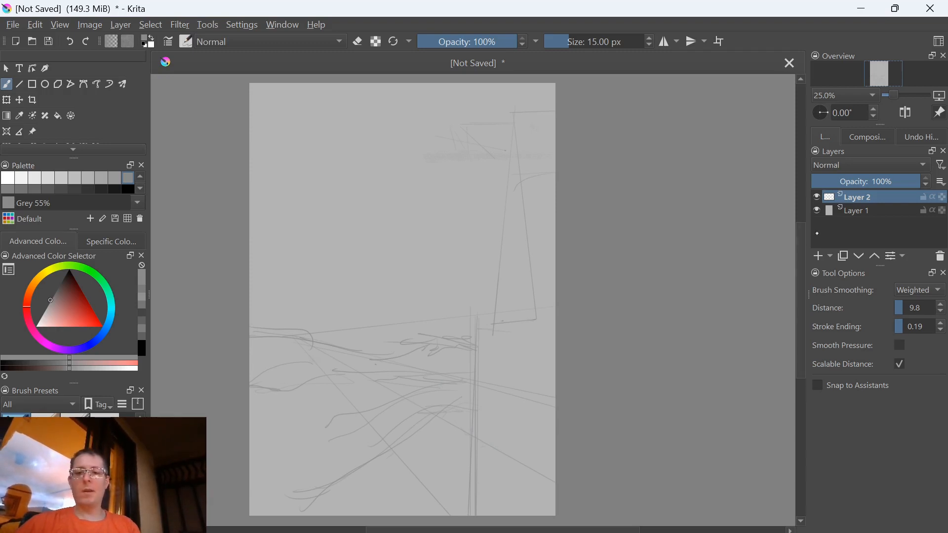
Lower Layer 2's opacity to 40% and trace the tower's right edge on a new paint layer above it
click(857, 181)
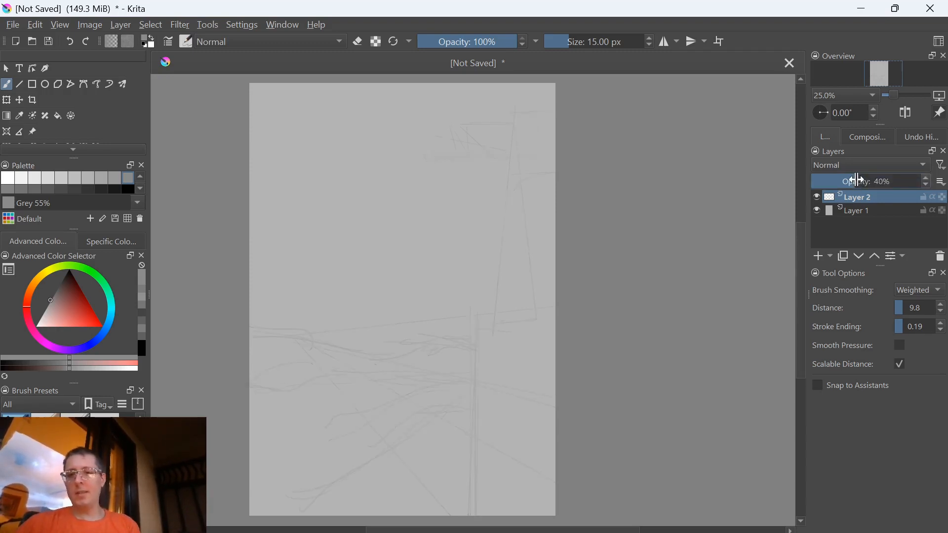
click(820, 256)
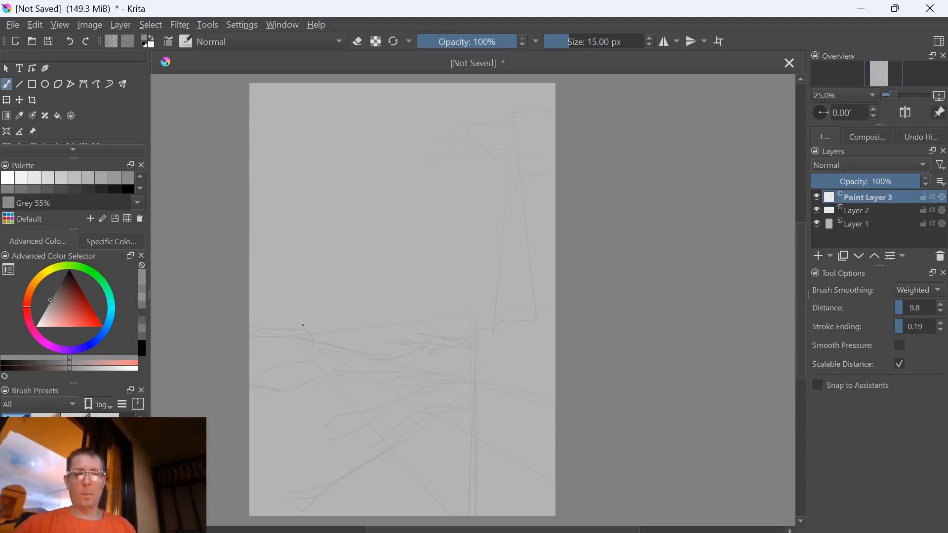
drag(514, 129, 531, 319)
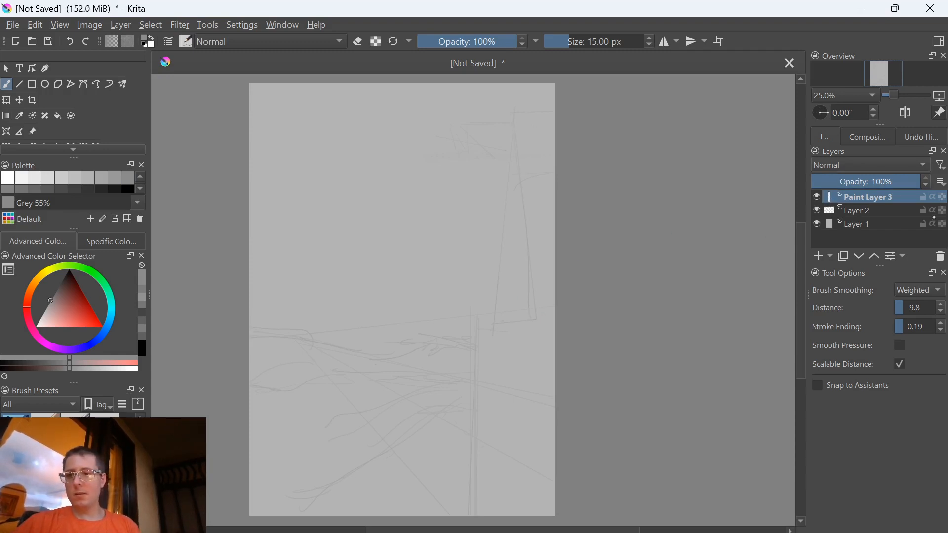
Delete the new tracing layer and set Layer 2's opacity back to 100%
click(939, 257)
drag(867, 180, 944, 183)
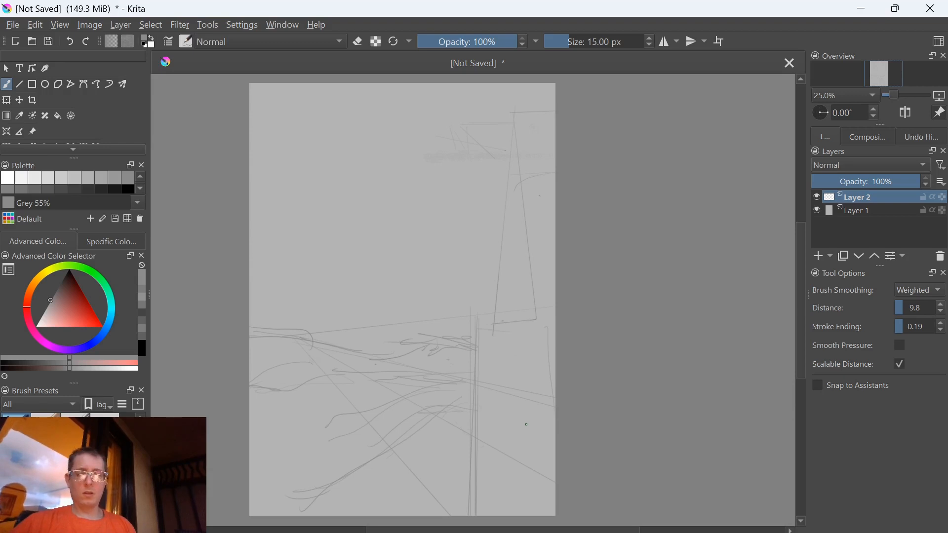
Extend the canvas past the page's right edge and paint strokes from the drawing into the added white area
scroll(372, 245, up, 5)
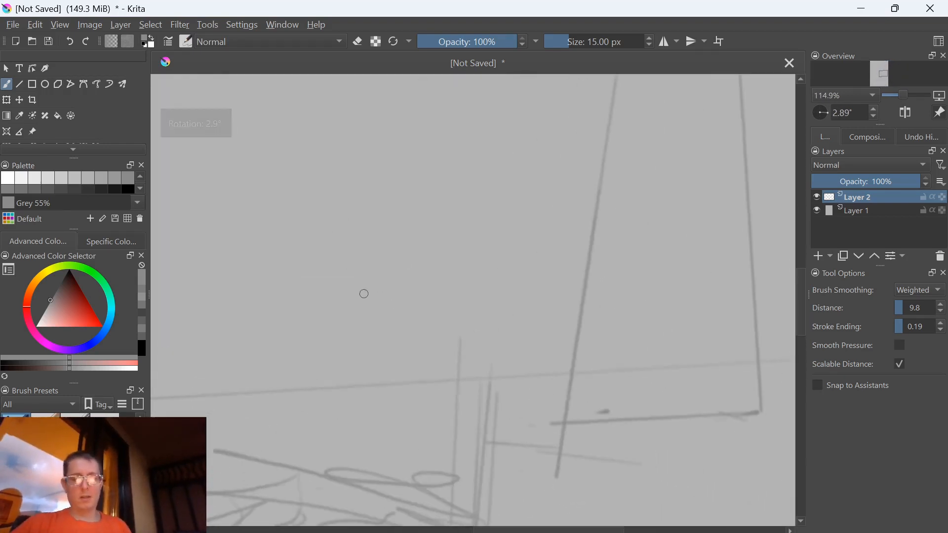
key(5)
mouse_move(645, 383)
mouse_down()
mouse_move(349, 412)
mouse_move(395, 408)
mouse_move(431, 436)
mouse_move(232, 408)
mouse_up()
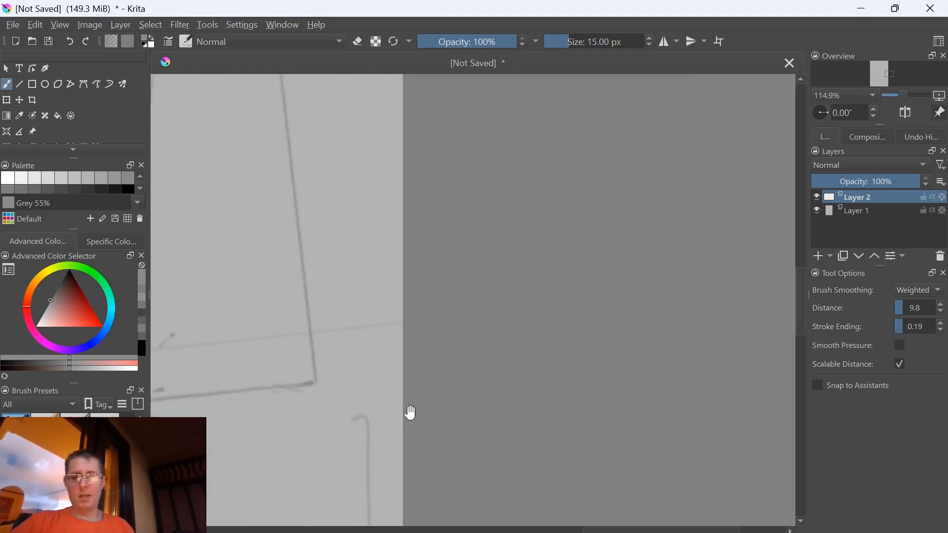
scroll(411, 415, up, 3)
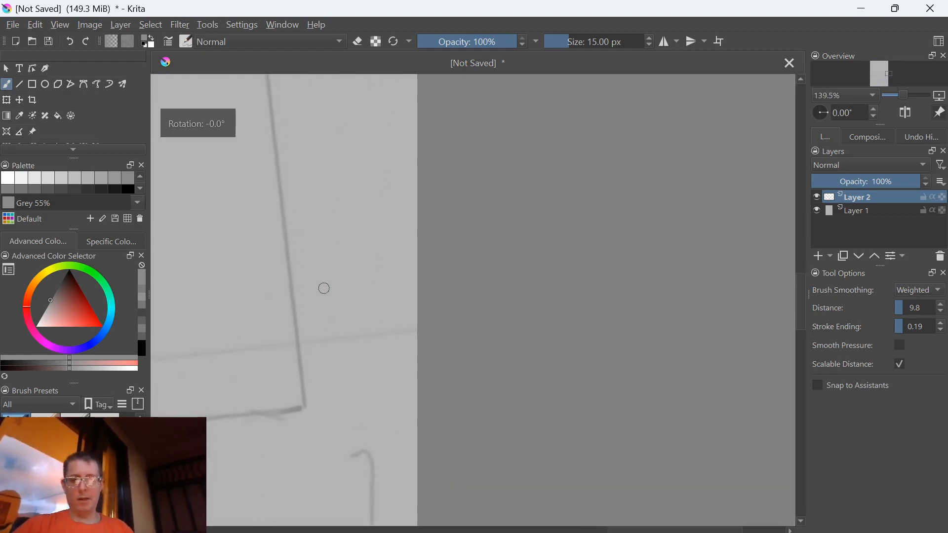
key(5)
drag(483, 423, 370, 412)
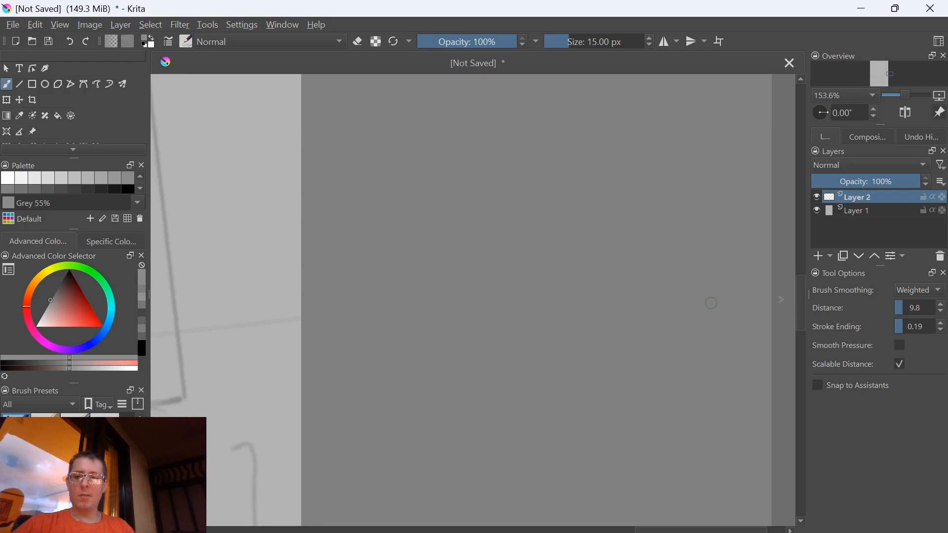
click(786, 302)
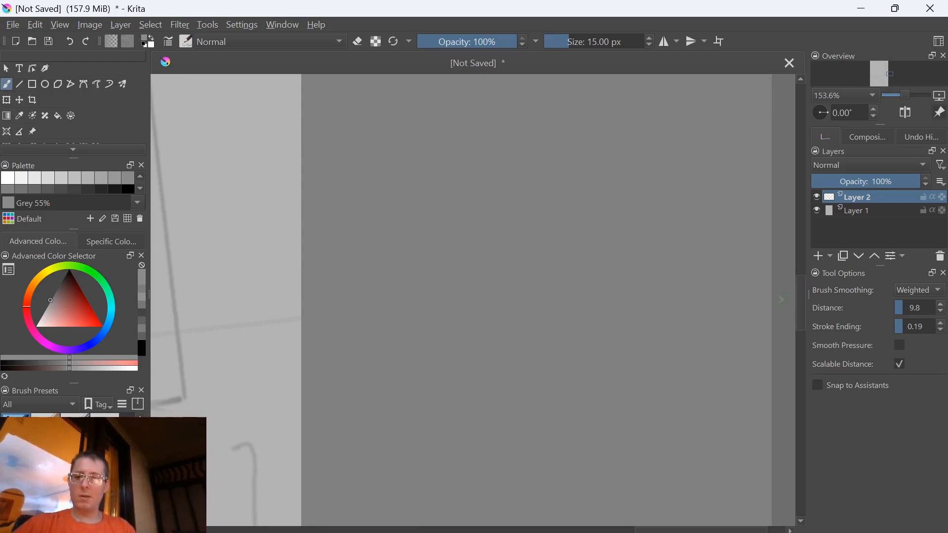
click(785, 300)
mouse_move(262, 227)
mouse_down()
mouse_move(336, 298)
mouse_move(384, 319)
mouse_up()
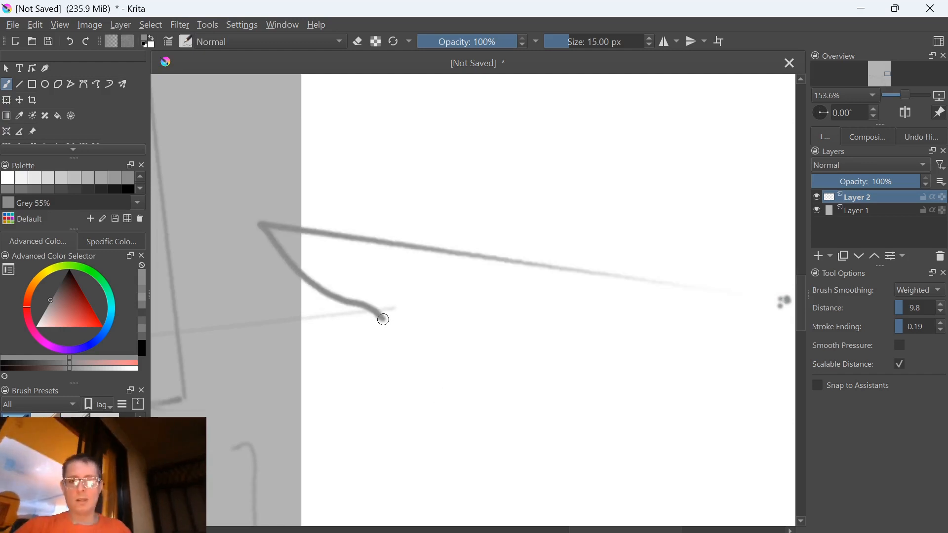
Undo the strokes in the added area and the canvas extension
scroll(383, 319, down, 5)
scroll(395, 358, down, 5)
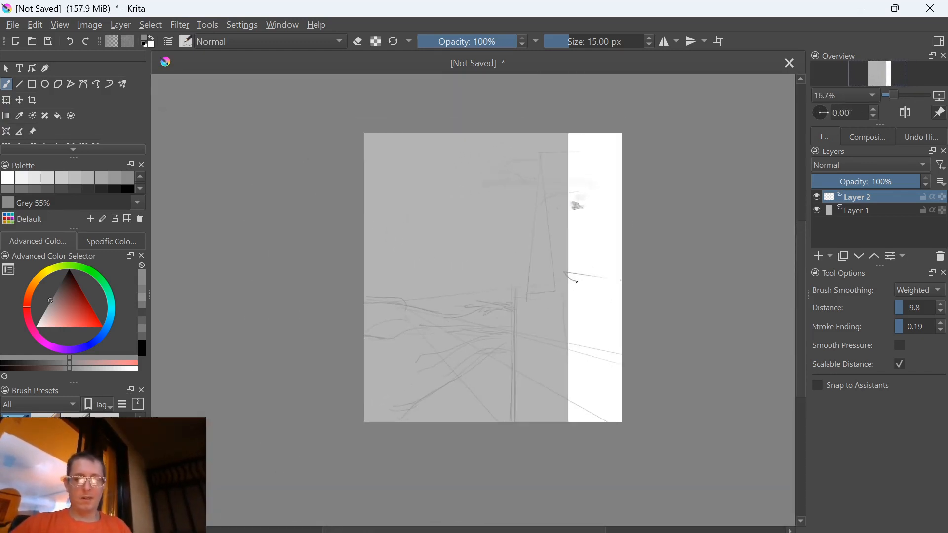
key(ctrl+z)
key(ctrl+z)
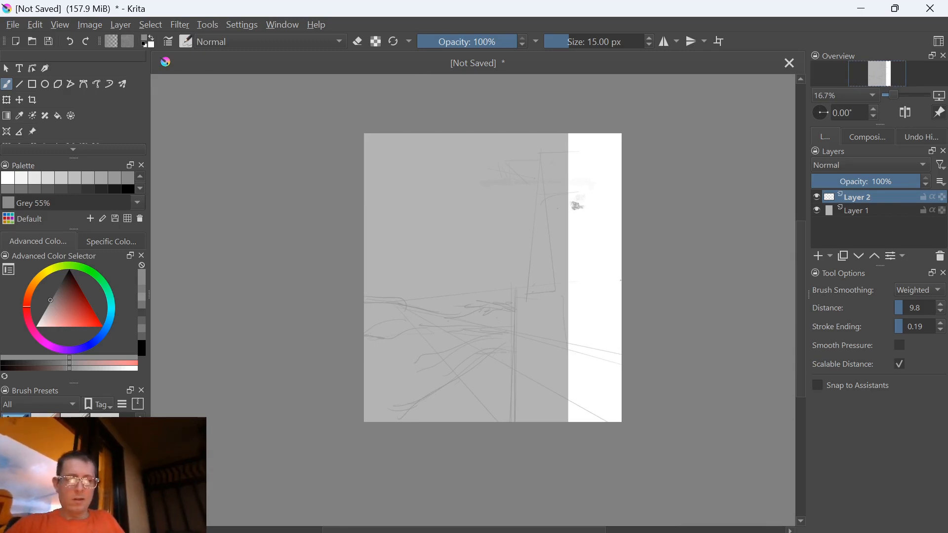
key(ctrl+z)
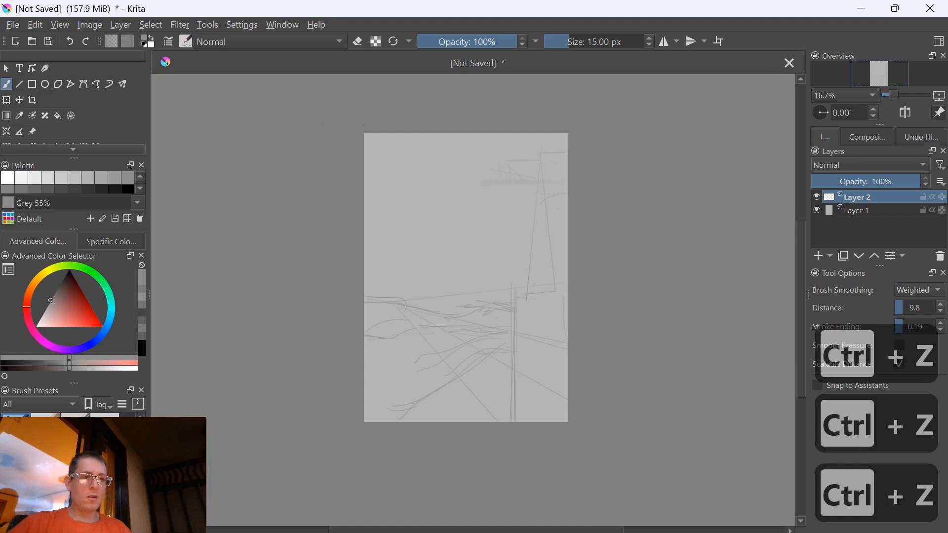
scroll(508, 226, up, 4)
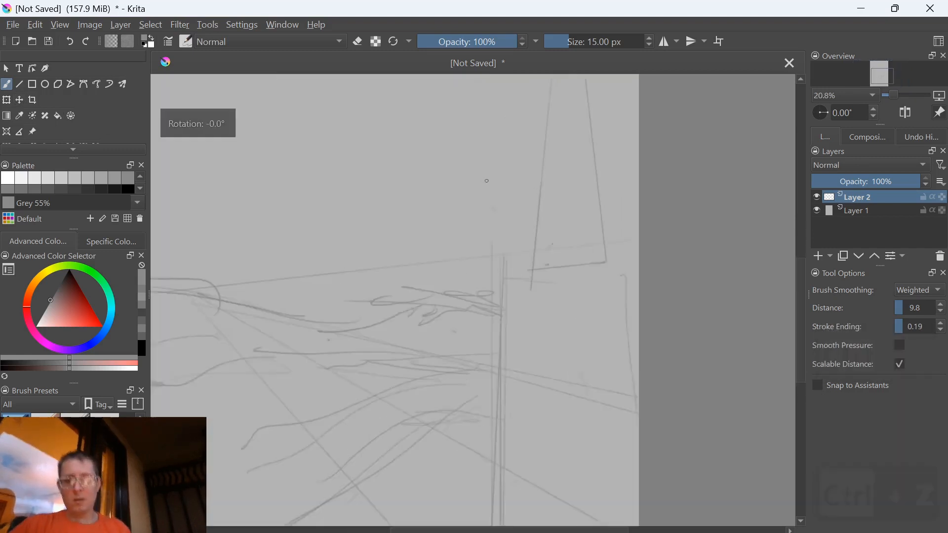
scroll(455, 197, up, 6)
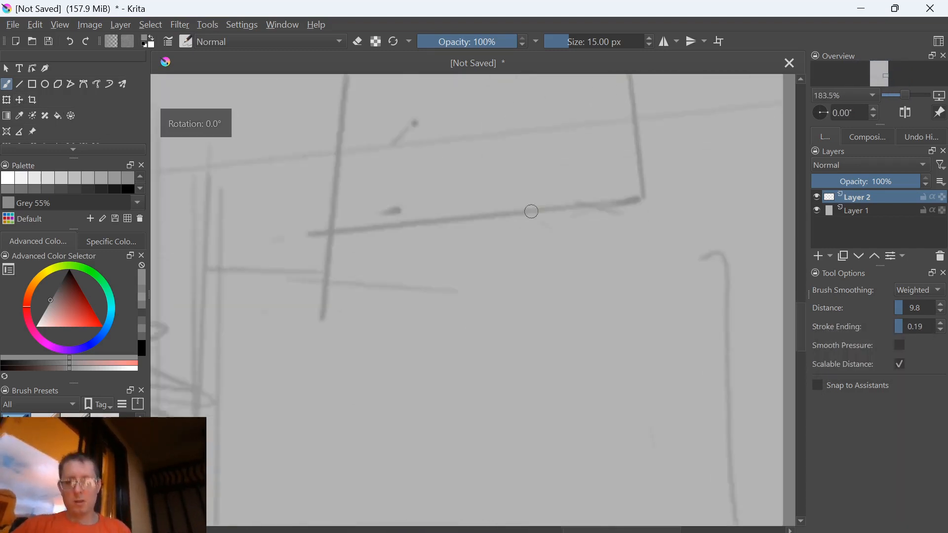
Extend the canvas past the page's right edge again
scroll(499, 254, down, 1)
drag(596, 368, 358, 368)
scroll(425, 366, up, 4)
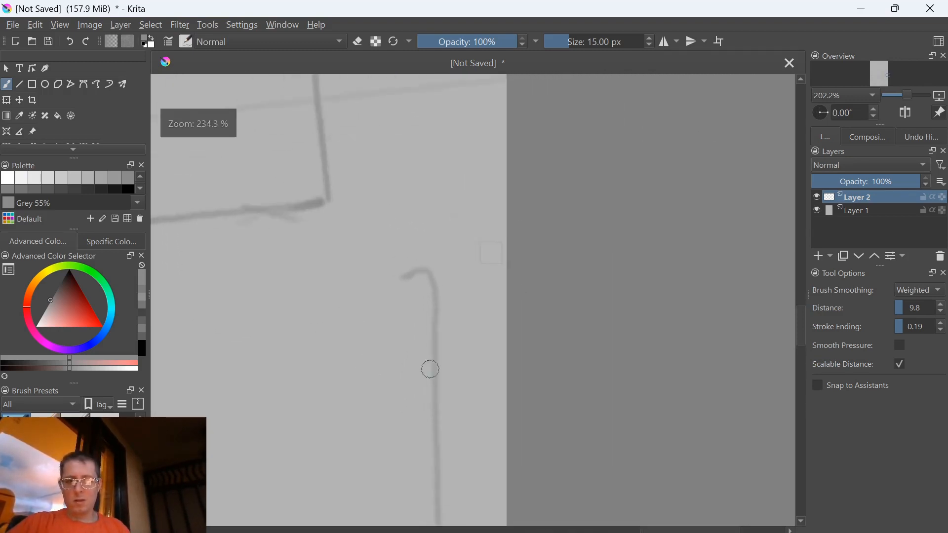
drag(485, 365, 229, 364)
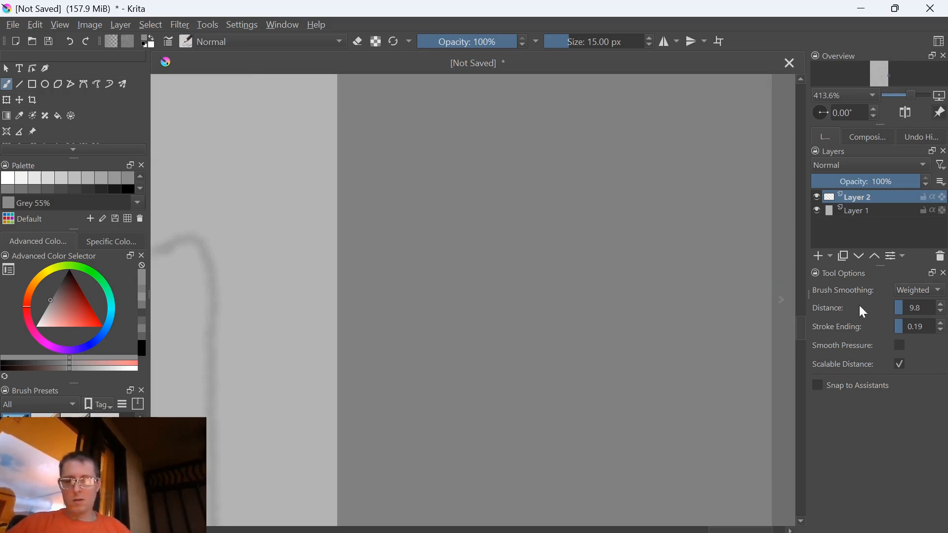
click(775, 305)
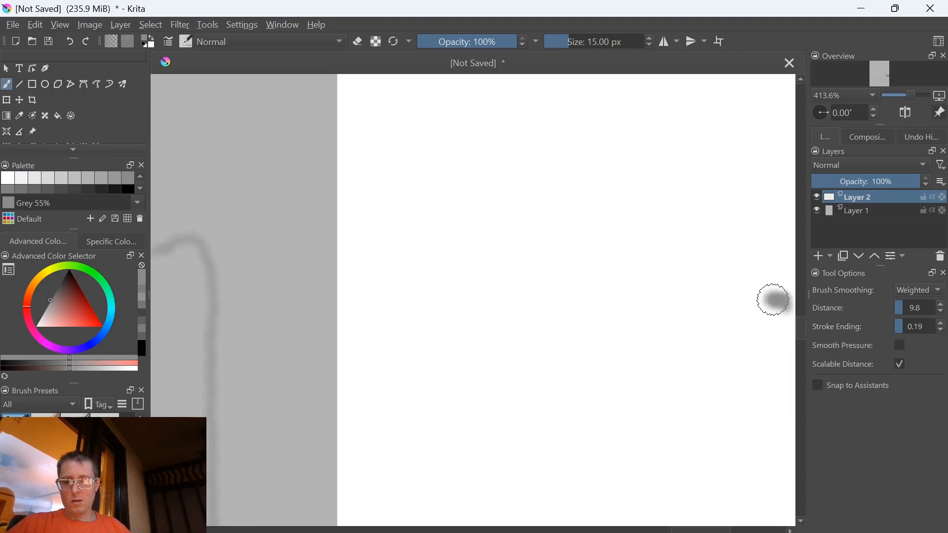
Draw a short diagonal stroke from the tower's lower edge down toward the hooked vertical line near the old page edge
scroll(351, 272, down, 3)
drag(222, 282, 334, 334)
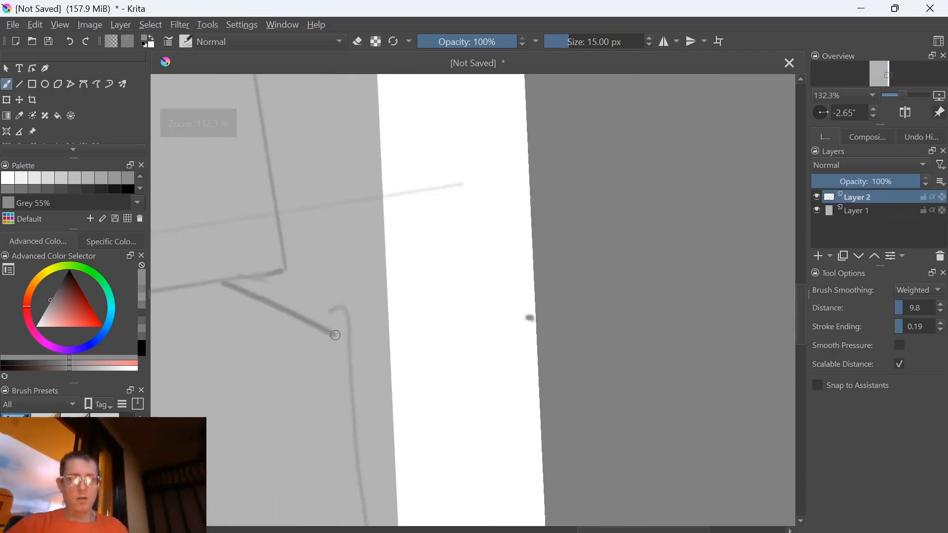
scroll(358, 354, down, 5)
scroll(397, 341, down, 2)
key(5)
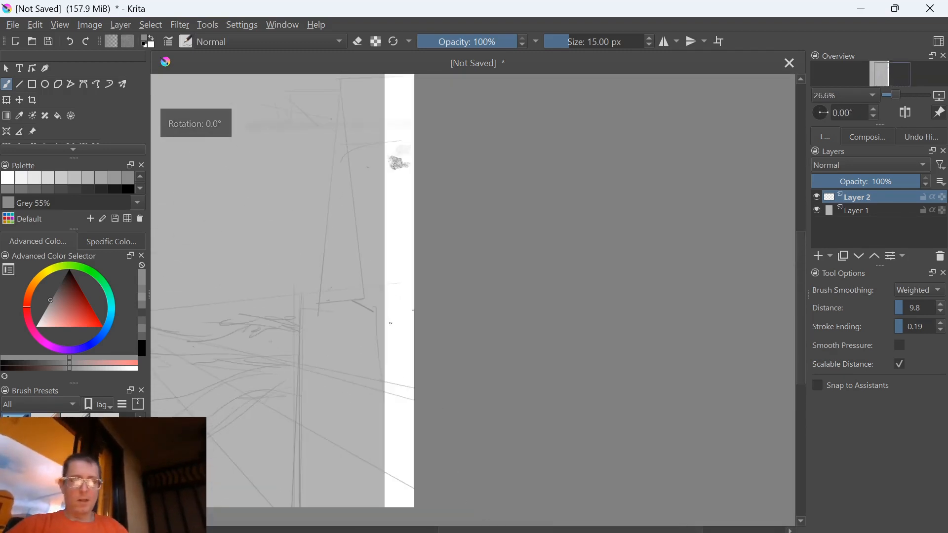
scroll(438, 353, down, 3)
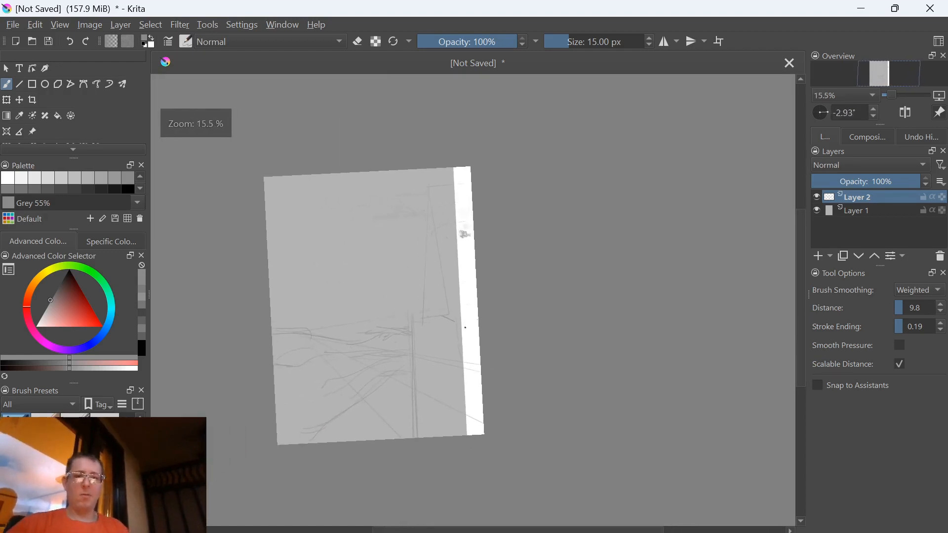
key(5)
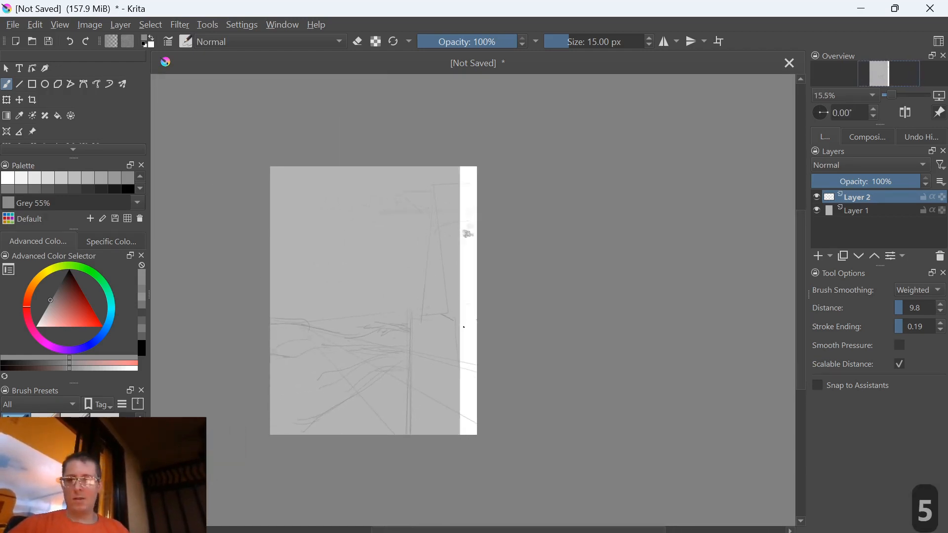
Pick the page's background grey from the canvas and fill Layer 1 with it, covering the white strip
ctrl+click(329, 273)
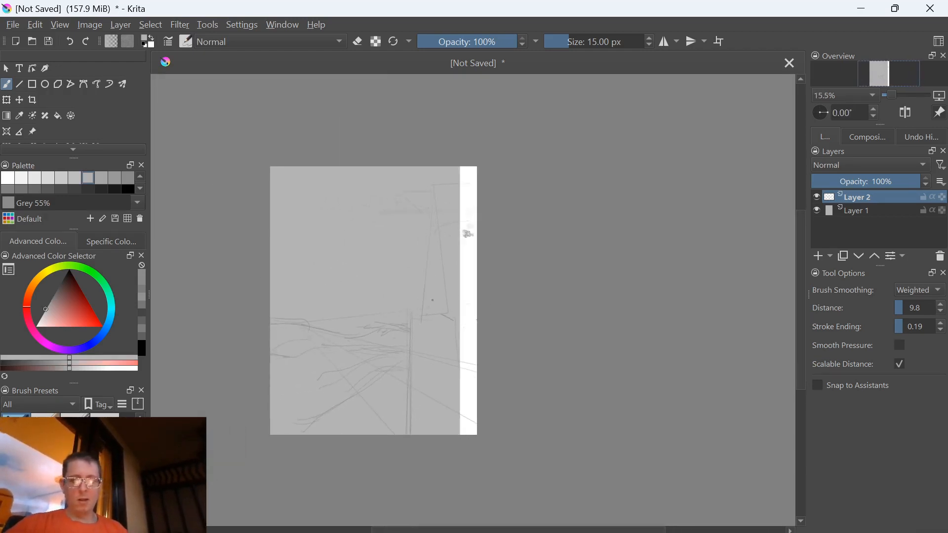
click(856, 211)
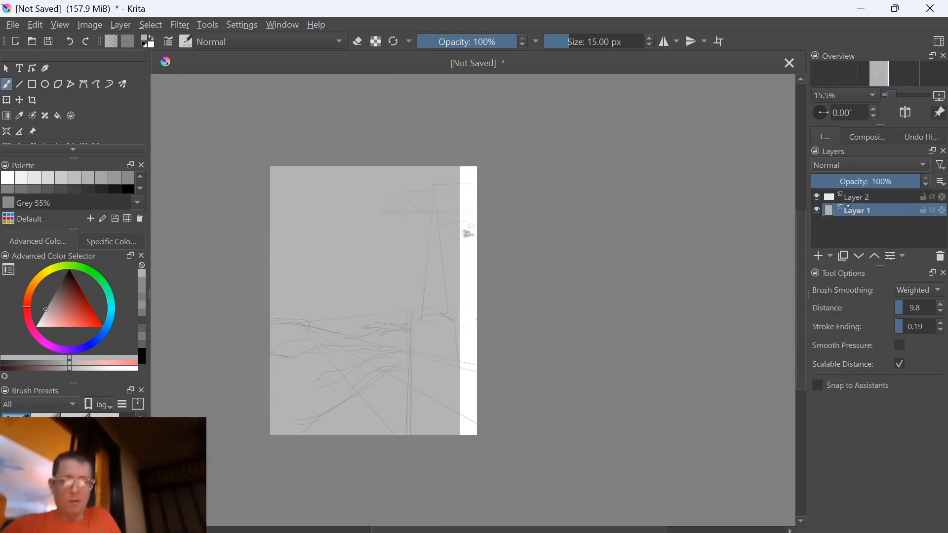
key(shift+BackSpace)
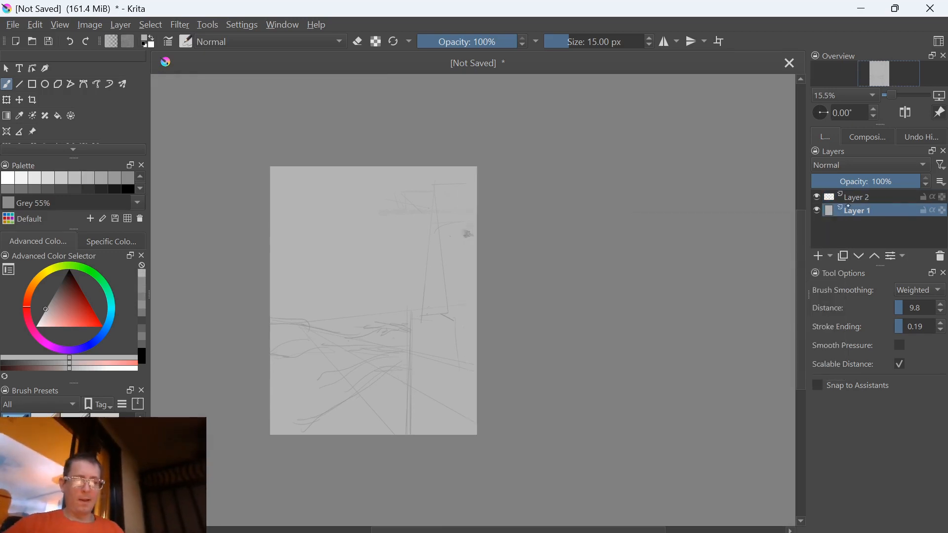
key(shift+BackSpace)
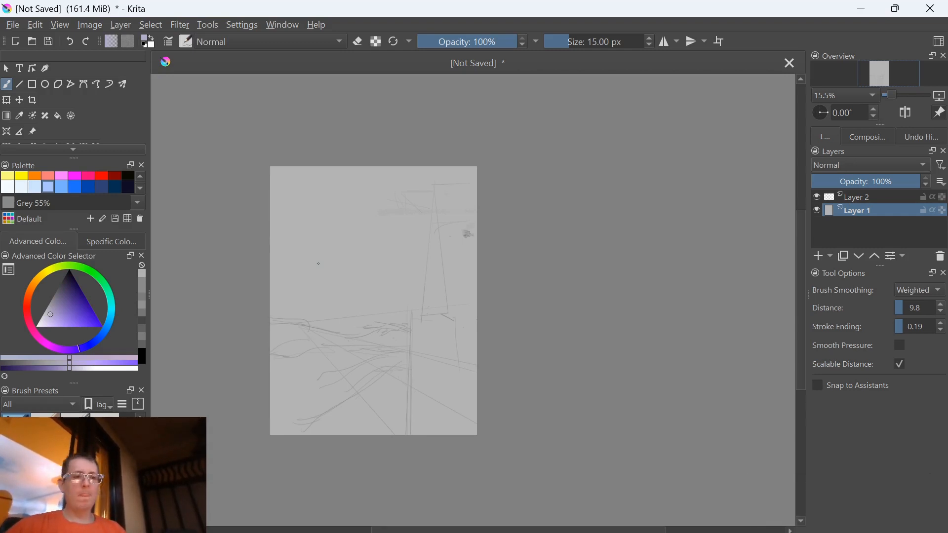
Choose the Shapes Fill brush preset and a deep blue-violet painting colour
scroll(319, 263, up, 3)
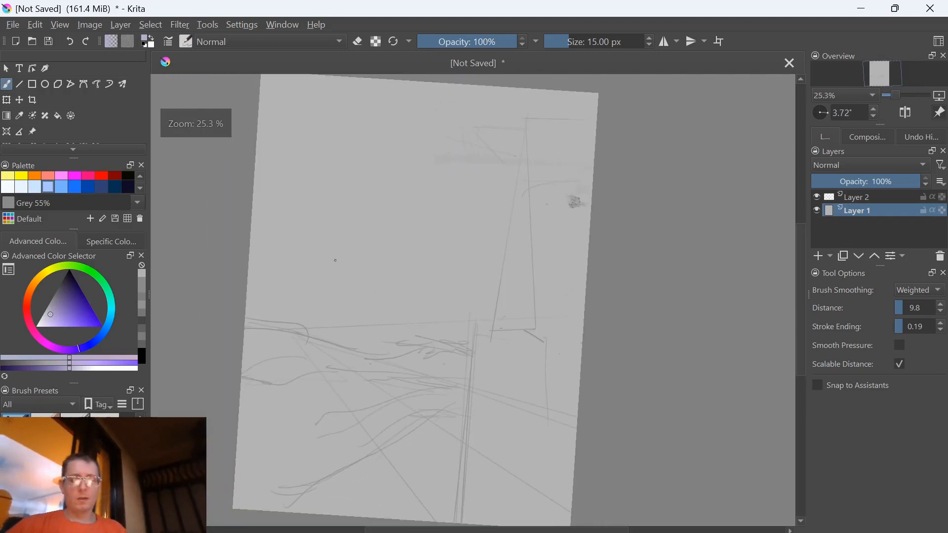
key(5)
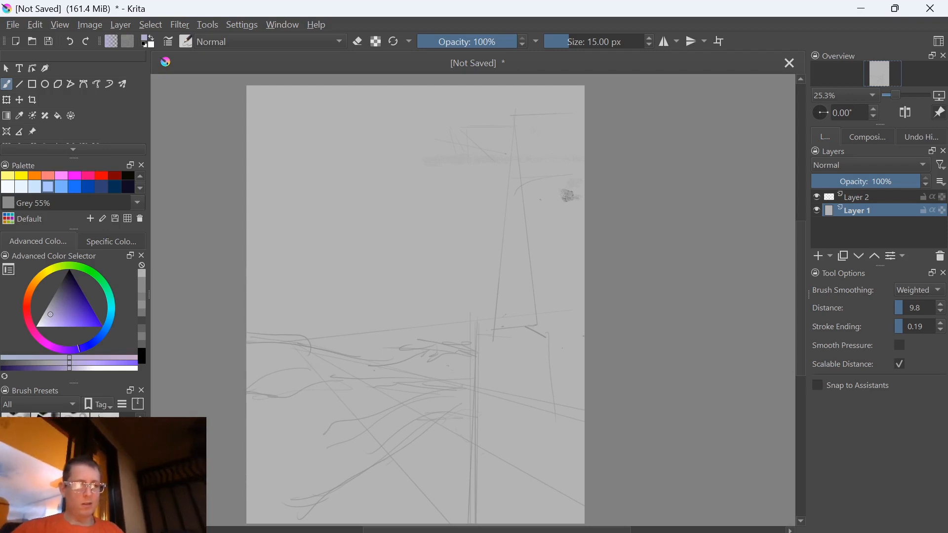
scroll(67, 444, up, 3)
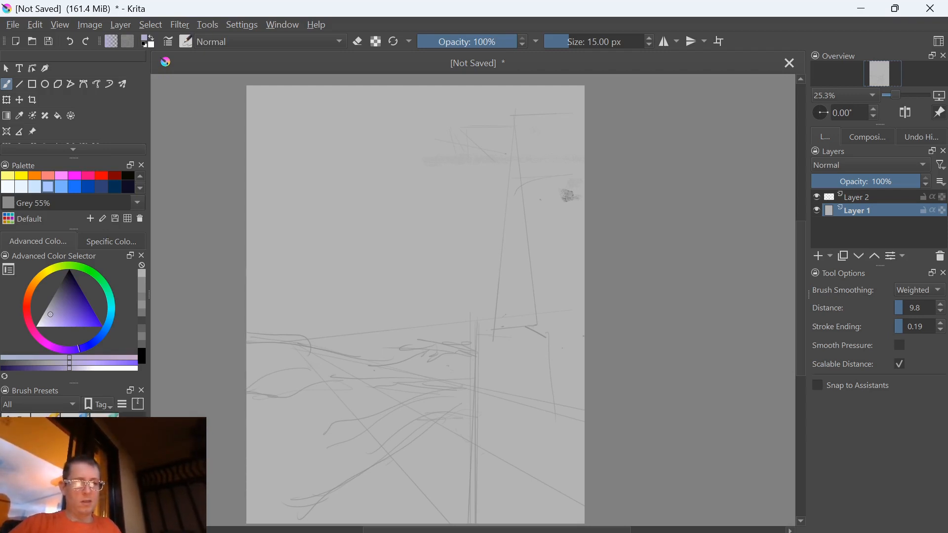
click(16, 426)
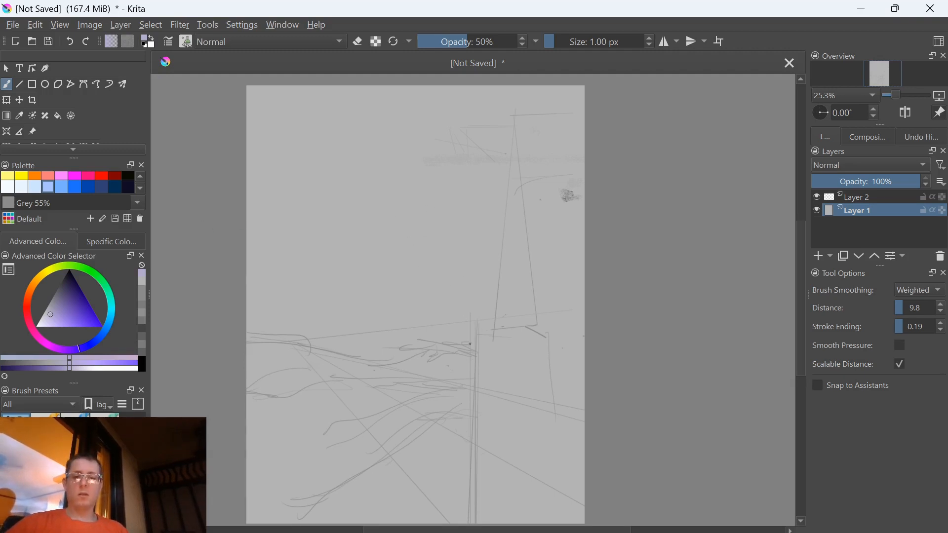
click(77, 302)
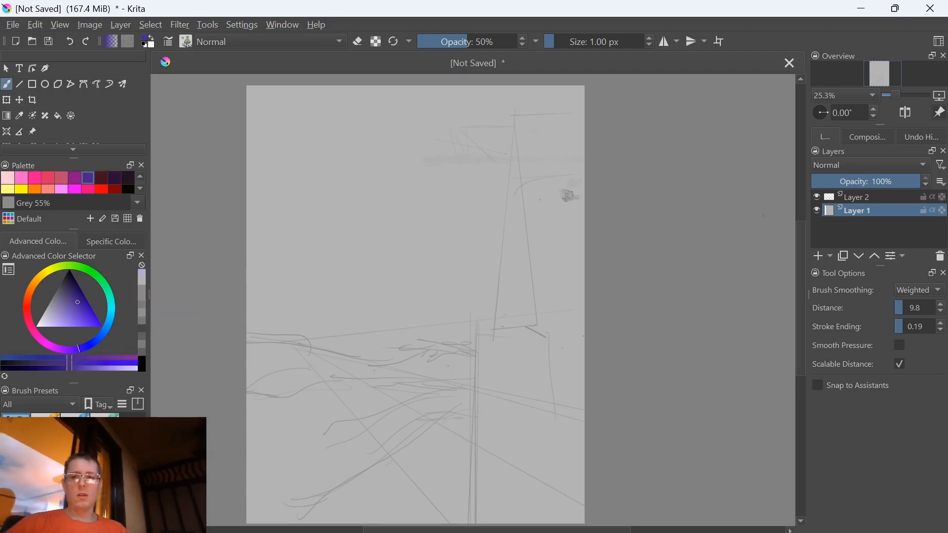
Add a paint layer above Layer 1 and block in the tower area with two overlapping very dark blue filled shapes
key(Insert)
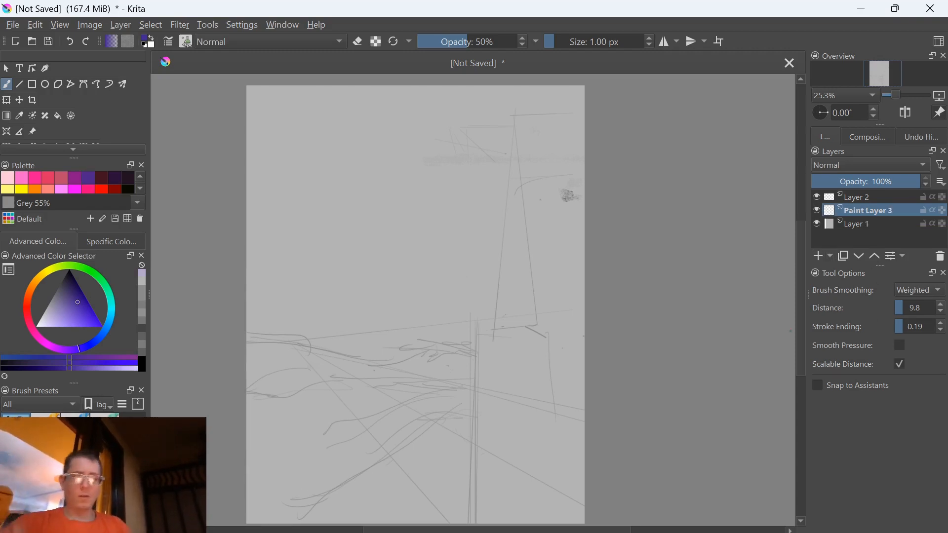
click(74, 279)
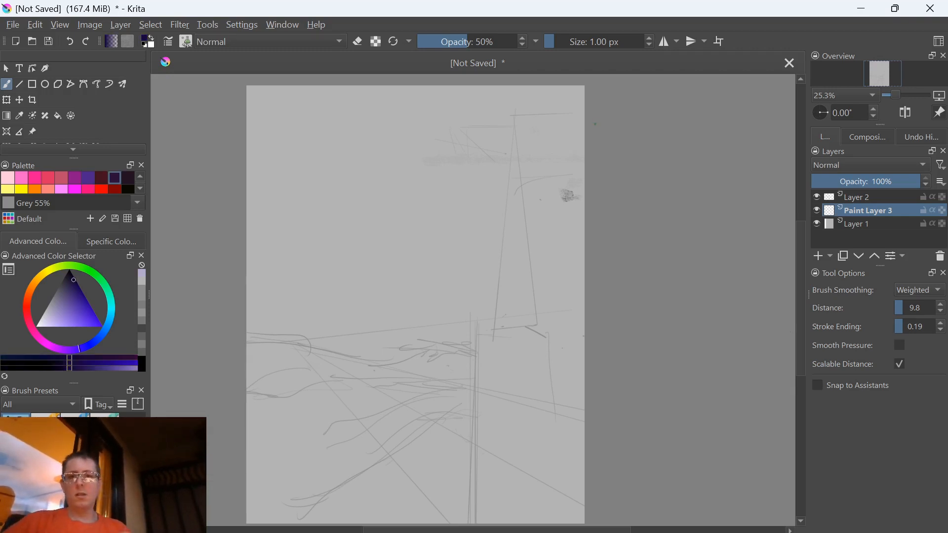
mouse_move(583, 122)
mouse_down()
mouse_move(508, 117)
mouse_move(518, 339)
mouse_move(558, 418)
mouse_move(586, 430)
mouse_up()
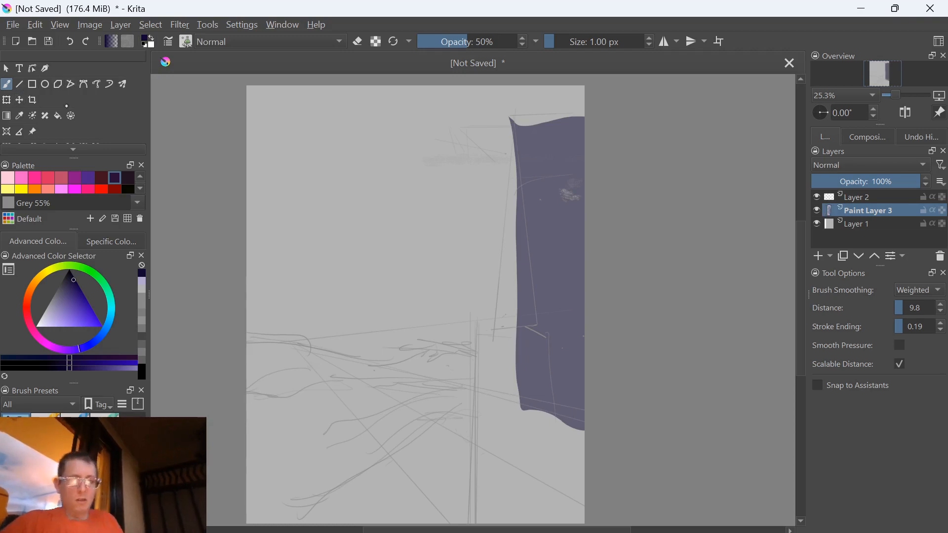
mouse_move(506, 198)
mouse_down()
mouse_move(539, 440)
mouse_move(525, 145)
mouse_up()
Set the brush opacity to 100% and cover the tower and the area beneath it with a large near-black filled shape
drag(499, 42, 573, 62)
key(d)
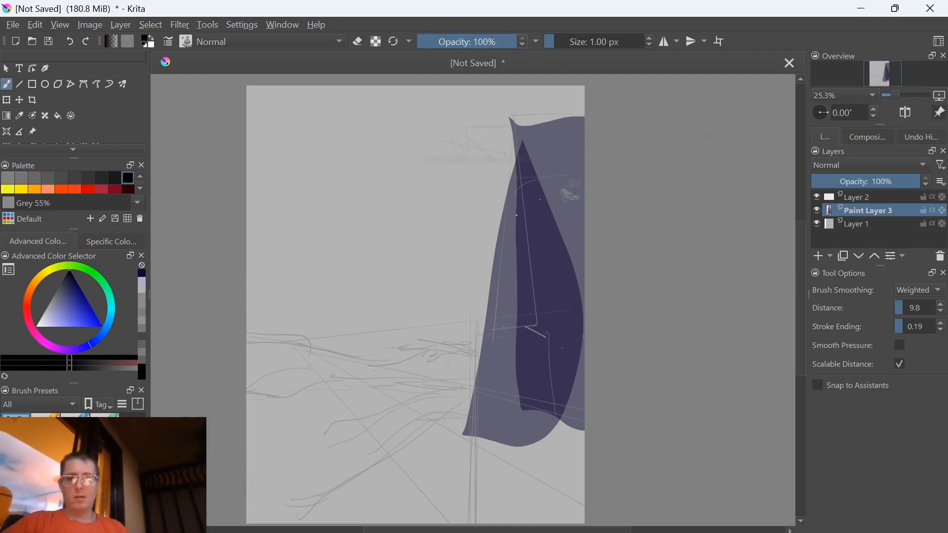
key(l)
mouse_move(514, 116)
mouse_down()
mouse_move(629, 110)
mouse_move(627, 253)
mouse_move(602, 472)
mouse_move(530, 494)
mouse_move(463, 474)
mouse_move(459, 452)
mouse_up()
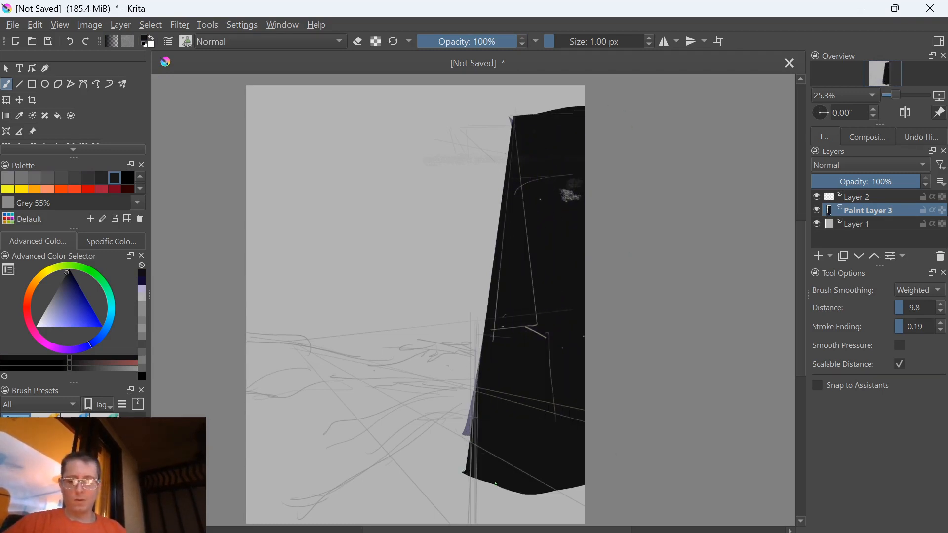
drag(462, 483, 471, 418)
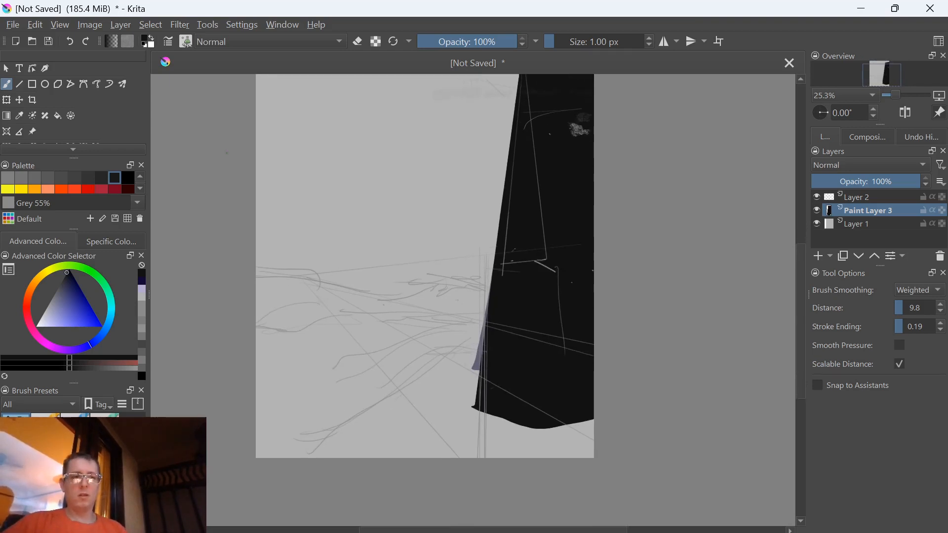
Draw two parallel vertical straight lines along the sketched post with the 40 px Basic-1 brush, the second about 1963 px long
key(v)
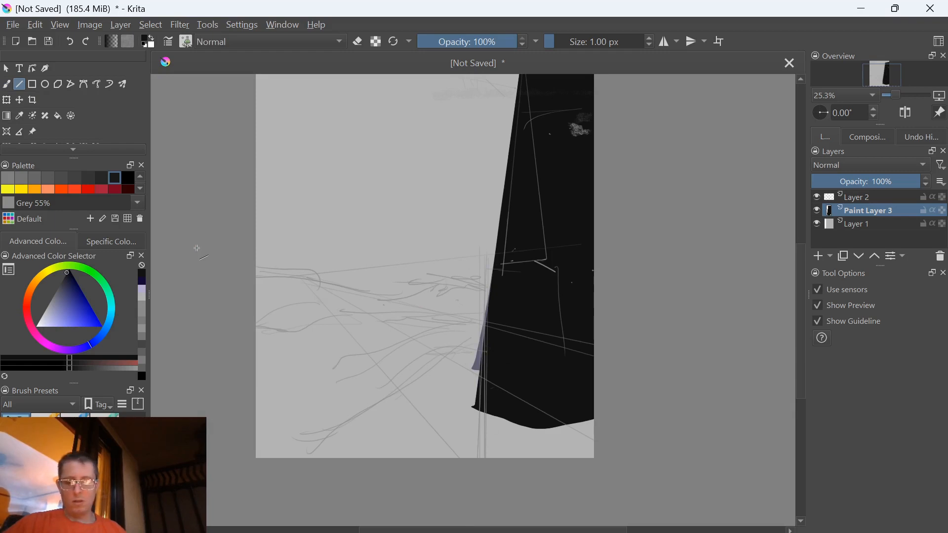
right_click(394, 378)
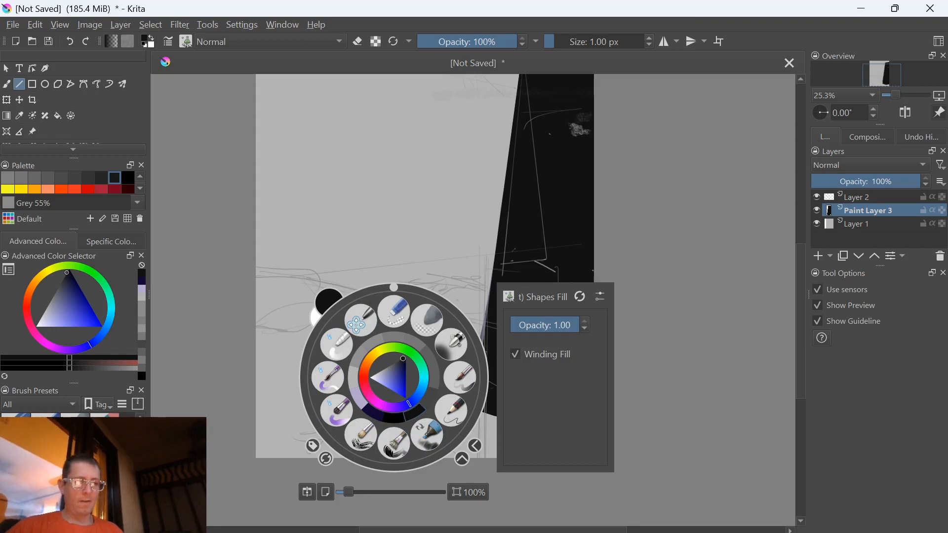
click(459, 378)
click(216, 434)
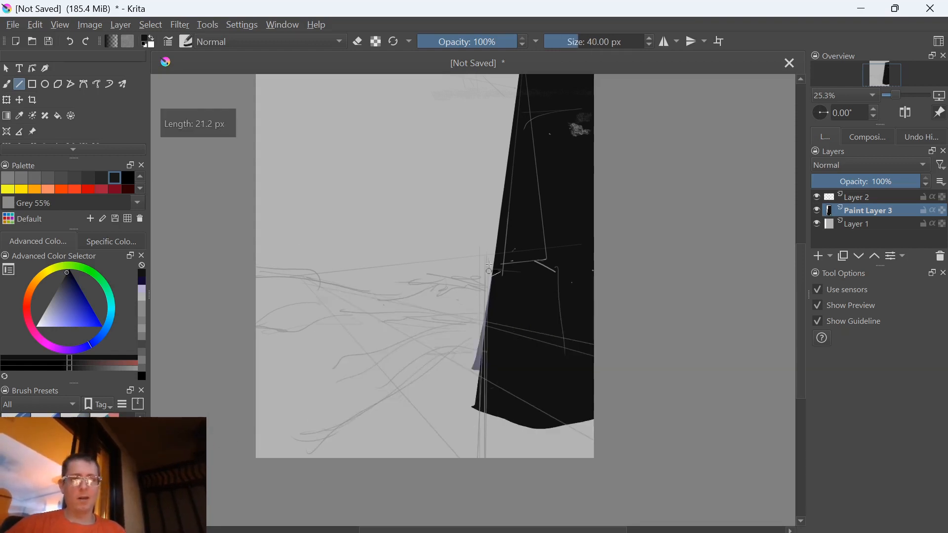
drag(486, 257, 488, 528)
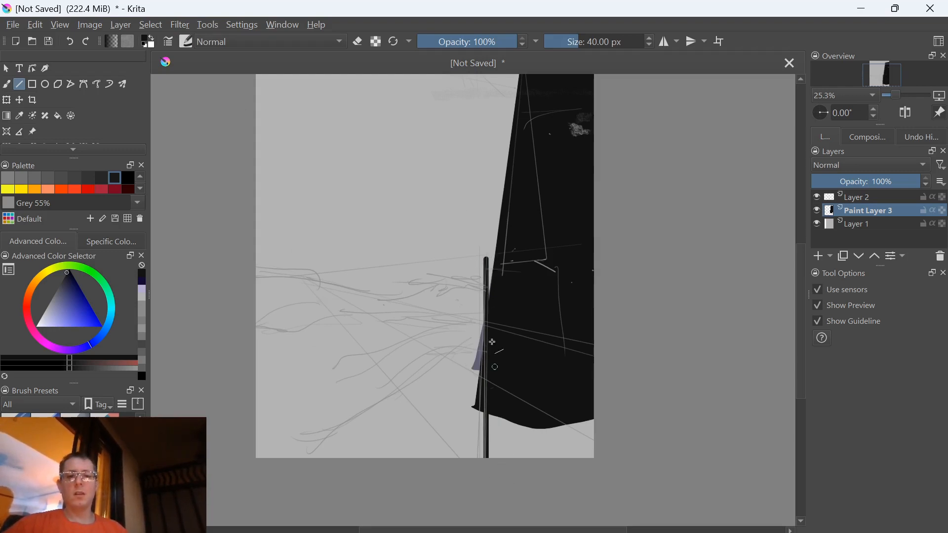
drag(490, 260, 507, 495)
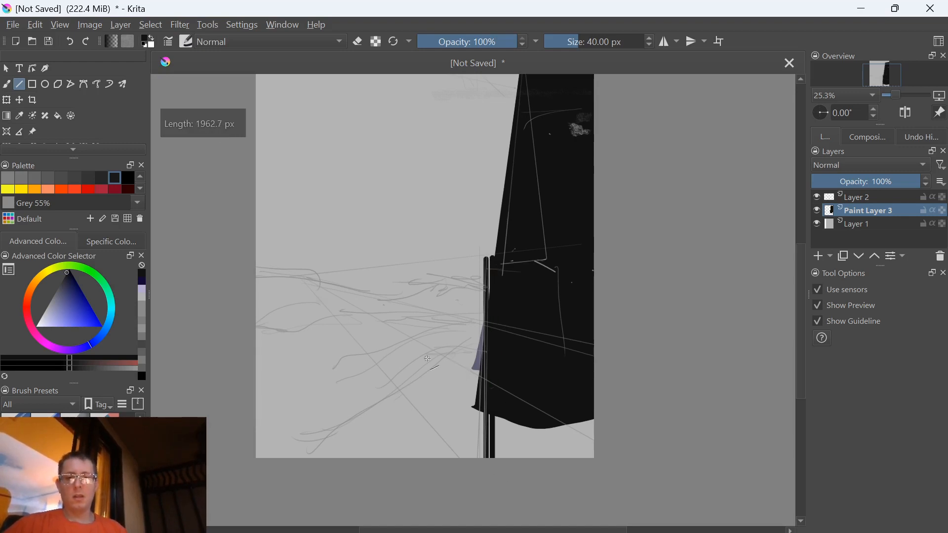
Erase a straight vertical strip beside the two post lines with a 32 px brush, separating them from the black tower shape
key(e)
drag(481, 254, 475, 246)
key([)
key([)
key(bracketleft)
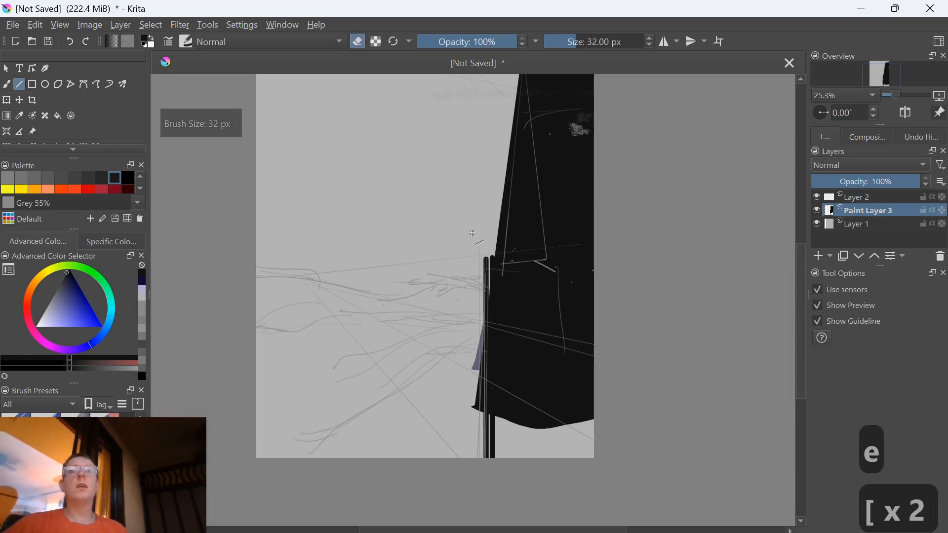
drag(498, 254, 495, 521)
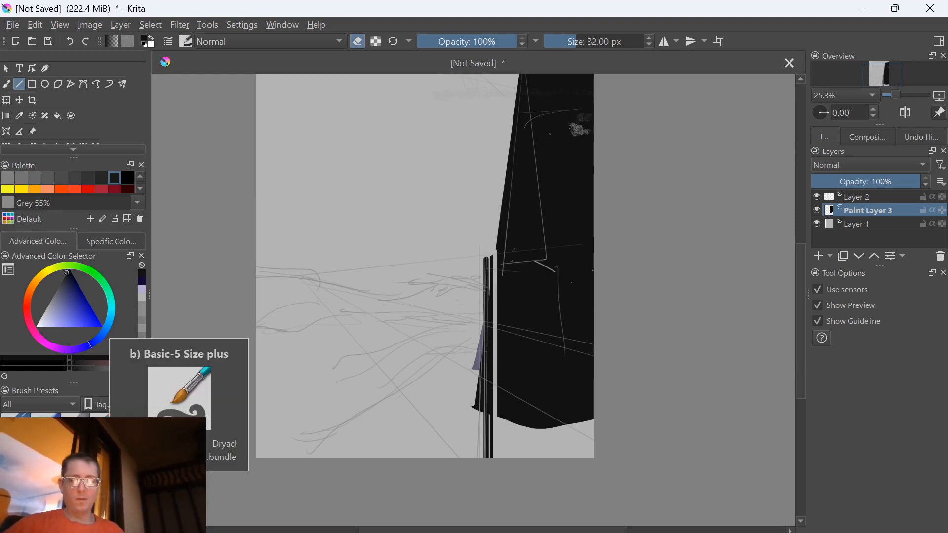
Choose a different brush preset in painting mode and enlarge it to 59 px
right_click(388, 423)
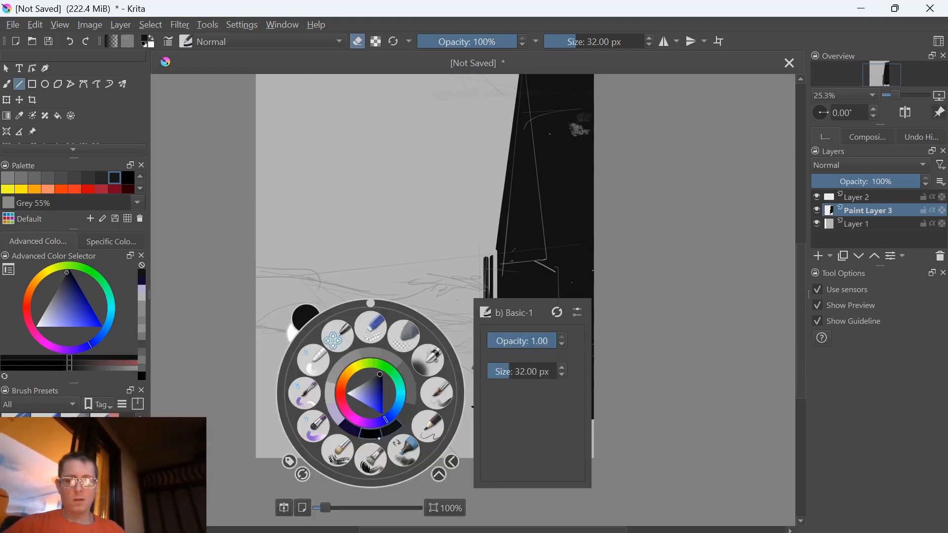
click(374, 466)
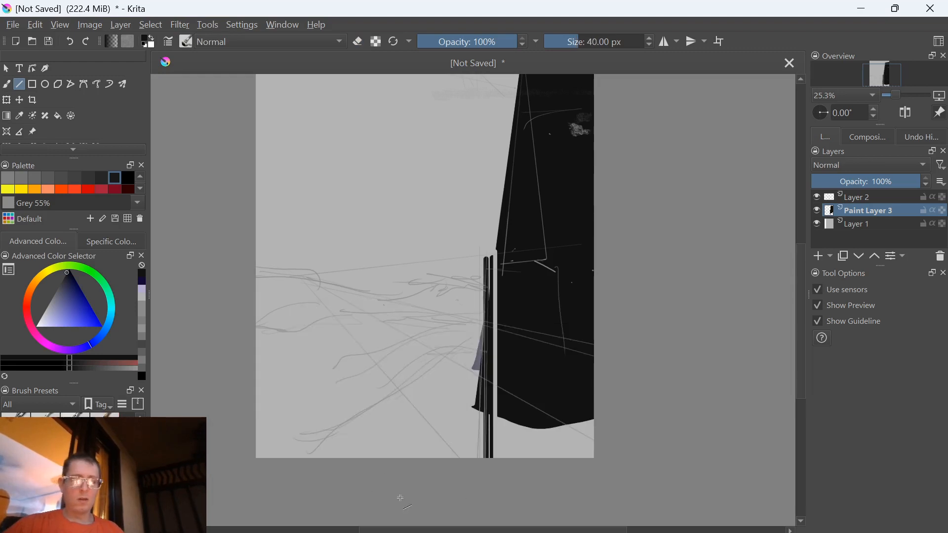
key(bracketright)
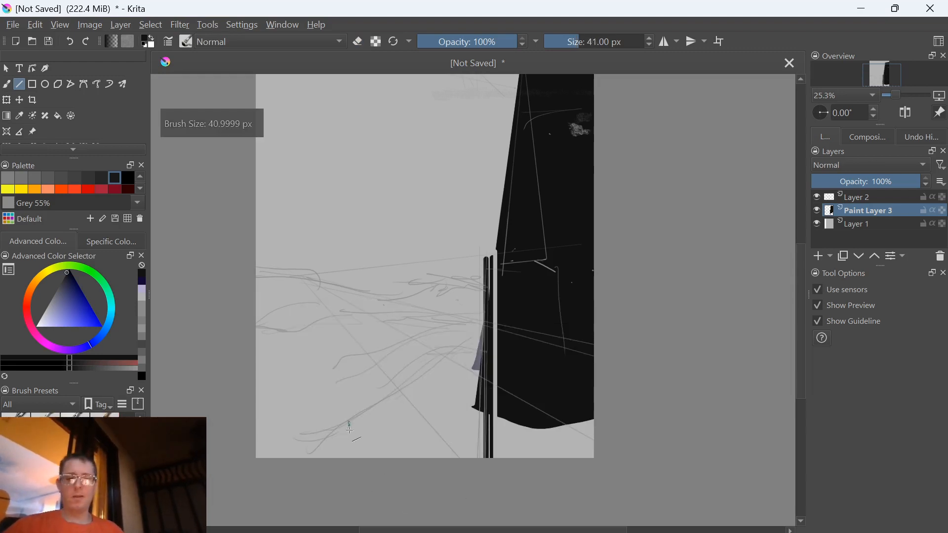
key(bracketright)
key(bracketright)
key(bracketright)
key(bracketright)
key(bracketright)
key(bracketright)
key(bracketright)
key(bracketright)
key(bracketright)
key(bracketright)
key(bracketright)
key(bracketright)
key(bracketright)
key(bracketright)
key(bracketright)
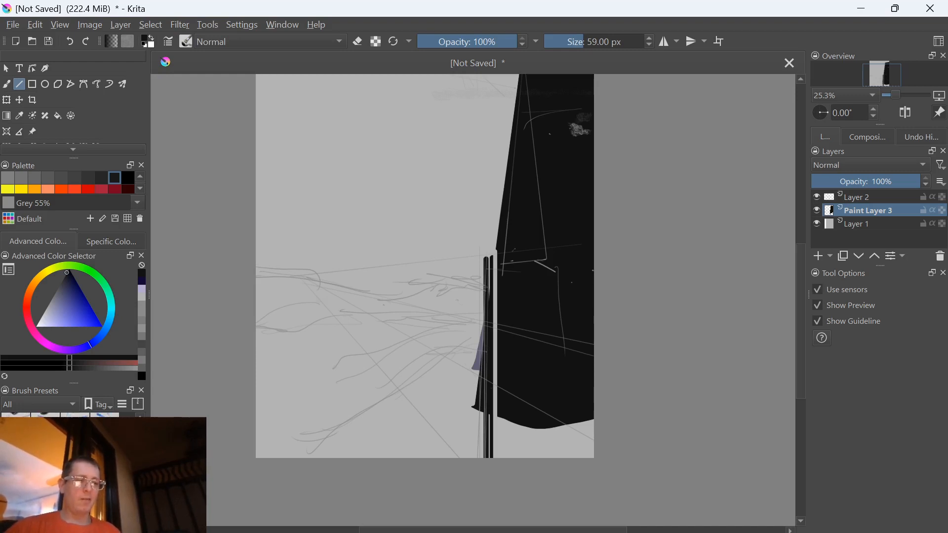
On Layer 1, enlarge the brush to 96 px, pick a near-black shade with a red hue, and paint a small mark in the sky
key(slash)
drag(421, 409, 414, 516)
drag(499, 342, 487, 383)
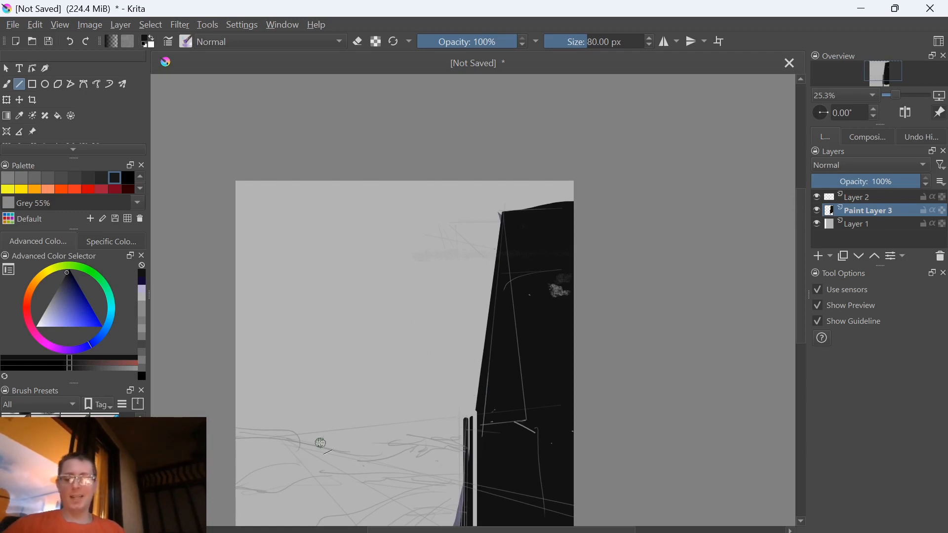
click(862, 226)
key(bracketright)
click(78, 305)
click(28, 320)
click(68, 274)
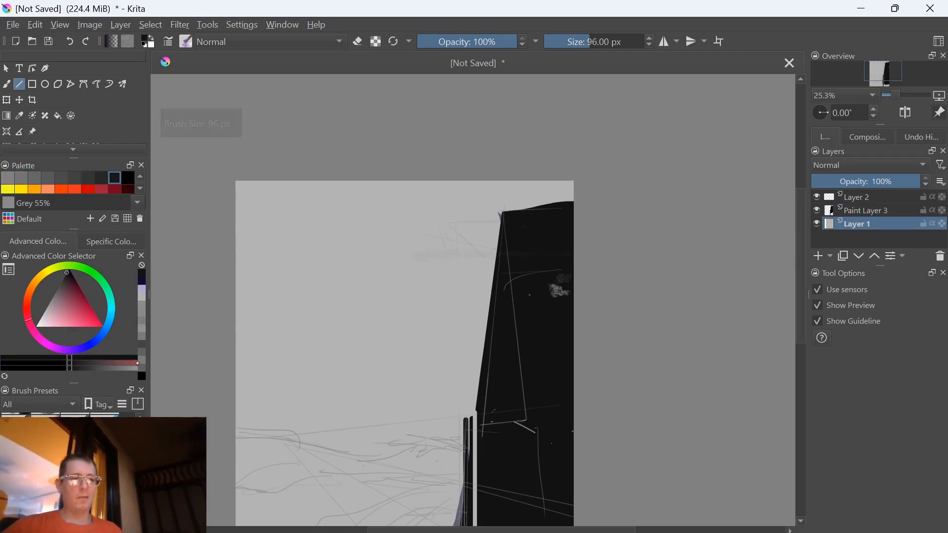
drag(267, 371, 274, 367)
Choose dark maroon, switch to the freehand brush at 154 px, and paint a maroon patch behind the top of the two posts
click(62, 297)
click(70, 289)
mouse_move(455, 426)
mouse_down()
mouse_move(454, 415)
mouse_move(460, 461)
mouse_up()
click(7, 85)
key(bracketright)
key(bracketright)
key(bracketright)
key(bracketright)
key(bracketright)
key(bracketright)
key(bracketright)
key(ctrl+z)
mouse_move(460, 467)
mouse_down()
mouse_move(464, 438)
mouse_move(485, 449)
mouse_move(438, 456)
mouse_move(459, 428)
mouse_move(435, 467)
mouse_move(462, 459)
mouse_up()
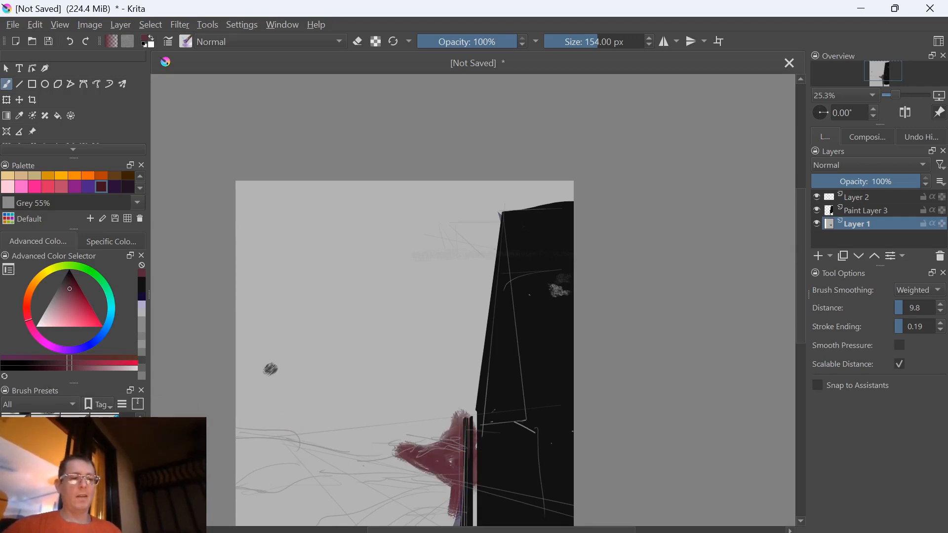
Paint long maroon streaks fanning from the patch up and outward into the grey sky
mouse_move(434, 416)
mouse_down()
mouse_move(425, 444)
mouse_move(357, 403)
mouse_move(437, 450)
mouse_up()
mouse_move(356, 403)
mouse_down()
mouse_move(428, 443)
mouse_move(400, 390)
mouse_up()
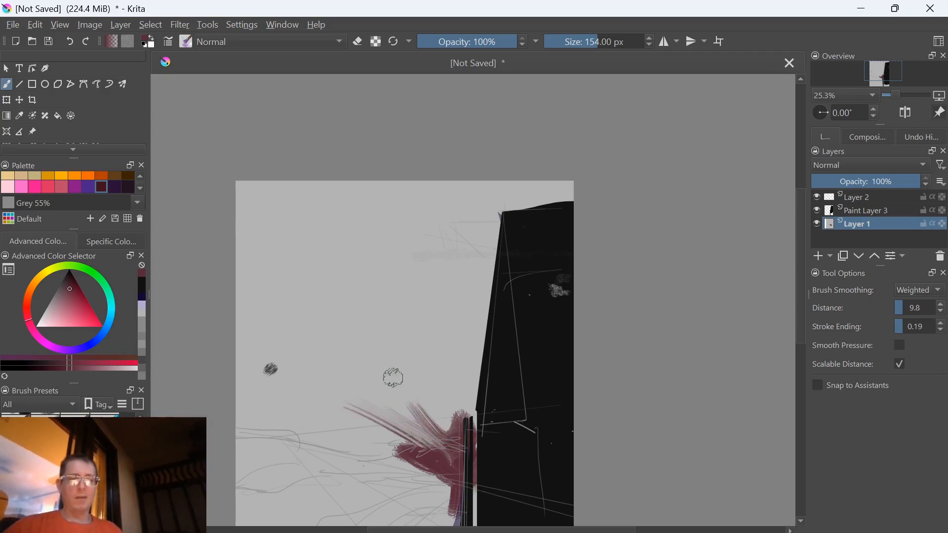
drag(451, 448, 354, 349)
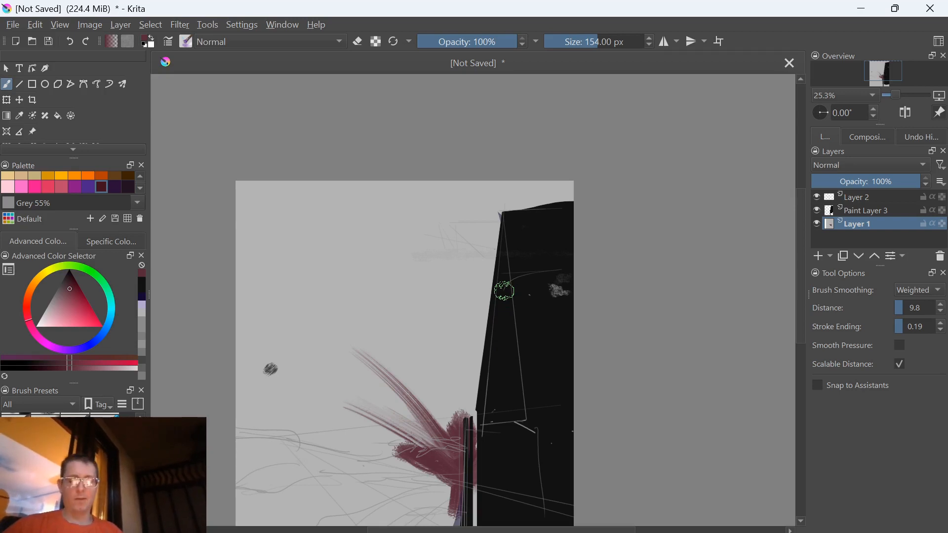
On Paint Layer 3, paint a dark golden-yellow vertical stroke on the black tower with the brush reduced to 103 px
click(39, 278)
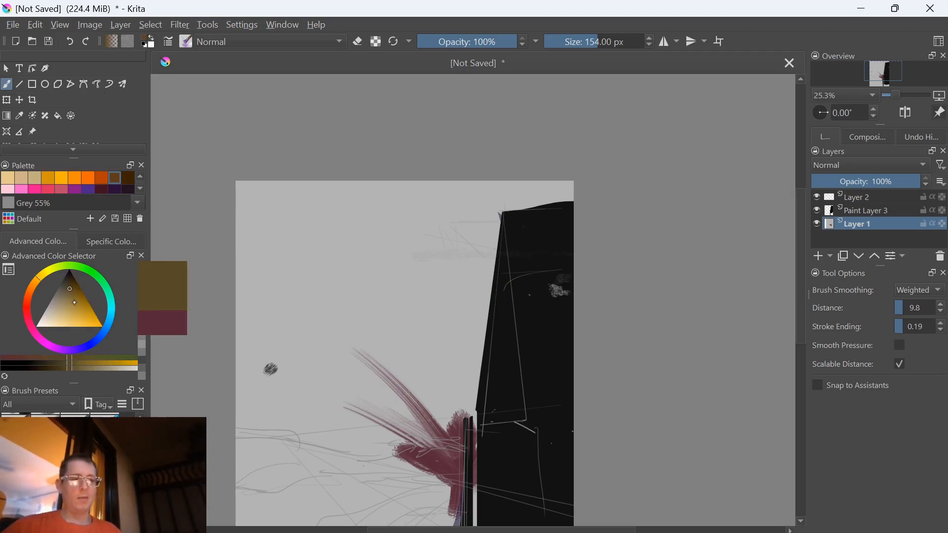
click(70, 295)
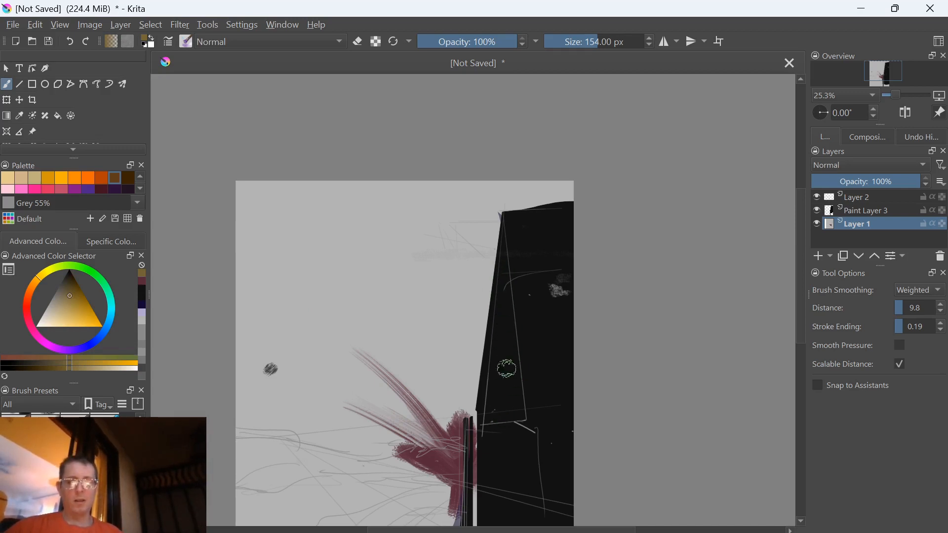
click(854, 199)
key(bracketleft)
key(Page_Down)
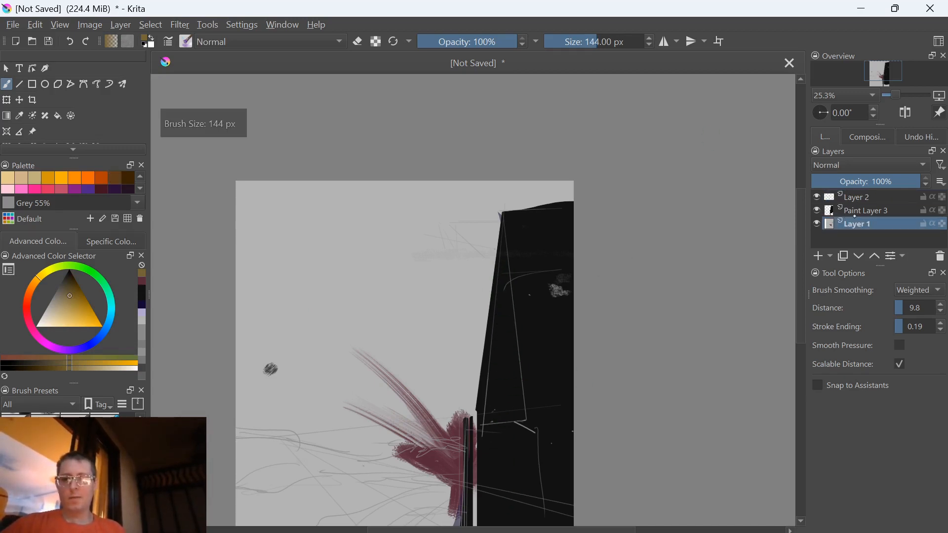
key(bracketleft)
key(bracketleft)
key(bracketleft)
key(bracketleft)
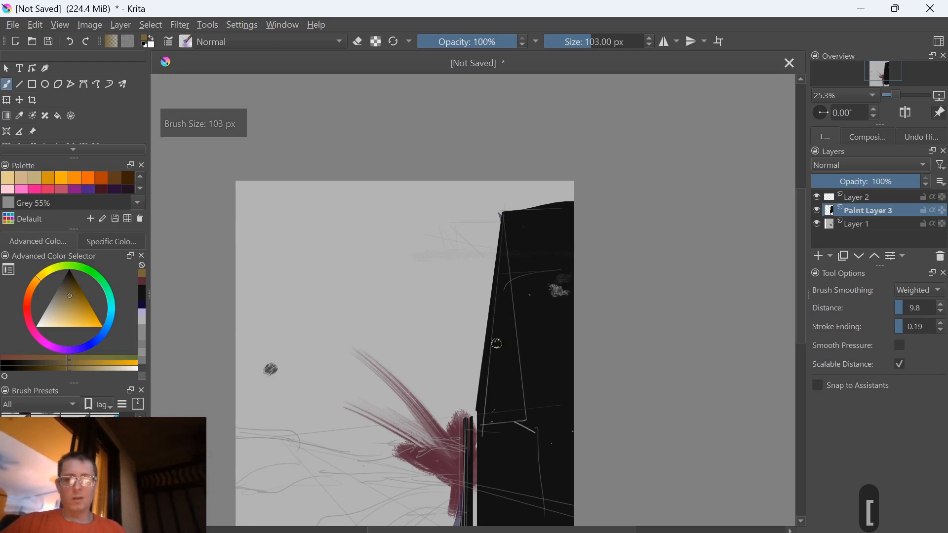
drag(503, 307, 502, 369)
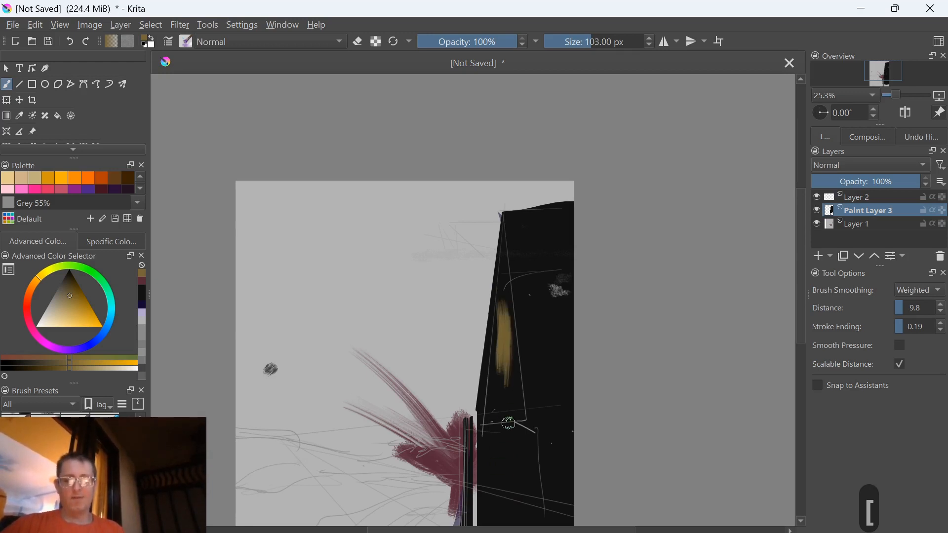
On Layer 1, choose dark green and paint diagonal strokes across the lower ground toward the posts at 103 px
drag(384, 448, 395, 350)
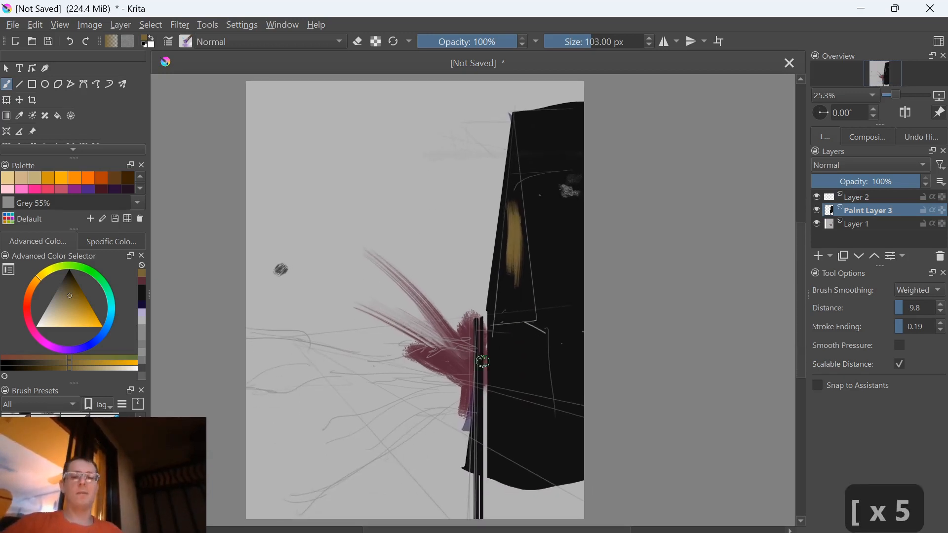
click(861, 224)
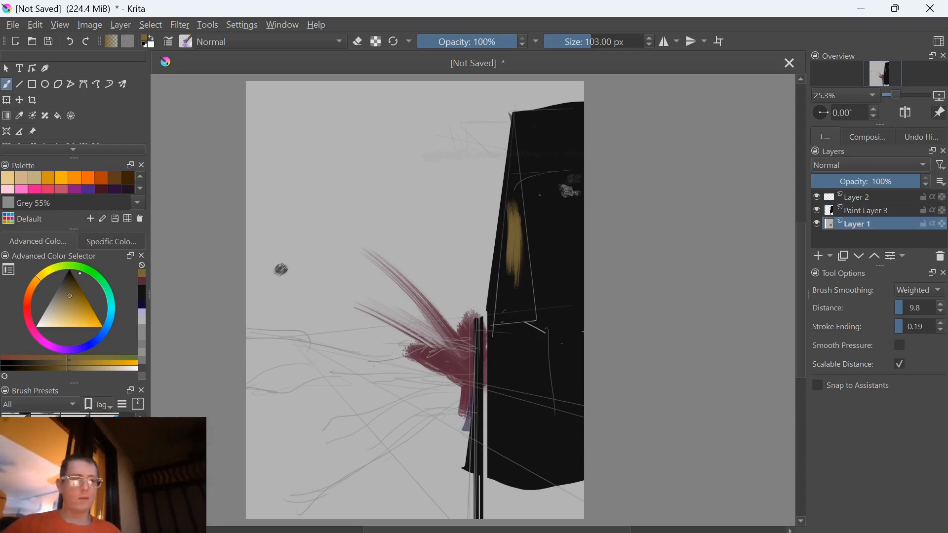
click(82, 266)
click(78, 307)
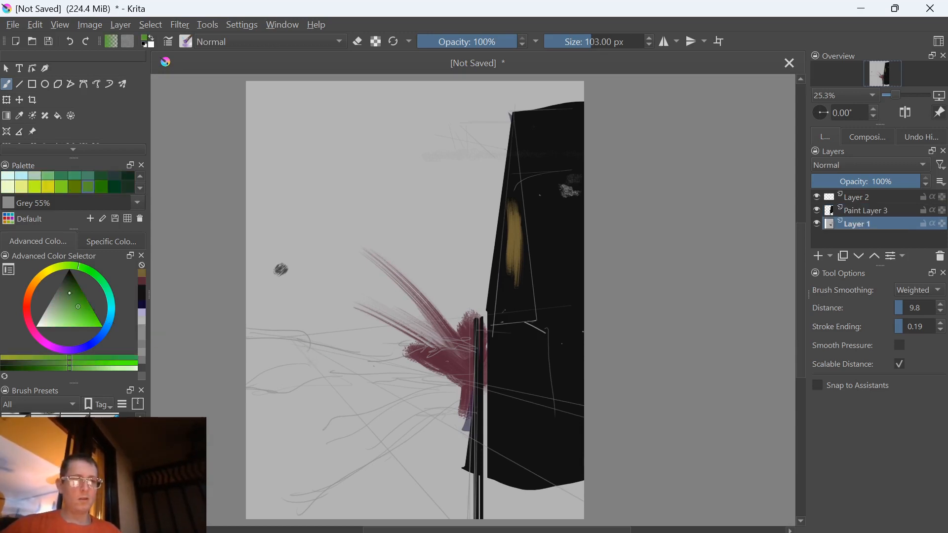
click(70, 288)
mouse_move(402, 439)
mouse_down()
mouse_move(353, 461)
mouse_move(470, 497)
mouse_up()
Enlarge the brush to 416 px and block in the lower part of the canvas with broad dark-green strokes
key(bracketright)
key(bracketright)
key(bracketright)
key(bracketright)
key(bracketright)
key(bracketright)
key(bracketright)
key(bracketright)
key(bracketright)
key(bracketright)
key(bracketright)
key(bracketright)
key(bracketright)
key(bracketright)
key(bracketright)
key(bracketright)
key(bracketright)
key(bracketright)
key(bracketright)
key(bracketright)
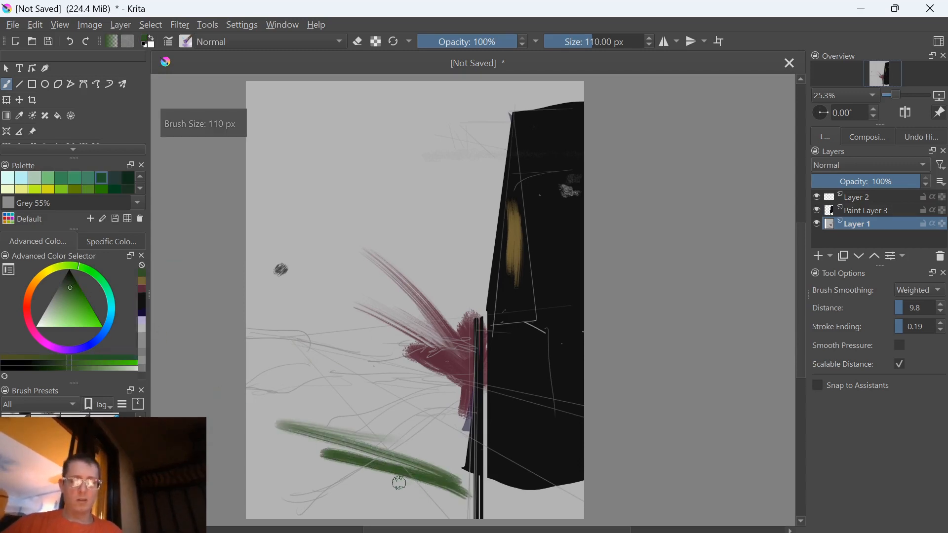
mouse_move(423, 449)
mouse_down()
mouse_move(459, 414)
mouse_move(434, 377)
mouse_move(316, 389)
mouse_move(314, 459)
mouse_move(276, 498)
mouse_move(321, 469)
mouse_move(444, 509)
mouse_move(599, 503)
mouse_move(473, 499)
mouse_move(592, 508)
mouse_up()
On Paint Layer 3, extend the green to the canvas's left edge, then brush broad strokes over it in the default black
click(847, 211)
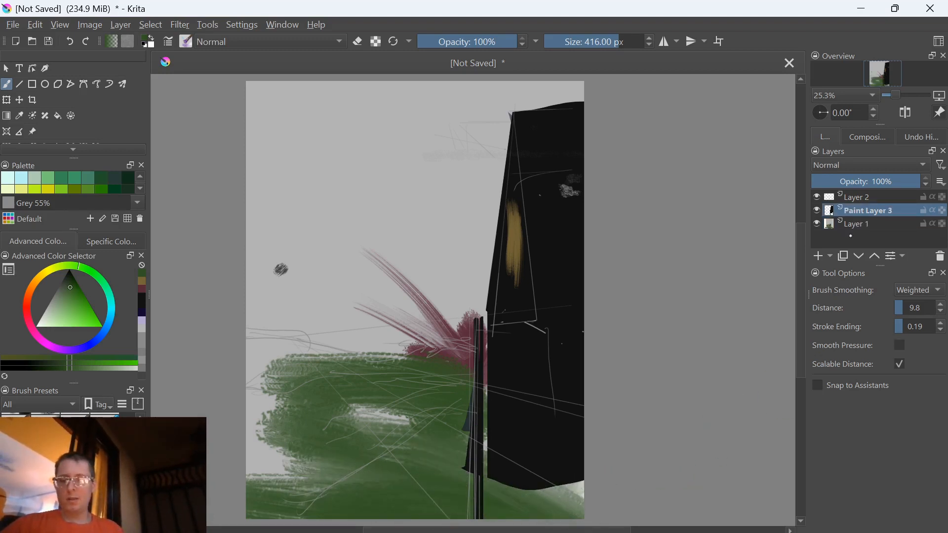
mouse_move(257, 440)
mouse_down()
mouse_move(279, 488)
mouse_move(382, 495)
mouse_move(287, 453)
mouse_move(290, 409)
mouse_up()
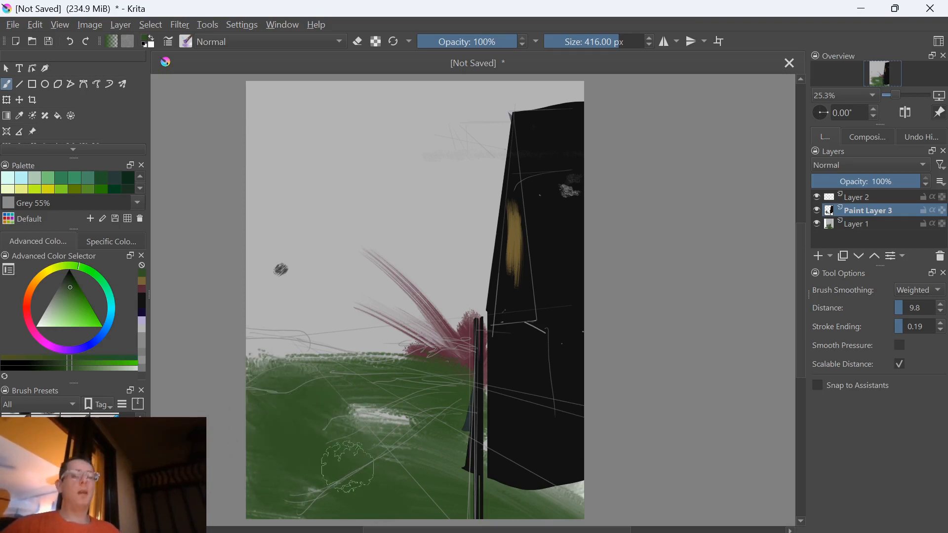
key(d)
mouse_move(372, 405)
mouse_down()
mouse_move(269, 371)
mouse_move(370, 408)
mouse_move(275, 414)
mouse_move(330, 424)
mouse_up()
mouse_move(393, 459)
mouse_down()
mouse_move(371, 422)
mouse_move(390, 413)
mouse_move(385, 420)
mouse_move(389, 395)
mouse_move(395, 424)
mouse_move(309, 382)
mouse_move(388, 447)
mouse_up()
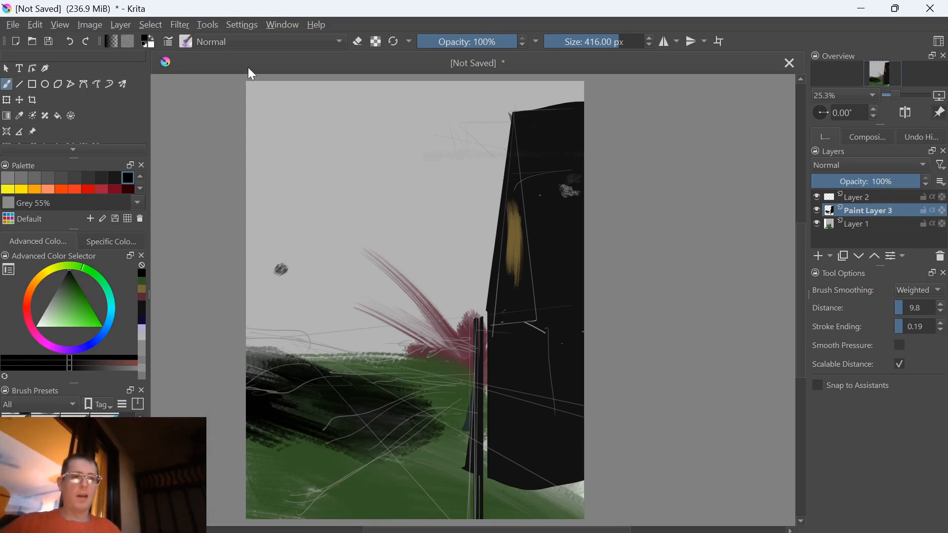
Open the keyboard shortcut settings, search for "blu" and expand the details of "Make brush color more blue"
click(244, 26)
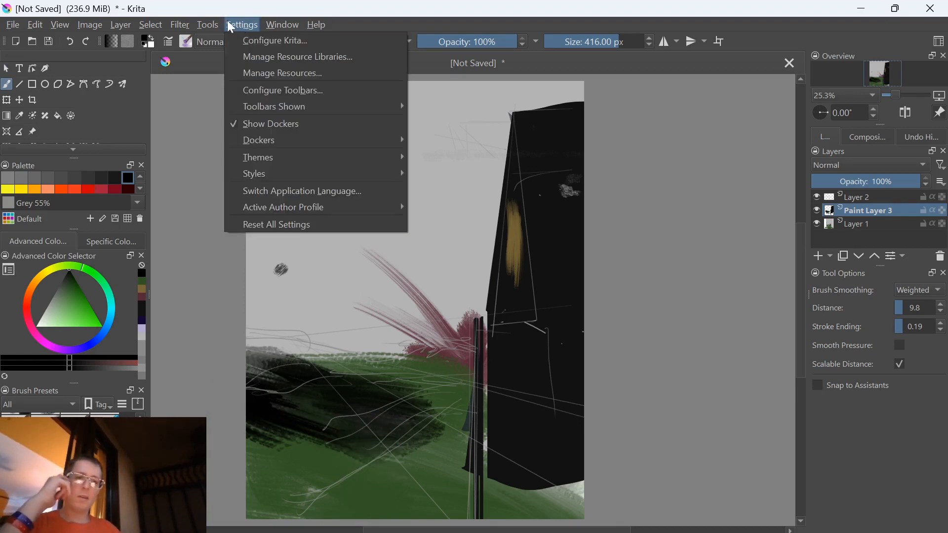
mouse_move(212, 28)
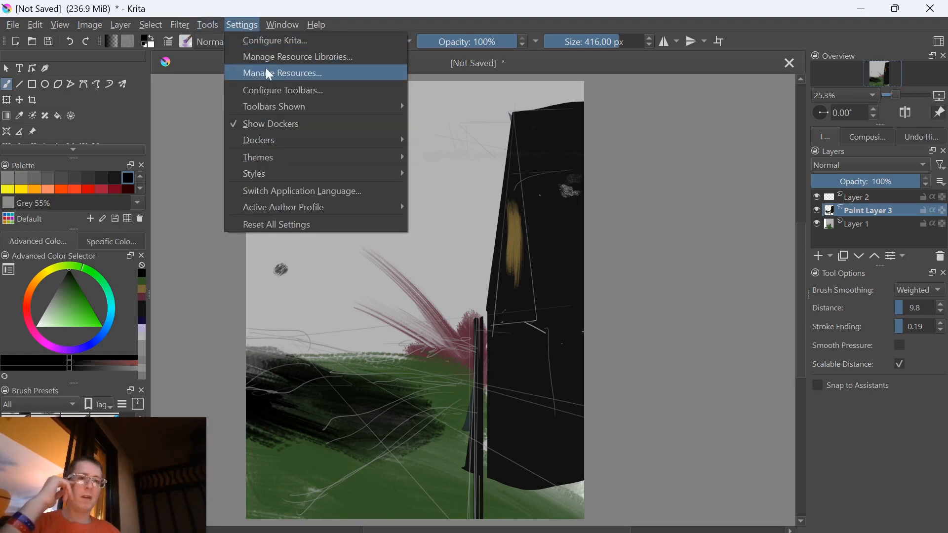
click(257, 43)
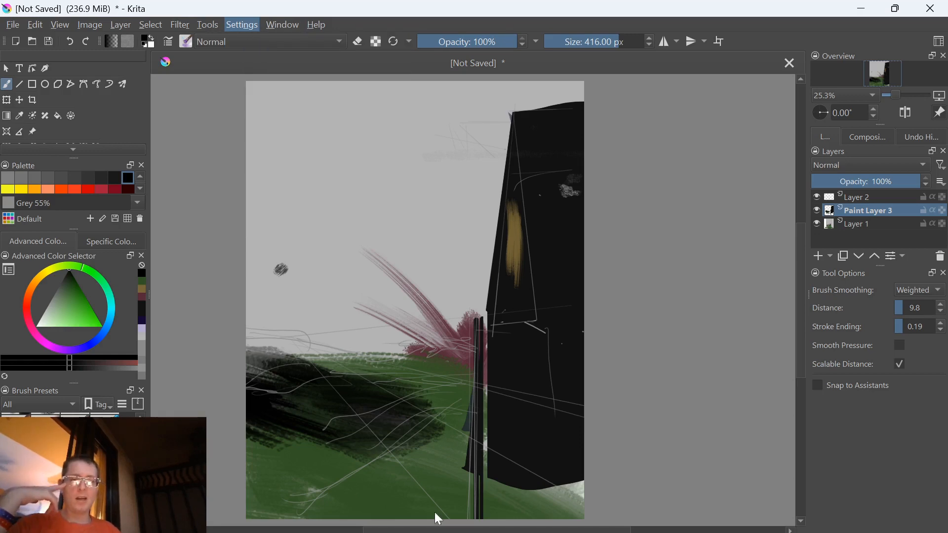
key(alt+Tab)
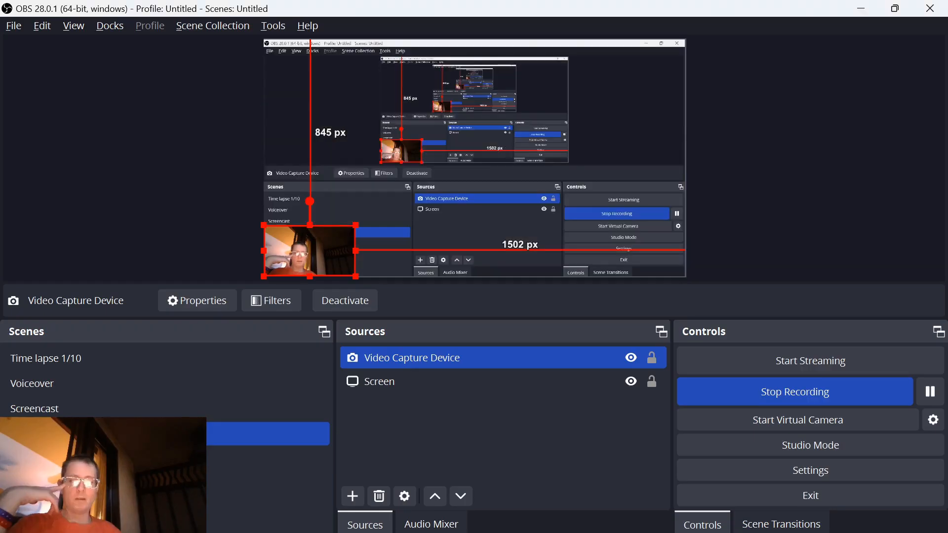
key(alt+Tab)
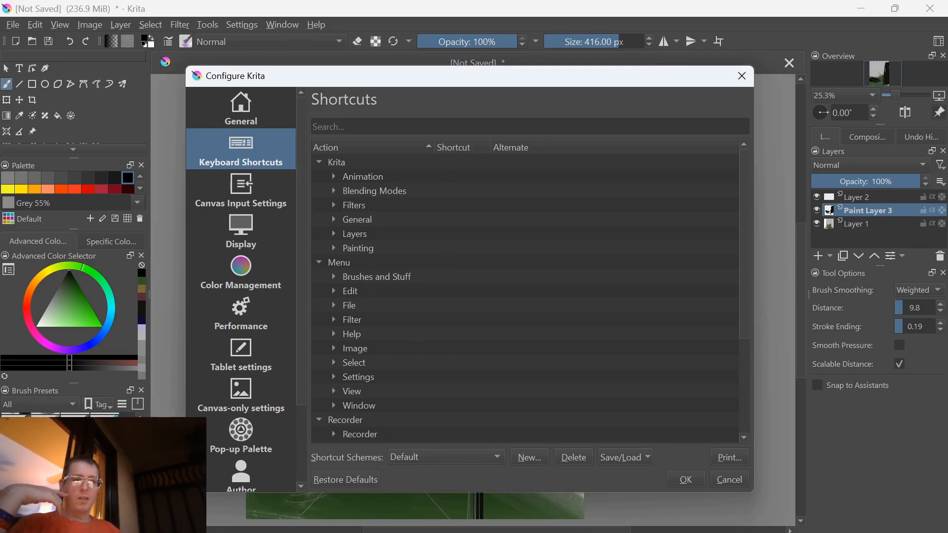
click(345, 126)
text(blu)
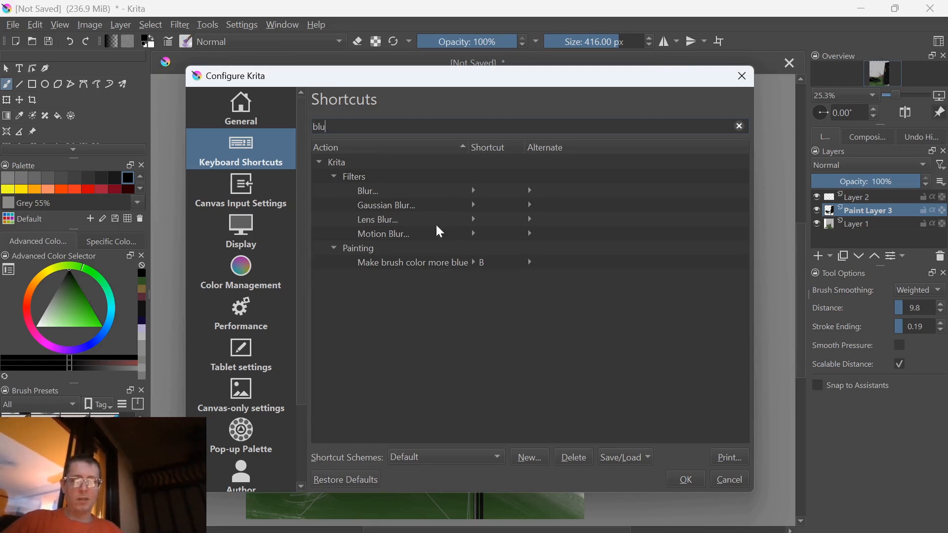
click(424, 264)
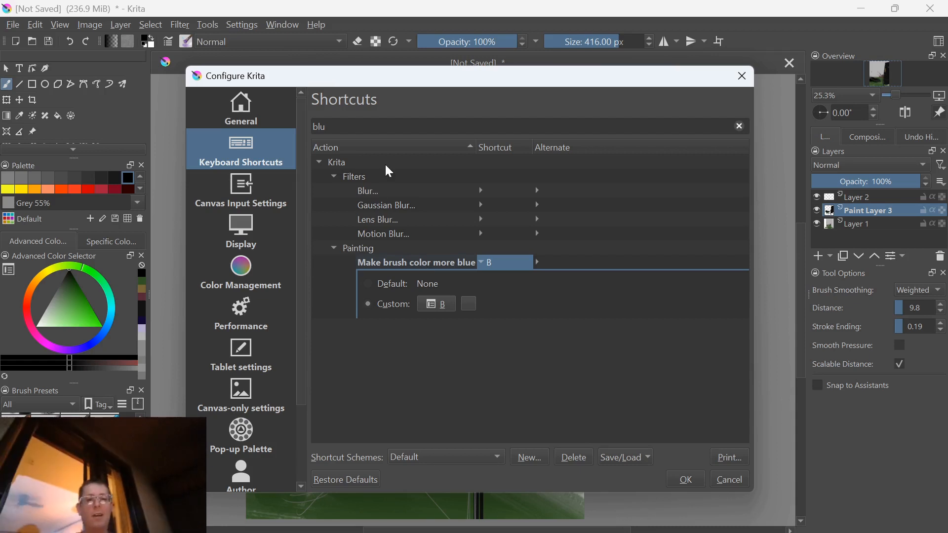
Look up the brush colour shortcuts by searching for "green", "yellow" and "red" in turn
click(327, 126)
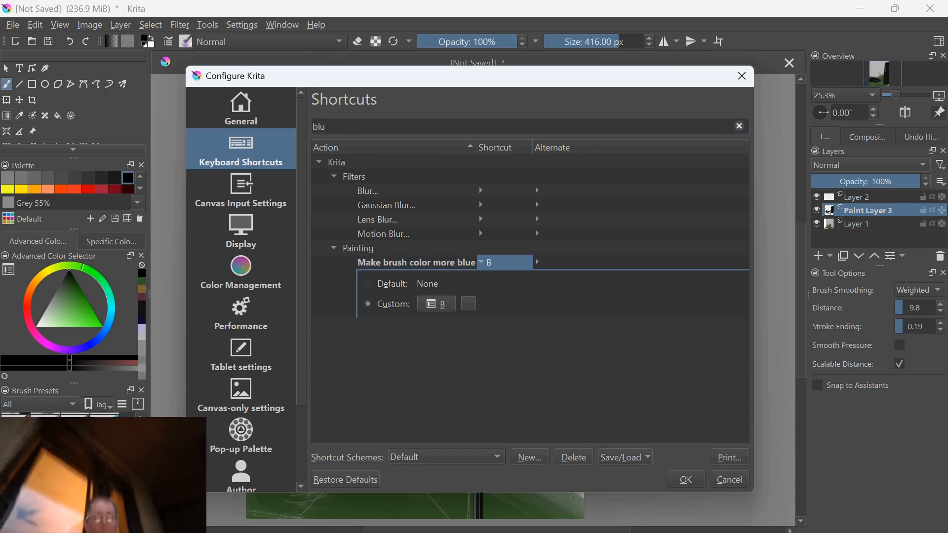
key(BackSpace)
key(BackSpace)
text(g)
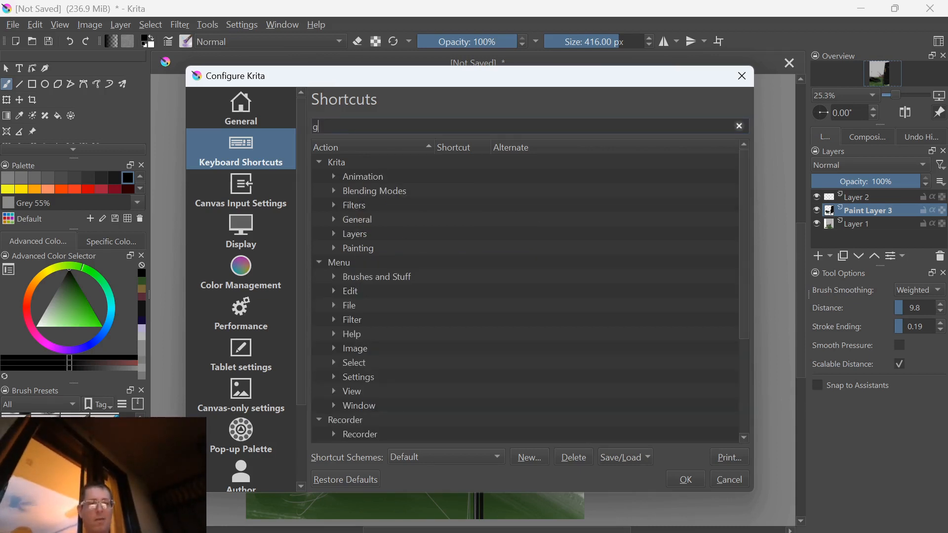
text(reen)
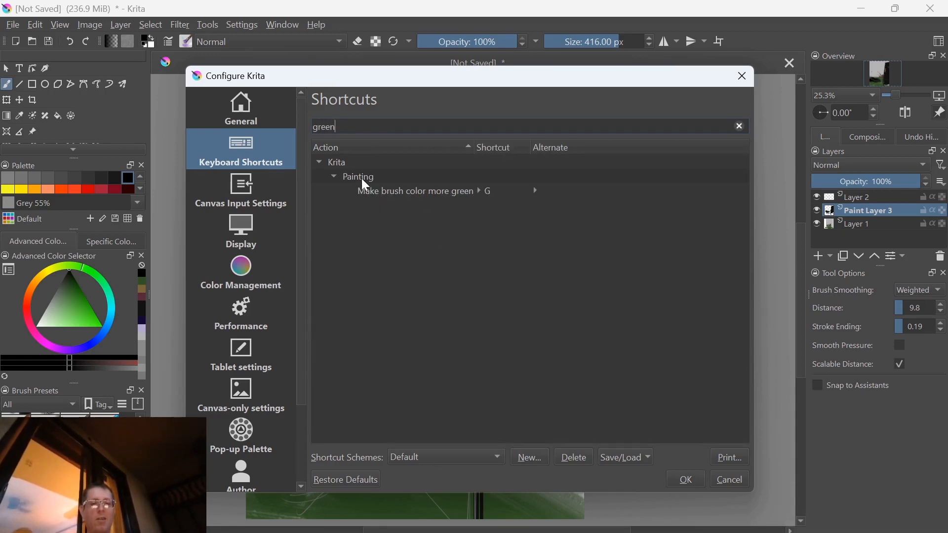
key(ctrl+a)
text(yellow)
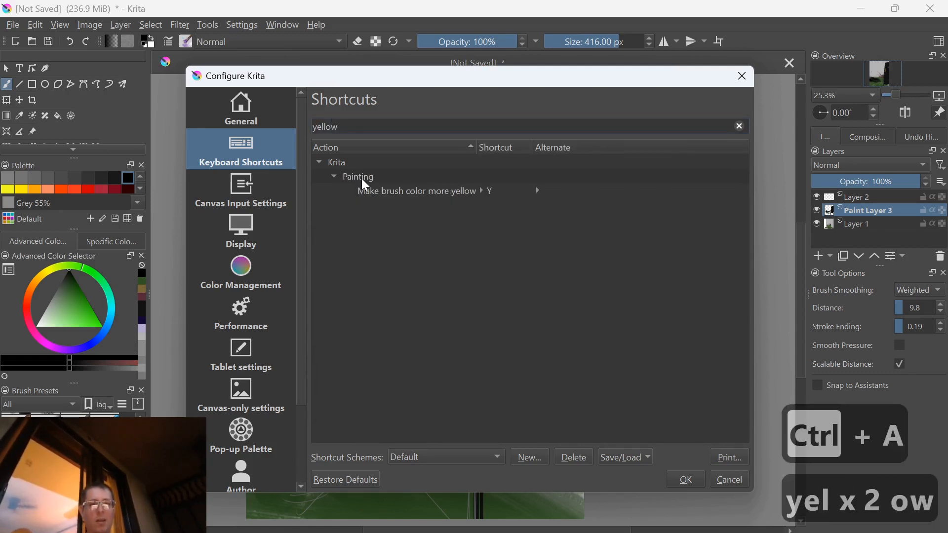
key(ctrl+a)
text(red)
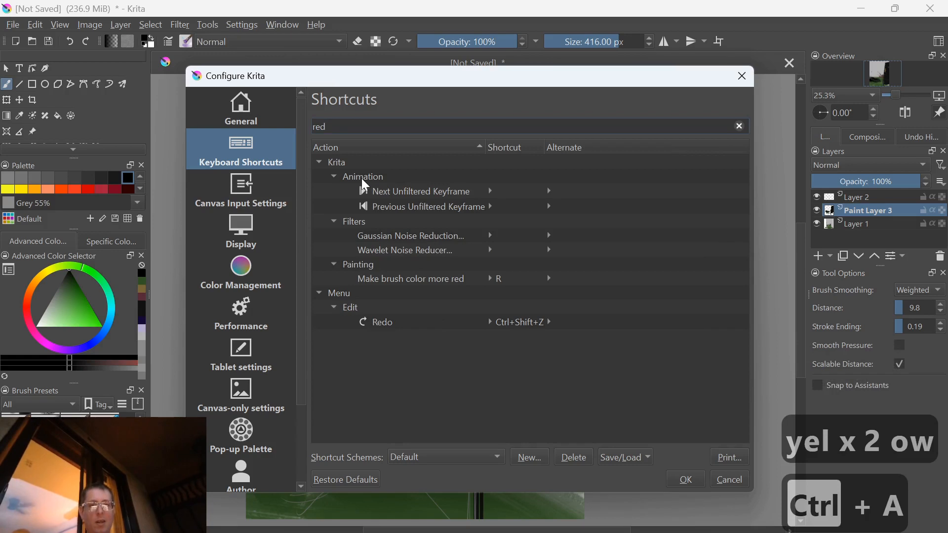
Search the shortcuts for "saturated", shorten the search to "saturate", and close the settings without changes
key(ctrl+a)
text(satu)
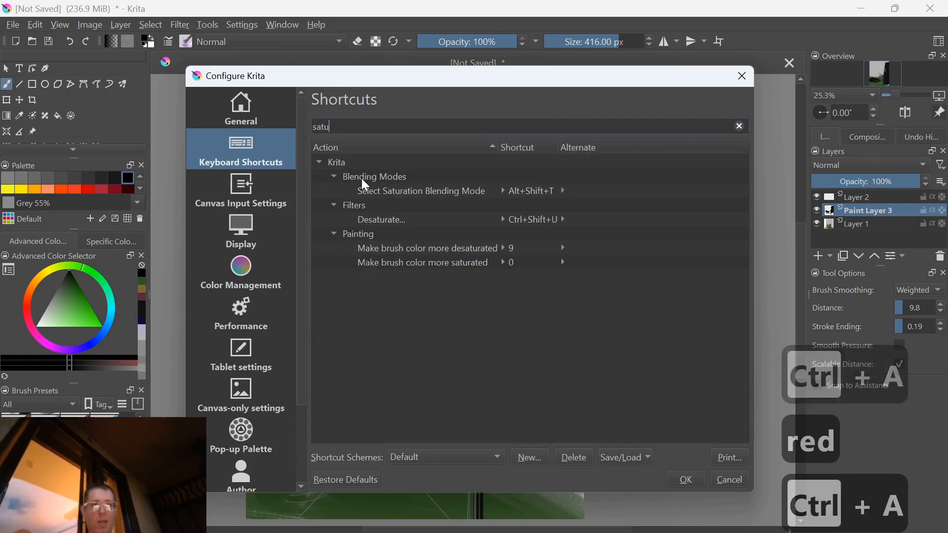
text(rated)
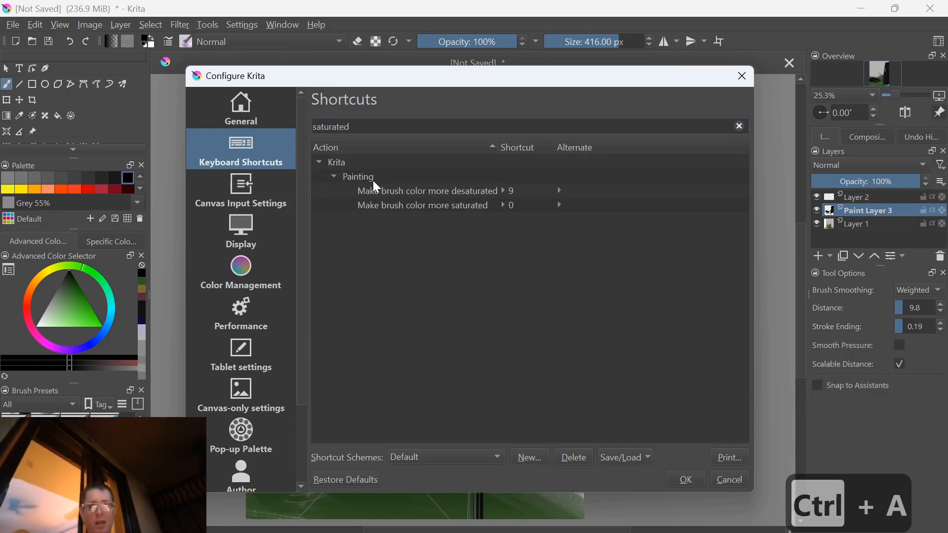
key(BackSpace)
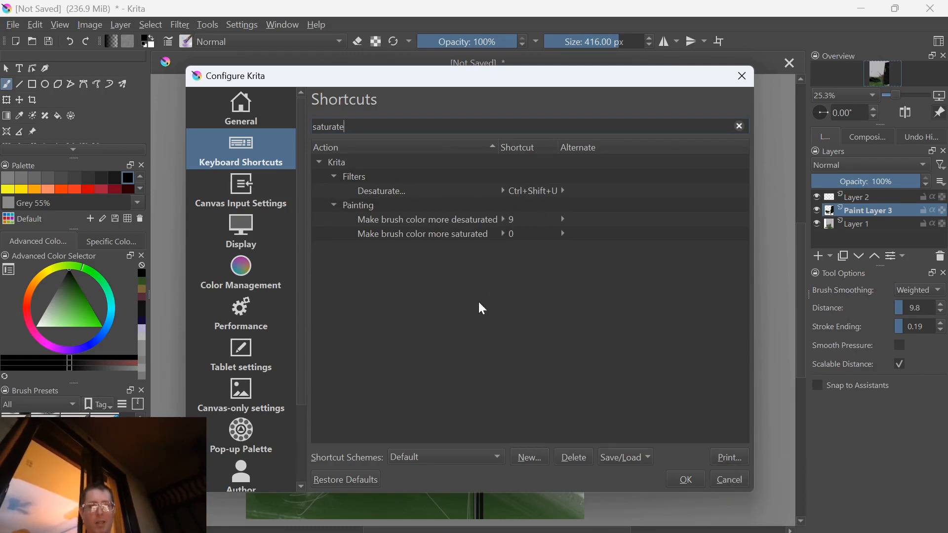
key(Escape)
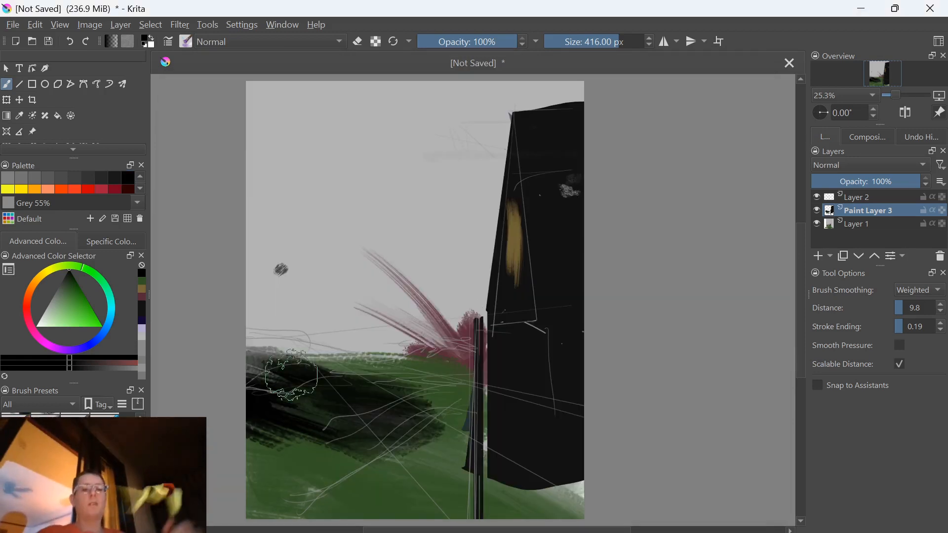
On Layer 1, brush purple strokes across the grey sky, and cover the rest with broad dark blue strokes
click(859, 224)
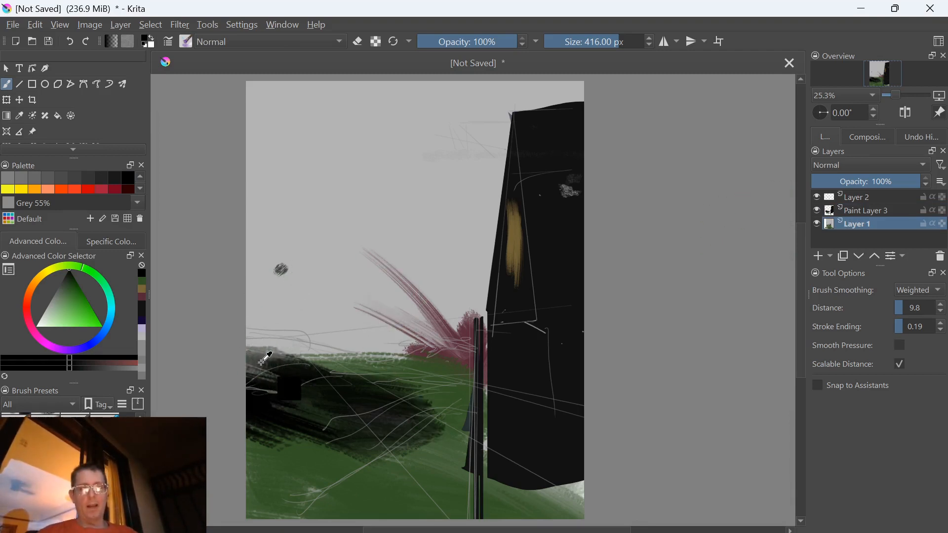
ctrl+click(264, 367)
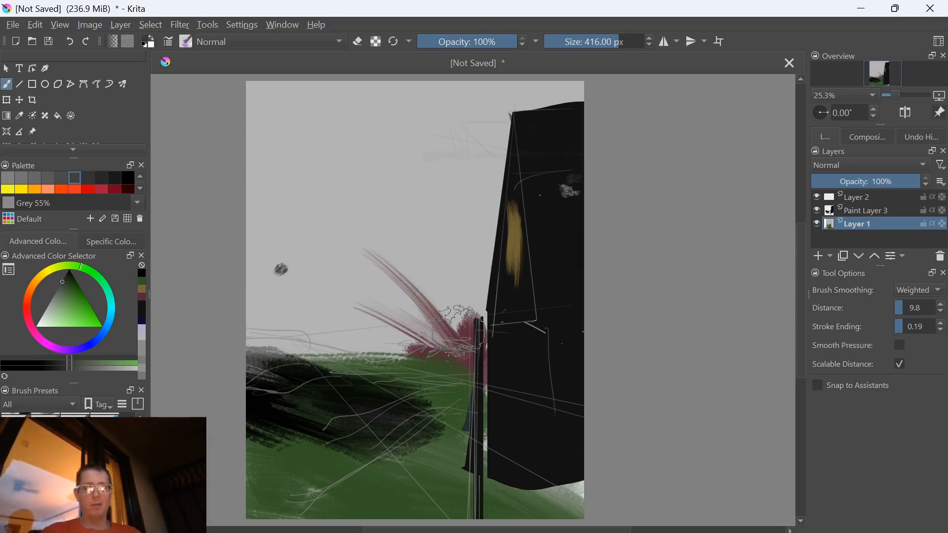
ctrl+click(454, 320)
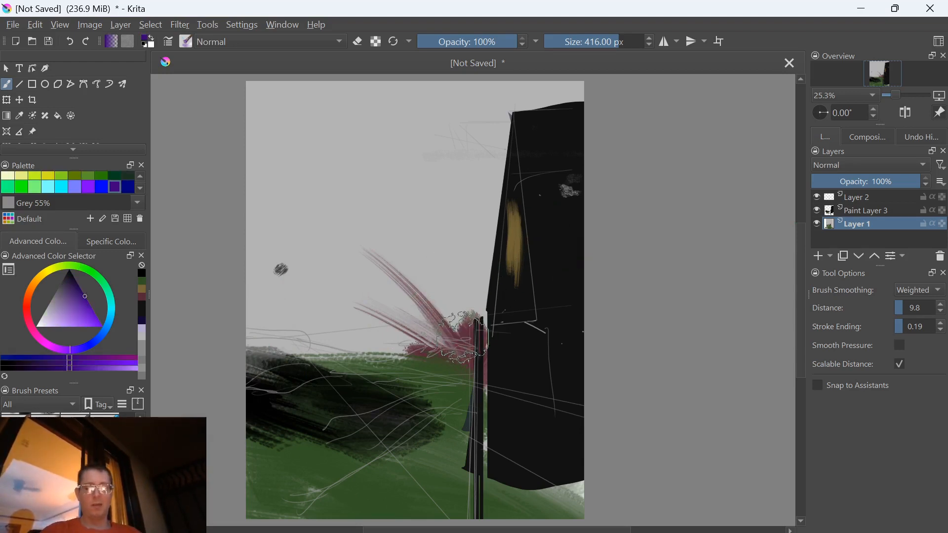
key(b)
ctrl+click(482, 338)
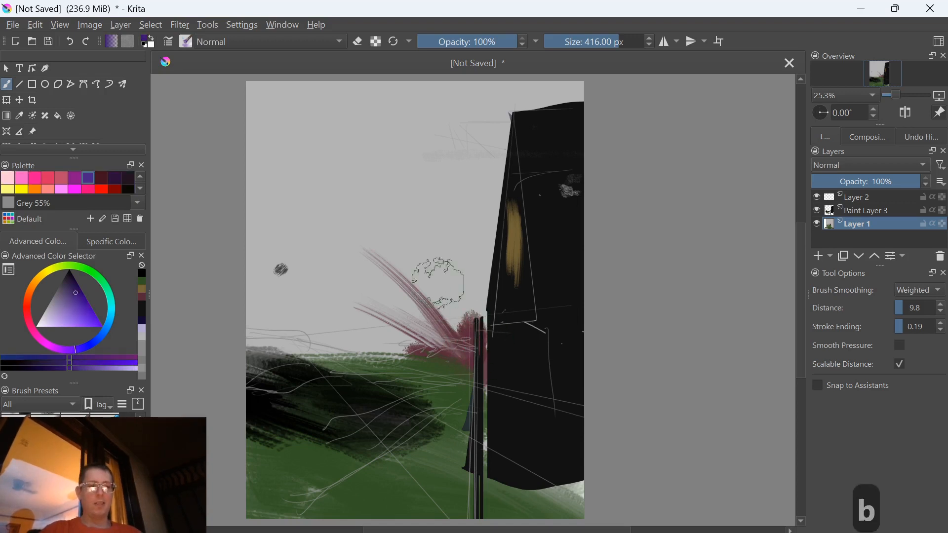
mouse_move(402, 338)
mouse_down()
mouse_move(327, 163)
mouse_move(327, 186)
mouse_move(435, 243)
mouse_up()
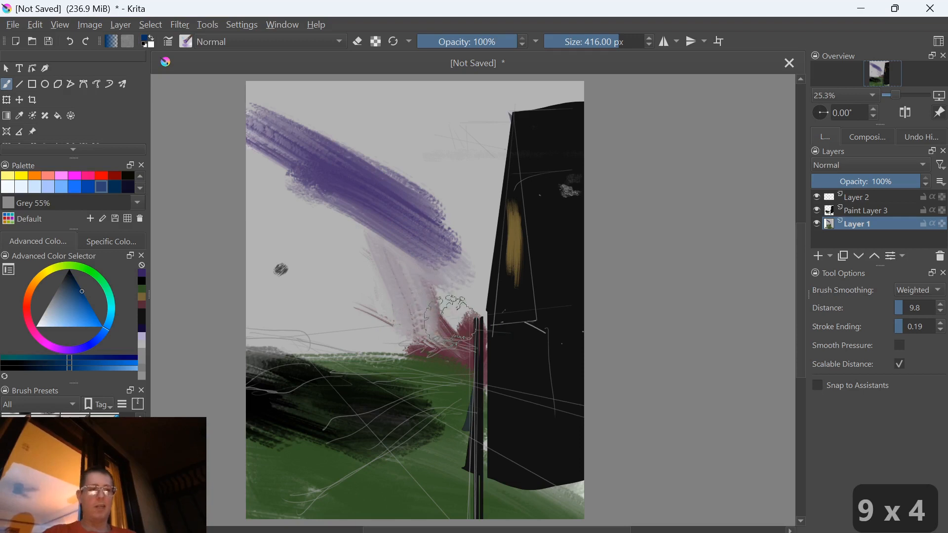
key(g)
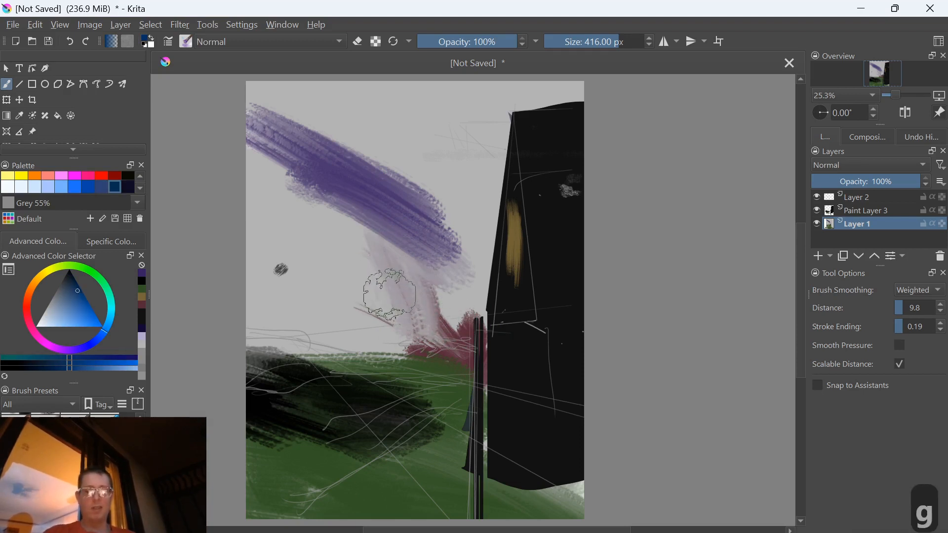
mouse_move(383, 279)
mouse_down()
mouse_move(334, 247)
mouse_move(291, 170)
mouse_move(373, 232)
mouse_move(362, 292)
mouse_move(294, 241)
mouse_move(342, 248)
mouse_move(434, 185)
mouse_move(464, 203)
mouse_move(513, 118)
mouse_move(606, 111)
mouse_move(337, 83)
mouse_move(509, 133)
mouse_move(505, 110)
mouse_move(397, 103)
mouse_move(418, 140)
mouse_move(393, 152)
mouse_move(198, 130)
mouse_move(436, 250)
mouse_move(398, 231)
mouse_move(468, 244)
mouse_move(486, 176)
mouse_move(496, 214)
mouse_move(277, 136)
mouse_move(338, 198)
mouse_move(267, 189)
mouse_move(372, 192)
mouse_move(430, 266)
mouse_move(475, 268)
mouse_move(467, 259)
mouse_move(462, 292)
mouse_move(426, 304)
mouse_move(383, 300)
mouse_move(394, 319)
mouse_move(385, 301)
mouse_move(349, 295)
mouse_move(364, 334)
mouse_move(351, 322)
mouse_move(343, 343)
mouse_up()
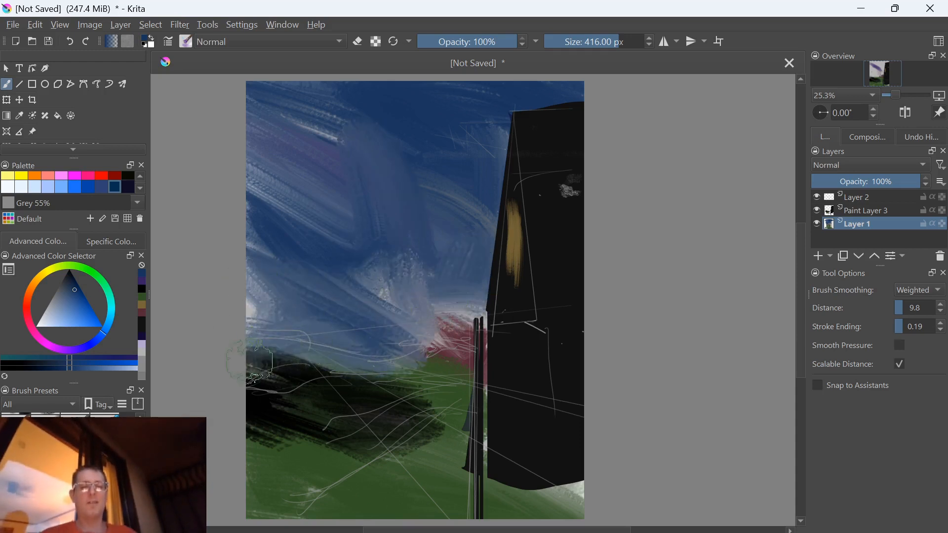
On Layer 2, paint muted yellow vertical strokes on the upper right of the black building with a 215 px brush
key(bracketleft)
key(bracketleft)
key(bracketleft)
key(bracketleft)
key(bracketleft)
key(bracketleft)
key(bracketleft)
key(bracketleft)
key(bracketleft)
key(bracketleft)
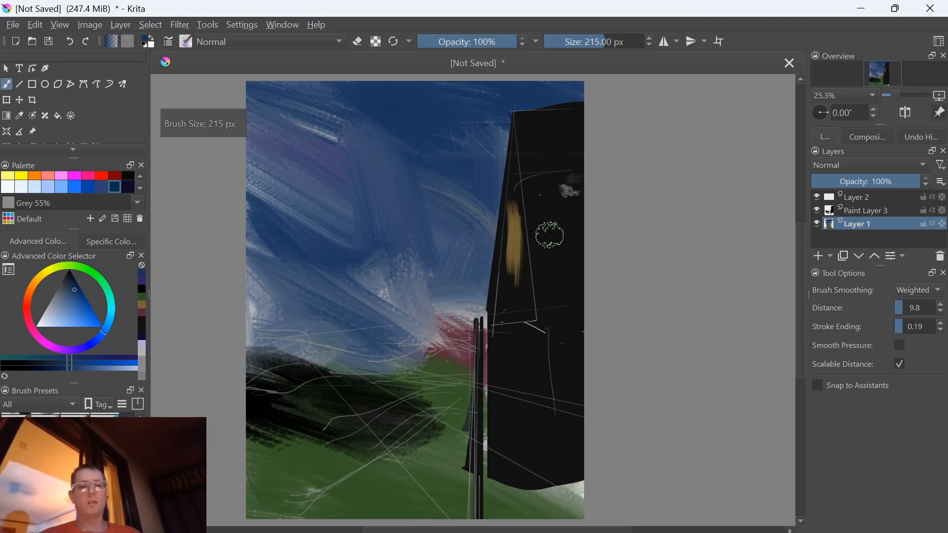
key(l)
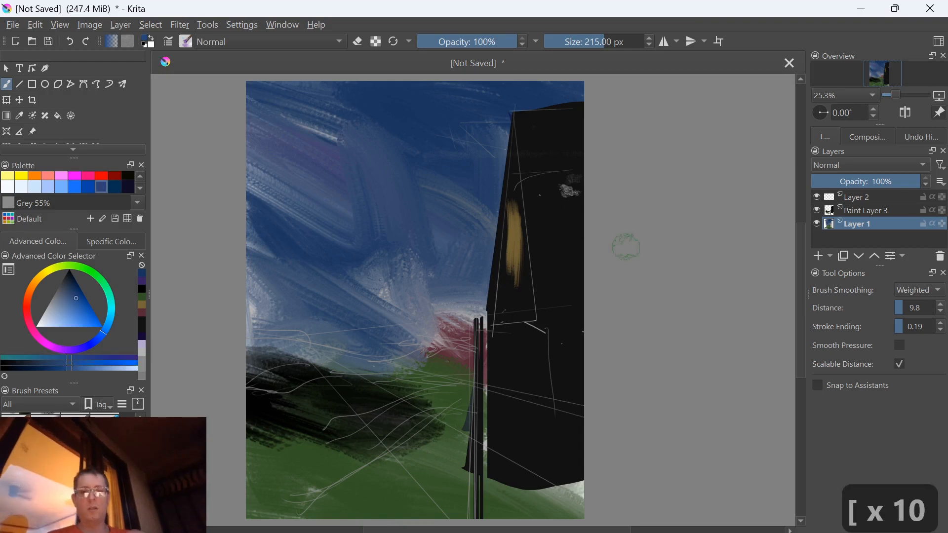
click(854, 196)
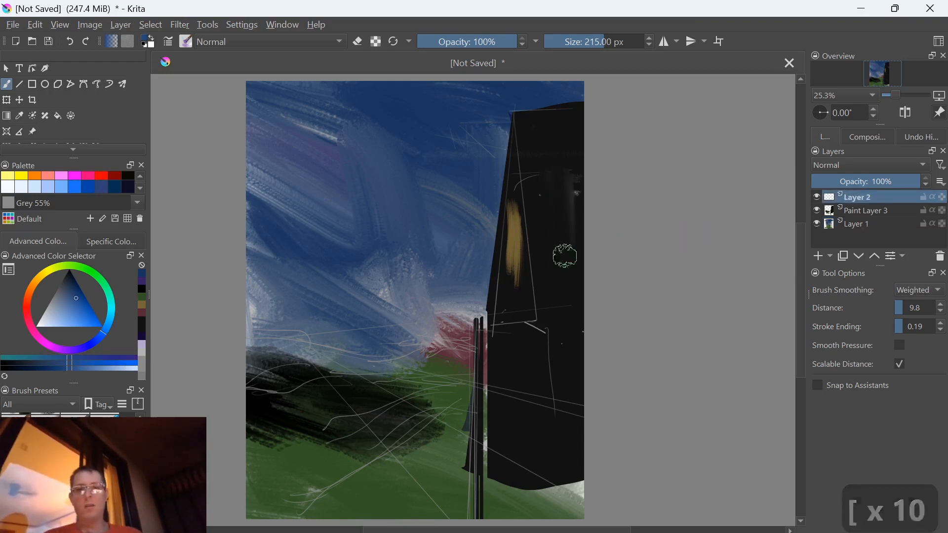
key(l)
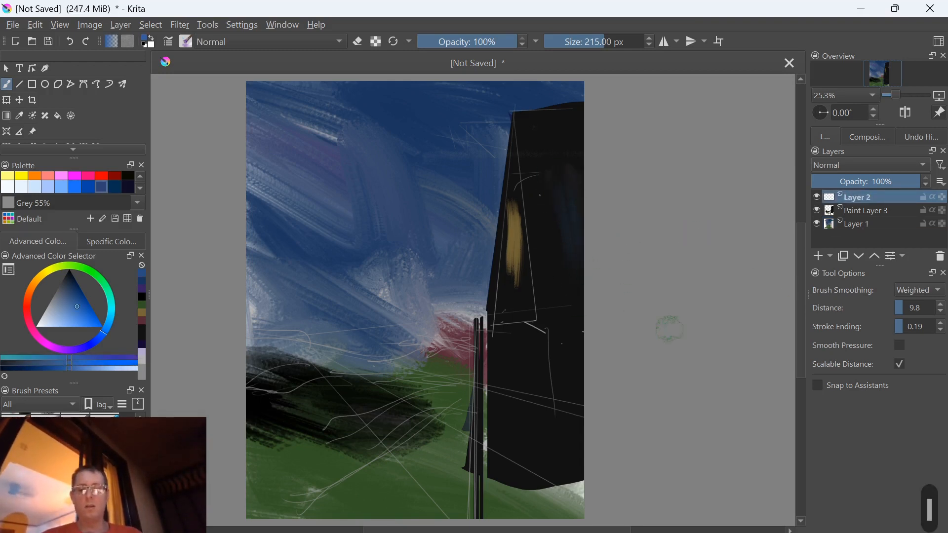
key(y)
key(y)
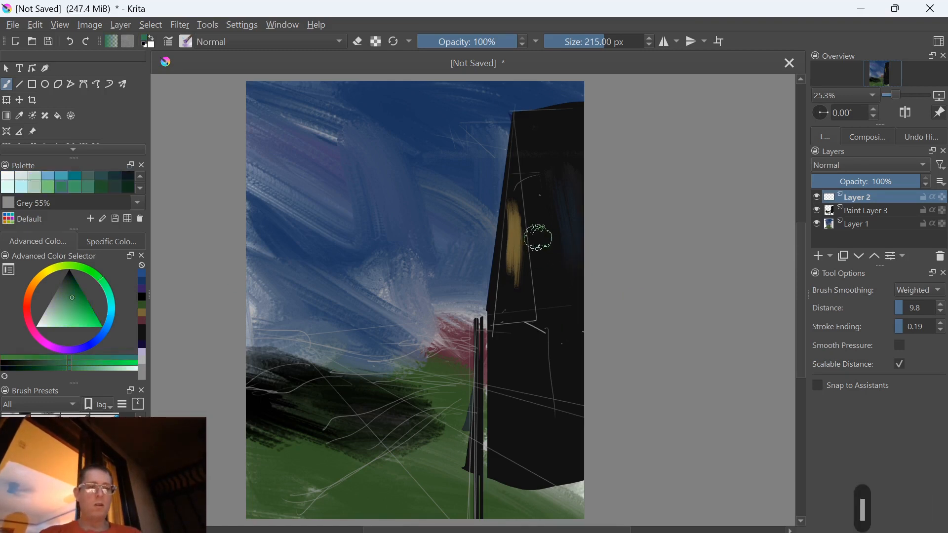
mouse_move(545, 158)
mouse_down()
mouse_move(562, 191)
mouse_move(557, 272)
mouse_up()
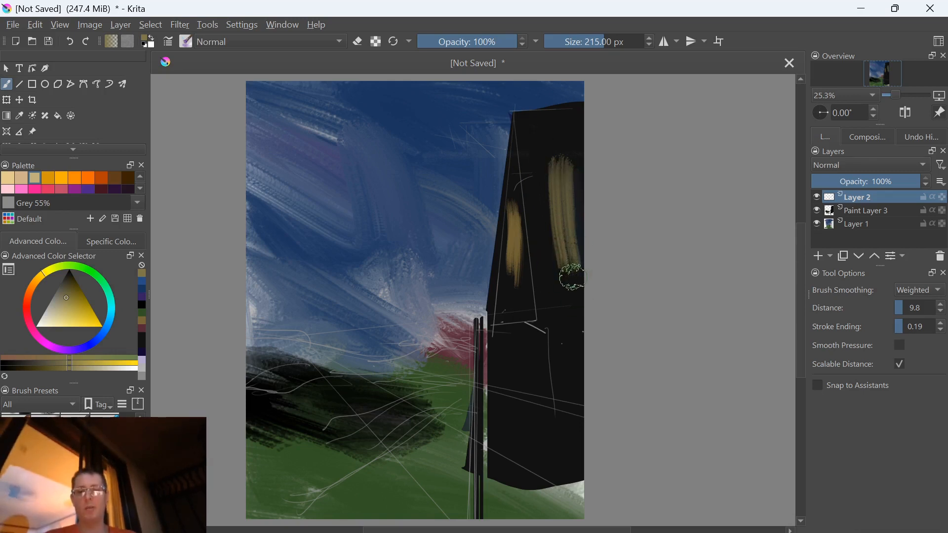
With a 154 px brush, blend the new yellow streaks into the black and cover the building's upper front face in dark olive
key([)
key([)
key([)
key([)
key([)
mouse_move(555, 186)
mouse_down()
mouse_move(557, 274)
mouse_move(557, 240)
mouse_move(571, 281)
mouse_move(564, 205)
mouse_move(573, 234)
mouse_up()
mouse_move(571, 254)
mouse_down()
mouse_move(570, 229)
mouse_move(581, 282)
mouse_move(567, 220)
mouse_move(562, 283)
mouse_move(536, 173)
mouse_move(548, 262)
mouse_up()
ctrl+click(568, 231)
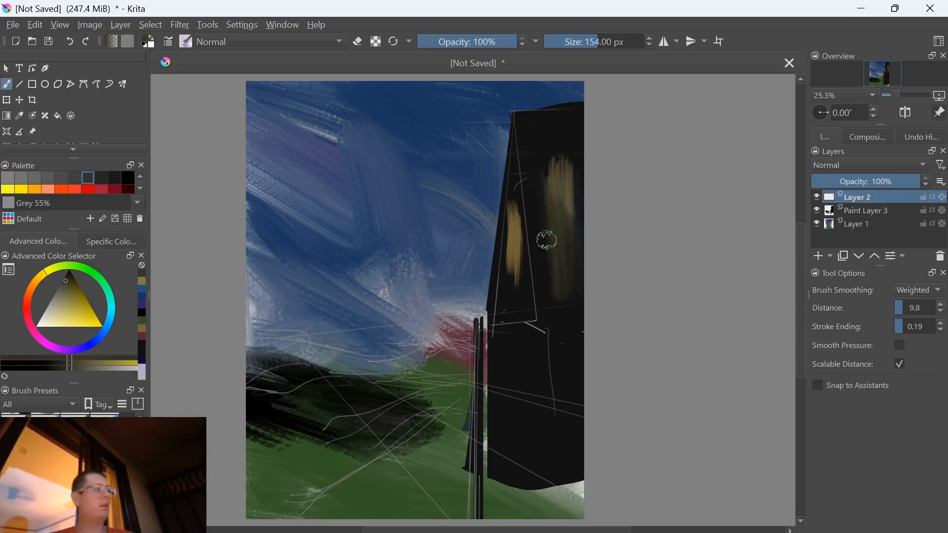
mouse_move(532, 129)
mouse_down()
mouse_move(574, 168)
mouse_move(575, 189)
mouse_move(578, 140)
mouse_move(539, 134)
mouse_move(535, 125)
mouse_move(561, 273)
mouse_move(531, 151)
mouse_move(542, 227)
mouse_move(546, 213)
mouse_move(562, 261)
mouse_move(576, 197)
mouse_move(580, 276)
mouse_move(546, 322)
mouse_up()
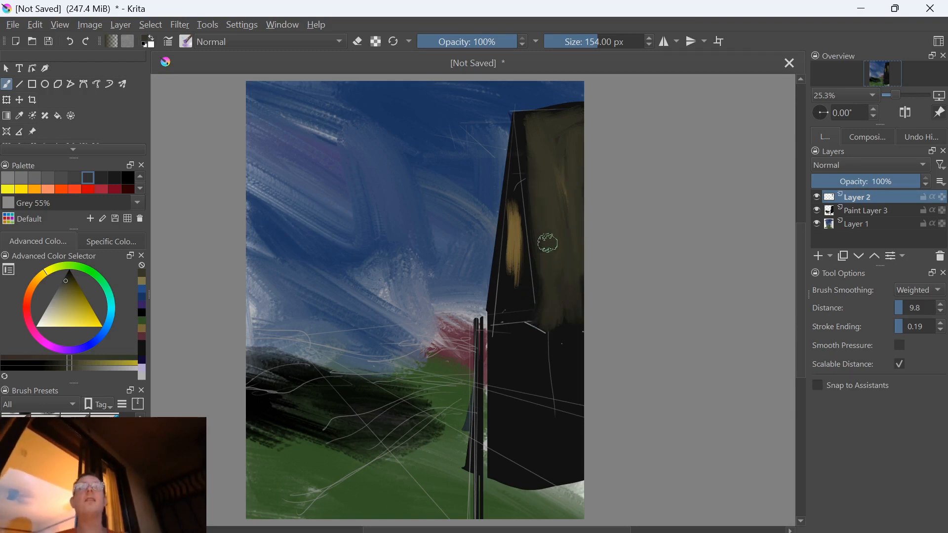
Paint a red stroke down the building's corner below the yellow streak, and work over it with darker red
ctrl+click(527, 295)
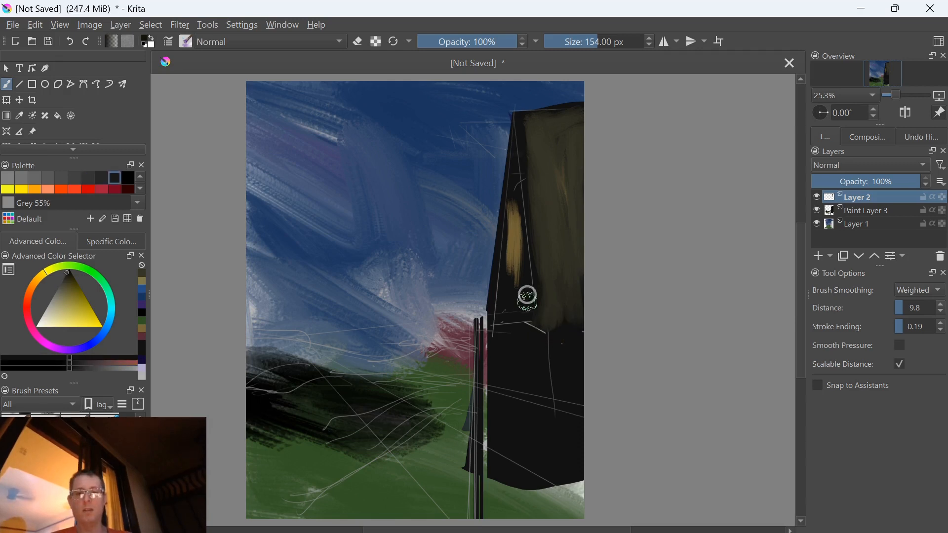
ctrl+click(478, 337)
mouse_move(521, 300)
mouse_down()
mouse_move(510, 362)
mouse_move(502, 361)
mouse_up()
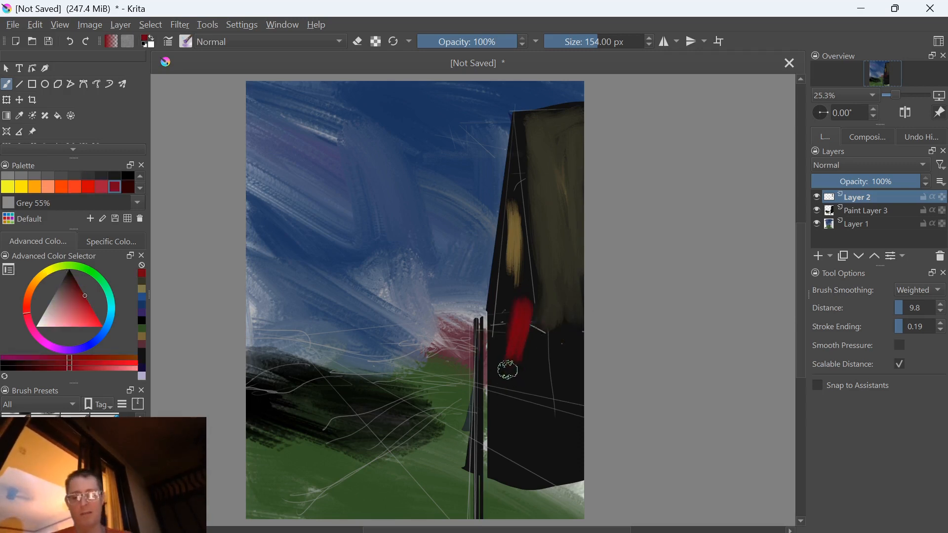
ctrl+click(512, 317)
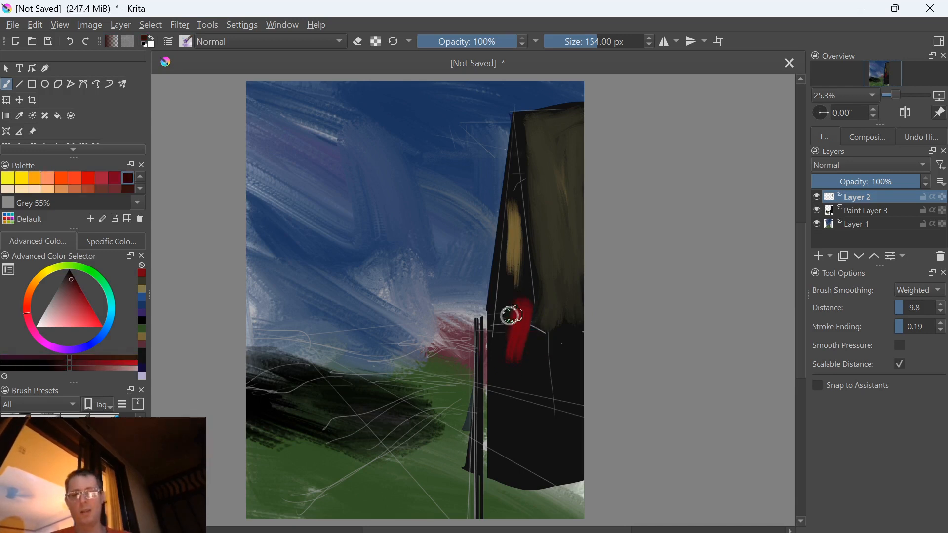
ctrl+click(509, 319)
mouse_move(508, 364)
mouse_down()
mouse_move(531, 337)
mouse_move(527, 298)
mouse_move(516, 320)
mouse_move(518, 391)
mouse_up()
ctrl+click(516, 391)
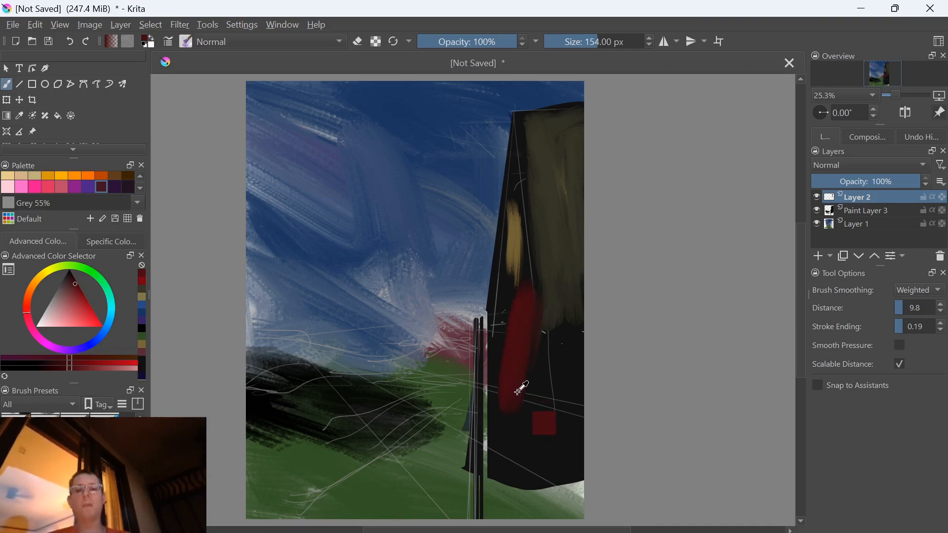
Blend the red stroke into the building with darker reds, and cover the lower facade with dark brown strokes
ctrl+click(537, 348)
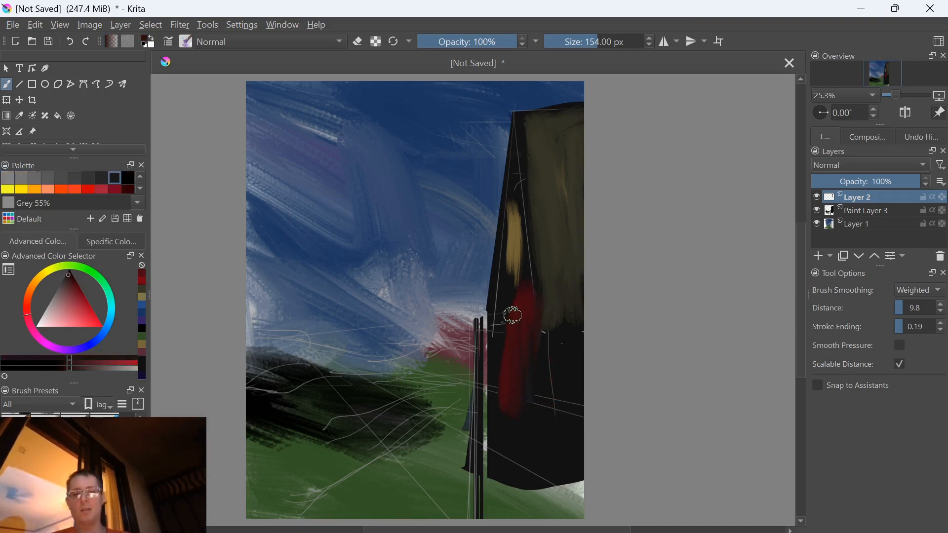
drag(510, 402, 515, 318)
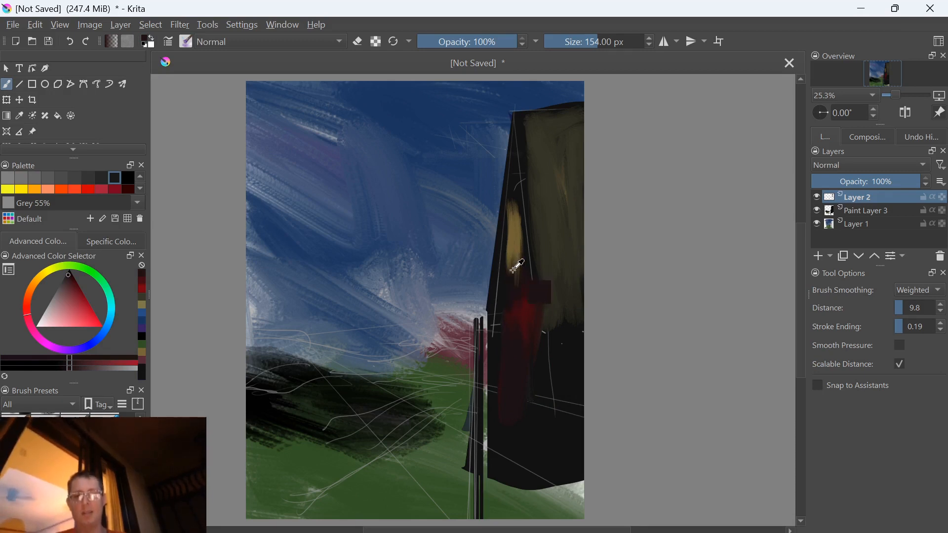
mouse_move(505, 293)
mouse_down()
mouse_move(522, 469)
mouse_move(532, 486)
mouse_move(566, 412)
mouse_move(574, 437)
mouse_move(582, 417)
mouse_move(562, 410)
mouse_move(545, 431)
mouse_move(561, 394)
mouse_move(573, 421)
mouse_move(576, 345)
mouse_move(576, 500)
mouse_up()
ctrl+click(517, 256)
drag(496, 445, 490, 387)
mouse_move(552, 396)
mouse_down()
mouse_move(558, 473)
mouse_move(529, 492)
mouse_move(509, 355)
mouse_move(483, 479)
mouse_move(497, 288)
mouse_move(502, 360)
mouse_up()
On Layer 1, brush dark green strokes over the grass between the black patch and the posts
drag(435, 309, 442, 316)
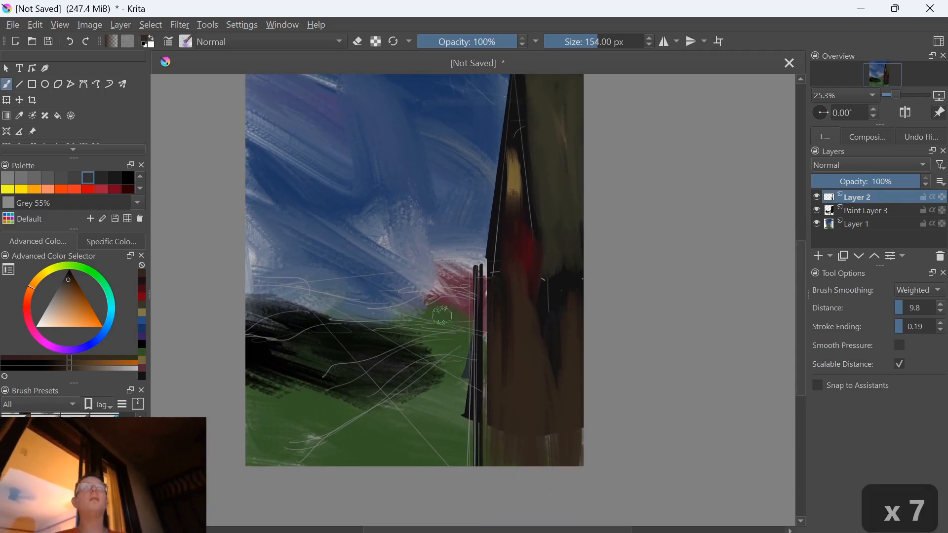
click(867, 224)
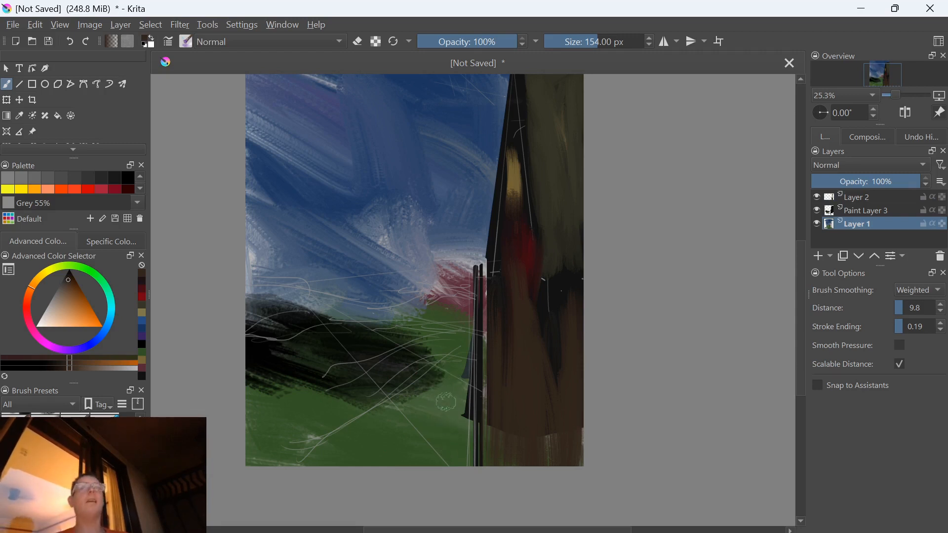
ctrl+click(363, 401)
mouse_move(378, 404)
mouse_down()
mouse_move(463, 404)
mouse_move(474, 338)
mouse_move(449, 322)
mouse_move(382, 356)
mouse_move(472, 382)
mouse_move(331, 409)
mouse_move(367, 424)
mouse_move(404, 424)
mouse_move(350, 409)
mouse_move(309, 428)
mouse_move(453, 445)
mouse_move(322, 437)
mouse_move(411, 445)
mouse_move(385, 442)
mouse_move(426, 461)
mouse_move(444, 453)
mouse_up()
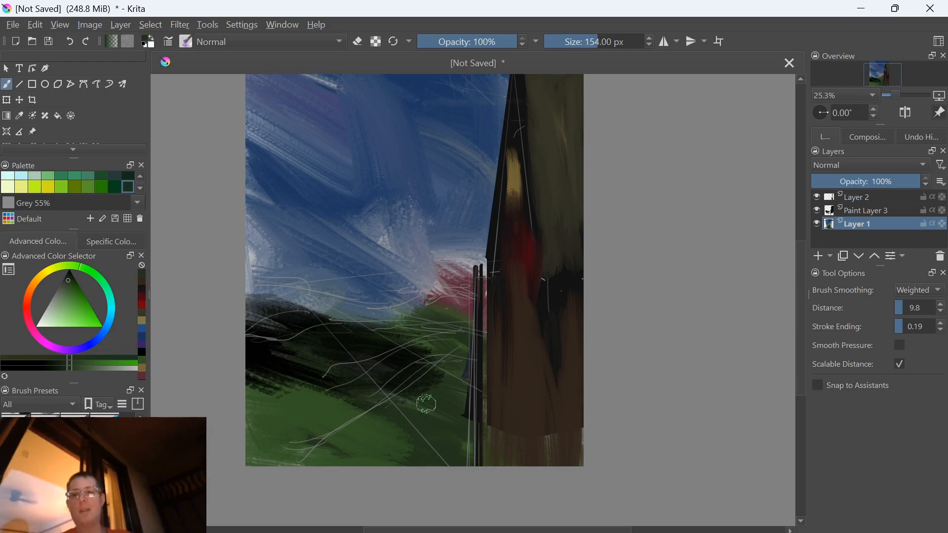
On Layer 2, paint dark green strokes over the foreground grass to cover the white sketch lines
click(877, 210)
click(867, 196)
mouse_move(328, 430)
mouse_down()
mouse_move(373, 434)
mouse_move(315, 426)
mouse_move(311, 450)
mouse_move(290, 436)
mouse_move(317, 436)
mouse_up()
drag(362, 370, 387, 412)
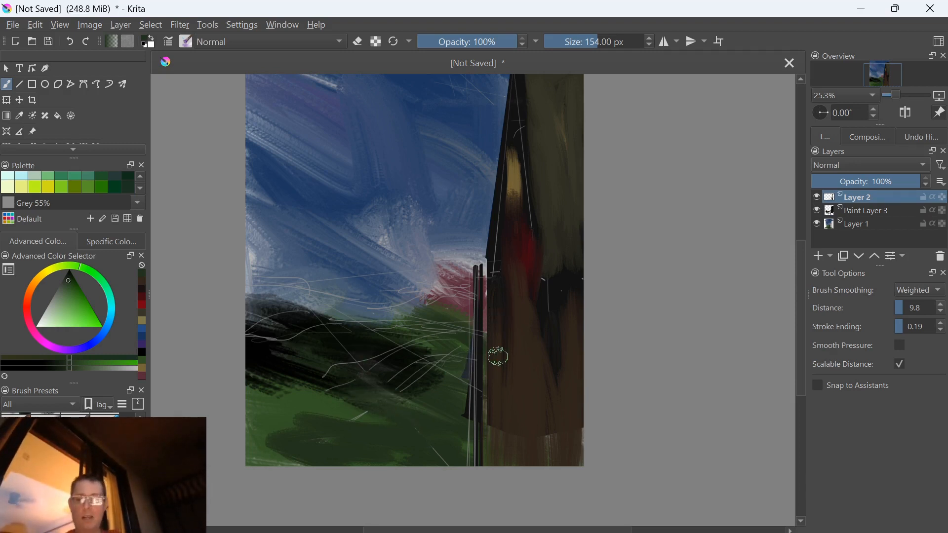
Add a paint layer above Layer 2, extend the dark green over the foreground grass, and reduce the brush size to 59 px
key(Insert)
mouse_move(365, 412)
mouse_down()
mouse_move(327, 423)
mouse_move(302, 397)
mouse_move(341, 401)
mouse_move(280, 395)
mouse_move(306, 399)
mouse_move(254, 441)
mouse_move(282, 422)
mouse_move(304, 423)
mouse_move(347, 453)
mouse_up()
key(bracketleft)
key(bracketleft)
key(bracketleft)
key(bracketleft)
key(bracketleft)
key(bracketleft)
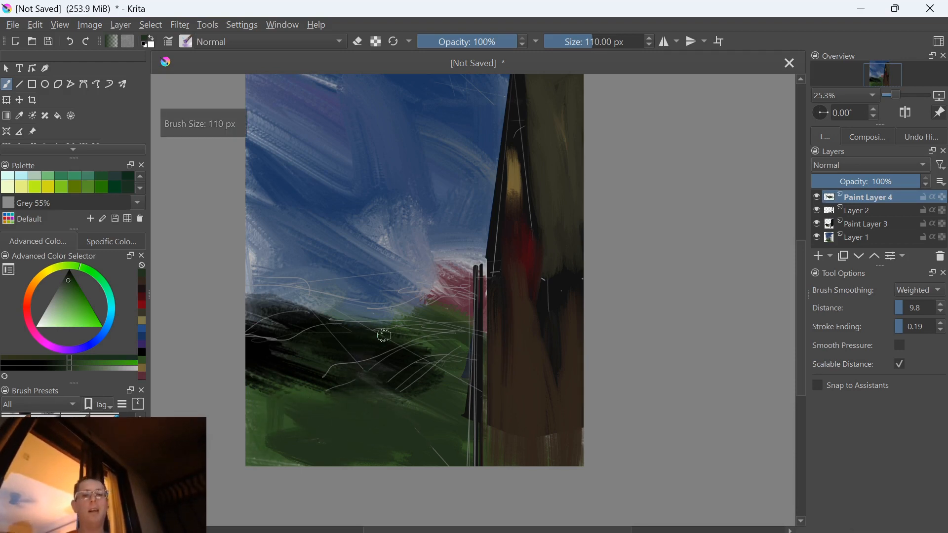
key(bracketleft)
key(bracketleft)
key(bracketleft)
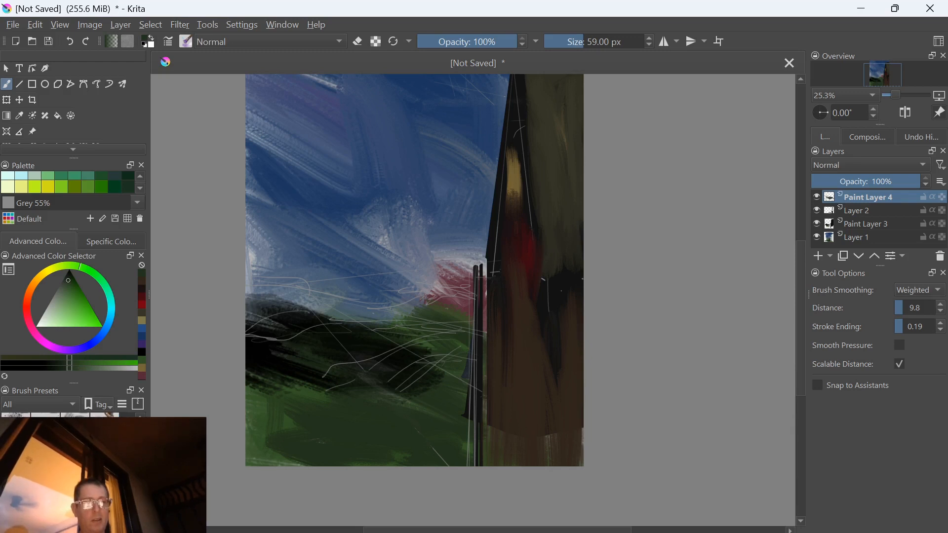
Switch to a different brush preset at 60 px and paint a dark green hill line along the horizon on Paint Layer 4
key(slash)
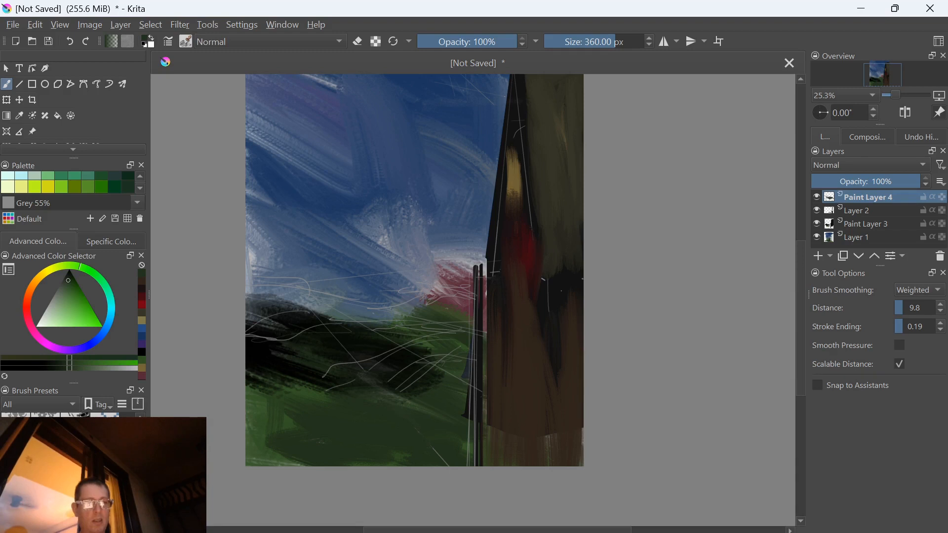
key(slash)
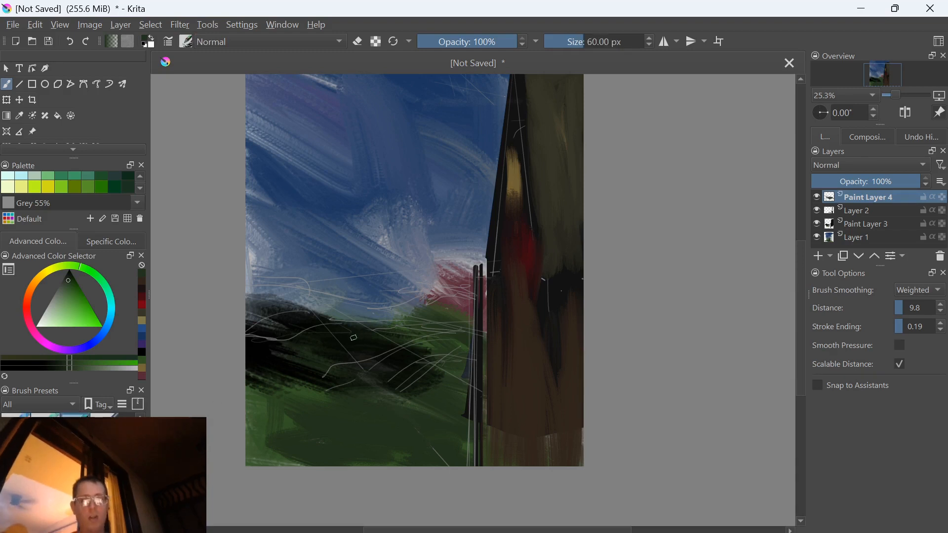
ctrl+click(408, 356)
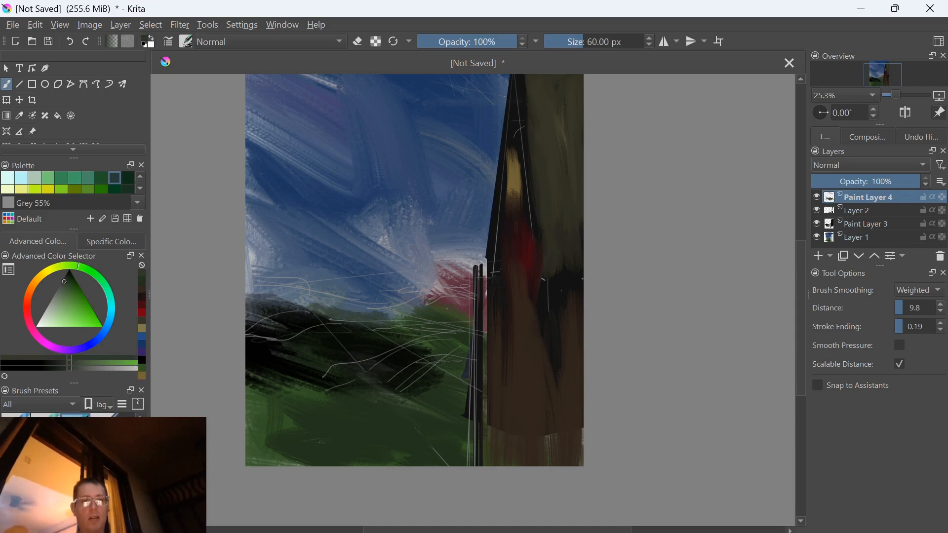
ctrl+click(357, 327)
drag(327, 310, 381, 321)
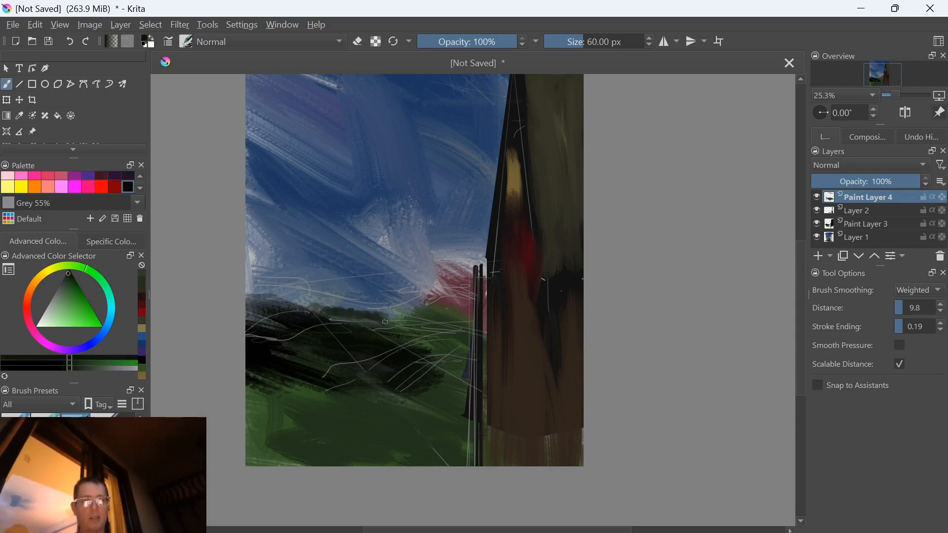
drag(267, 301, 280, 303)
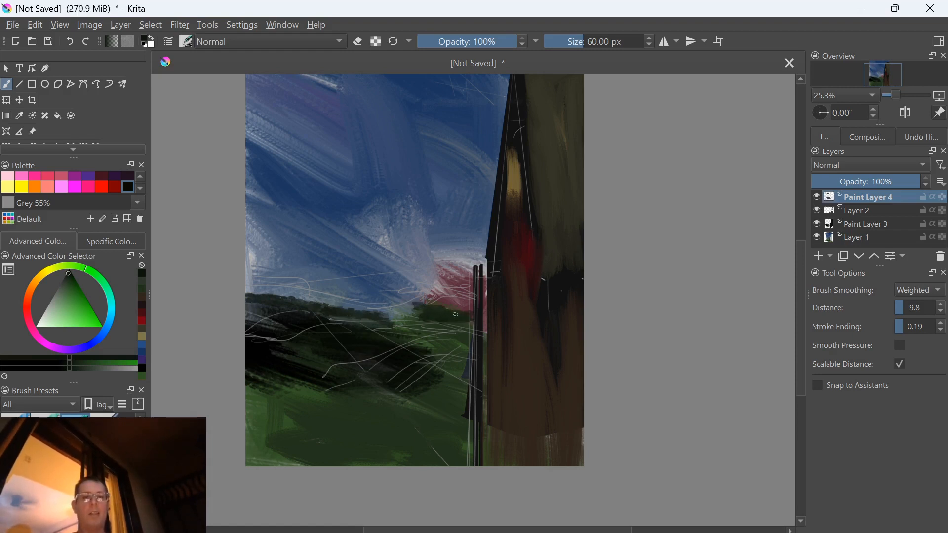
drag(406, 316, 390, 325)
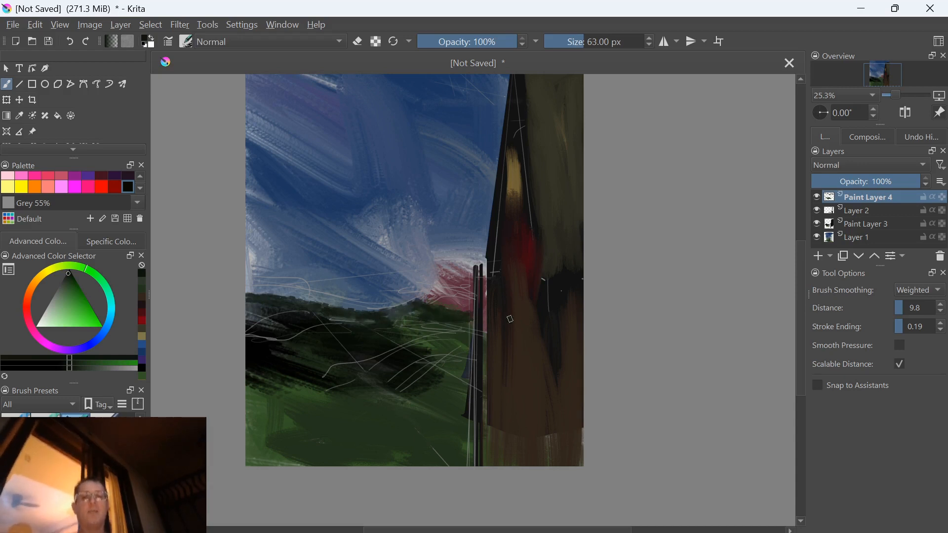
Enlarge the brush to 78 px and paint near-black strokes over the building's dark corner beside the red patch
key(bracketright)
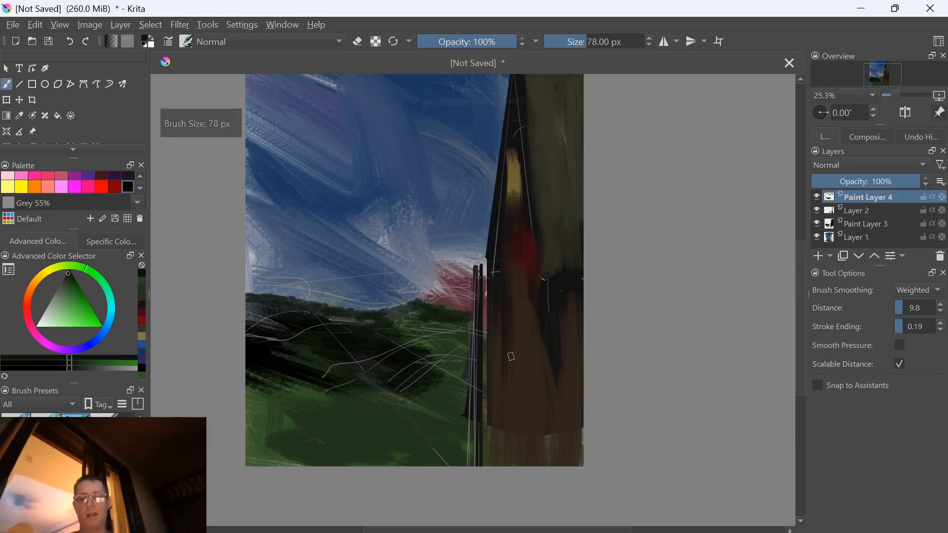
ctrl+click(495, 239)
drag(517, 266, 514, 249)
drag(421, 264, 444, 387)
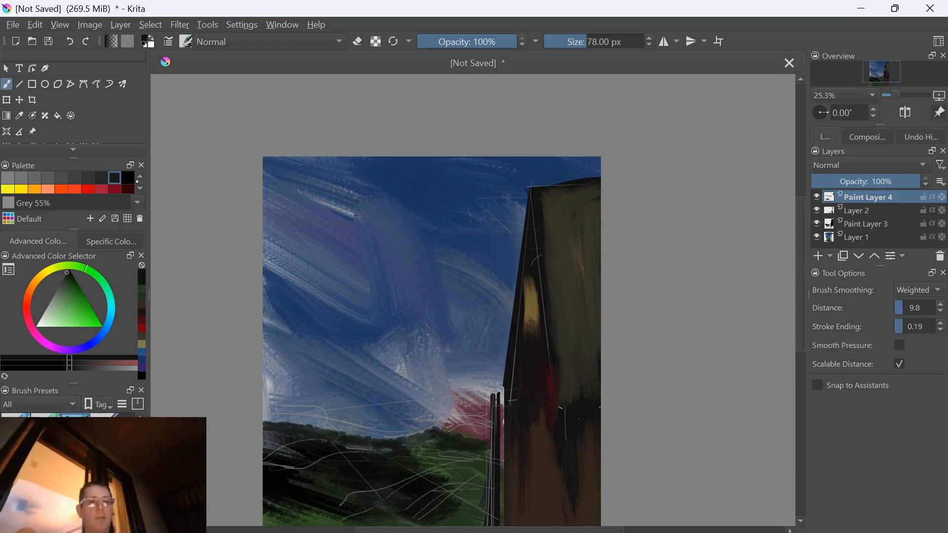
Paint a white dab and a black dab apart from each other in the sky along the canvas's upper edge
scroll(69, 183, up, 1)
click(10, 178)
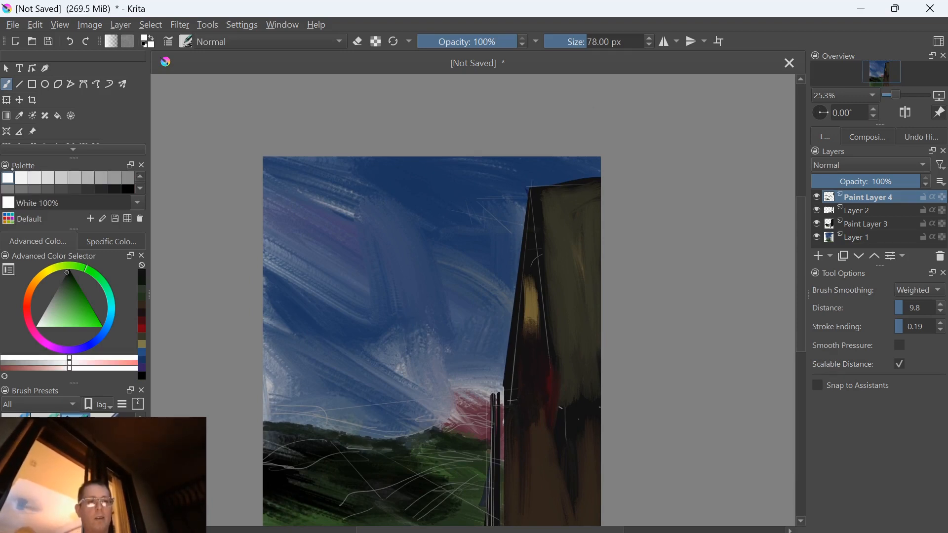
click(284, 177)
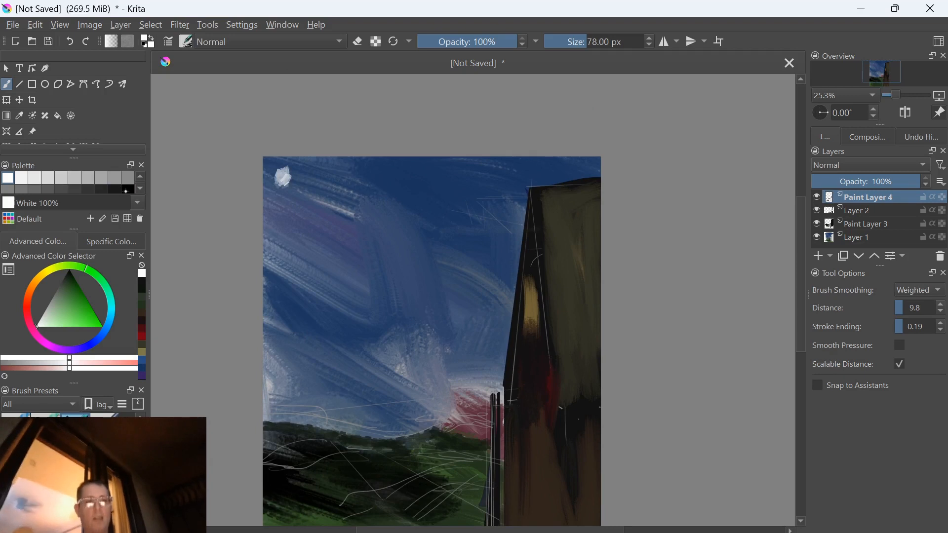
click(126, 189)
drag(458, 170, 453, 181)
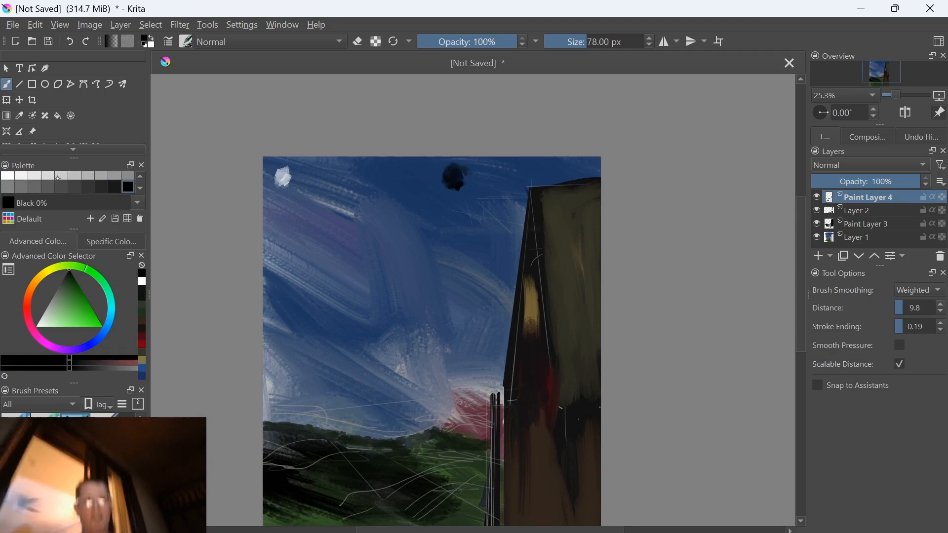
Paint progressively lighter grey dabs from Grey 15% to Grey 45% beside the black dab, heading toward the white one
click(102, 186)
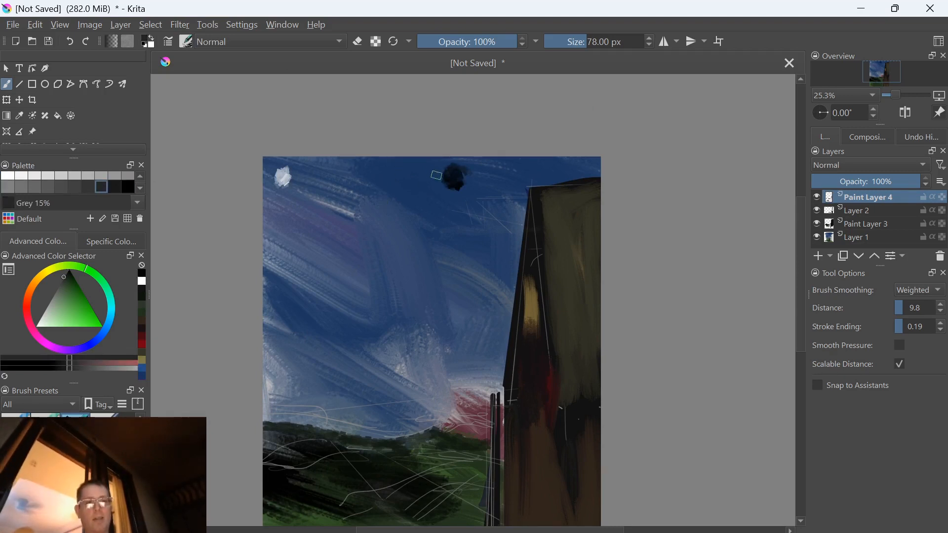
drag(437, 169, 427, 173)
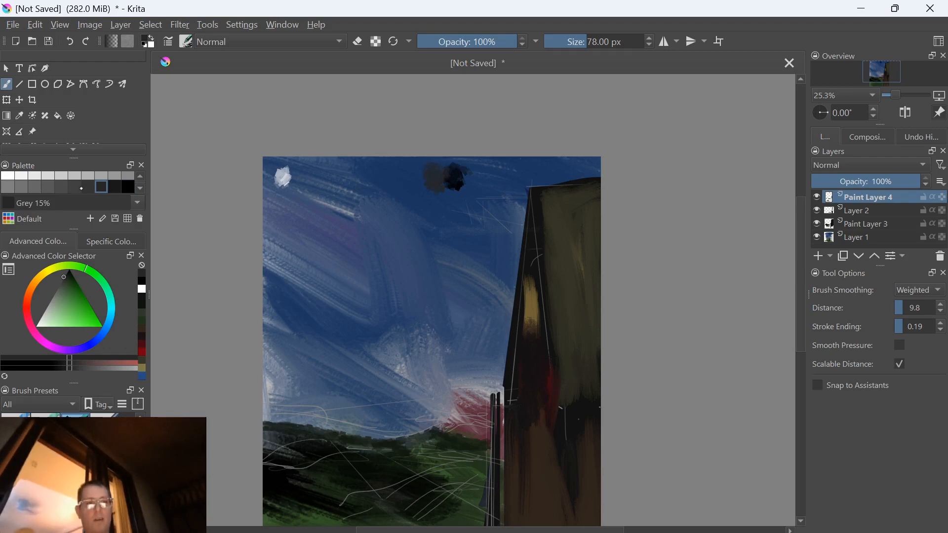
click(79, 187)
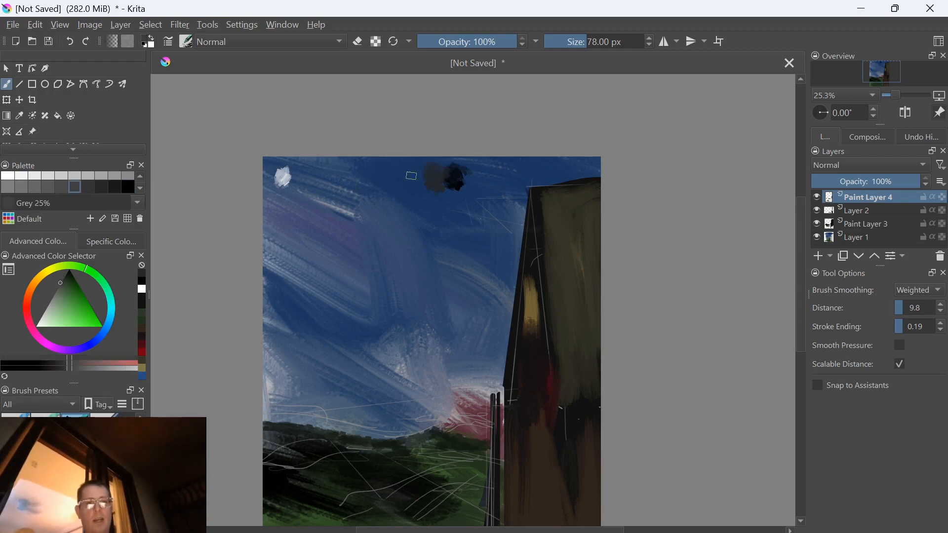
mouse_move(423, 177)
mouse_down()
mouse_move(387, 161)
mouse_move(379, 182)
mouse_move(367, 175)
mouse_move(367, 184)
mouse_move(356, 168)
mouse_up()
click(50, 187)
click(21, 176)
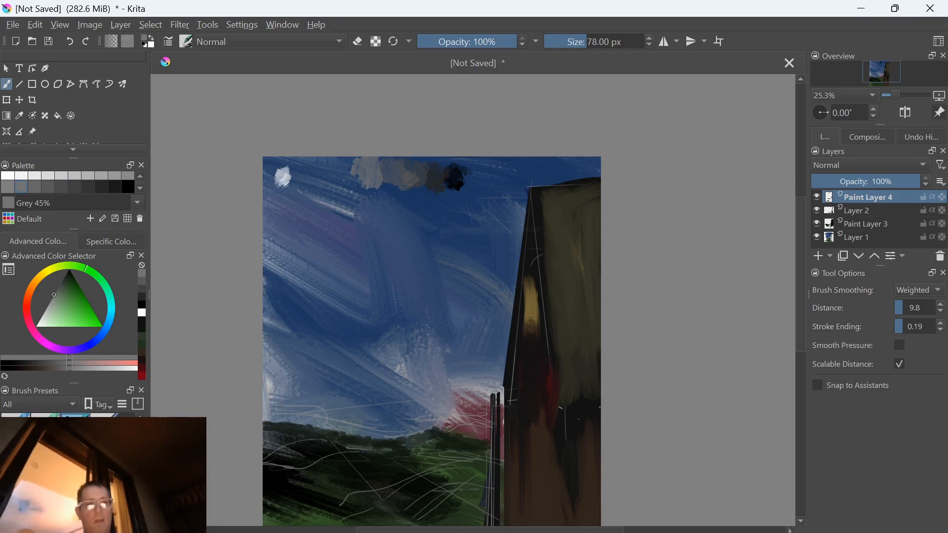
Lighten the colour from Grey 55% to Grey 80% while painting dabs that continue the value scale to the white dab
key(l)
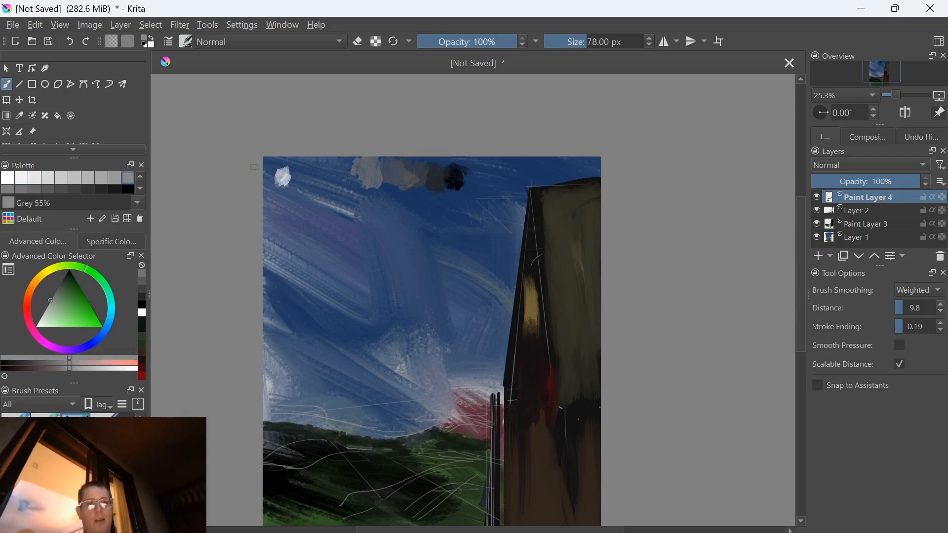
key(l)
mouse_move(330, 170)
mouse_down()
mouse_move(350, 161)
mouse_move(341, 166)
mouse_move(348, 187)
mouse_up()
key(l)
key(l)
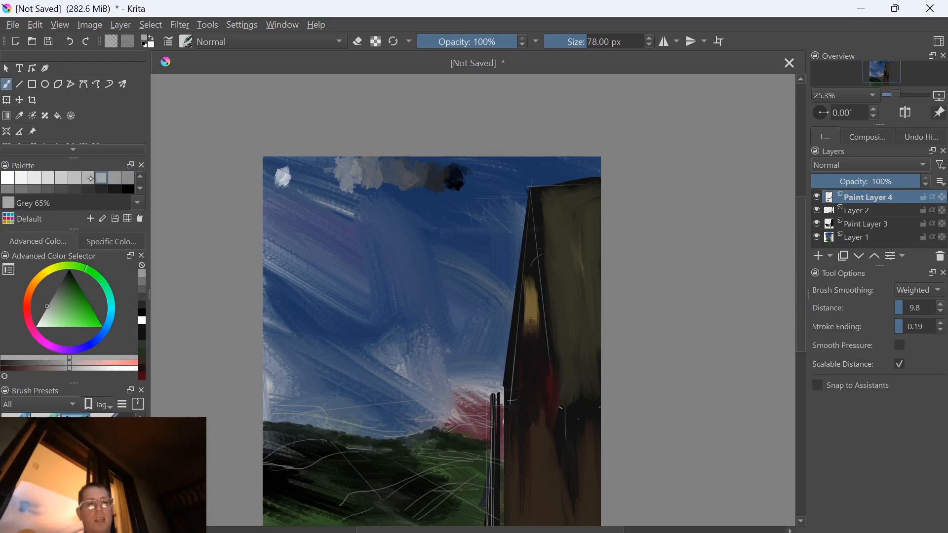
mouse_move(333, 168)
mouse_down()
mouse_move(343, 180)
mouse_move(312, 170)
mouse_move(320, 190)
mouse_move(292, 178)
mouse_up()
key(l)
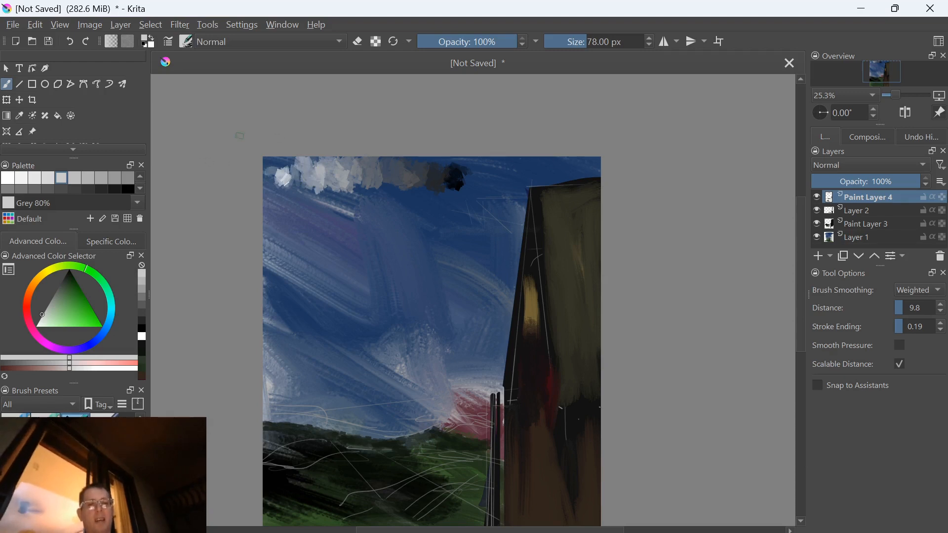
Switch to Black 0% and paint a dark band beneath the row of grey dabs
key(d)
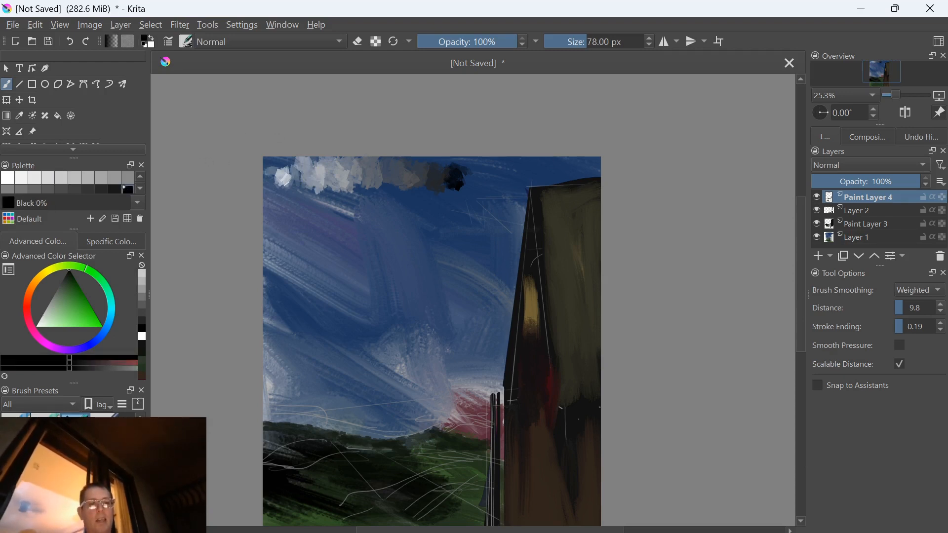
mouse_move(470, 185)
mouse_down()
mouse_move(252, 205)
mouse_move(433, 187)
mouse_move(284, 193)
mouse_move(408, 194)
mouse_move(383, 193)
mouse_up()
key(alt+Tab)
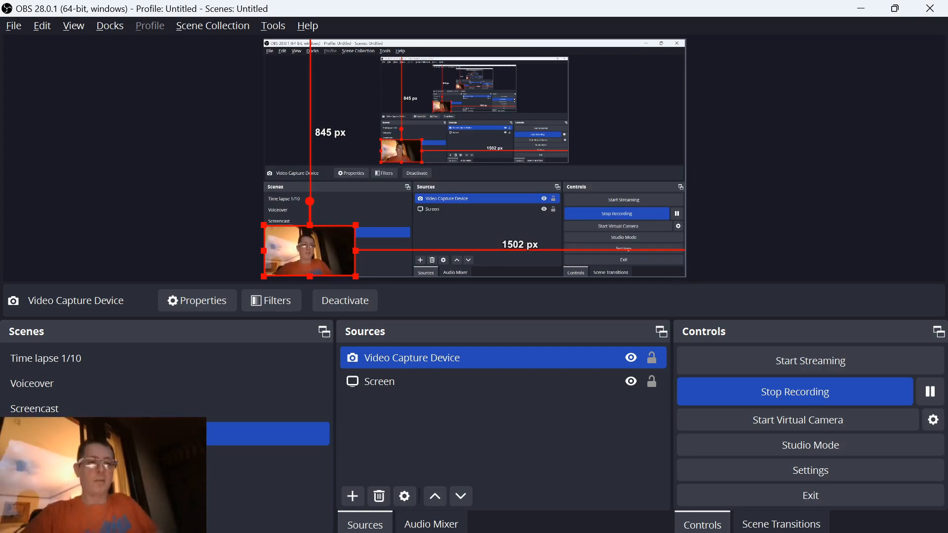
key(alt+Tab)
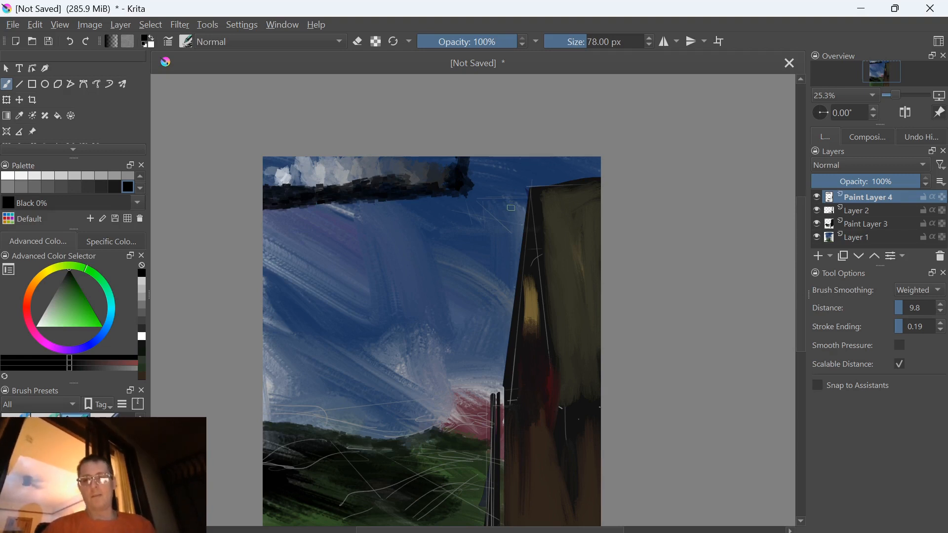
Sample the sky's dark blue, paint over the grey scale and upper sky, and enlarge the brush to 188 px
key(ctrl)
key(ctrl)
ctrl+click(434, 207)
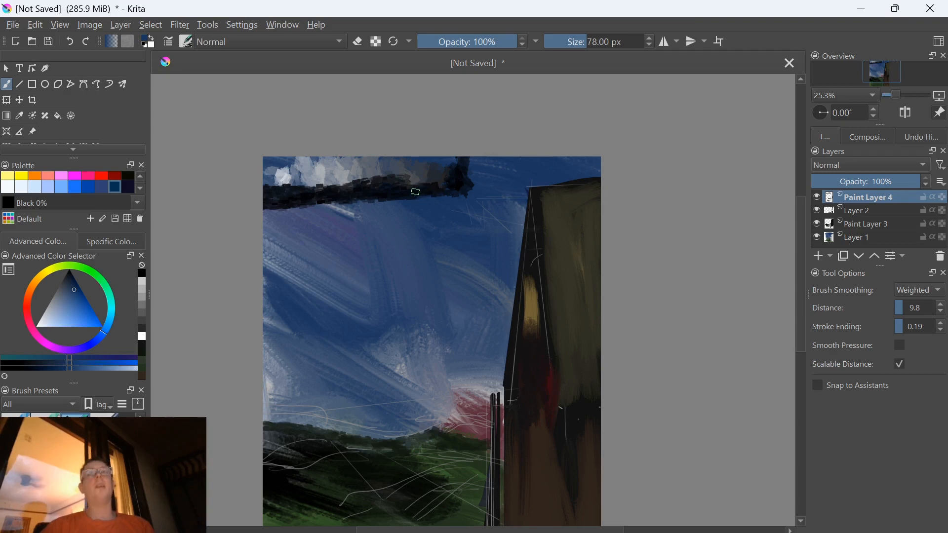
mouse_move(457, 167)
mouse_down()
mouse_move(431, 160)
mouse_move(477, 199)
mouse_move(437, 181)
mouse_move(465, 193)
mouse_move(288, 170)
mouse_move(325, 204)
mouse_move(408, 207)
mouse_move(419, 281)
mouse_move(296, 267)
mouse_move(356, 370)
mouse_up()
key(bracketright)
key(bracketright)
key(bracketright)
key(bracketright)
key(bracketright)
key(bracketright)
key(bracketright)
key(bracketright)
key(bracketright)
key(bracketright)
key(bracketright)
key(bracketright)
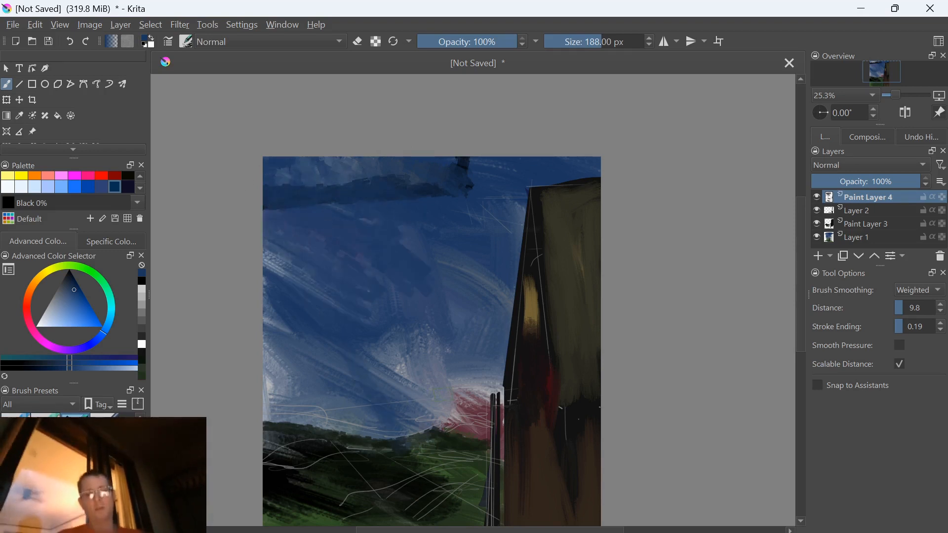
Reduce the brush to 154 px and paint dark blue strokes over the sky down to the horizon
key(bracketleft)
key(bracketleft)
key(bracketleft)
mouse_move(473, 410)
mouse_down()
mouse_move(503, 396)
mouse_move(422, 342)
mouse_move(430, 379)
mouse_move(407, 375)
mouse_move(406, 404)
mouse_move(428, 415)
mouse_move(409, 411)
mouse_move(402, 397)
mouse_move(438, 376)
mouse_move(471, 395)
mouse_move(257, 383)
mouse_move(253, 397)
mouse_move(300, 399)
mouse_move(390, 432)
mouse_move(303, 410)
mouse_move(268, 305)
mouse_move(281, 355)
mouse_move(280, 270)
mouse_move(286, 282)
mouse_move(264, 305)
mouse_move(275, 364)
mouse_move(369, 329)
mouse_move(483, 243)
mouse_move(472, 323)
mouse_move(489, 361)
mouse_move(508, 295)
mouse_move(494, 273)
mouse_move(442, 242)
mouse_move(430, 318)
mouse_move(437, 363)
mouse_move(278, 268)
mouse_up()
drag(288, 474, 199, 383)
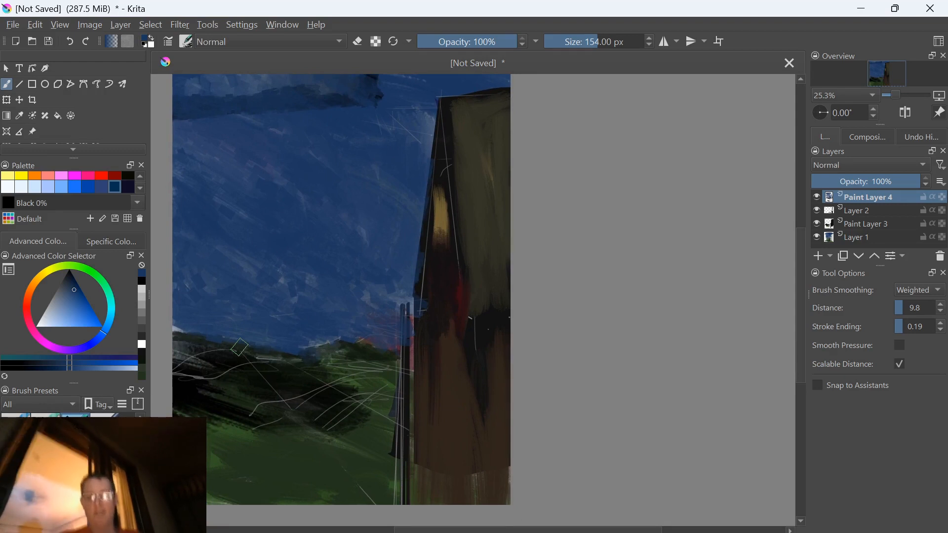
With a 135 px brush, sample the grass green, shift it to a dark brown and paint brown patches over the grass and hills
key(bracketleft)
key(bracketleft)
key(bracketleft)
key(bracketleft)
key(bracketleft)
key(bracketleft)
key(bracketleft)
key(bracketleft)
key(bracketleft)
key(bracketleft)
key(bracketleft)
key(bracketleft)
key(bracketleft)
key(bracketleft)
key(bracketleft)
key(bracketleft)
key(bracketleft)
key(bracketleft)
key(bracketleft)
key(bracketleft)
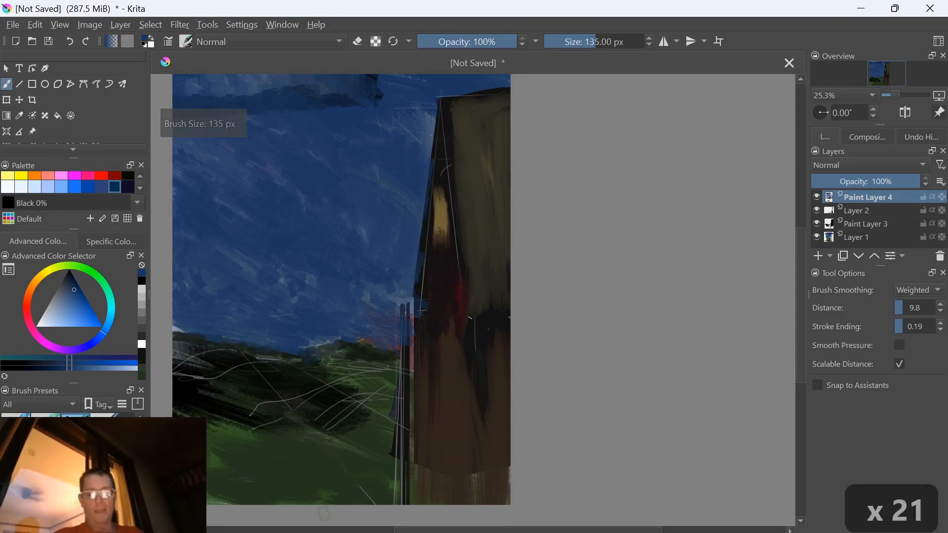
ctrl+click(337, 499)
key(y)
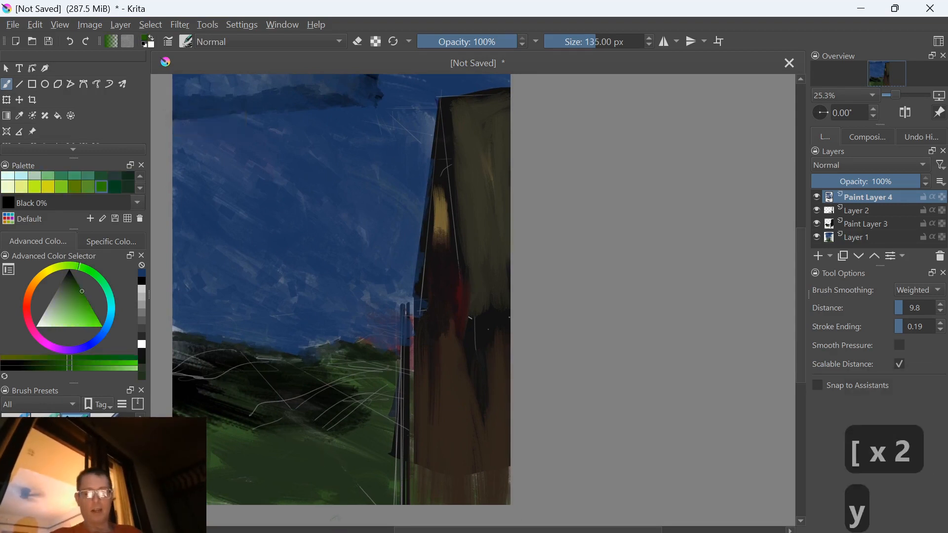
key(y)
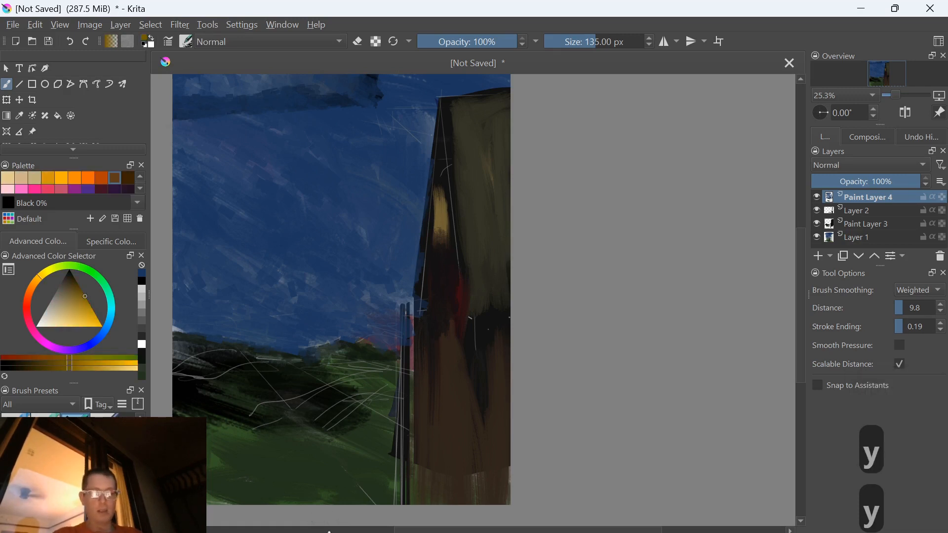
key(r)
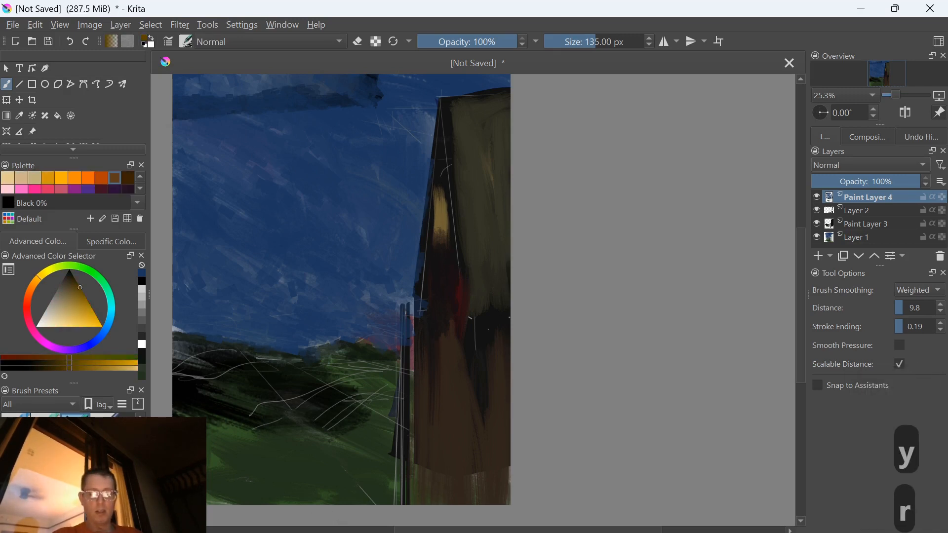
drag(276, 444, 356, 442)
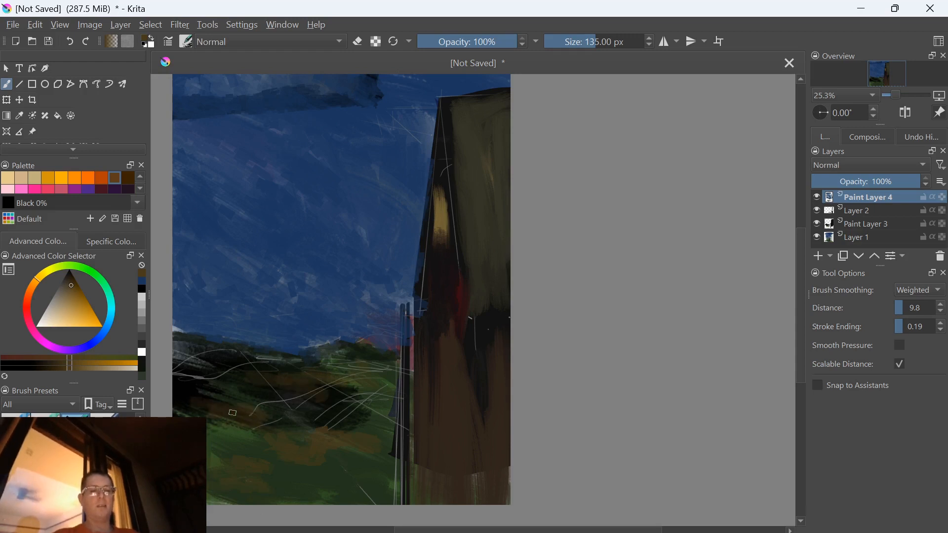
drag(417, 395, 402, 387)
drag(203, 383, 309, 388)
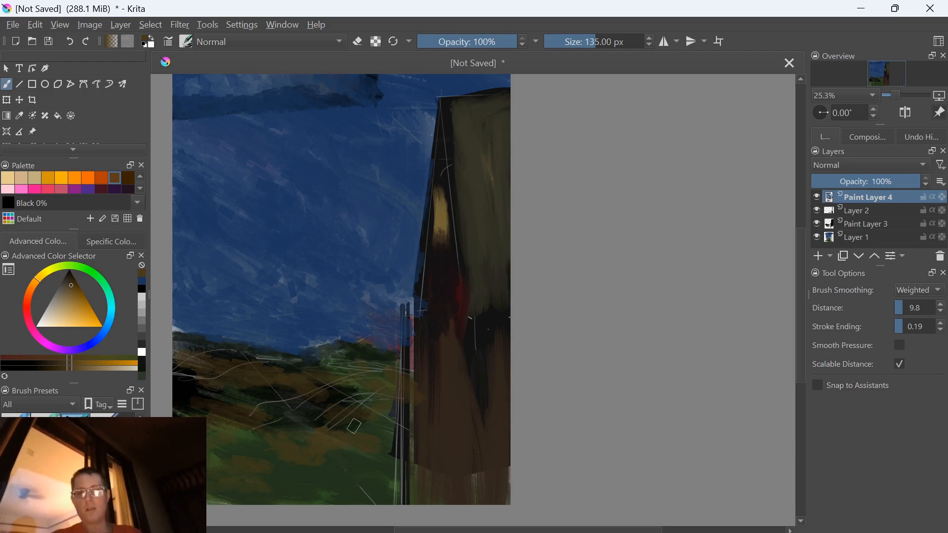
Sample near-black from the hillside and paint dark strokes over the hills and the building's brown lower wall
ctrl+click(340, 402)
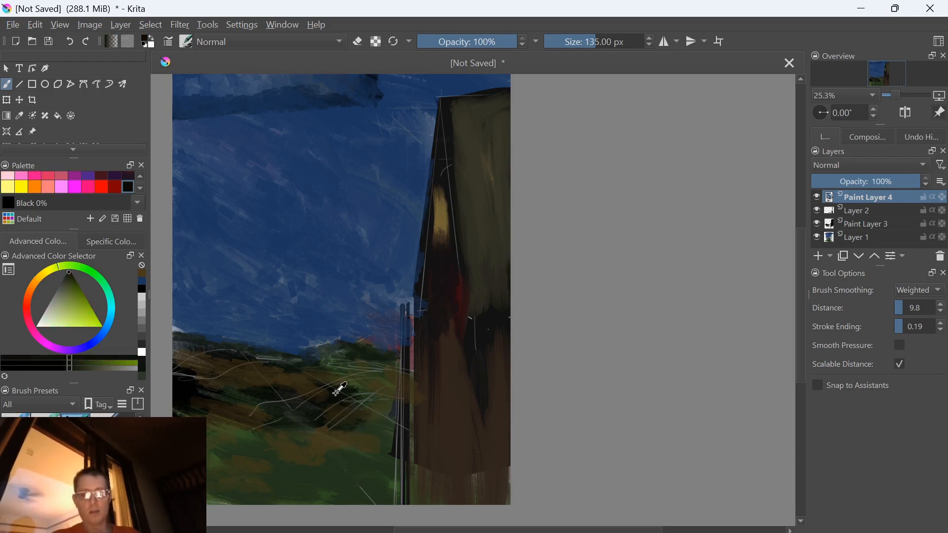
drag(392, 413, 344, 402)
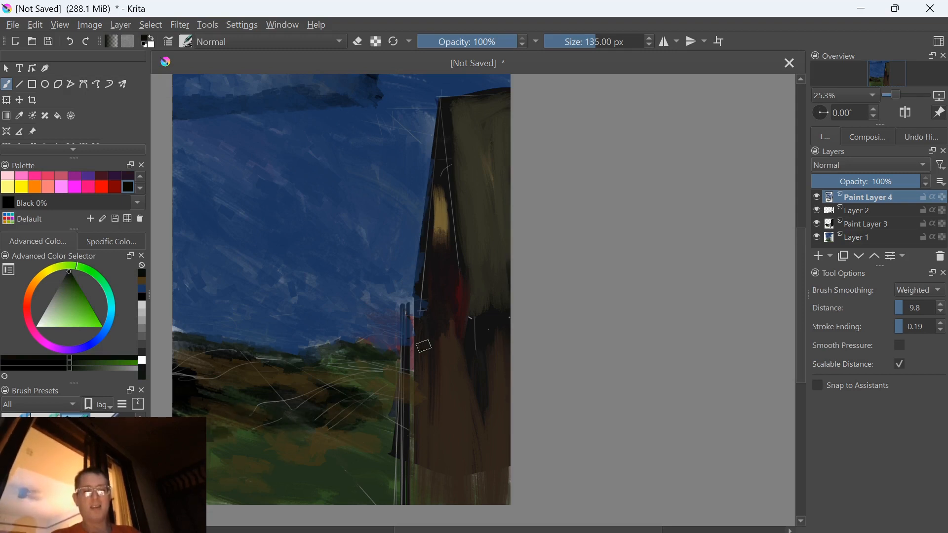
mouse_move(447, 365)
mouse_down()
mouse_move(446, 486)
mouse_move(484, 467)
mouse_move(478, 487)
mouse_up()
mouse_move(477, 406)
mouse_down()
mouse_move(500, 417)
mouse_move(500, 357)
mouse_move(509, 485)
mouse_move(492, 387)
mouse_up()
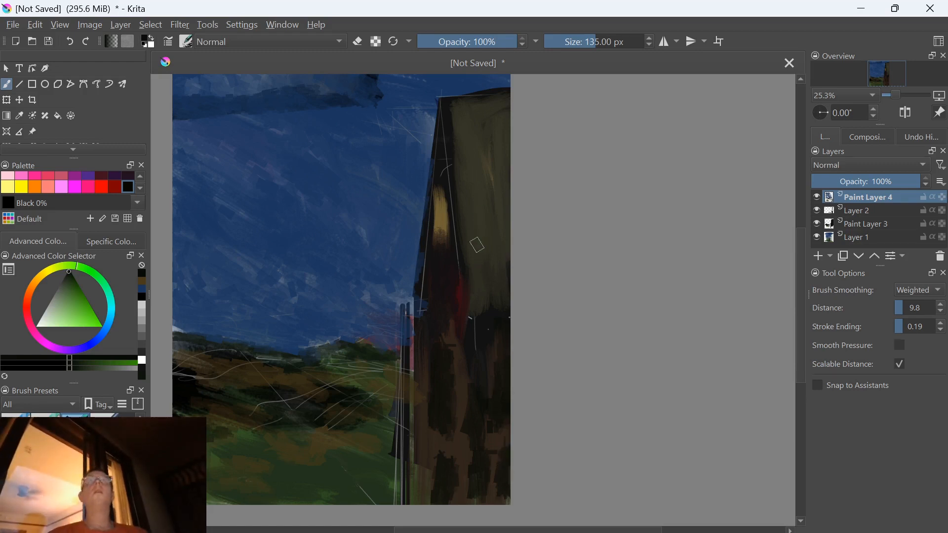
Reduce the brush to 96 px and blend the edge between the building's olive wall and dark lower section with sampled dark tones
key(bracketleft)
key(bracketleft)
key(bracketleft)
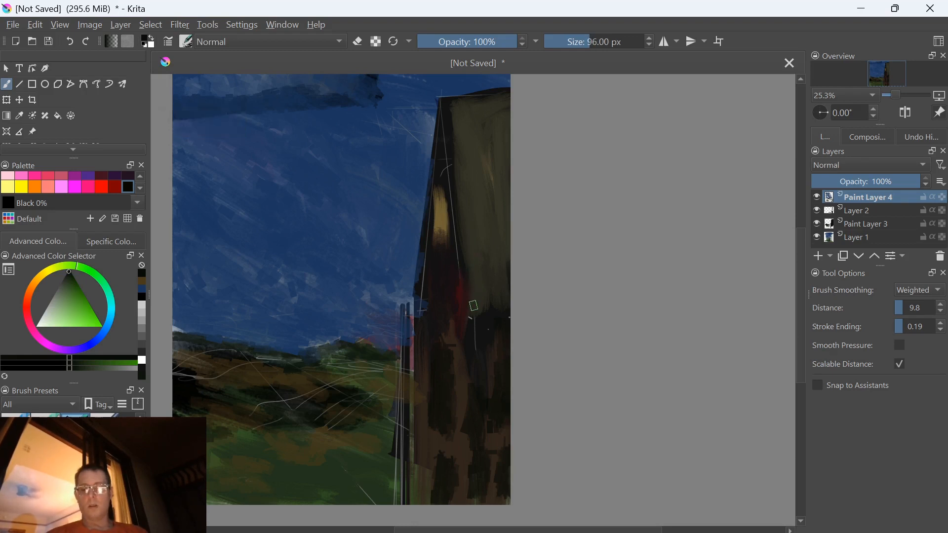
ctrl+click(474, 306)
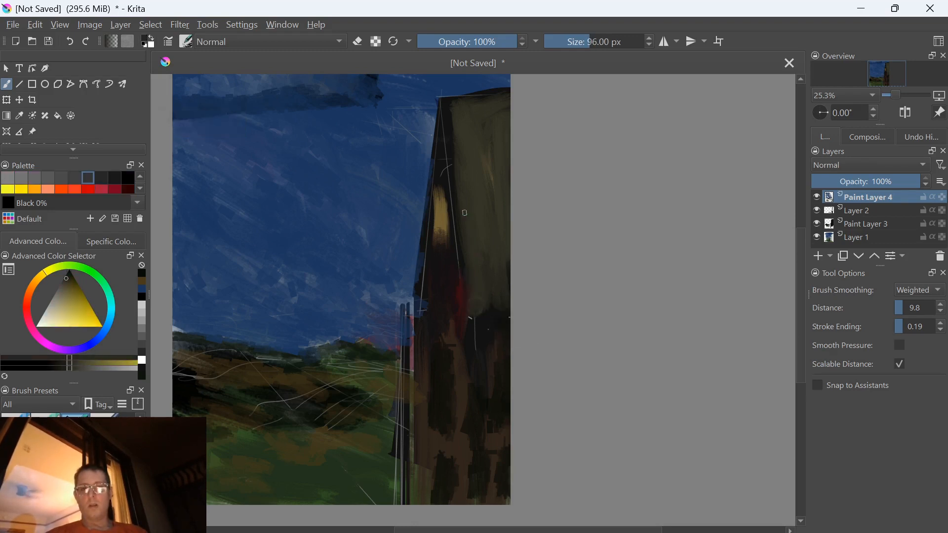
ctrl+click(453, 163)
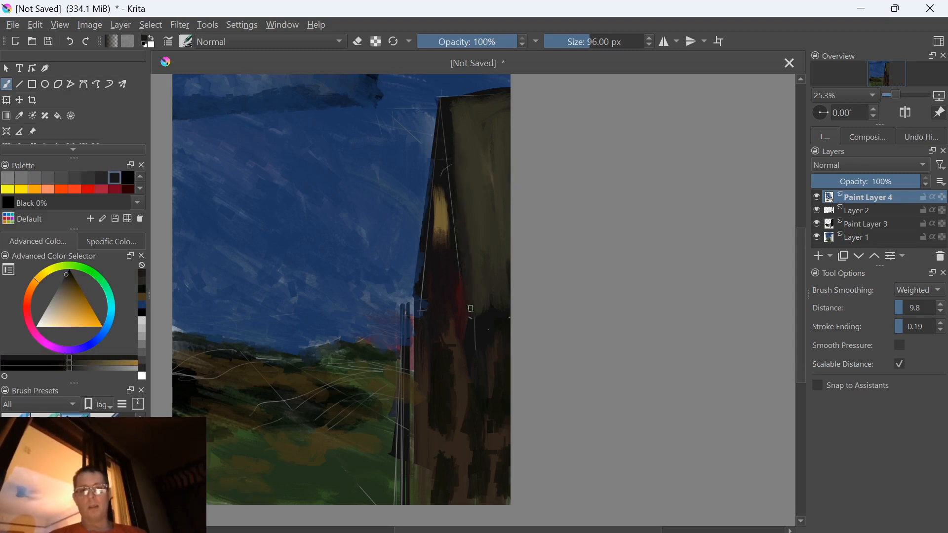
ctrl+click(479, 291)
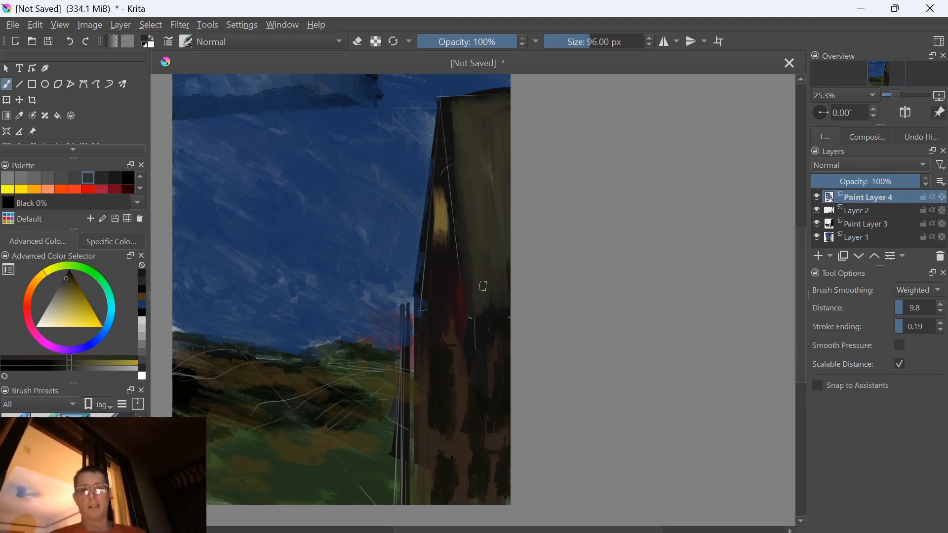
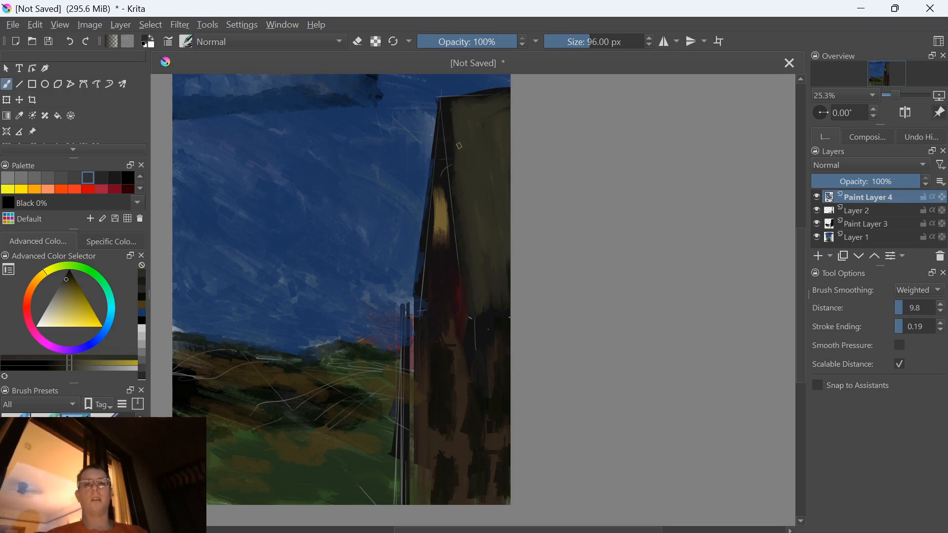
Undo the last freehand stroke on the olive wall and draw straight olive lines along the building's top edge with the Line tool
ctrl+click(448, 125)
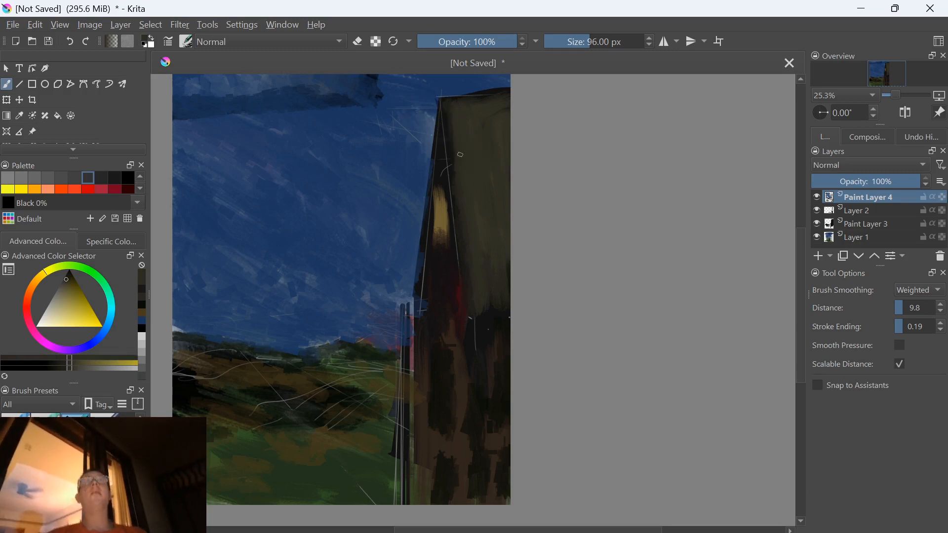
drag(455, 123, 457, 149)
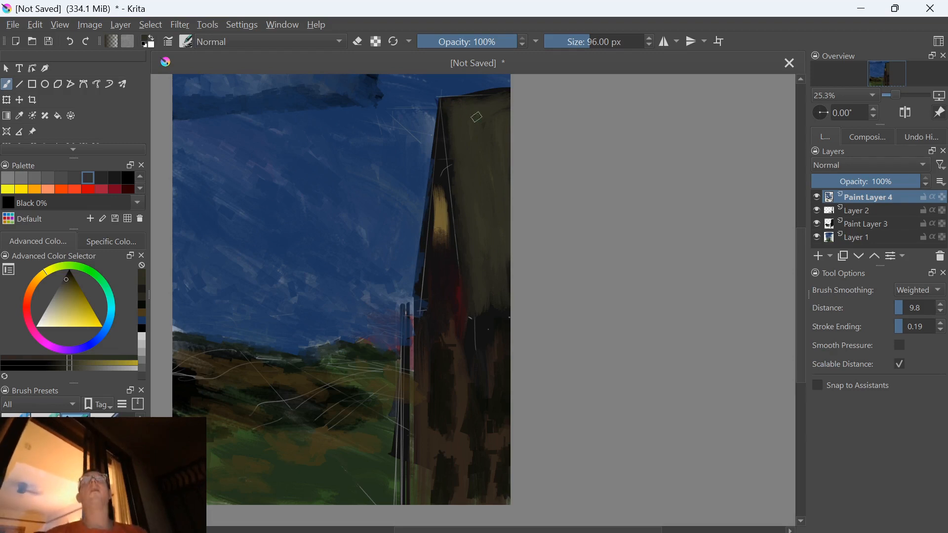
key(ctrl+z)
key(v)
drag(503, 91, 457, 161)
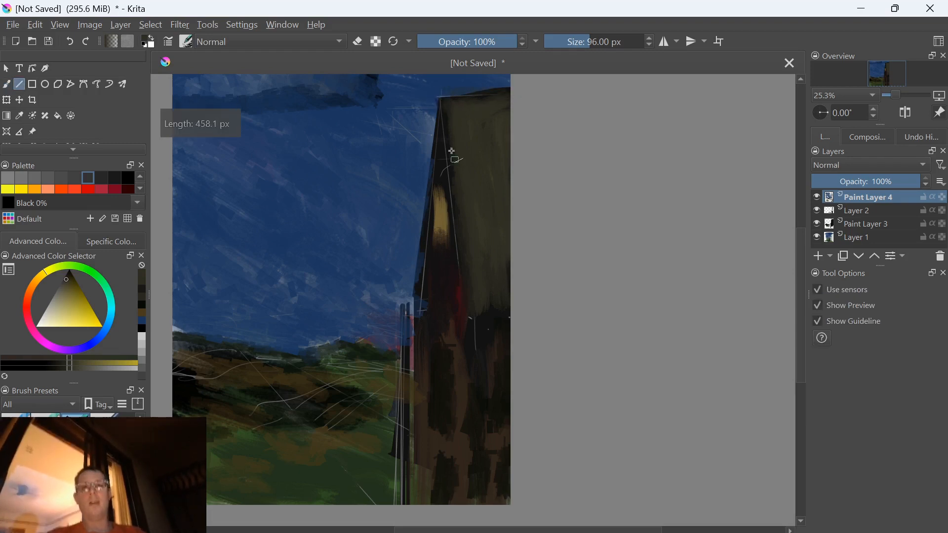
mouse_move(416, 111)
mouse_down()
mouse_move(447, 92)
mouse_move(461, 97)
mouse_move(407, 102)
mouse_up()
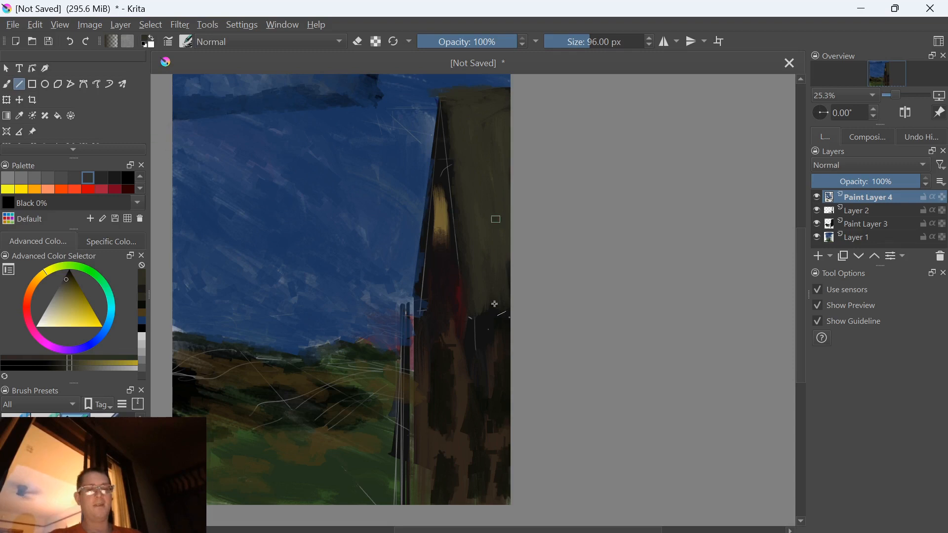
Darken the colour to near-black, reduce the brush to 78 px and draw a straight dark line beneath the building's top edge
key(k)
key(k)
key([)
key([)
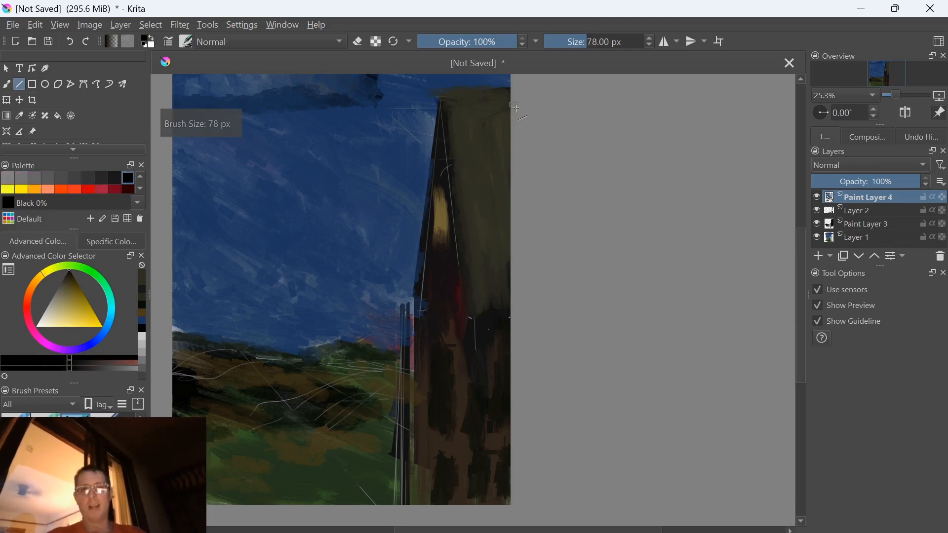
mouse_move(513, 106)
mouse_down()
mouse_move(439, 100)
mouse_move(446, 108)
mouse_up()
drag(372, 106, 372, 106)
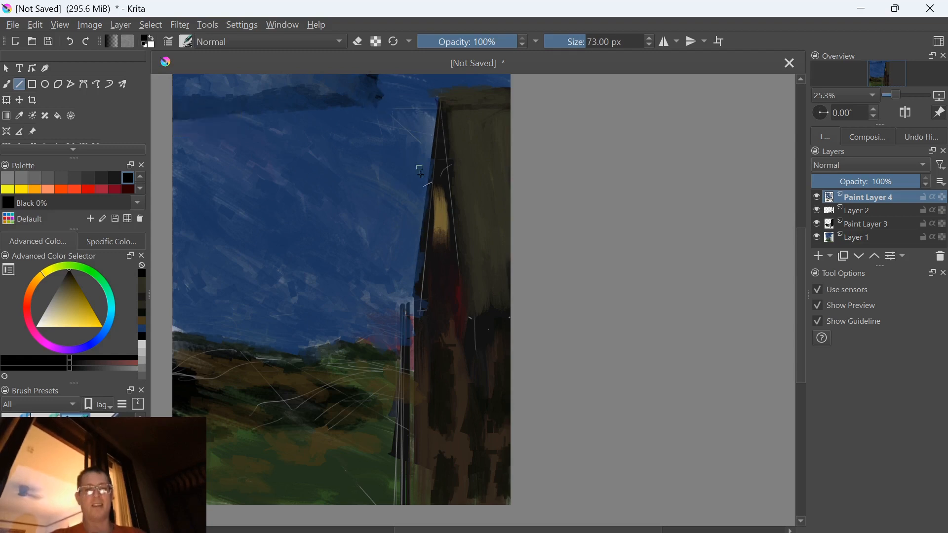
Reduce the brush to 63 px and draw straight lines in sampled dark olive down the edge of the olive wall
key([)
key([)
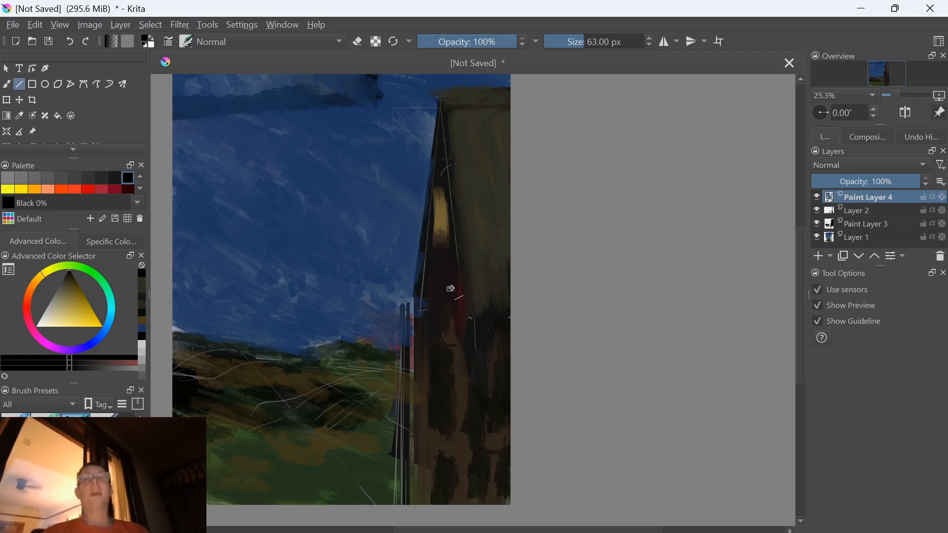
ctrl+click(459, 257)
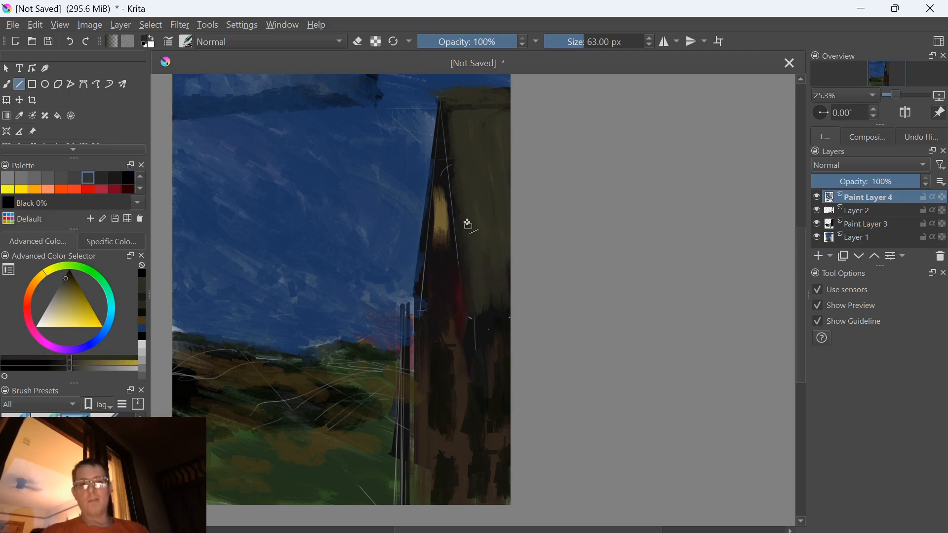
drag(459, 186, 463, 308)
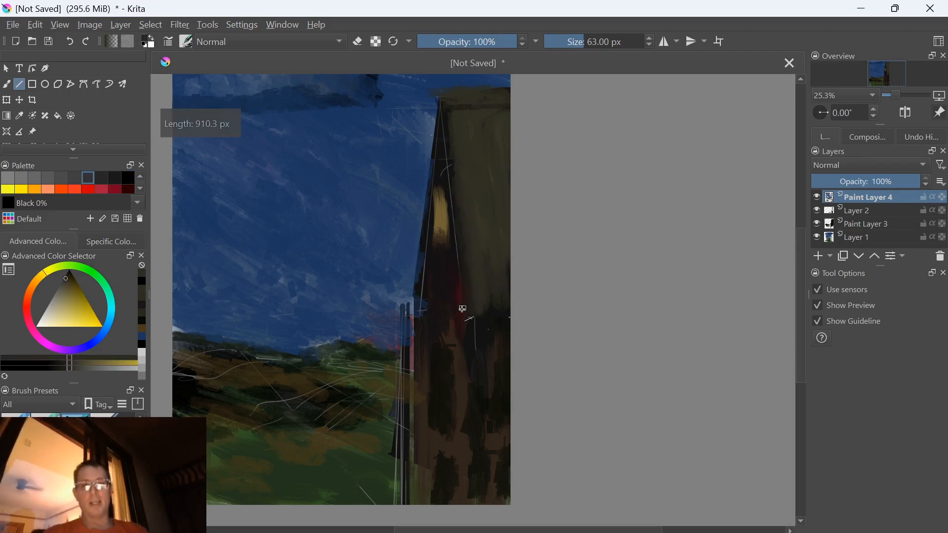
ctrl+click(481, 250)
drag(486, 305, 503, 296)
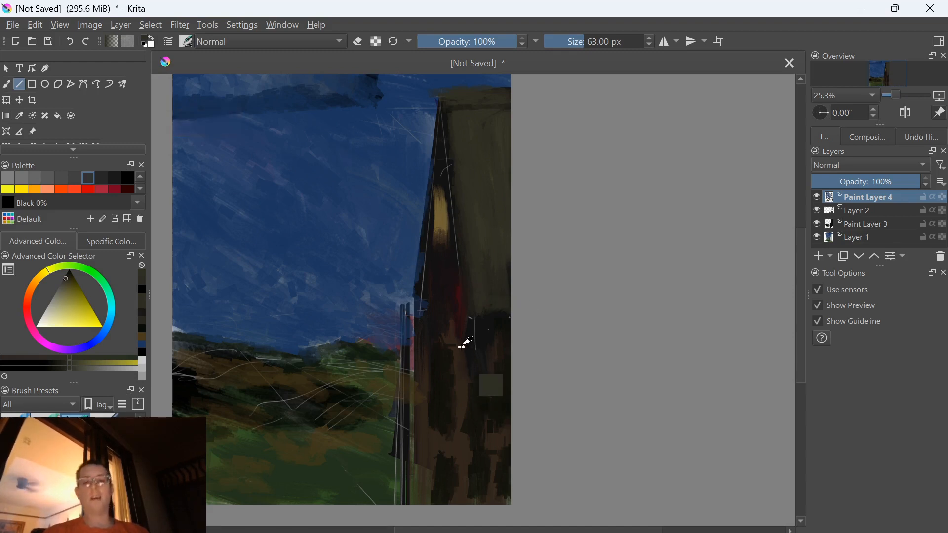
Sample dark brown from the building's lower wall and draw long straight lines down it
ctrl+click(473, 360)
drag(469, 344, 442, 438)
drag(449, 381, 448, 380)
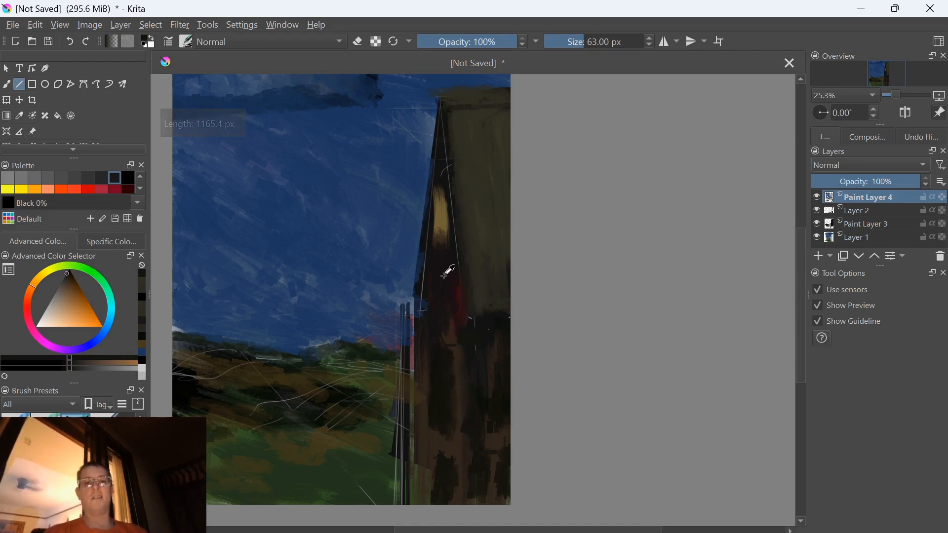
Sample a dark reddish tone and draw long straight vertical lines down the post beside the building
ctrl+click(394, 318)
ctrl+click(396, 316)
ctrl+click(410, 310)
ctrl+click(433, 309)
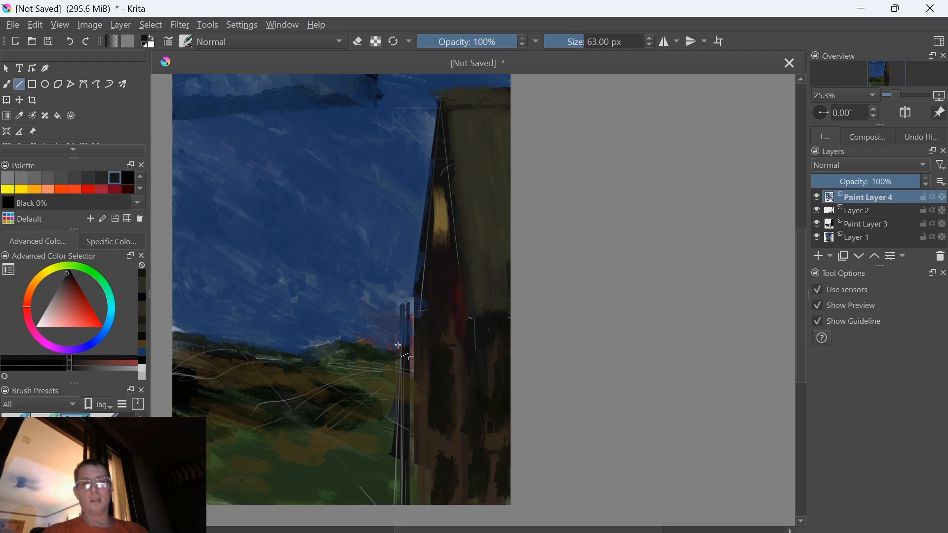
drag(406, 302, 404, 413)
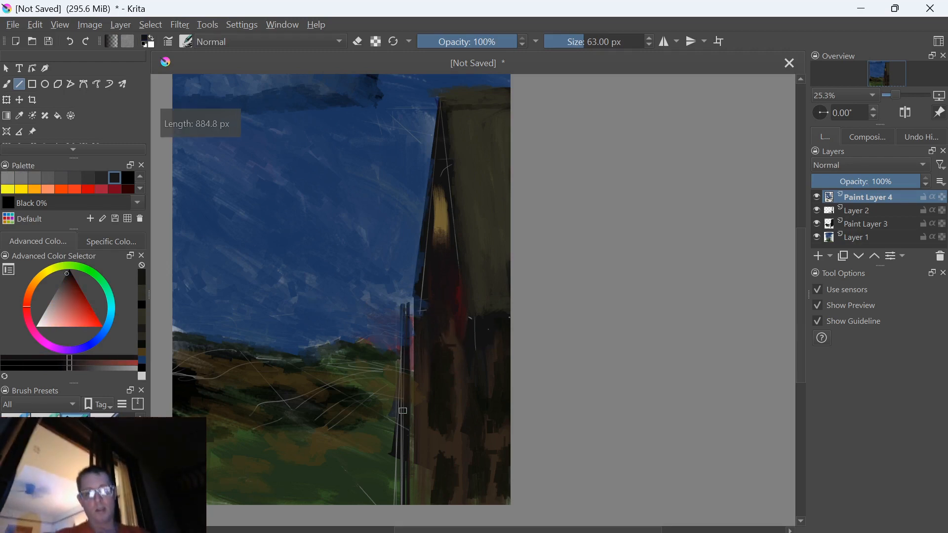
ctrl+click(408, 419)
drag(406, 309, 407, 526)
drag(409, 454, 403, 482)
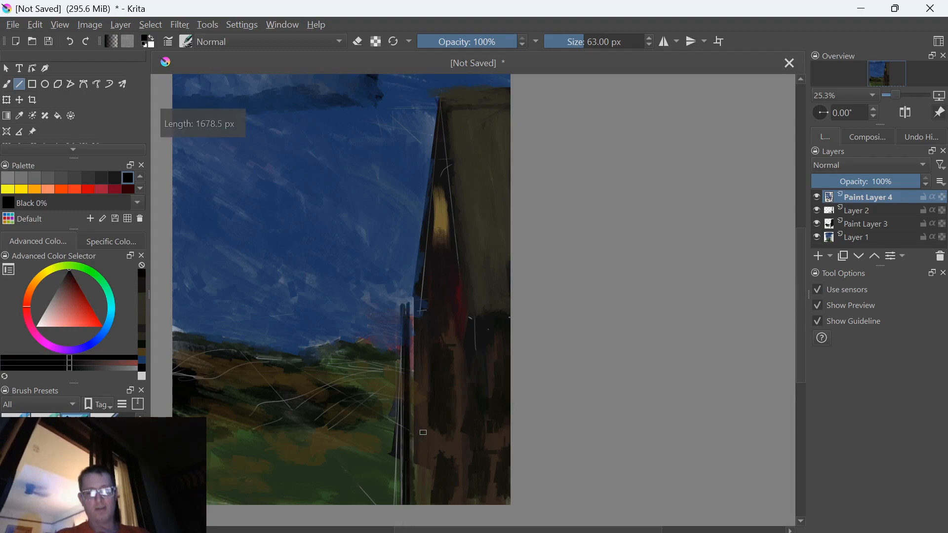
Draw long near-black vertical lines down the lower wall's outer edge, next to the post
drag(418, 331, 420, 520)
drag(419, 351, 423, 517)
mouse_move(424, 367)
mouse_down()
mouse_move(425, 528)
mouse_move(433, 479)
mouse_up()
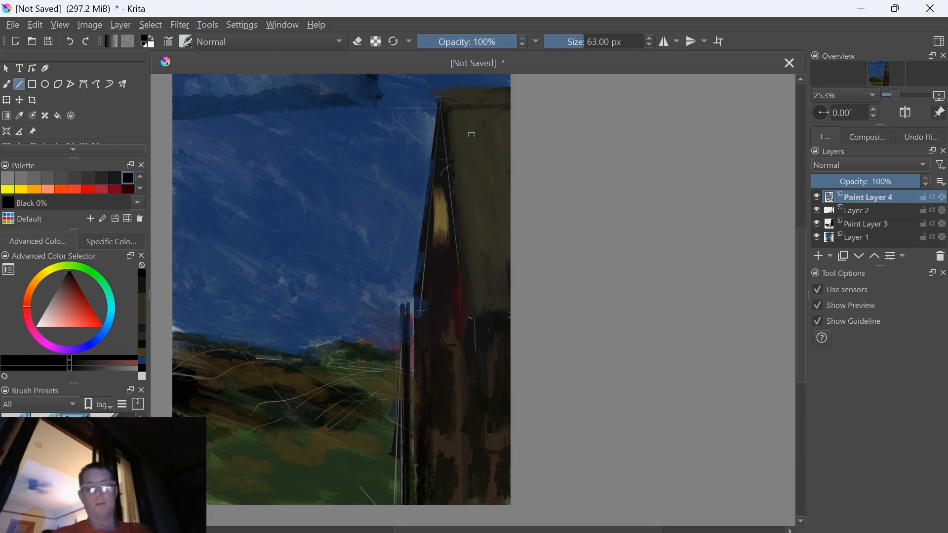
Sample the sky blue, darken it and draw a short straight dark blue line in the middle of the sky
ctrl+click(332, 192)
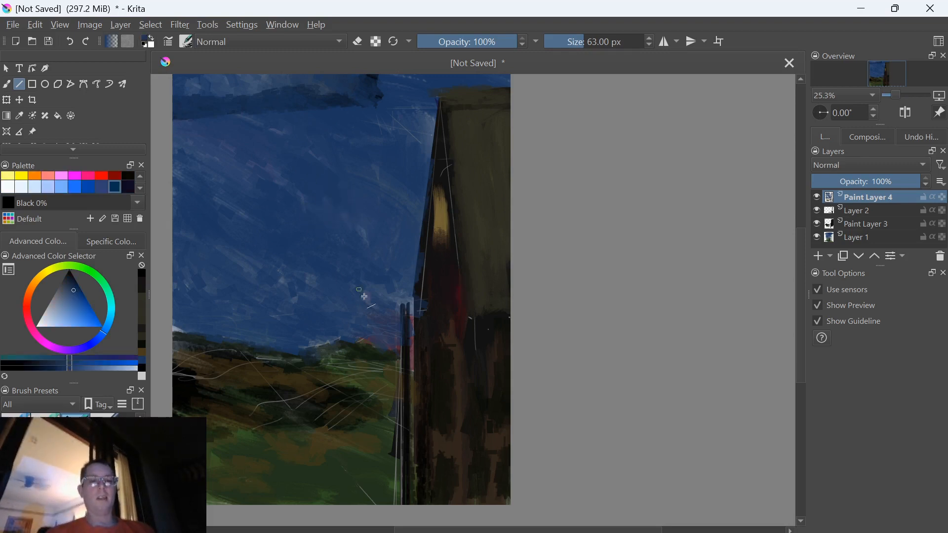
ctrl+click(369, 314)
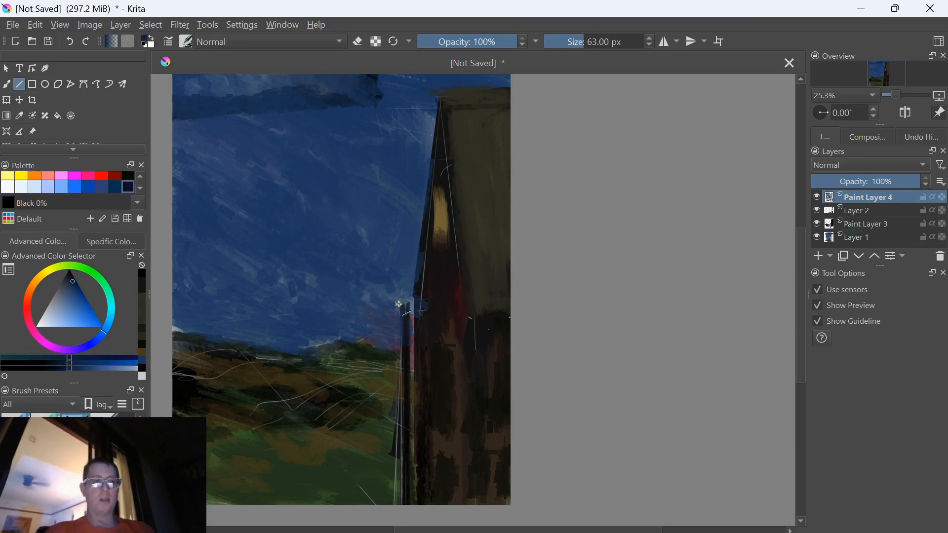
drag(368, 237, 318, 211)
Shift the colour to a muted purple-pink, add strokes in the mid sky and switch back to the Freehand Brush
click(65, 284)
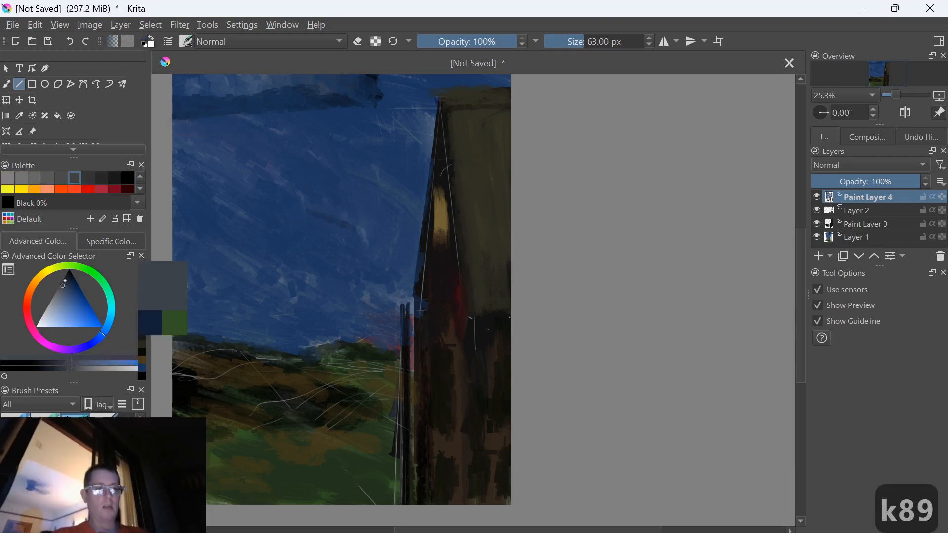
click(43, 340)
click(71, 282)
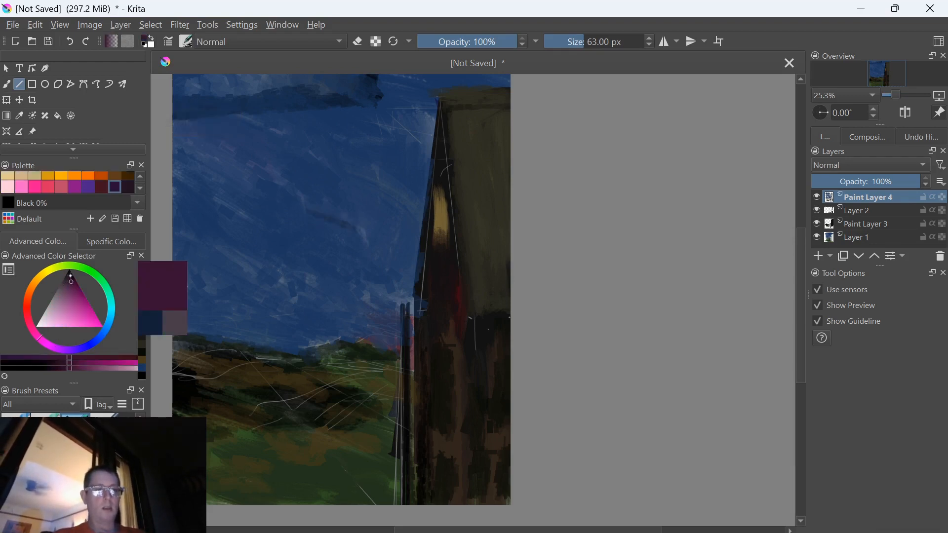
click(56, 291)
click(63, 288)
drag(306, 217, 288, 225)
key(b)
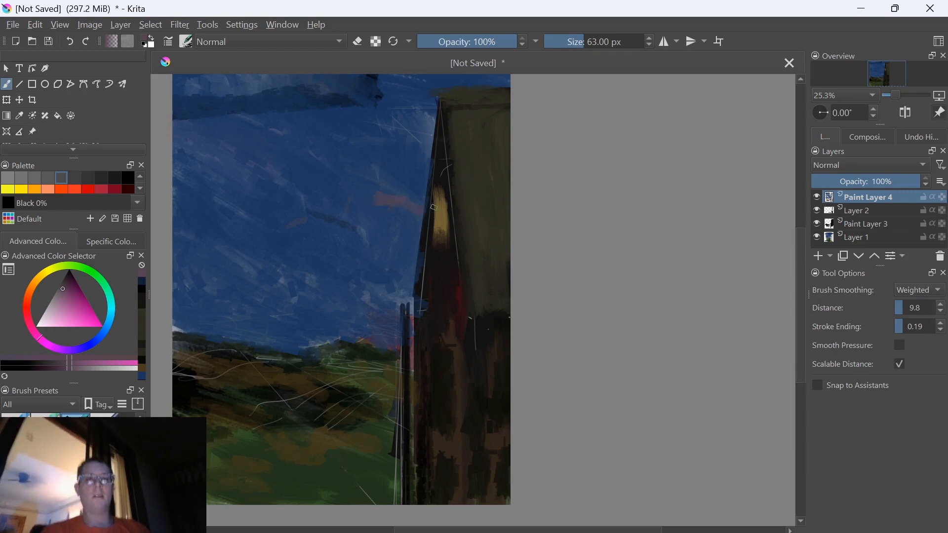
Select Layer 2, darken the purple and paint vertical strokes in the sky beside the building's slanted edge
click(872, 212)
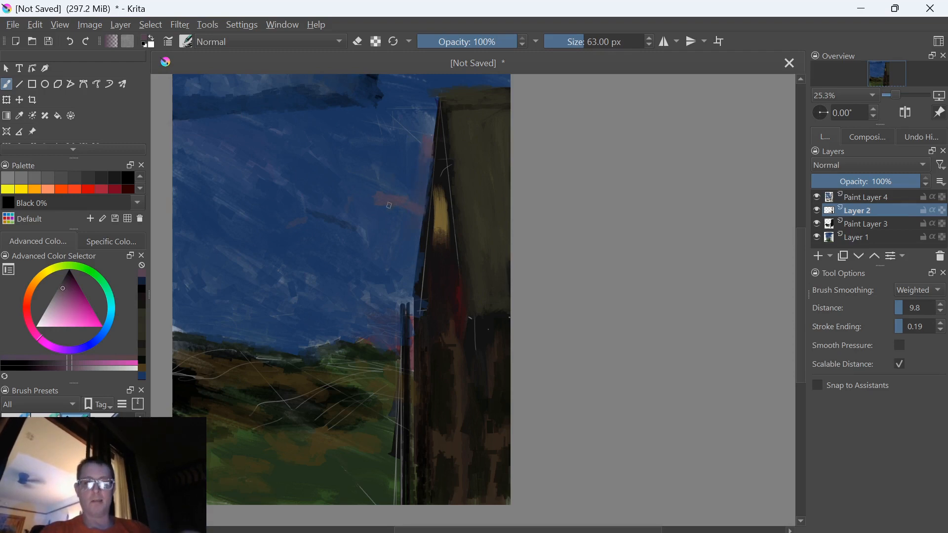
key(k)
mouse_move(410, 145)
mouse_down()
mouse_move(415, 217)
mouse_move(420, 167)
mouse_up()
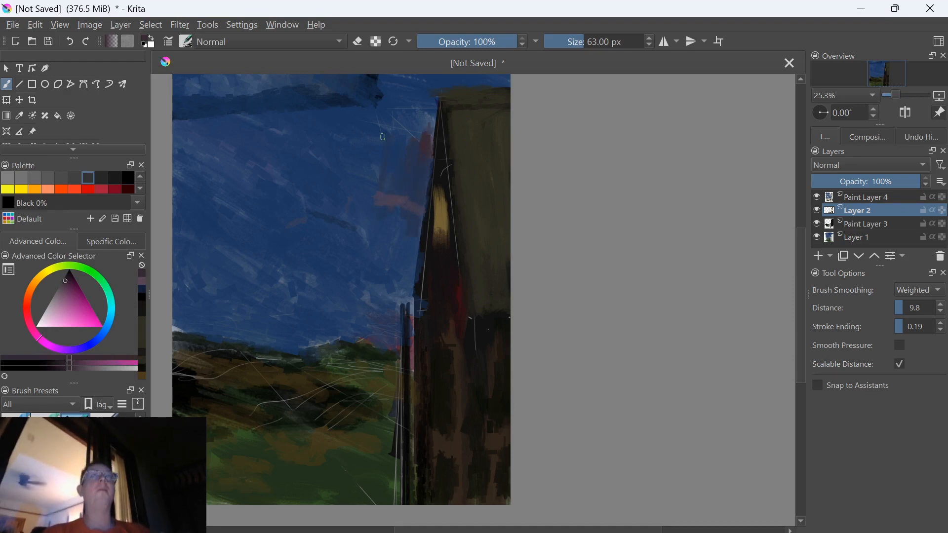
key(k)
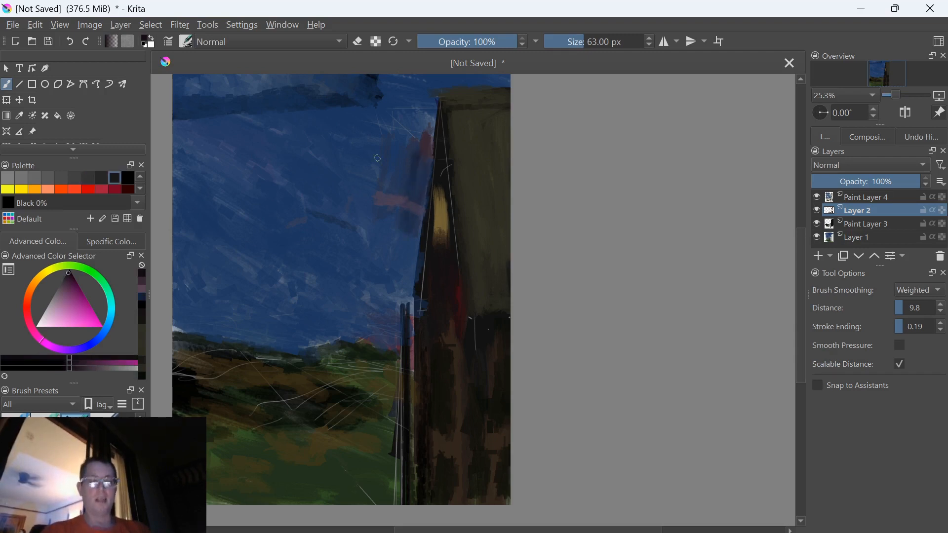
key(k)
shift+drag(233, 375, 370, 348)
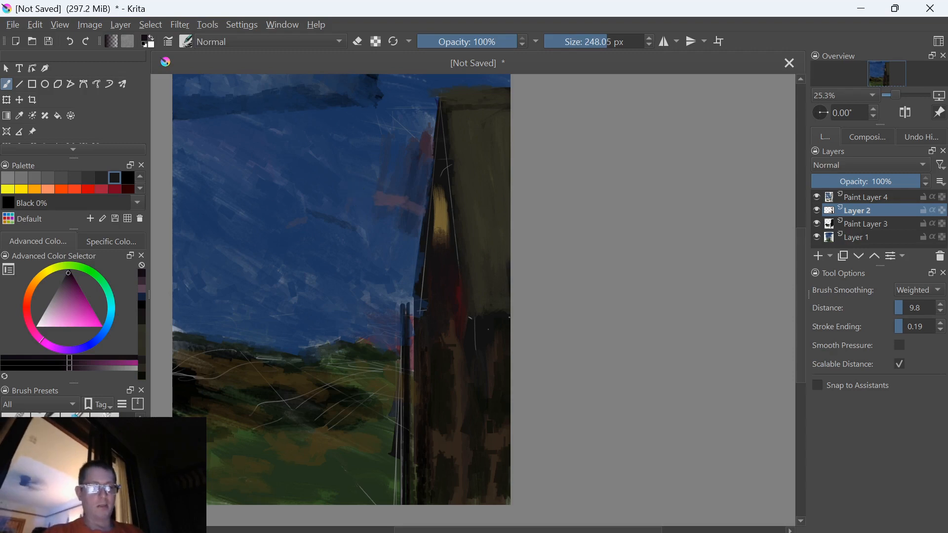
Return to the previous brush preset, show the RGBA-tagged brushes and choose a textured paint brush from them
key(slash)
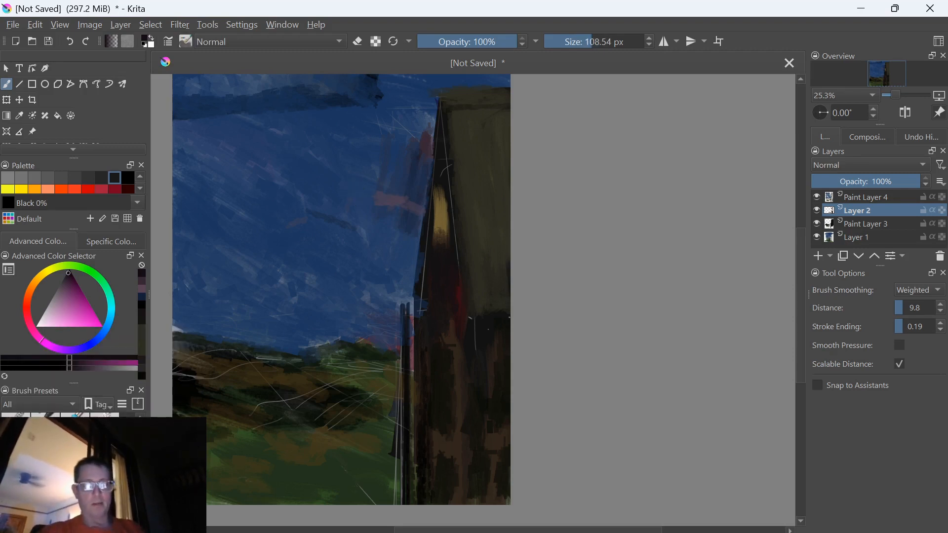
right_click(274, 275)
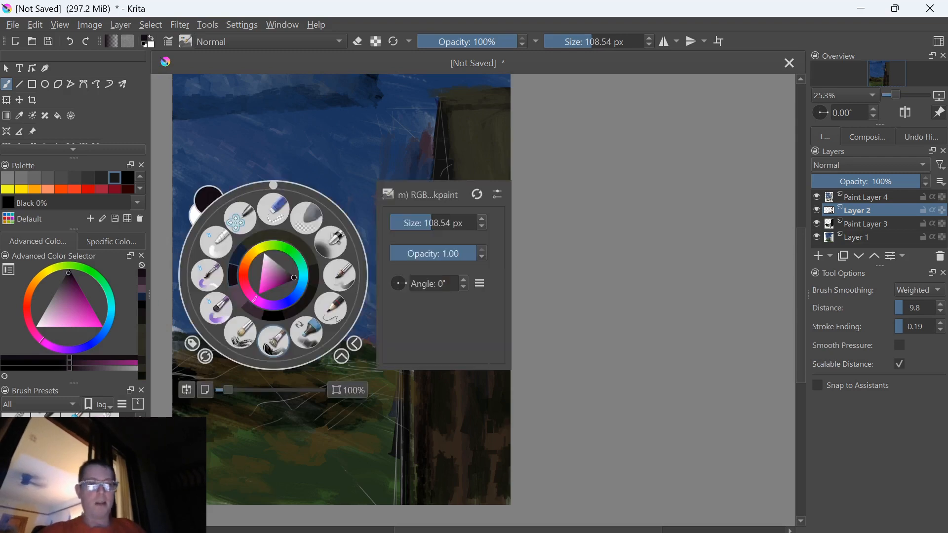
click(193, 345)
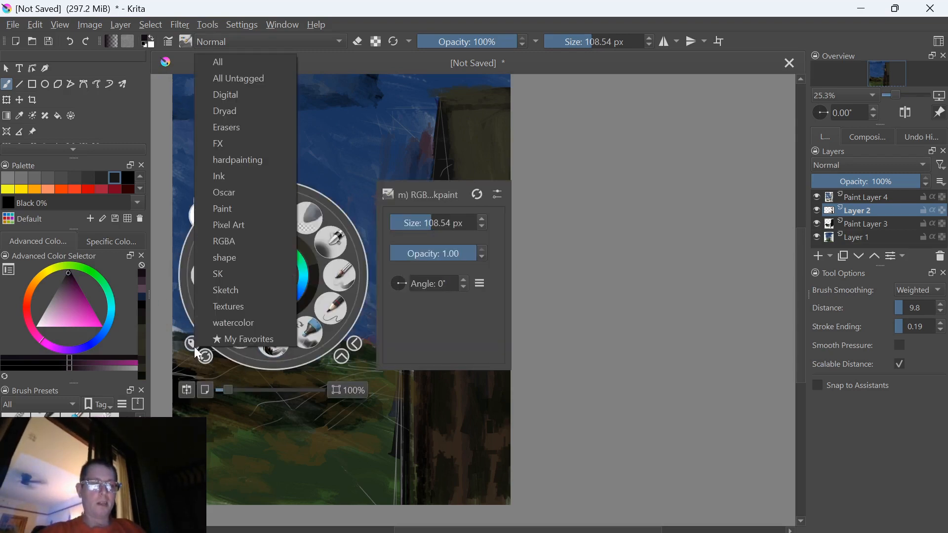
click(226, 242)
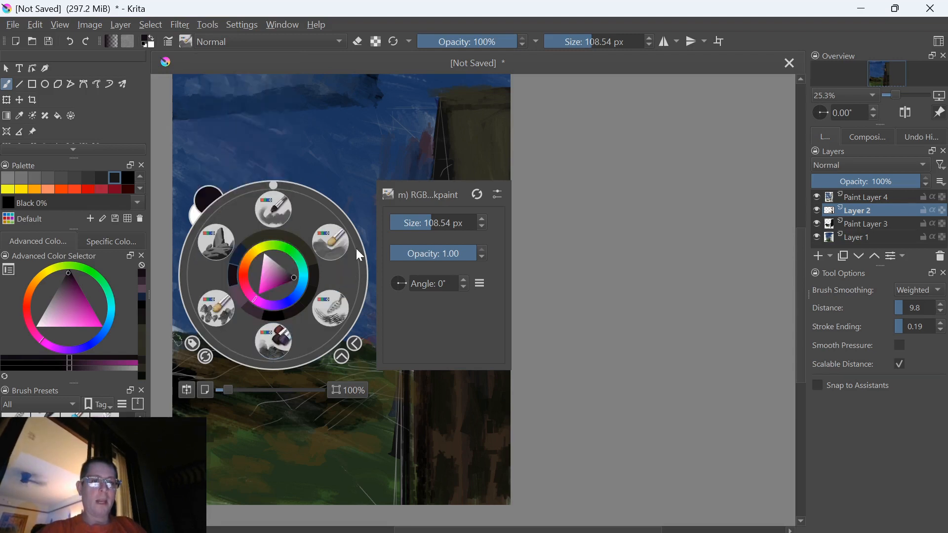
click(337, 251)
Paint a green test patch in the sky with the RGBA brush and sample a dark green from the grass
mouse_move(232, 220)
mouse_down()
mouse_move(276, 243)
mouse_move(247, 241)
mouse_move(236, 230)
mouse_move(272, 265)
mouse_move(223, 236)
mouse_move(228, 221)
mouse_move(229, 266)
mouse_move(260, 276)
mouse_up()
ctrl+click(297, 207)
ctrl+click(285, 466)
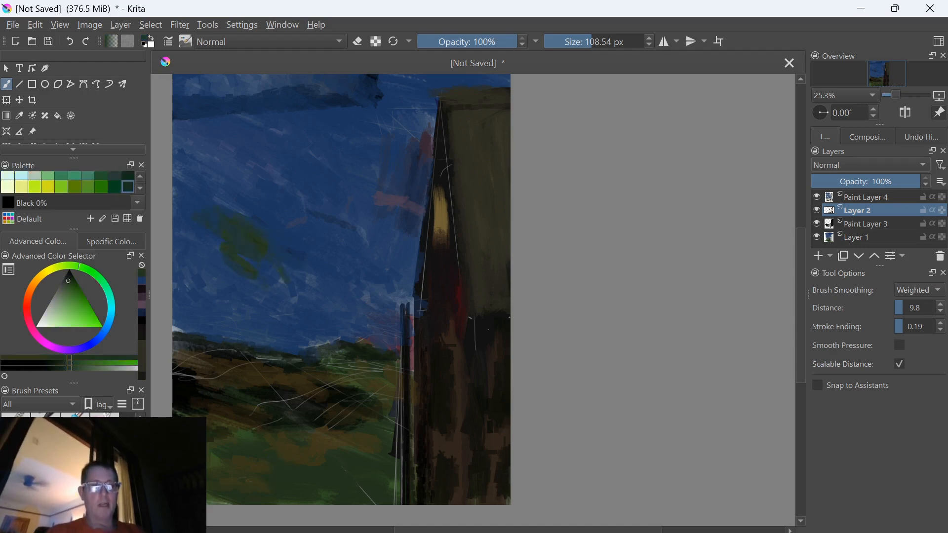
Set the brush size to 126 px and paint more textured strokes over the green patch in the sky
key(bracketleft)
key(bracketleft)
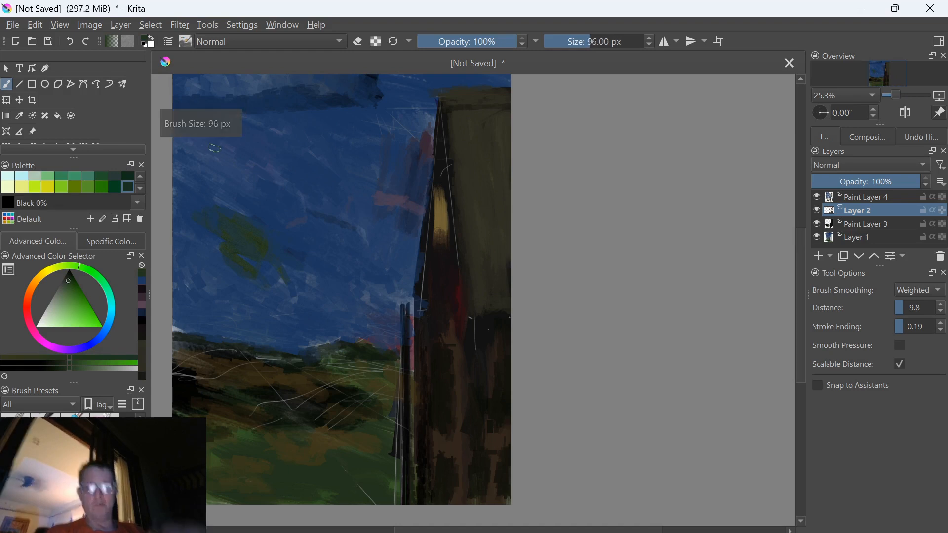
key(bracketright)
key(bracketright)
key(bracketright)
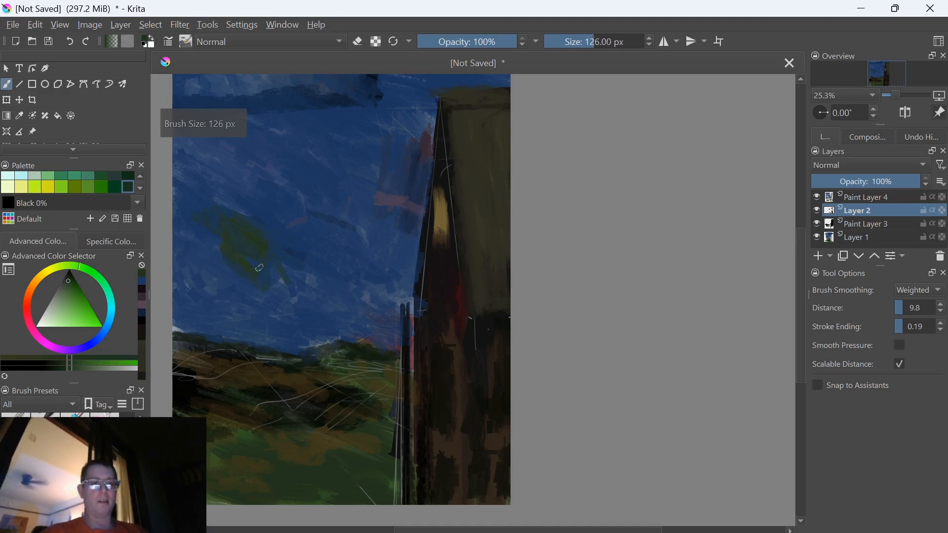
drag(194, 231, 213, 251)
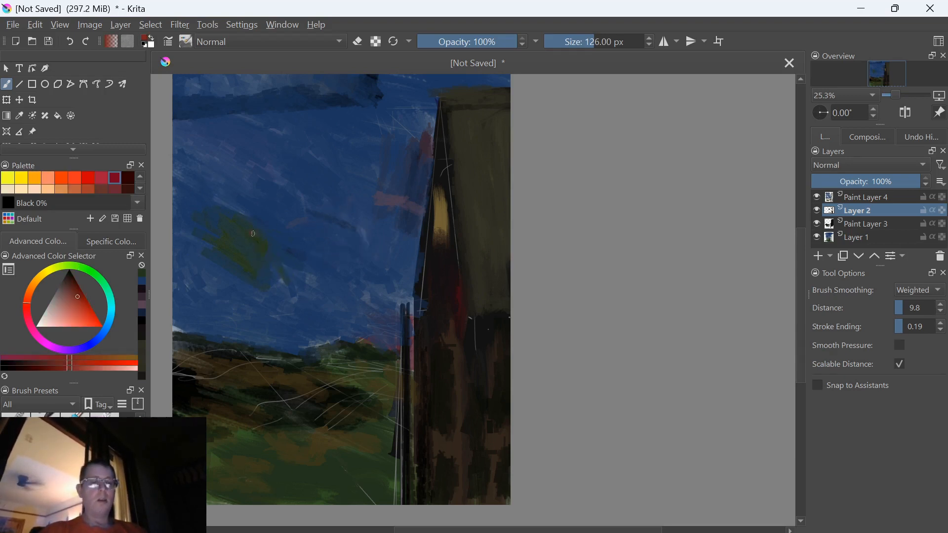
Paint orange-red strokes over the green patch, then sample their reds and dab them above the horizon beside the post
mouse_move(215, 199)
mouse_down()
mouse_move(266, 253)
mouse_move(218, 223)
mouse_up()
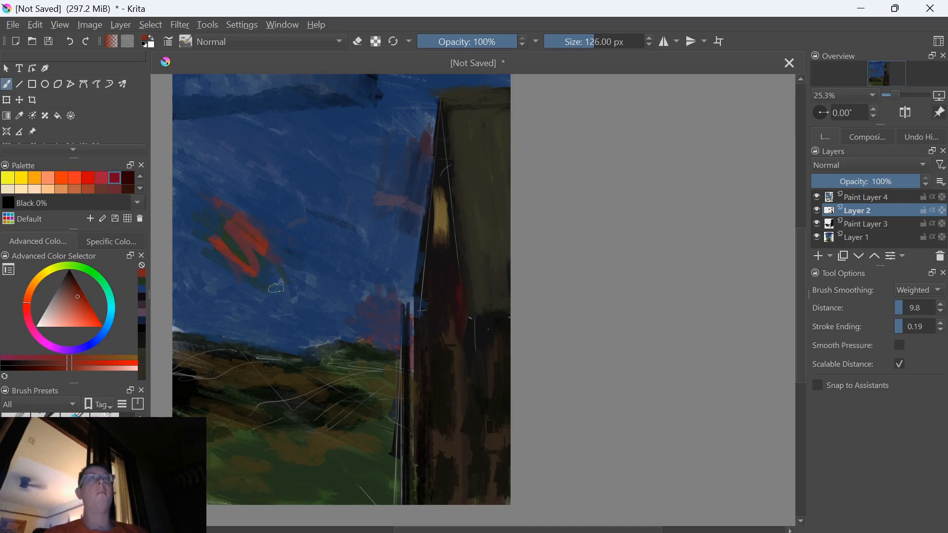
ctrl+click(268, 250)
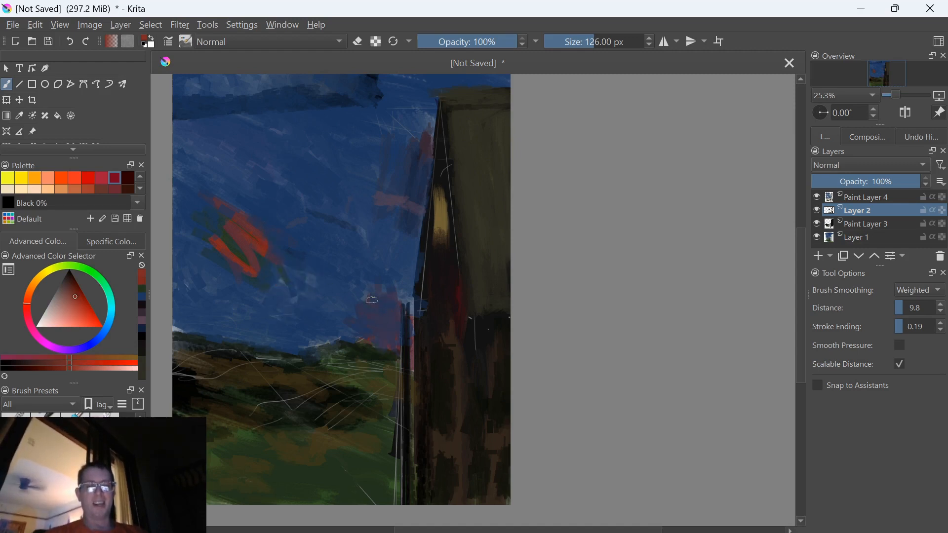
ctrl+click(275, 248)
drag(363, 297, 364, 323)
ctrl+click(263, 239)
ctrl+click(259, 243)
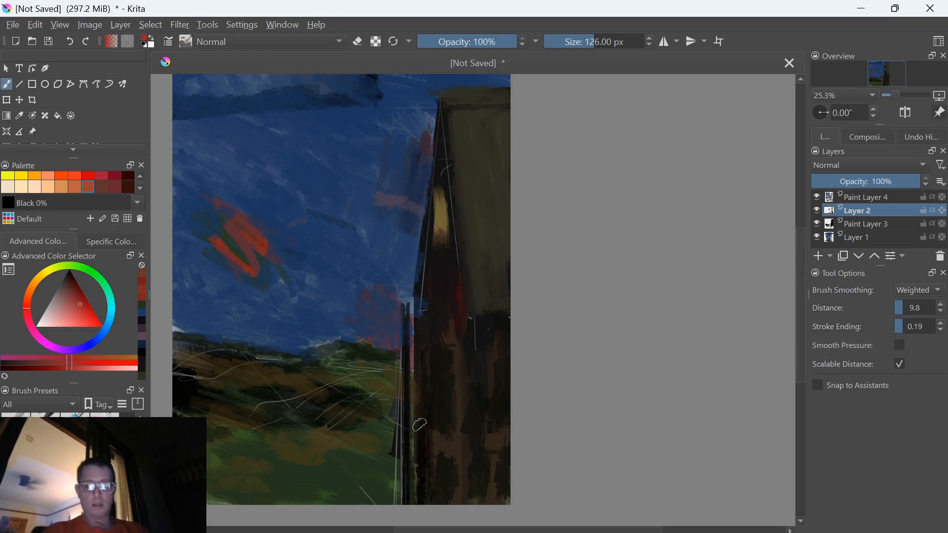
Dab red above the horizon beside the post, make Paint Layer 4 active and add a short red stroke over the patch
key(r)
mouse_move(366, 307)
mouse_down()
mouse_move(377, 294)
mouse_move(368, 301)
mouse_move(384, 327)
mouse_up()
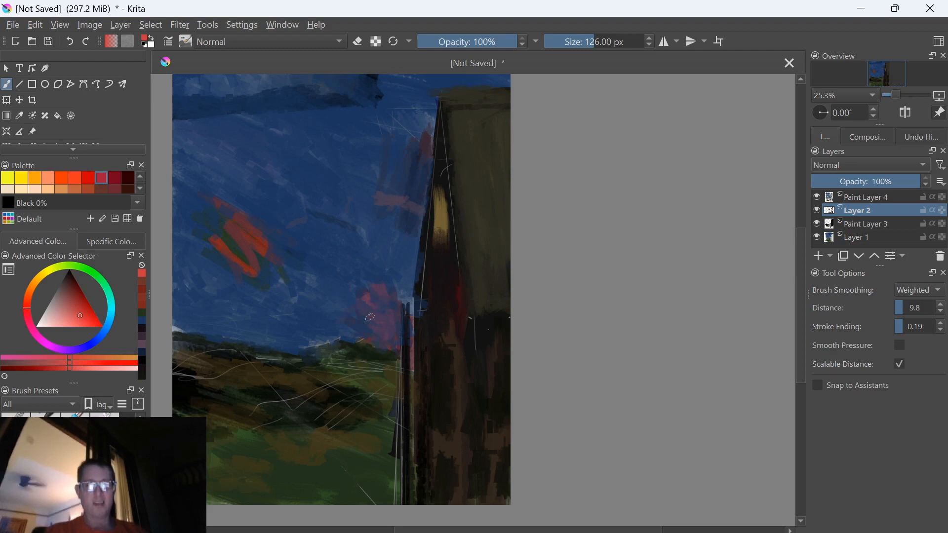
click(871, 197)
drag(374, 285, 374, 294)
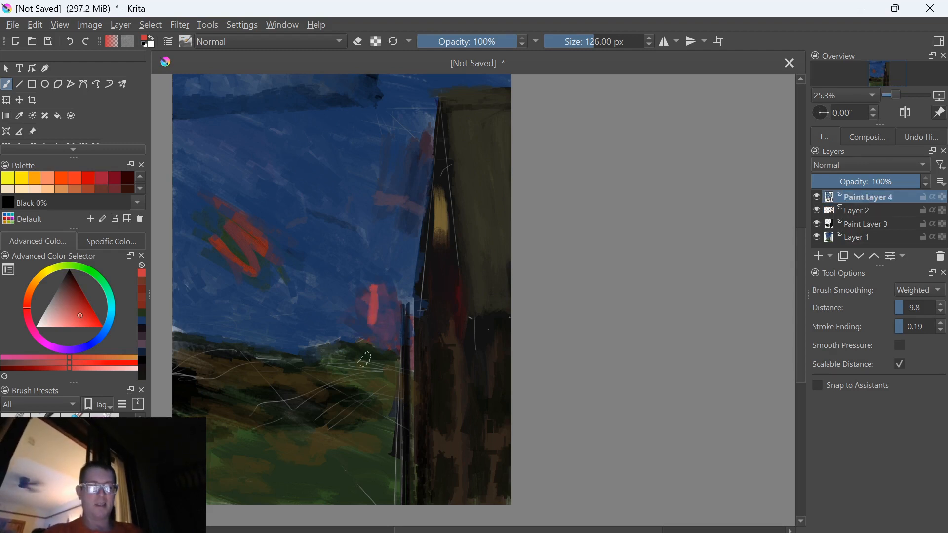
Sample a dark blue from the sky and paint over the red patch beside the post, enlarging the brush to about 319 px
ctrl+click(339, 318)
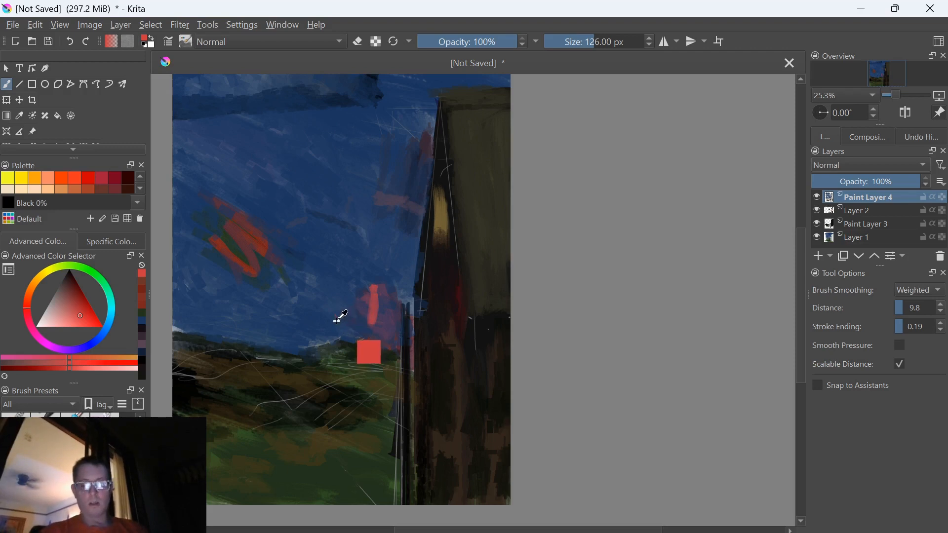
drag(373, 296, 379, 310)
ctrl+click(375, 302)
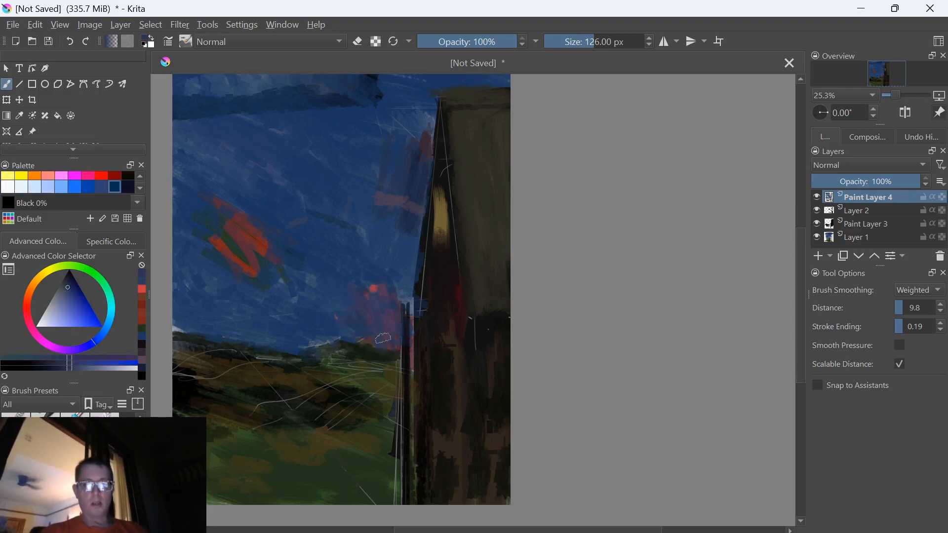
shift+drag(350, 326, 415, 363)
mouse_move(385, 333)
mouse_down()
mouse_move(383, 293)
mouse_move(389, 328)
mouse_move(383, 299)
mouse_move(367, 317)
mouse_up()
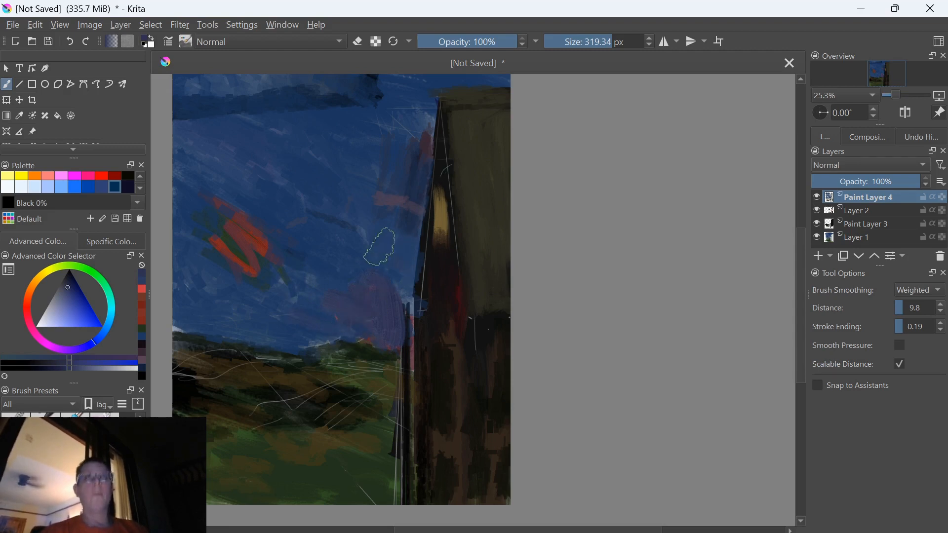
Reduce the brush size to 230 px and paint muted violet strokes up the sky alongside the building's edge
key(bracketleft)
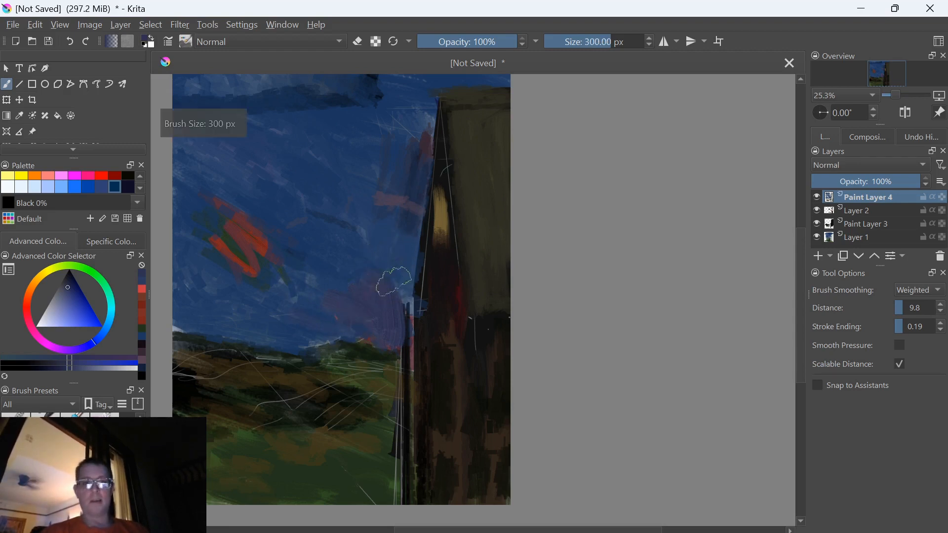
key(bracketleft)
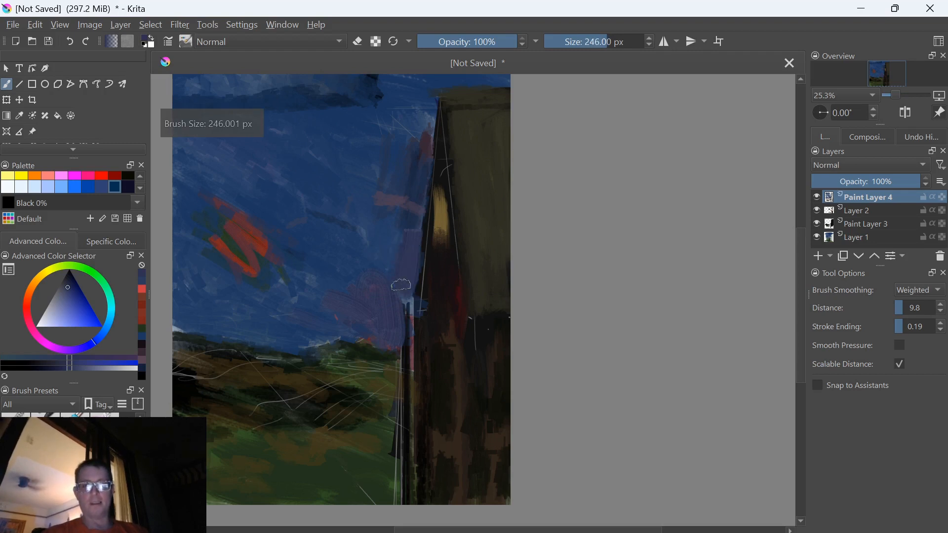
key(bracketleft)
key(bracketleft)
key(bracketleft)
key(bracketleft)
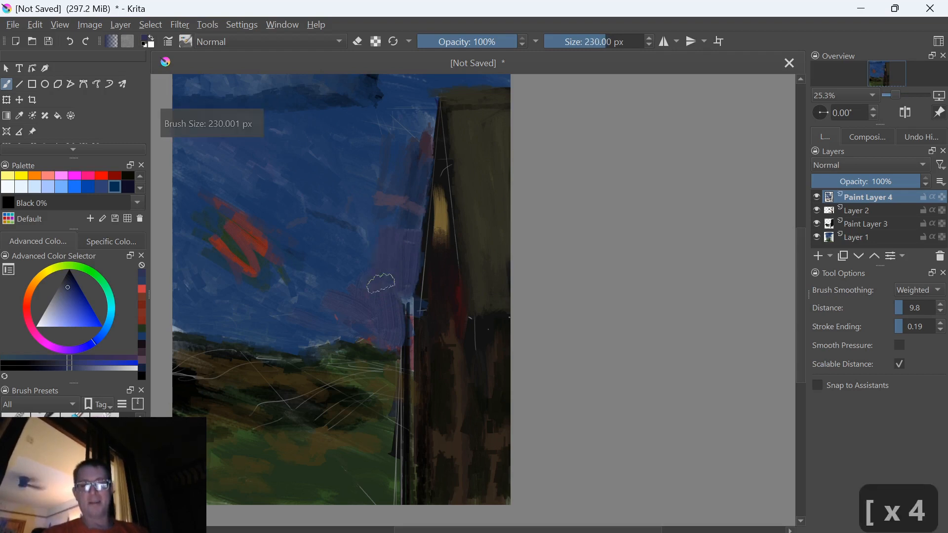
Sample a near-black from the building, set the brush size to 68 px and touch up the building's edge against the violet sky
ctrl+click(423, 268)
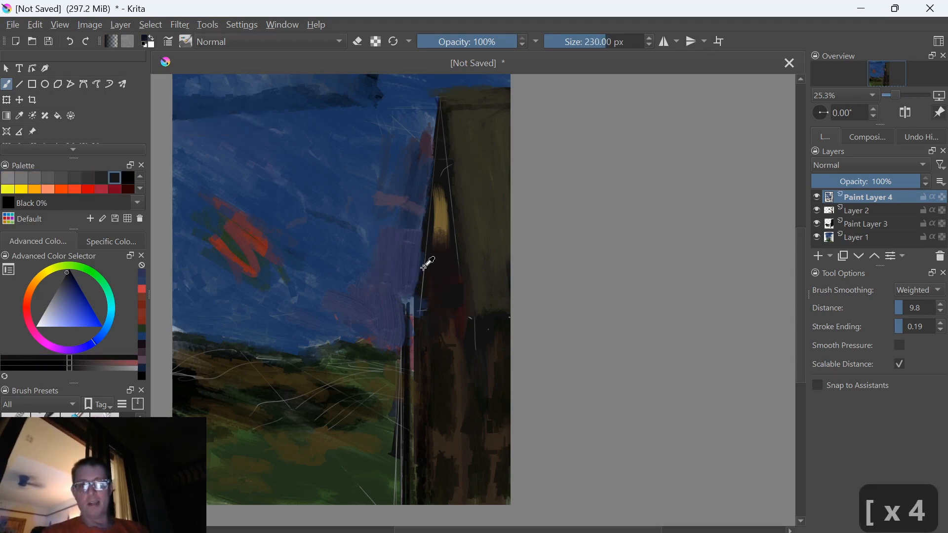
key(bracketleft)
key(bracketleft)
key(bracketleft)
key(bracketleft)
key(bracketleft)
key(bracketleft)
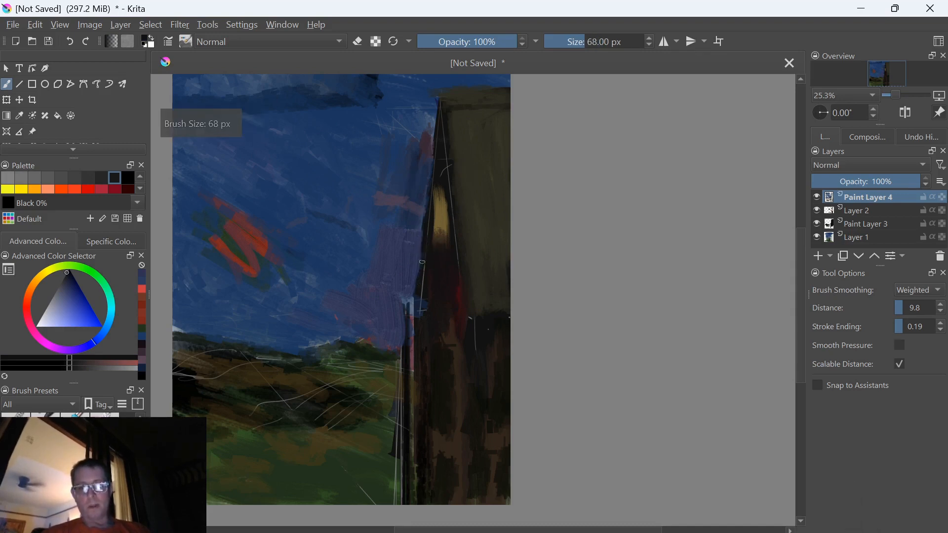
drag(427, 238, 422, 233)
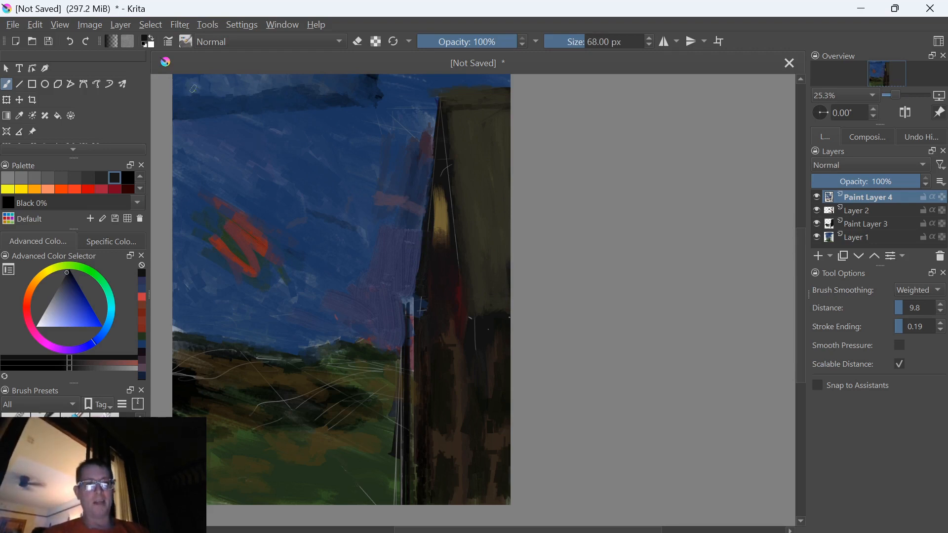
Paint small white, grey and black test dabs in the upper-left corner of the sky
click(36, 326)
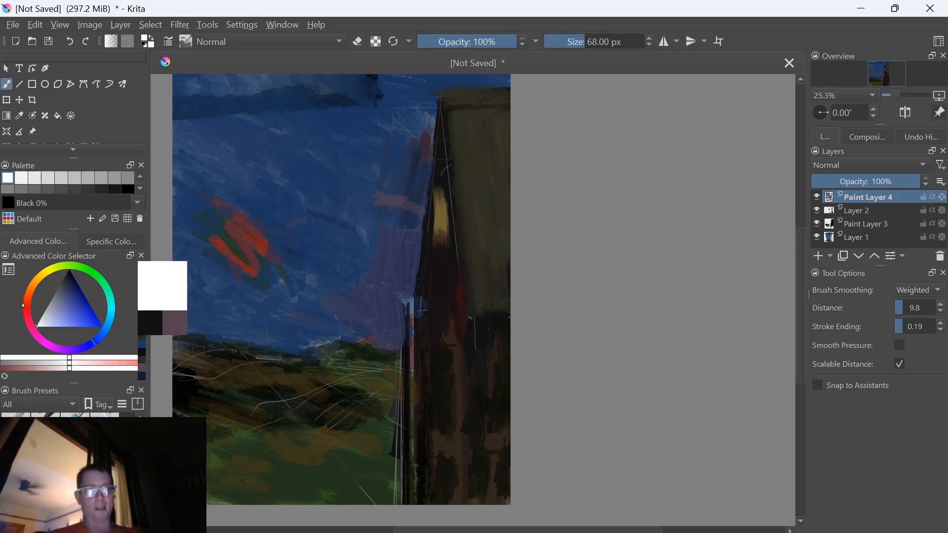
drag(58, 295, 53, 296)
drag(187, 89, 180, 111)
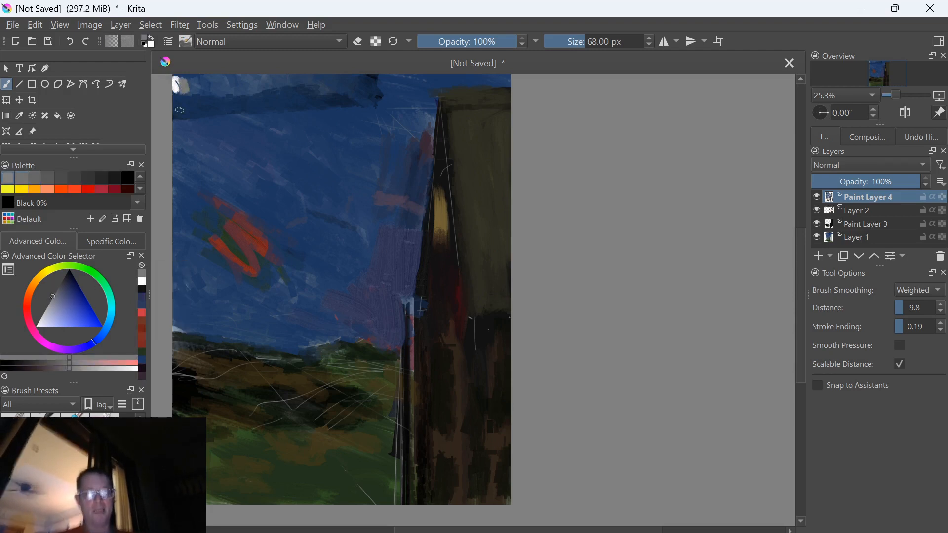
click(128, 177)
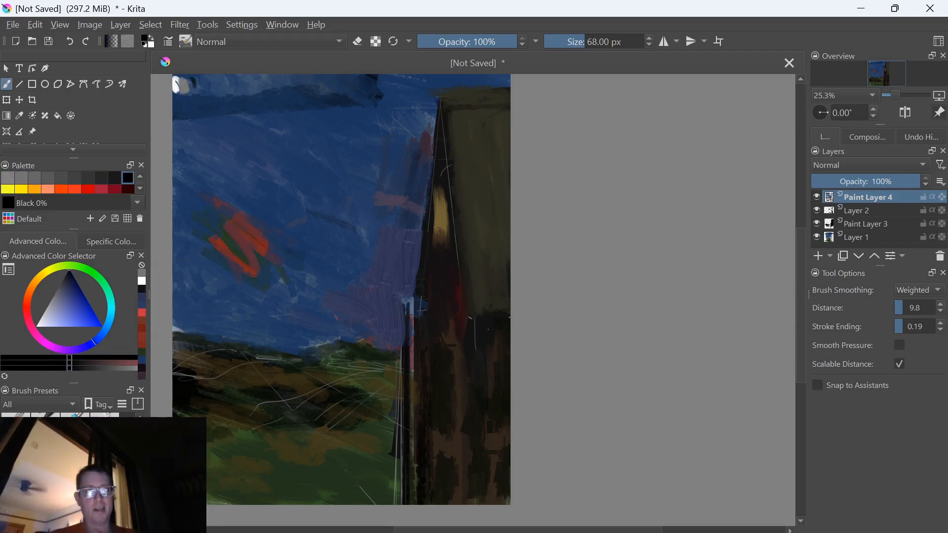
drag(188, 90, 193, 79)
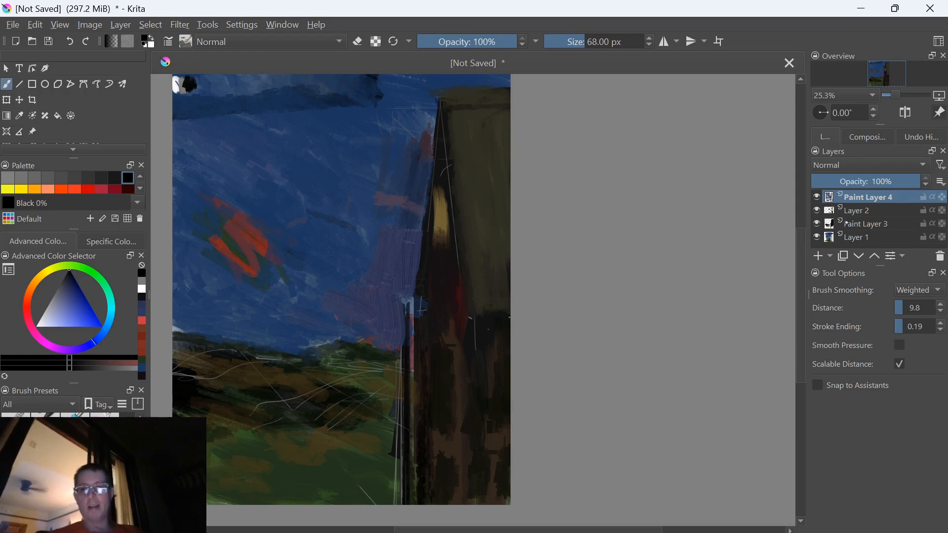
Sample several dark greens from the grass and a muted blue from the sky beside the building
ctrl+click(371, 421)
ctrl+click(387, 411)
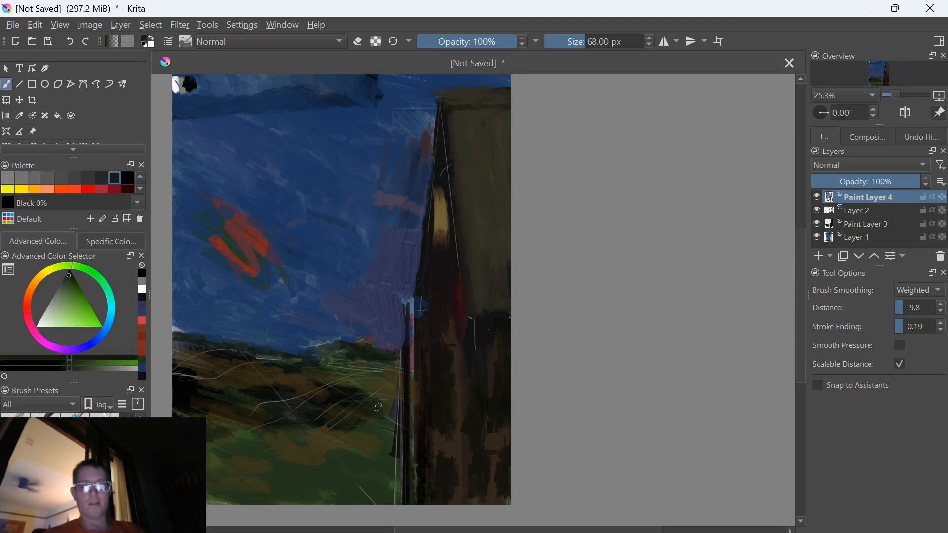
ctrl+click(379, 390)
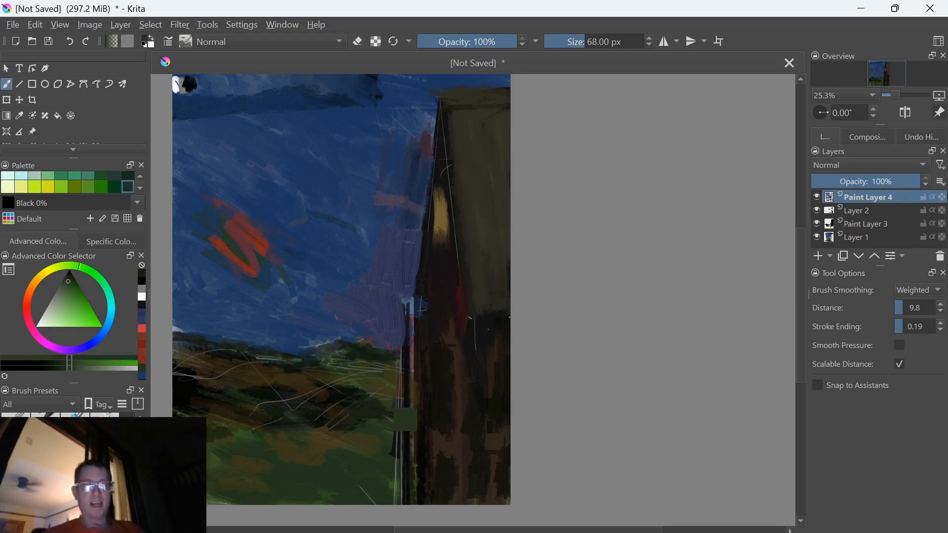
drag(347, 390, 352, 395)
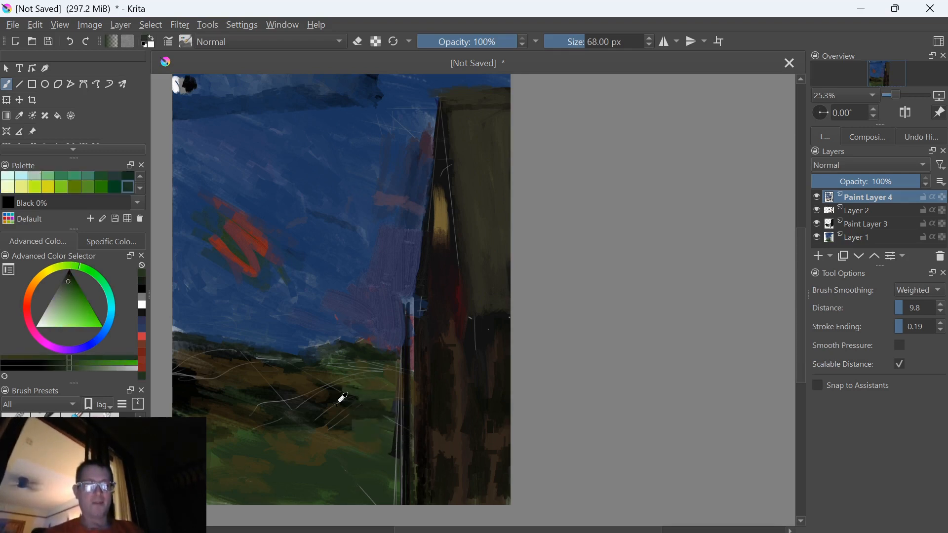
ctrl+click(340, 401)
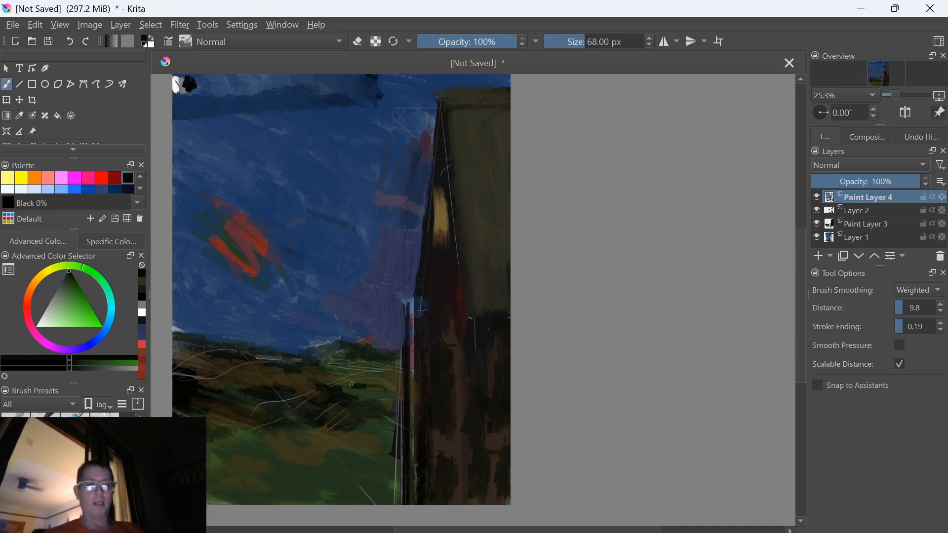
ctrl+click(372, 232)
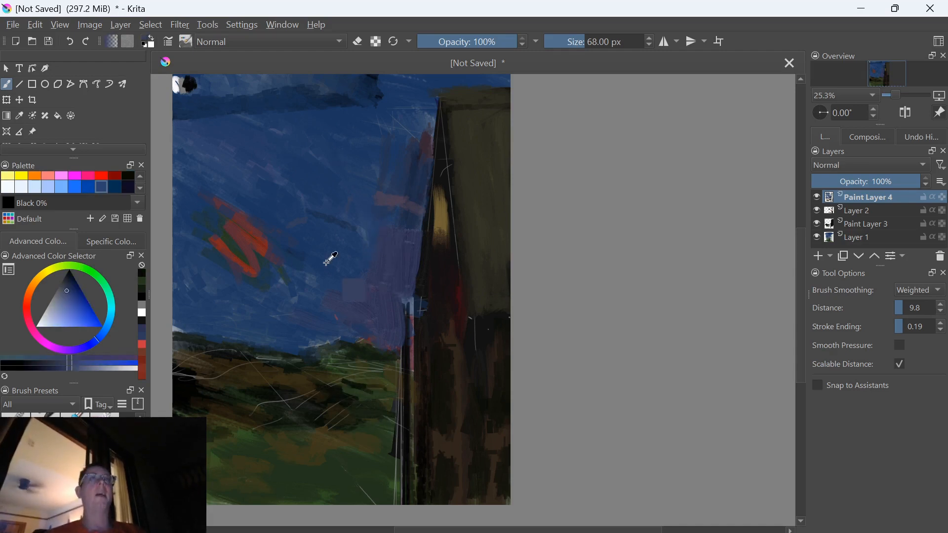
Sample a dark blue from the upper sky and paint a dark cloud beside the building, enlarging the brush from 84 to 135 px
ctrl+click(380, 129)
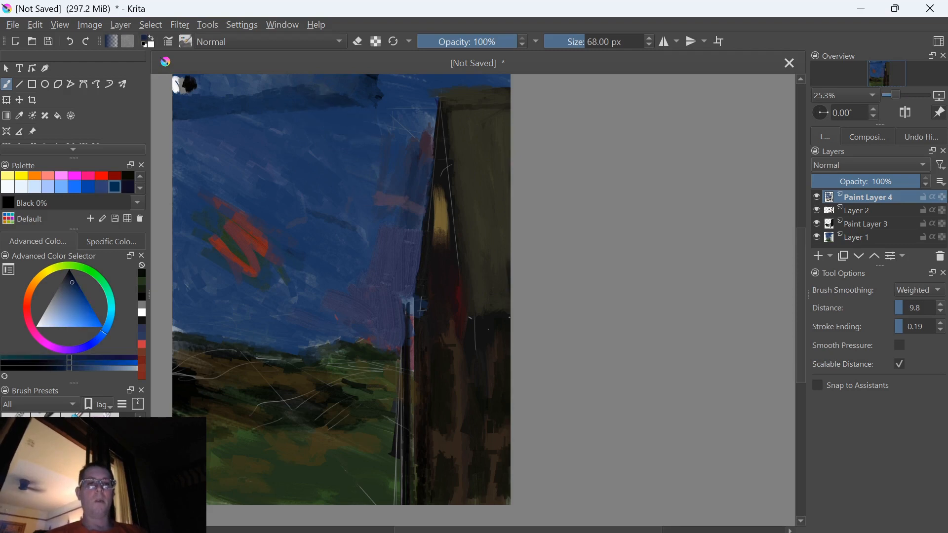
key(bracketright)
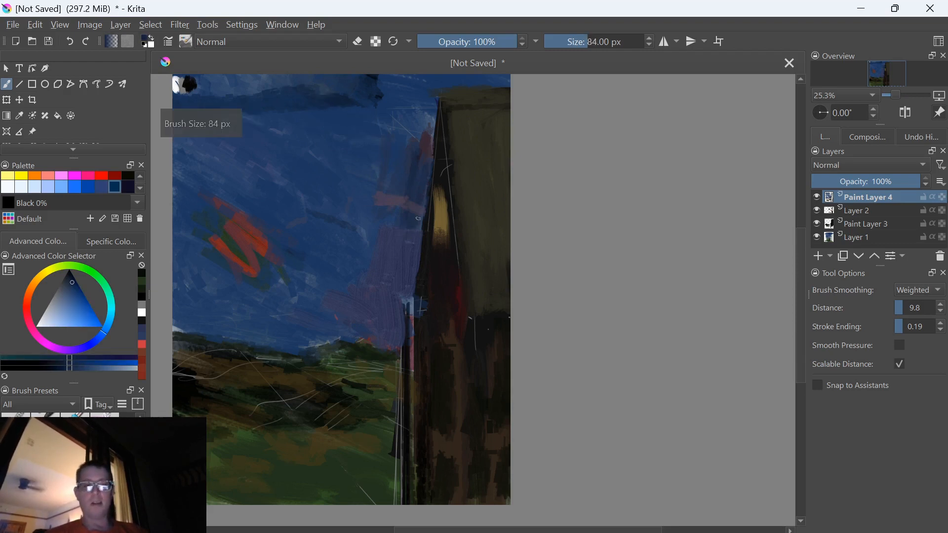
mouse_move(421, 231)
mouse_down()
mouse_move(387, 222)
mouse_move(368, 237)
mouse_move(394, 234)
mouse_move(350, 232)
mouse_move(329, 213)
mouse_up()
key(bracketright)
key(bracketright)
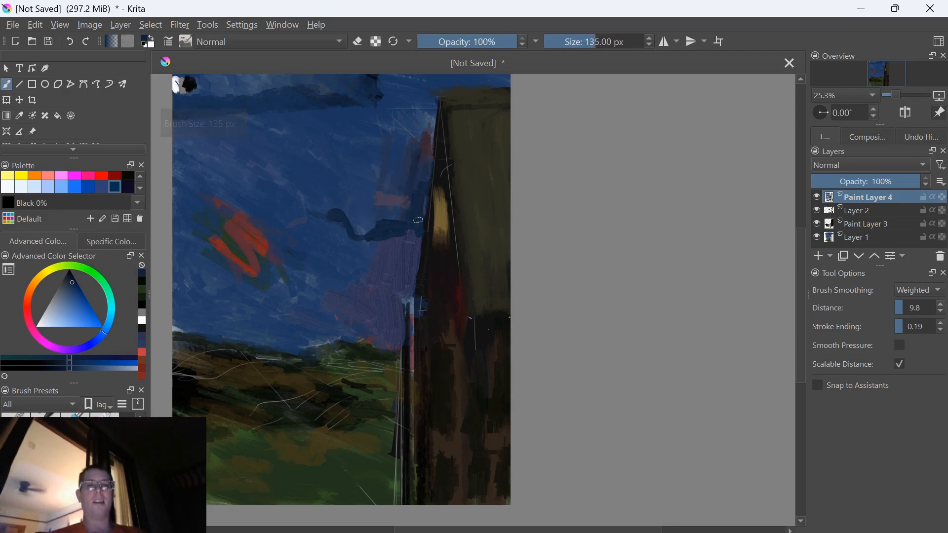
mouse_move(408, 211)
mouse_down()
mouse_move(360, 230)
mouse_move(350, 221)
mouse_move(361, 218)
mouse_move(240, 166)
mouse_move(311, 193)
mouse_move(357, 192)
mouse_up()
Enlarge the brush to 320 px and extend the dark blue cloud across the upper sky with broad strokes
key(bracketright)
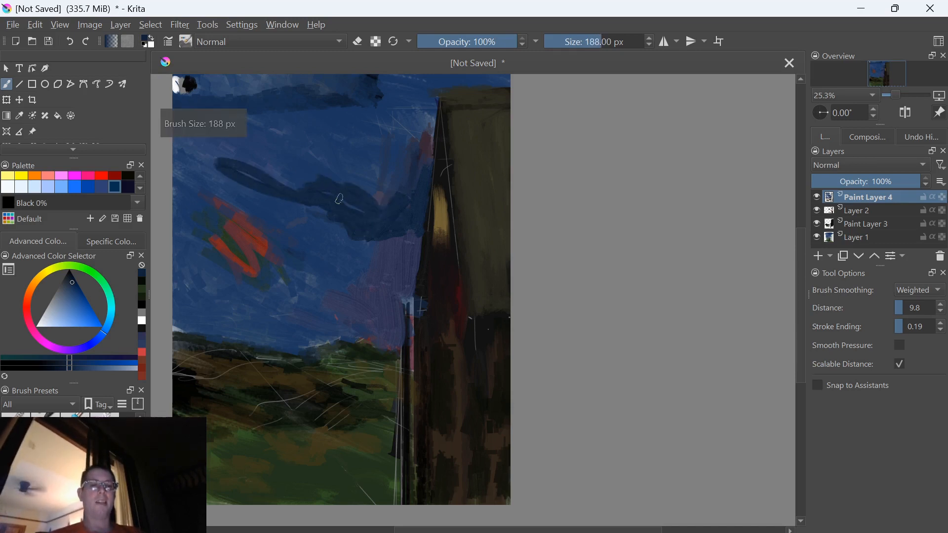
key(bracketright)
key(bracketright)
key(bracketright)
key(bracketright)
key(bracketright)
key(bracketright)
key(bracketright)
key(bracketright)
key(bracketright)
key(bracketright)
key(bracketright)
key(bracketright)
key(bracketright)
mouse_move(256, 170)
mouse_down()
mouse_move(308, 184)
mouse_move(263, 164)
mouse_move(361, 188)
mouse_move(414, 166)
mouse_up()
drag(419, 201, 414, 118)
drag(372, 161, 316, 156)
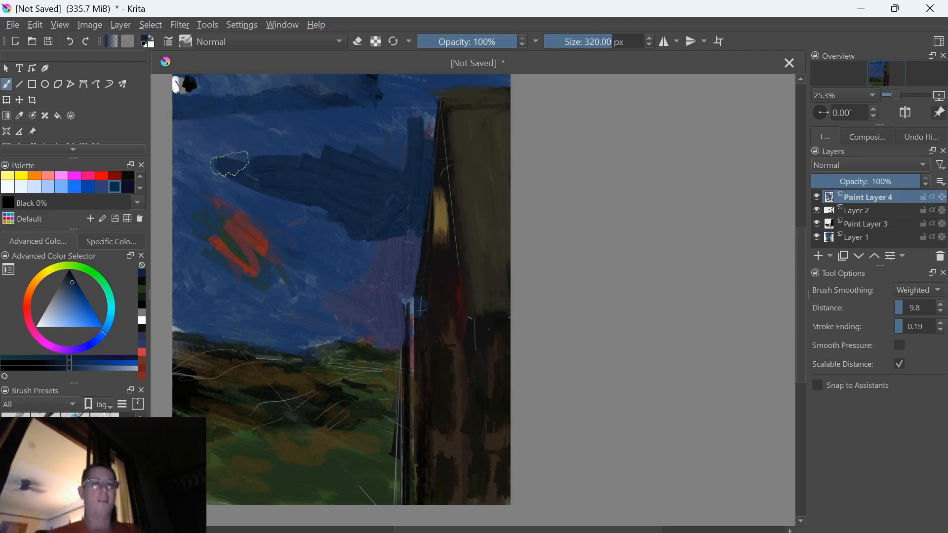
mouse_move(199, 145)
mouse_down()
mouse_move(192, 146)
mouse_move(207, 182)
mouse_up()
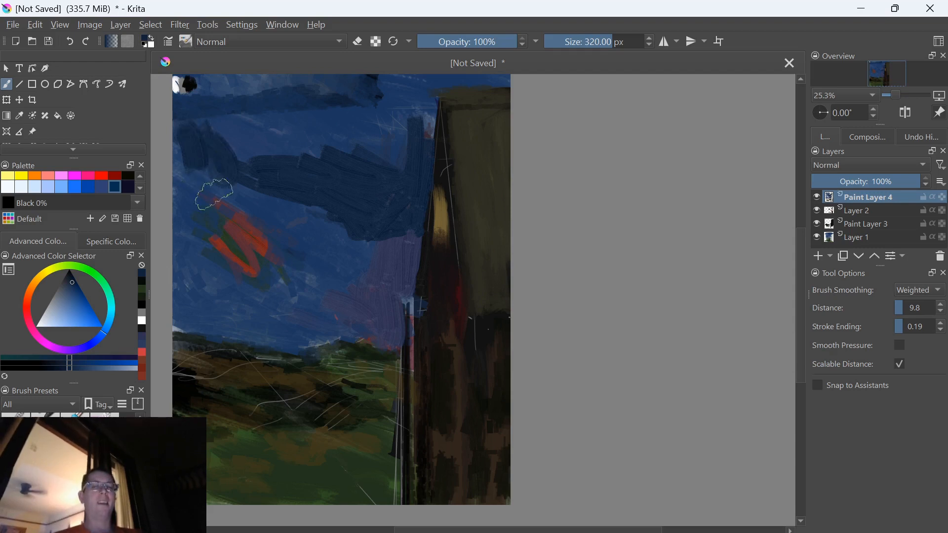
mouse_move(306, 118)
mouse_down()
mouse_move(315, 161)
mouse_move(241, 138)
mouse_move(277, 152)
mouse_up()
drag(231, 124, 278, 120)
Darken the blue and brush darker textured strokes into the cloud next to the building's top
key(k)
mouse_move(366, 143)
mouse_down()
mouse_move(388, 167)
mouse_move(384, 118)
mouse_up()
mouse_move(315, 110)
mouse_down()
mouse_move(380, 165)
mouse_move(366, 164)
mouse_up()
mouse_move(406, 139)
mouse_down()
mouse_move(423, 154)
mouse_move(416, 103)
mouse_up()
mouse_move(363, 157)
mouse_down()
mouse_move(321, 96)
mouse_move(289, 81)
mouse_up()
ctrl+click(356, 181)
mouse_move(362, 186)
mouse_down()
mouse_move(379, 207)
mouse_move(345, 144)
mouse_move(368, 154)
mouse_up()
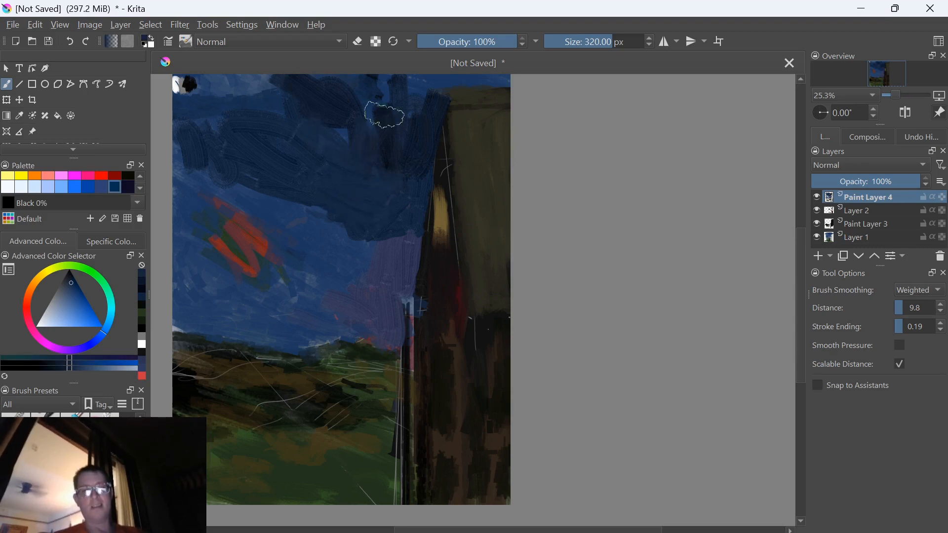
Sample a near-black from the building, reduce the brush size to 78 px and darken the colour to black
ctrl+click(466, 258)
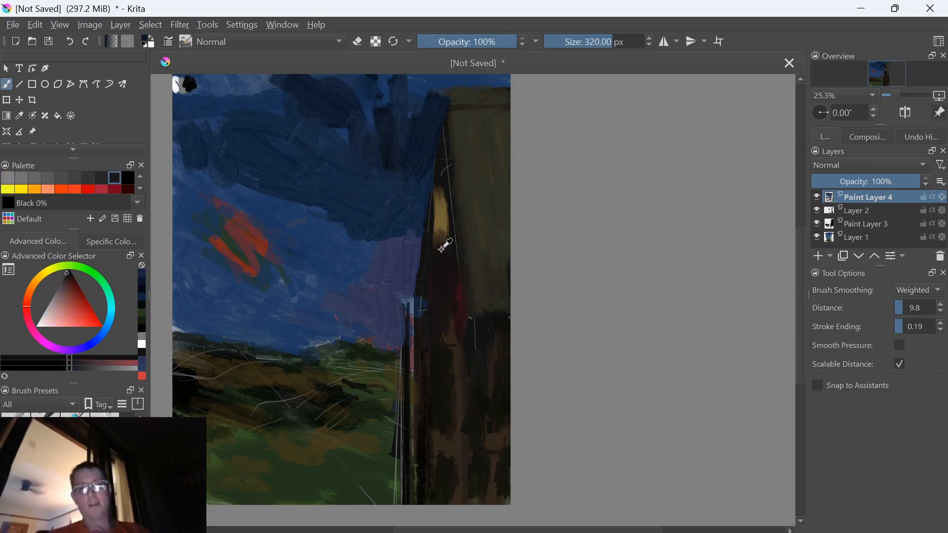
key(bracketleft)
key(bracketleft)
key(bracketleft)
key(bracketleft)
key(bracketleft)
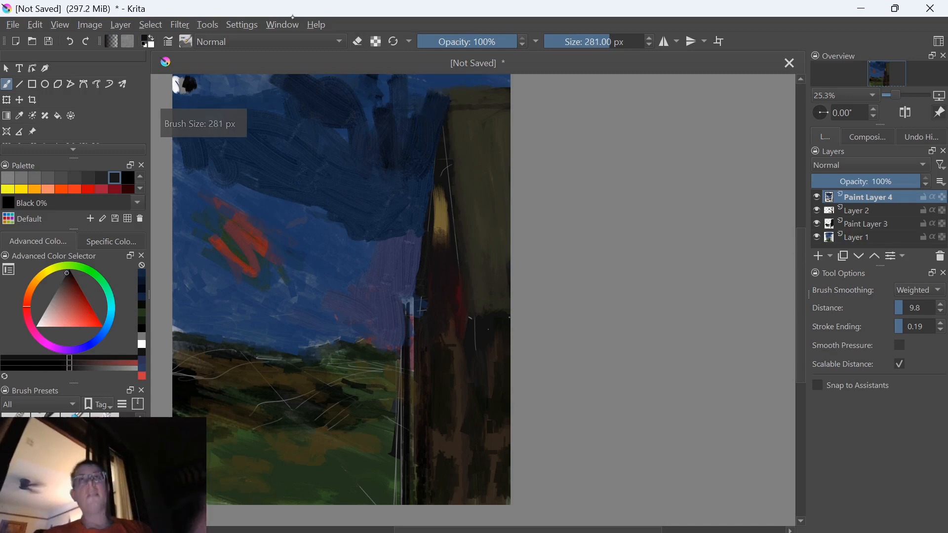
key(bracketleft)
key(bracketleft)
key(bracketleft)
key(bracketleft)
key(bracketleft)
key(bracketleft)
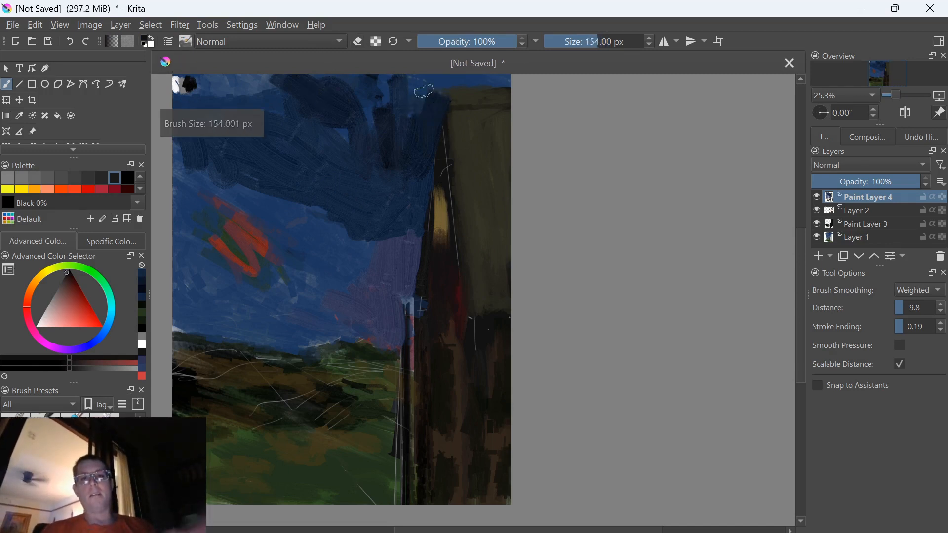
key(bracketleft)
key(bracketleft)
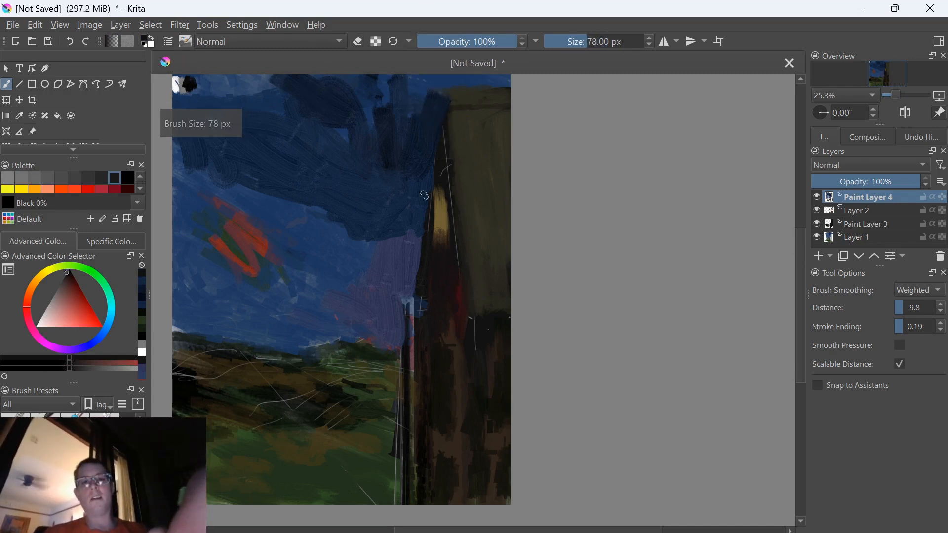
key(k)
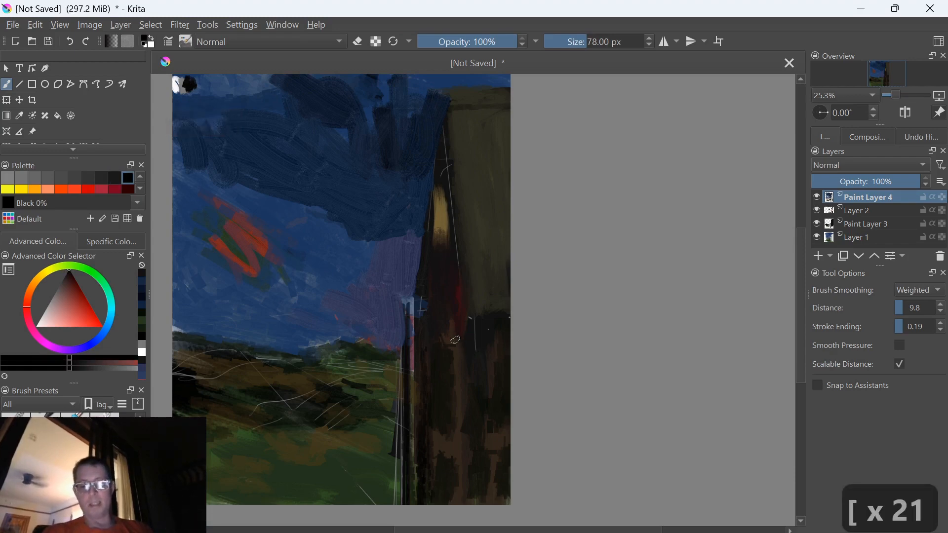
Reduce the brush size to 63 px and paint black strokes down the building's corner over the thin white guide line
key(ctrl+plus)
key(ctrl+plus)
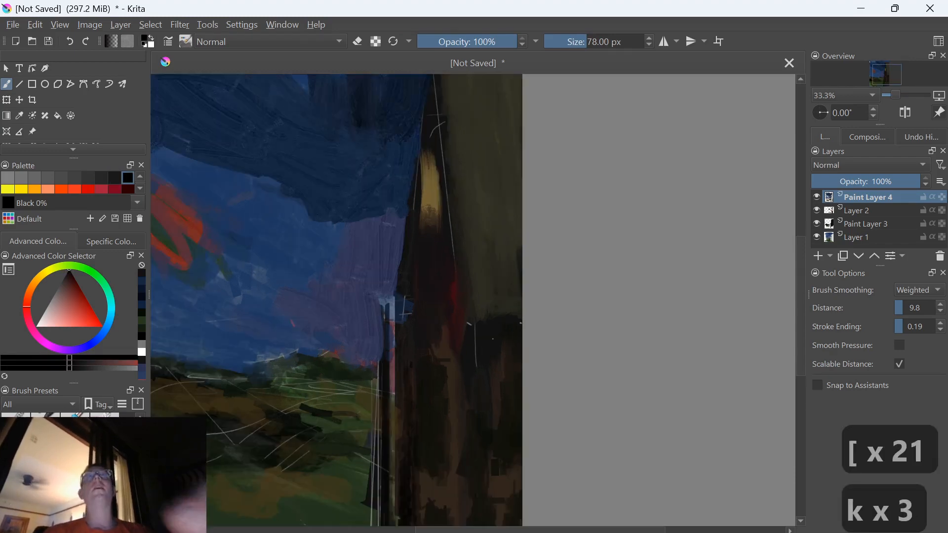
drag(402, 165, 432, 402)
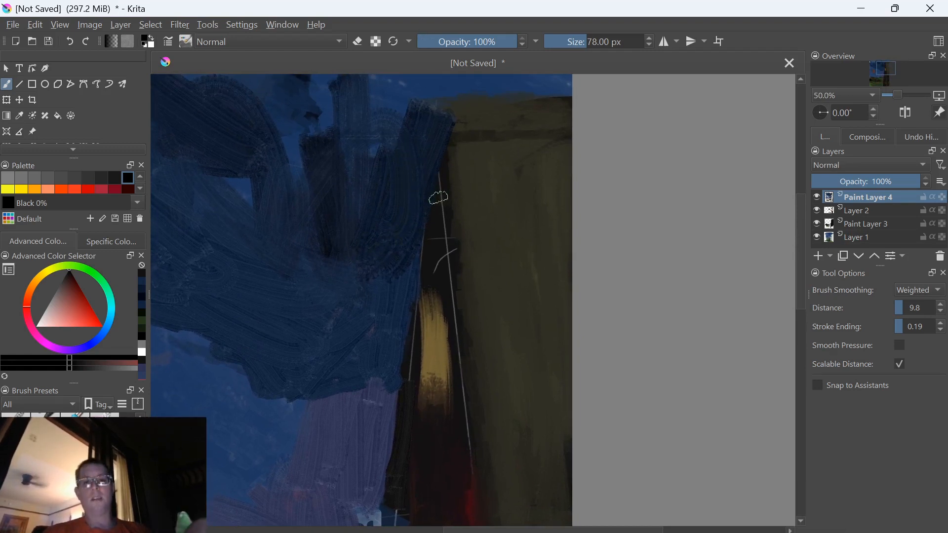
key(bracketleft)
key(bracketleft)
key(bracketleft)
drag(431, 105, 468, 439)
mouse_move(470, 394)
mouse_down()
mouse_move(470, 501)
mouse_move(481, 514)
mouse_up()
drag(434, 433, 396, 274)
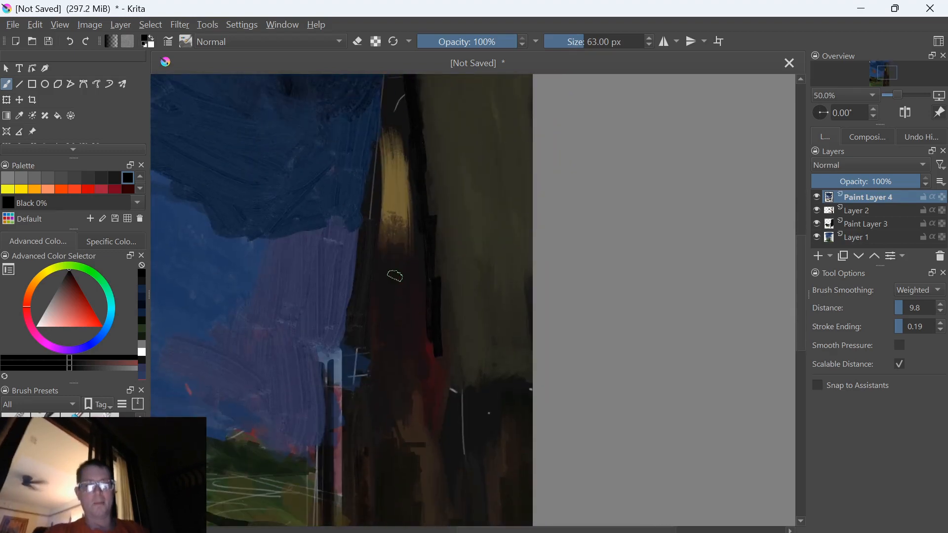
Extend the black stroke further down the building's corner edge
key(ctrl+z)
key(ctrl+shift+z)
drag(432, 216, 449, 352)
key(ctrl+z)
mouse_move(397, 189)
mouse_down()
mouse_move(387, 375)
mouse_move(393, 174)
mouse_up()
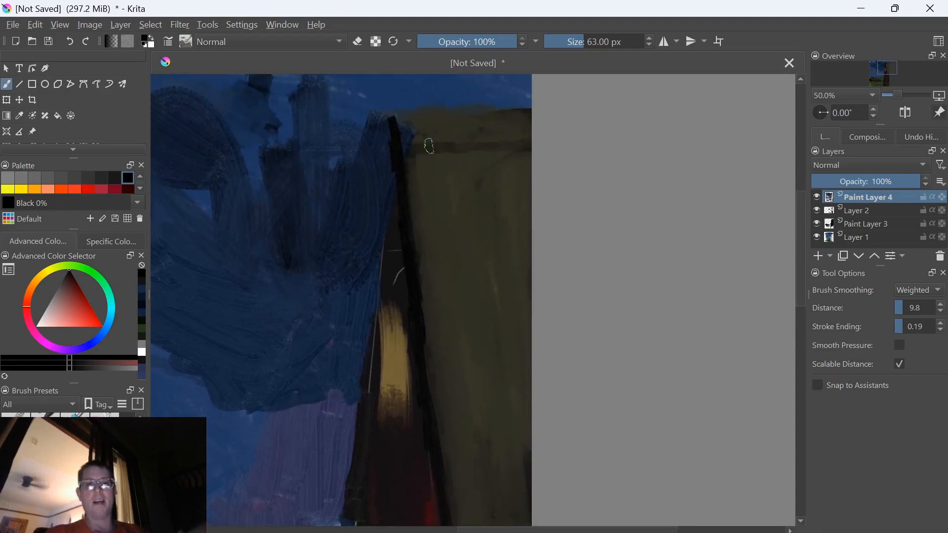
Reduce the brush size to 41 px and draw a straight black line across the building's upper wall with the Line tool
key(bracketleft)
key(bracketleft)
key(bracketleft)
key(bracketleft)
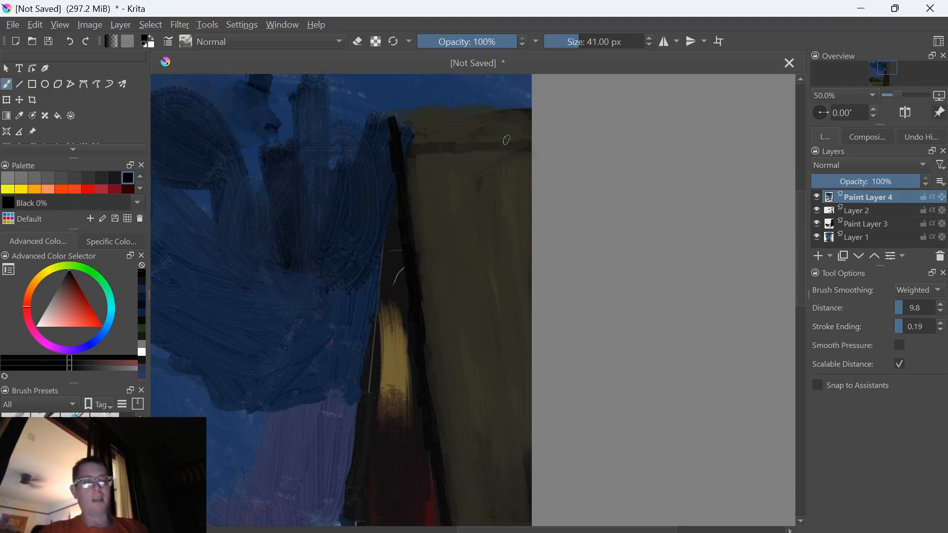
key(v)
drag(531, 150, 394, 148)
mouse_move(529, 151)
mouse_down()
mouse_move(380, 148)
mouse_move(368, 300)
mouse_up()
Paint freehand black strokes down the outer edge of the building's peak, undoing the stray stroke on the cloud
key(b)
drag(383, 179, 373, 313)
drag(373, 313, 385, 233)
drag(240, 198, 265, 286)
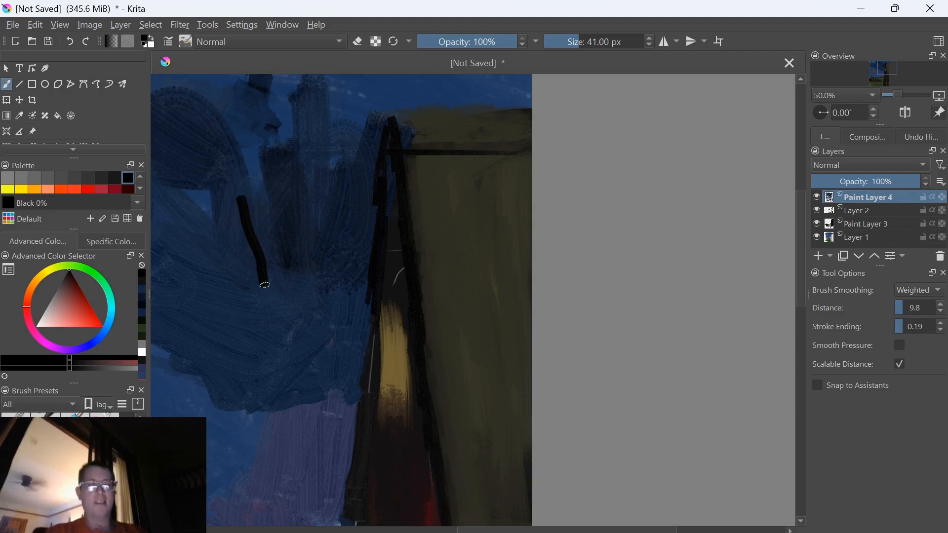
scroll(265, 286, down, 2)
key(ctrl+z)
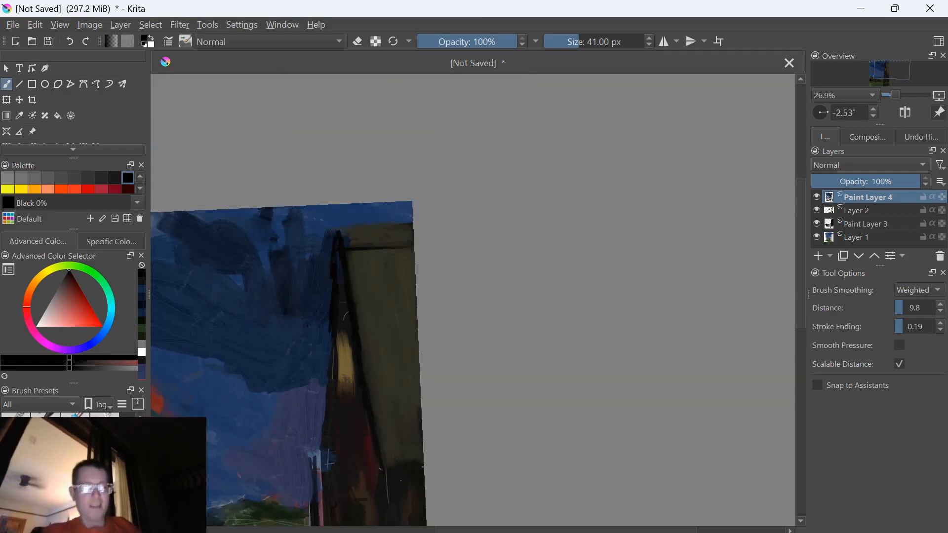
Enlarge the brush to 55 px and paint sampled dark green over the white guide lines in the meadow beside the post
mouse_move(312, 416)
mouse_down()
mouse_move(381, 290)
mouse_move(415, 279)
mouse_up()
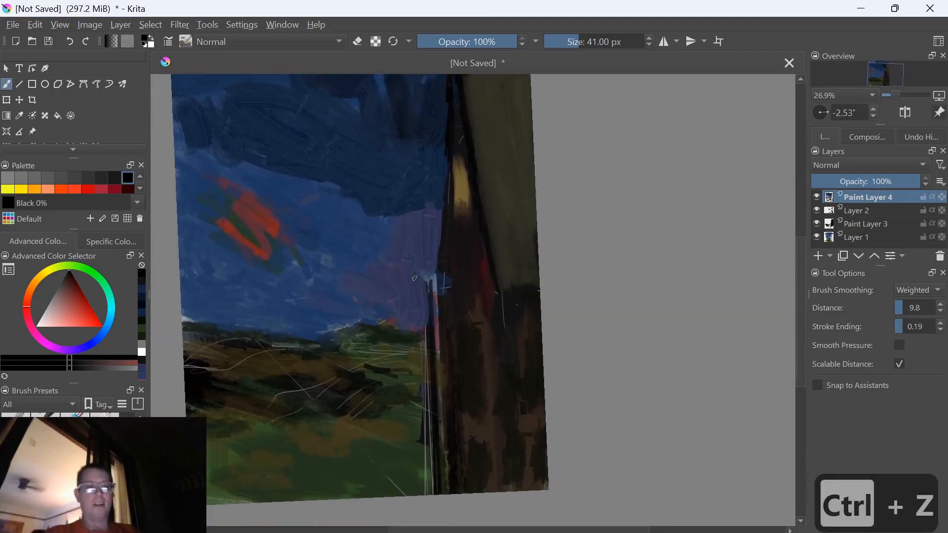
key(bracketright)
key(bracketright)
key(bracketright)
key(bracketright)
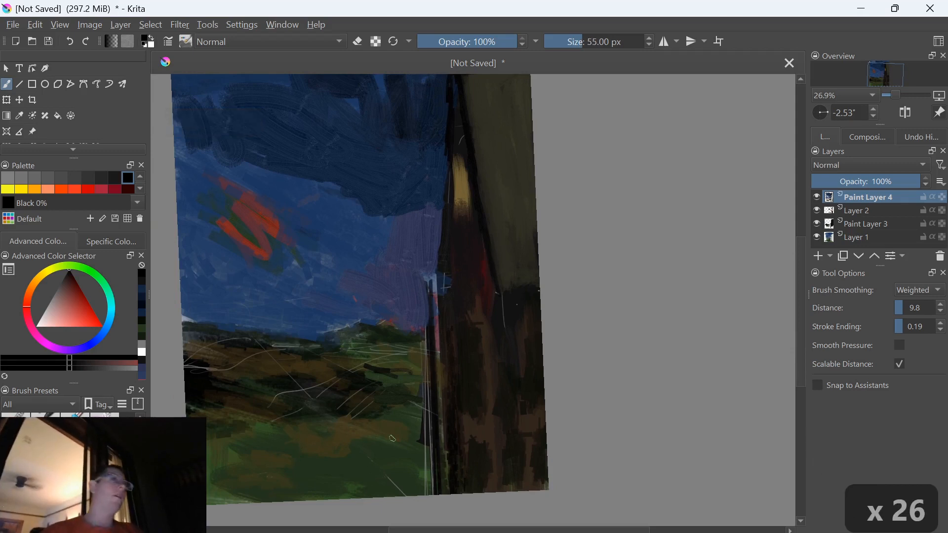
ctrl+click(371, 470)
mouse_move(385, 475)
mouse_down()
mouse_move(409, 496)
mouse_move(423, 446)
mouse_move(407, 387)
mouse_up()
Cover the light guide marks around the post's top with sampled sky colour and repaint the post's upper part in black
key(ctrl)
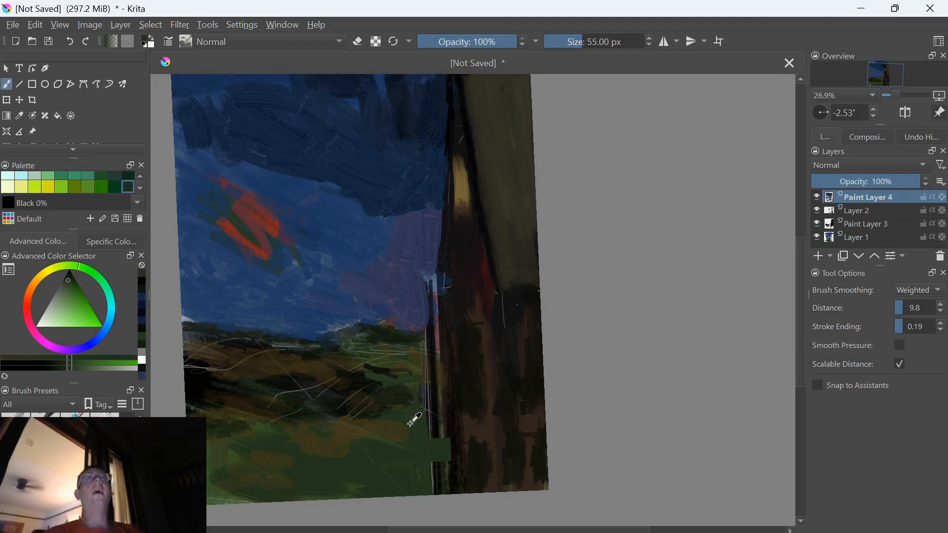
ctrl+click(388, 281)
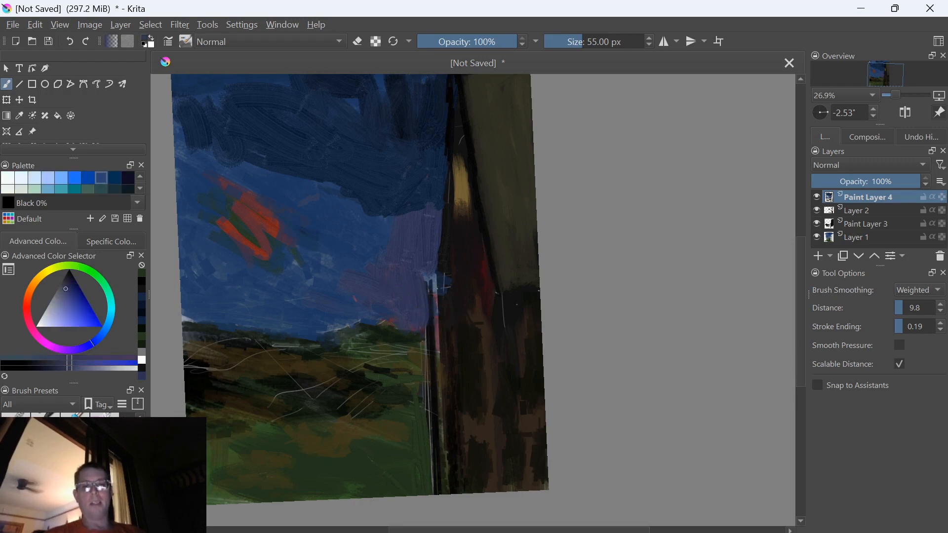
ctrl+click(437, 343)
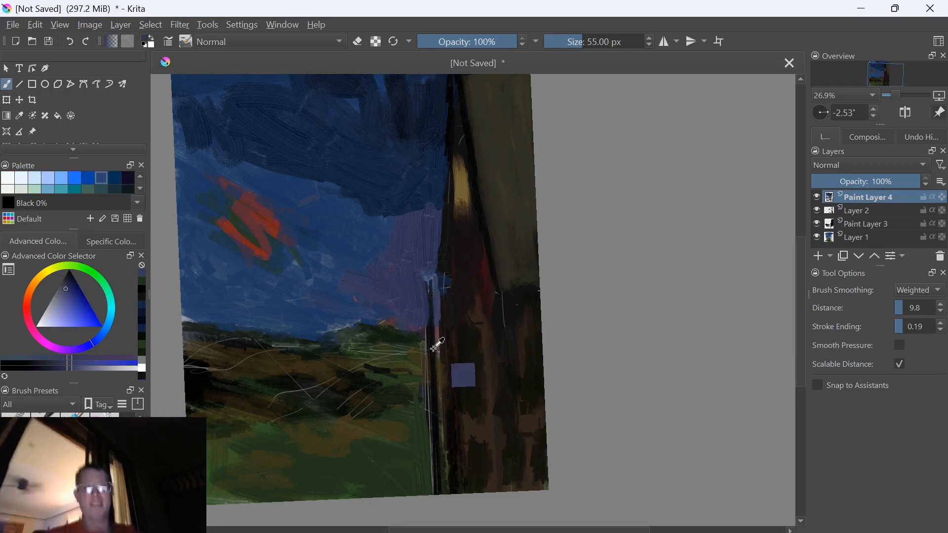
drag(432, 282, 429, 318)
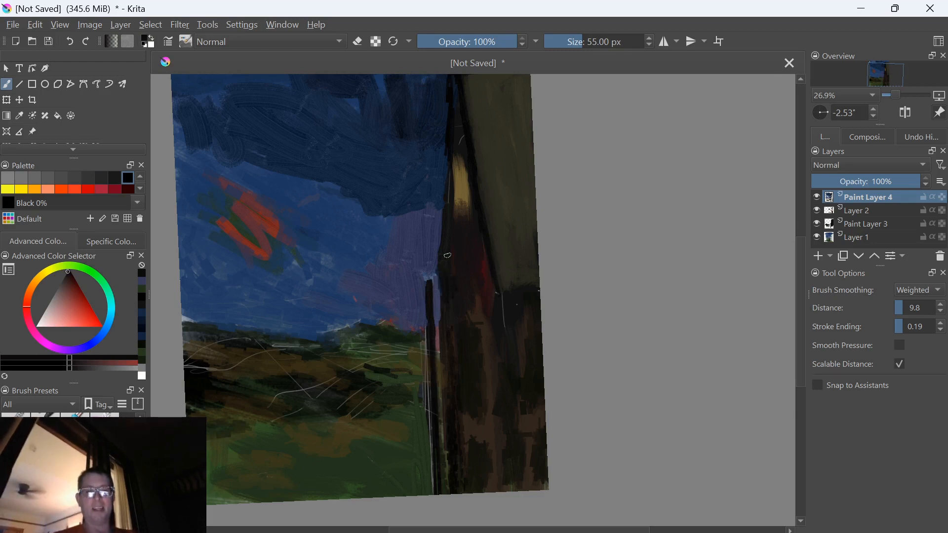
Enlarge the brush to 63 px, sample black from the building and paint a short eave stroke projecting from its peak over the cloud
mouse_move(322, 443)
mouse_down()
mouse_move(297, 514)
mouse_move(279, 502)
mouse_up()
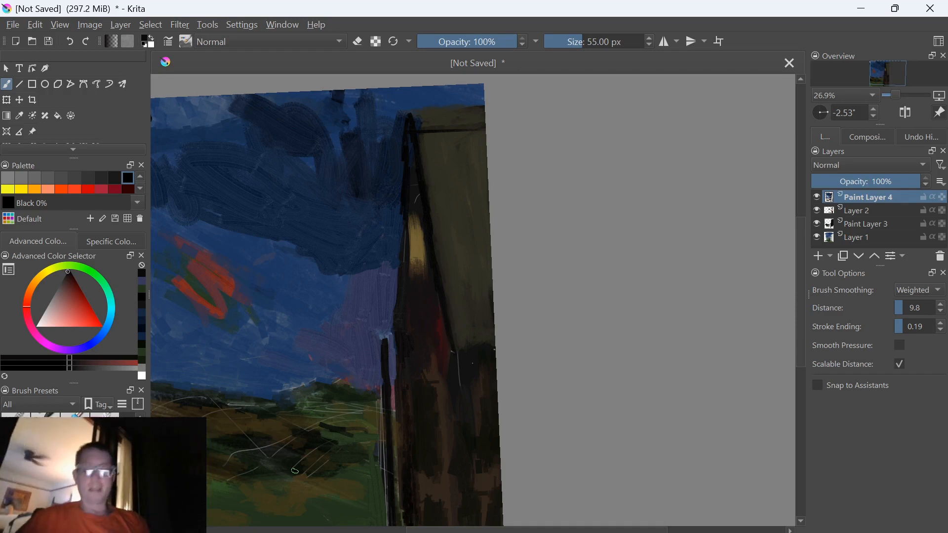
key(bracketright)
key(bracketright)
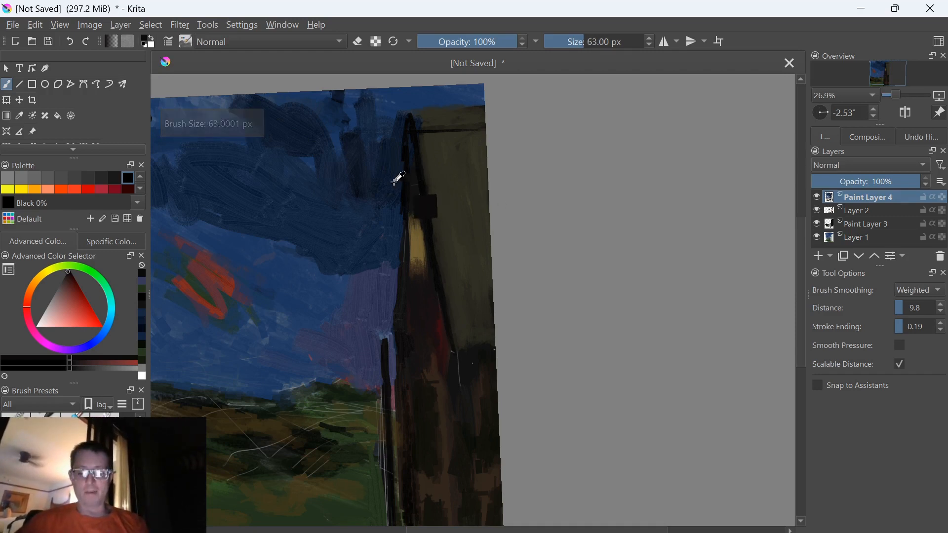
ctrl+click(400, 177)
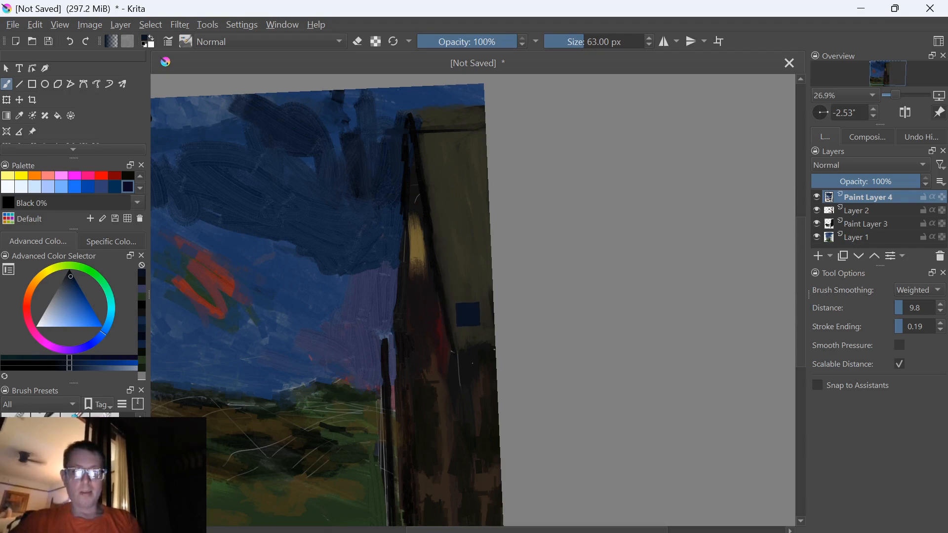
ctrl+click(440, 288)
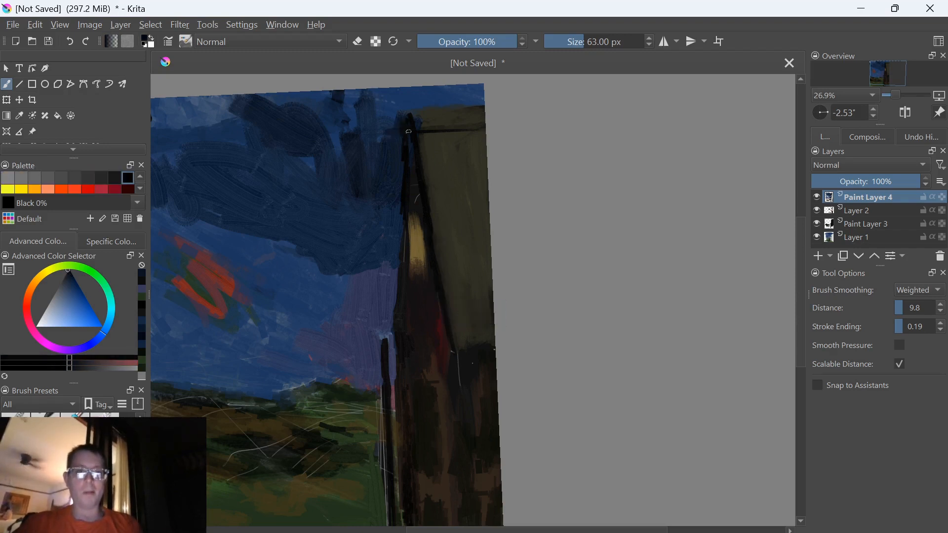
mouse_move(378, 124)
mouse_down()
mouse_move(406, 124)
mouse_move(396, 128)
mouse_up()
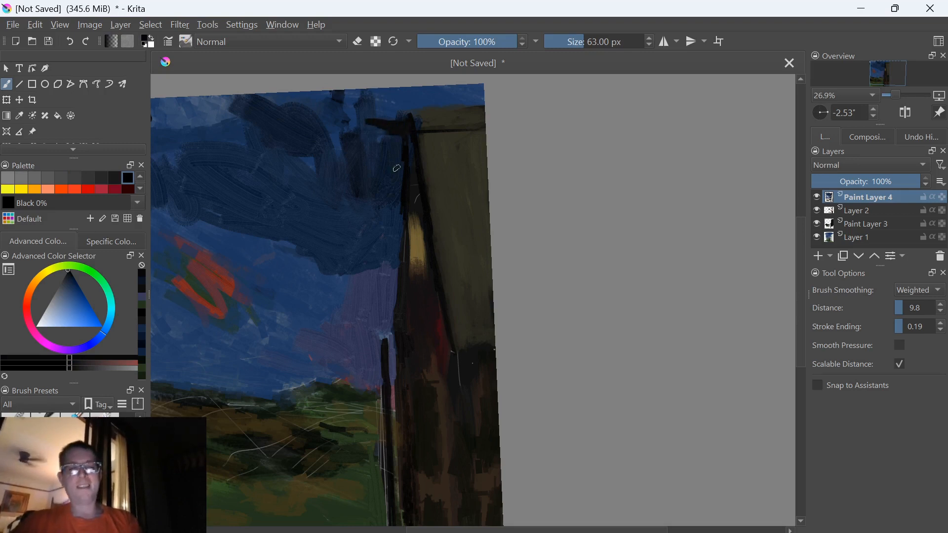
Reduce the brush size to 32 px
key(bracketleft)
key(bracketleft)
key(bracketleft)
key(bracketleft)
key(bracketleft)
key(bracketleft)
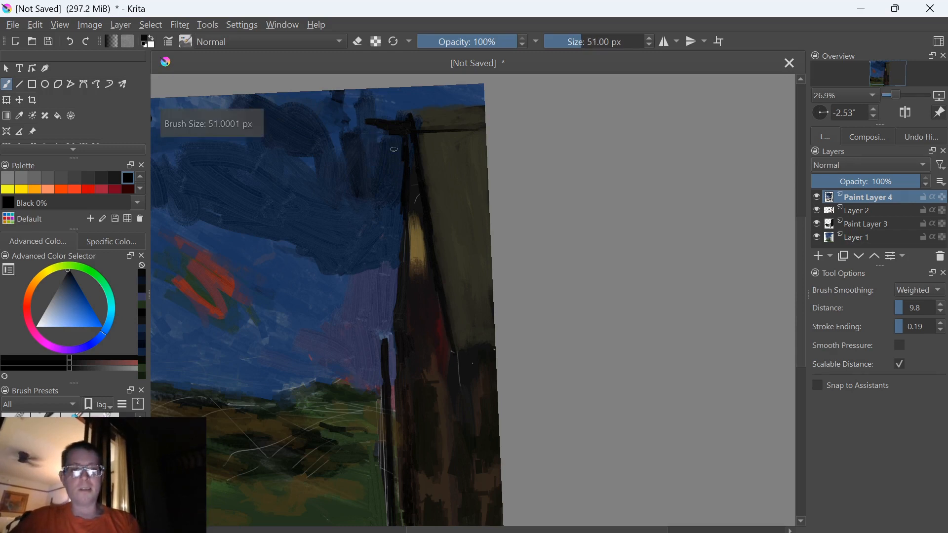
key(bracketleft)
key(bracketleft)
key(bracketleft)
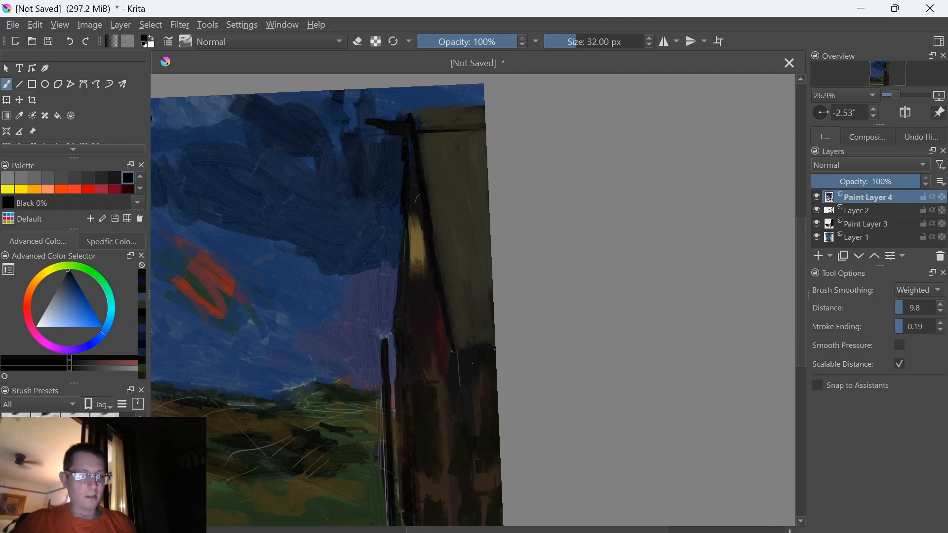
Switch to the 1 px shape-filling brush preset and fill out the black eave and the building's peak
click(105, 444)
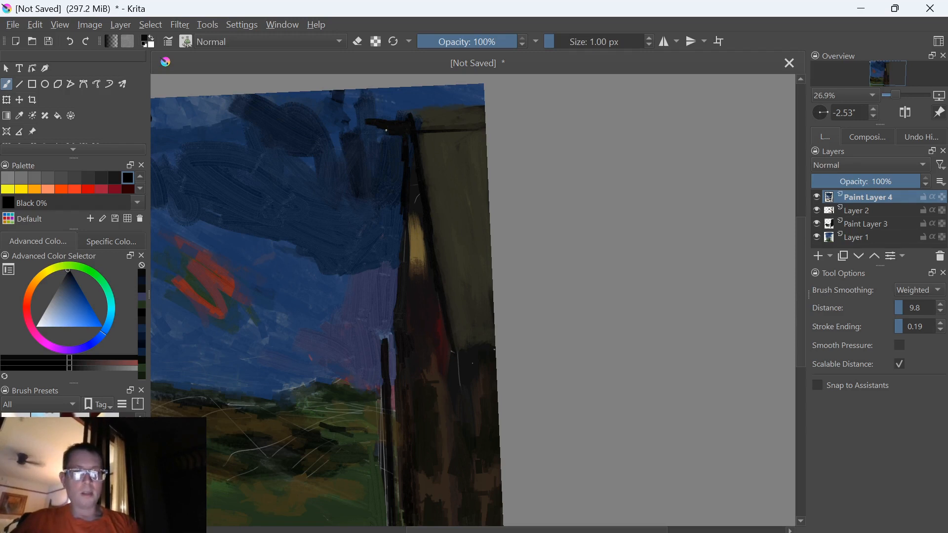
mouse_move(363, 121)
mouse_down()
mouse_move(387, 133)
mouse_move(400, 130)
mouse_move(367, 117)
mouse_move(407, 119)
mouse_move(380, 122)
mouse_up()
key(ctrl+z)
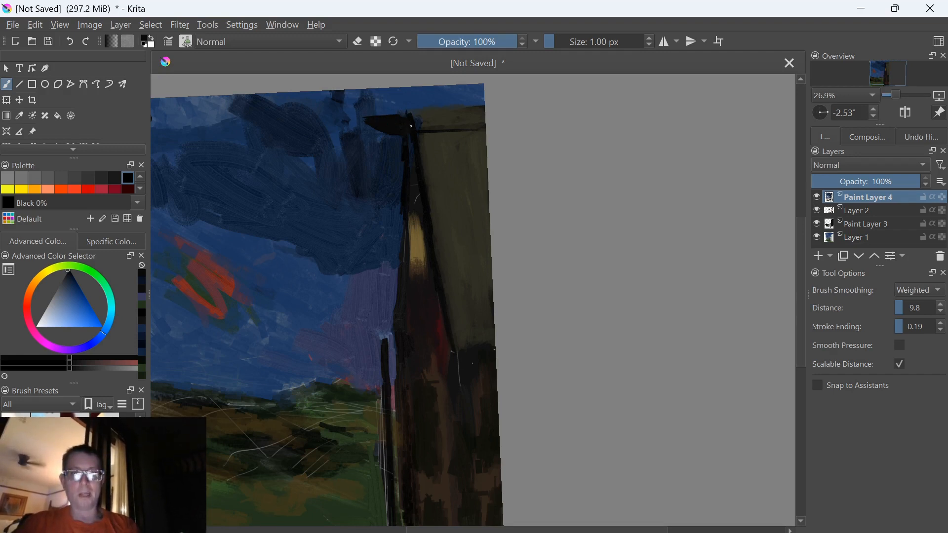
drag(410, 121, 403, 107)
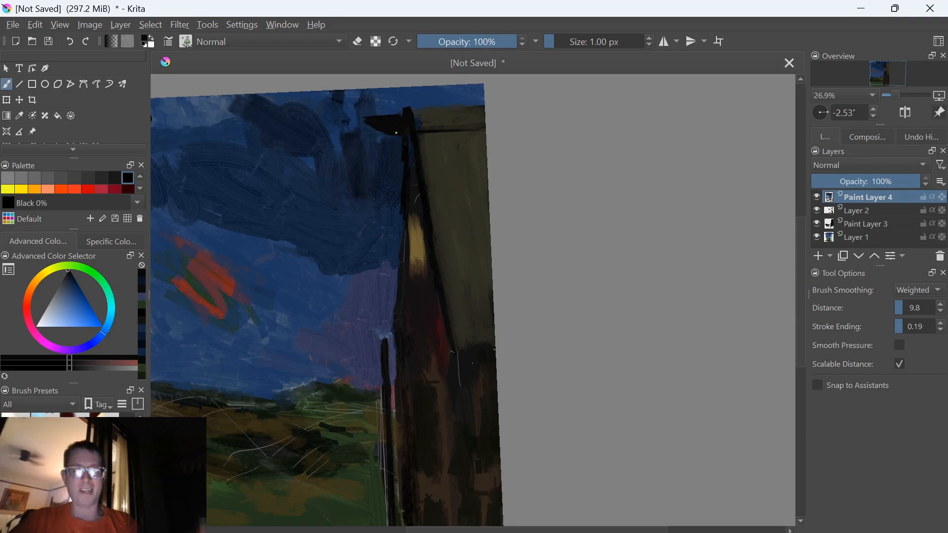
Sample dark blues around the eave and paint filled shapes along its outline and in the sky just above it
ctrl+click(383, 114)
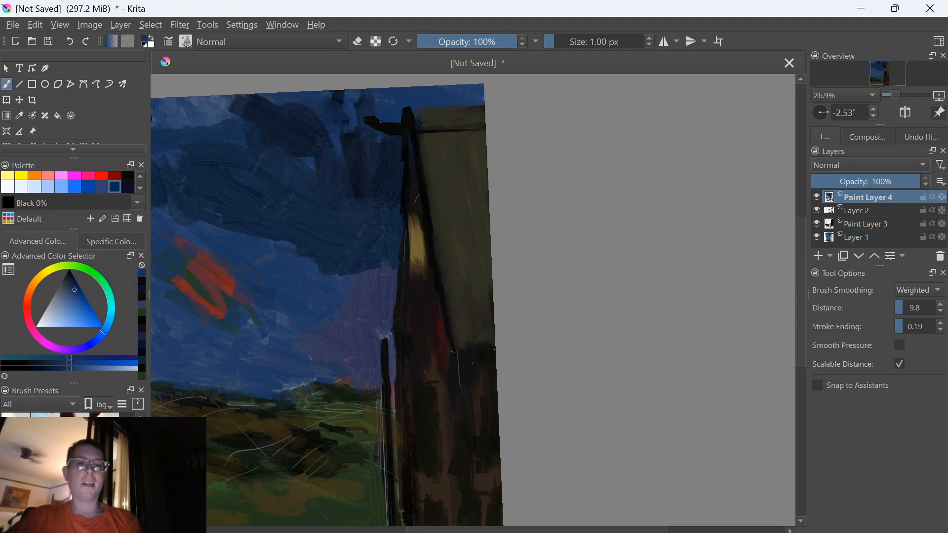
ctrl+click(385, 124)
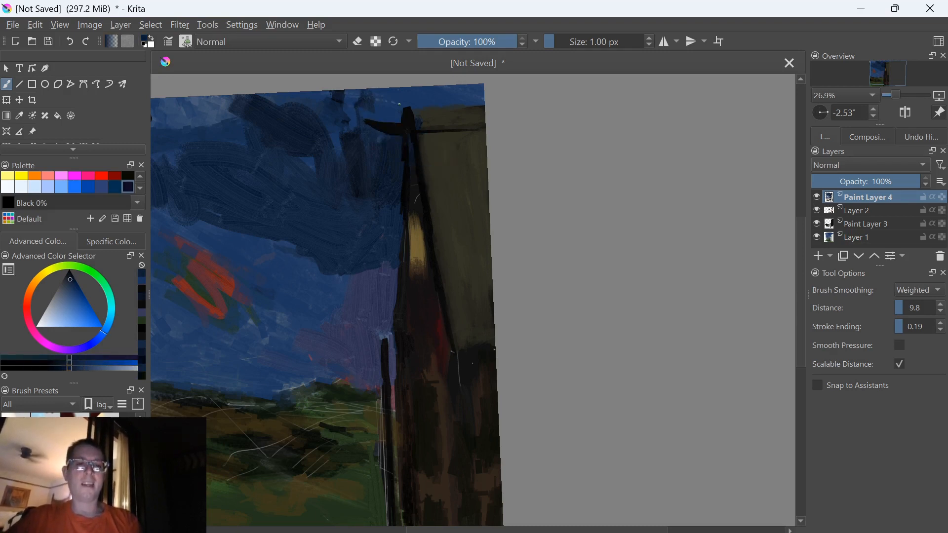
drag(400, 119, 359, 103)
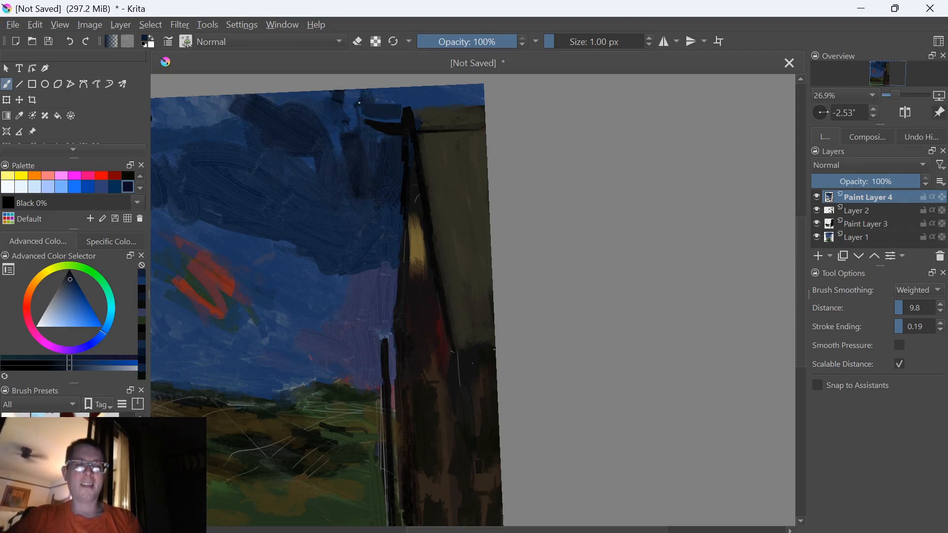
ctrl+click(402, 110)
drag(400, 117, 368, 109)
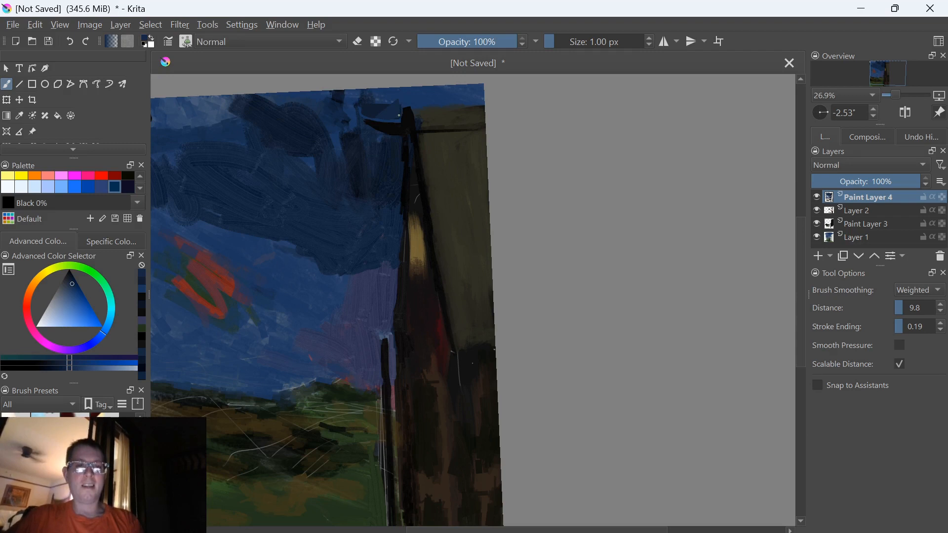
Sample nearby sky blues and paint more filled patches over the sky between the cloud and the building's peak
ctrl+click(375, 119)
mouse_move(388, 102)
mouse_down()
mouse_move(363, 98)
mouse_move(375, 118)
mouse_move(423, 97)
mouse_move(400, 123)
mouse_move(370, 118)
mouse_move(394, 125)
mouse_move(401, 115)
mouse_move(399, 125)
mouse_move(372, 120)
mouse_up()
ctrl+click(417, 99)
ctrl+click(385, 109)
ctrl+click(351, 105)
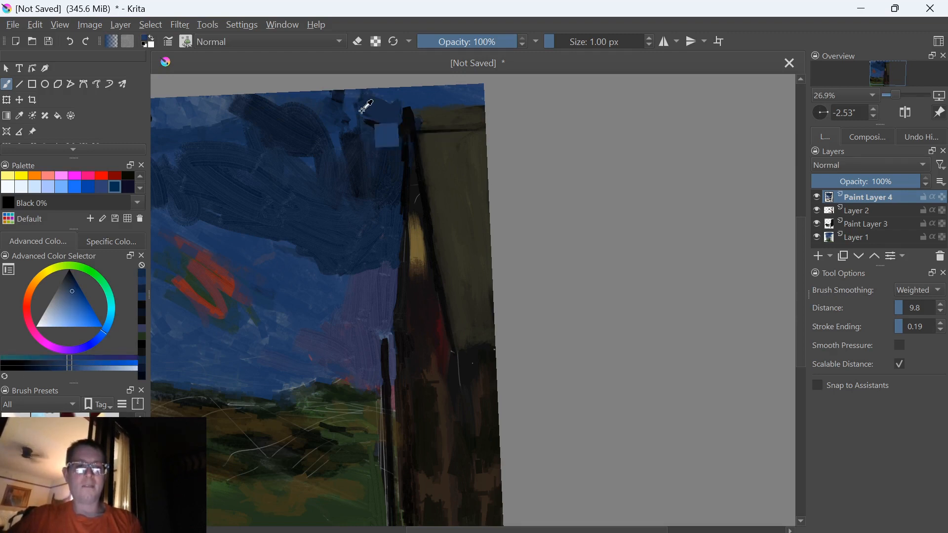
Refine the eave's curved tip and underside with filled shapes in sampled black and dark blue
ctrl+click(407, 123)
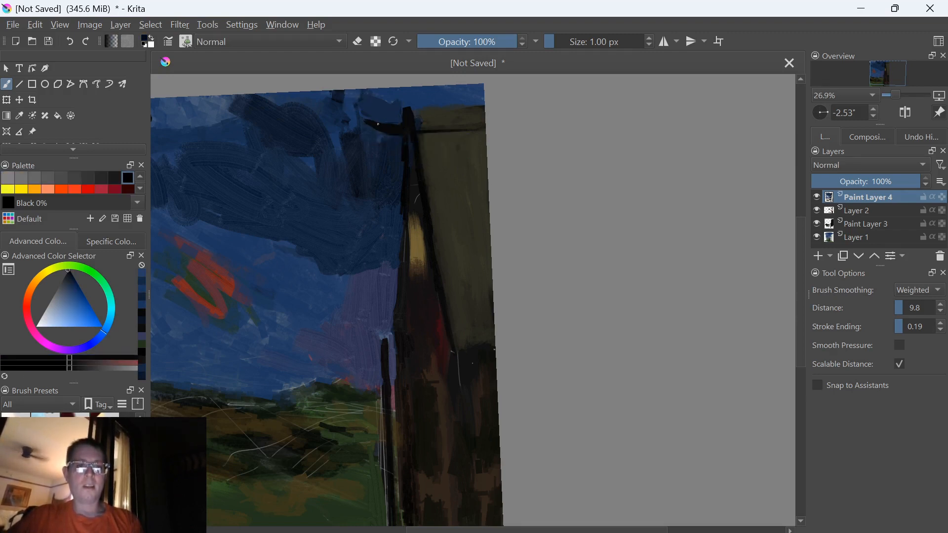
ctrl+click(377, 135)
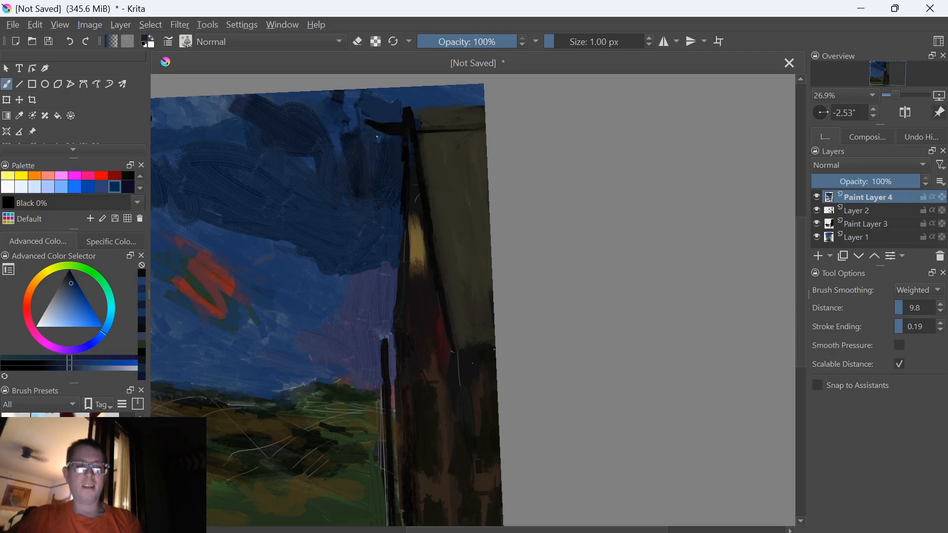
ctrl+click(409, 153)
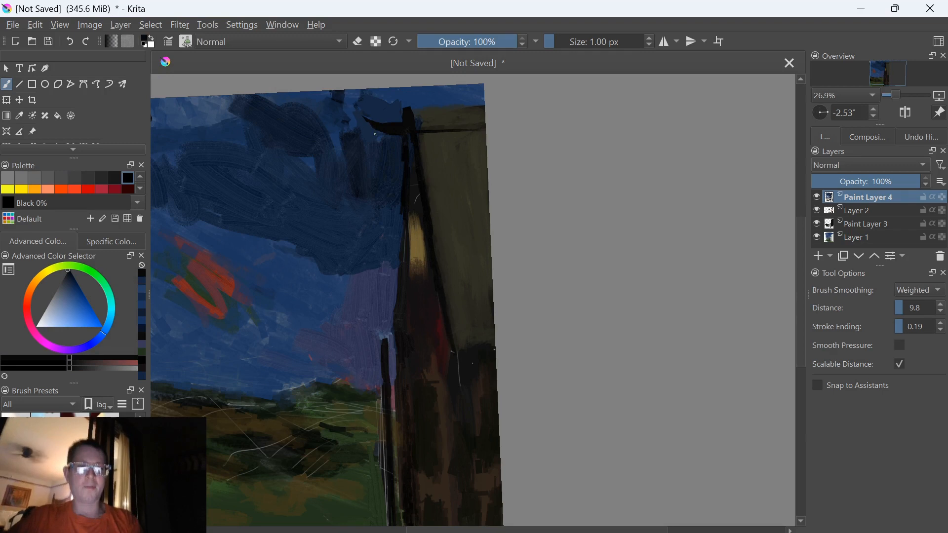
ctrl+click(394, 154)
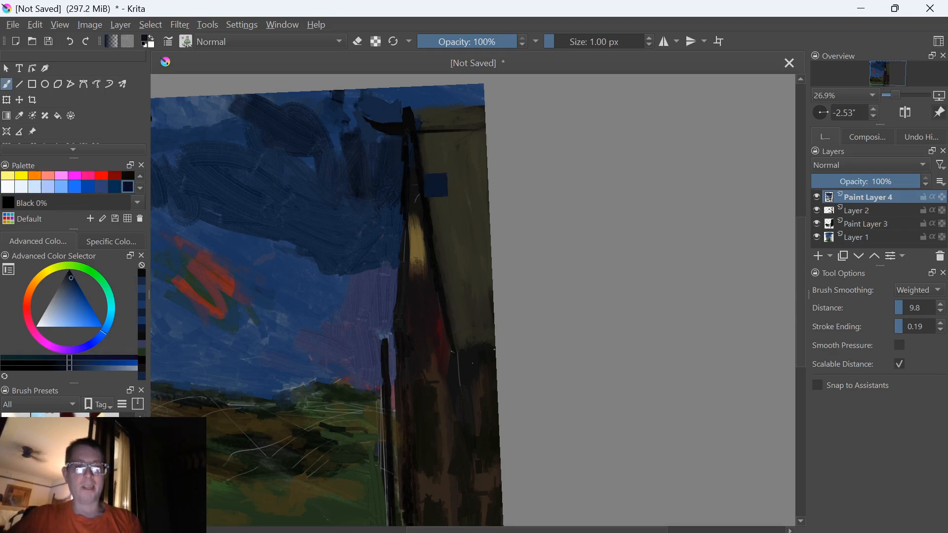
Sample black, fill shapes down the building's outer edge below the eave and add a thin black spike across the cloud
ctrl+click(434, 185)
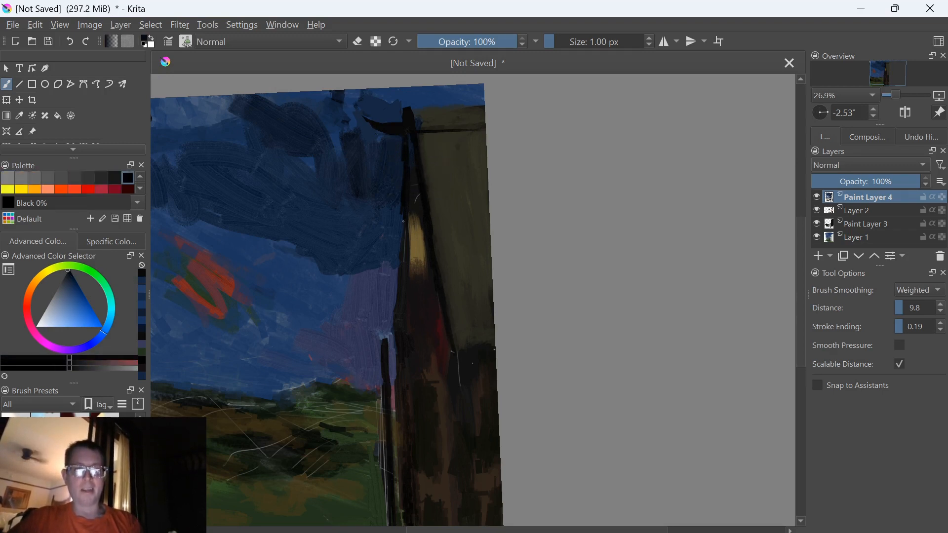
drag(402, 130, 403, 225)
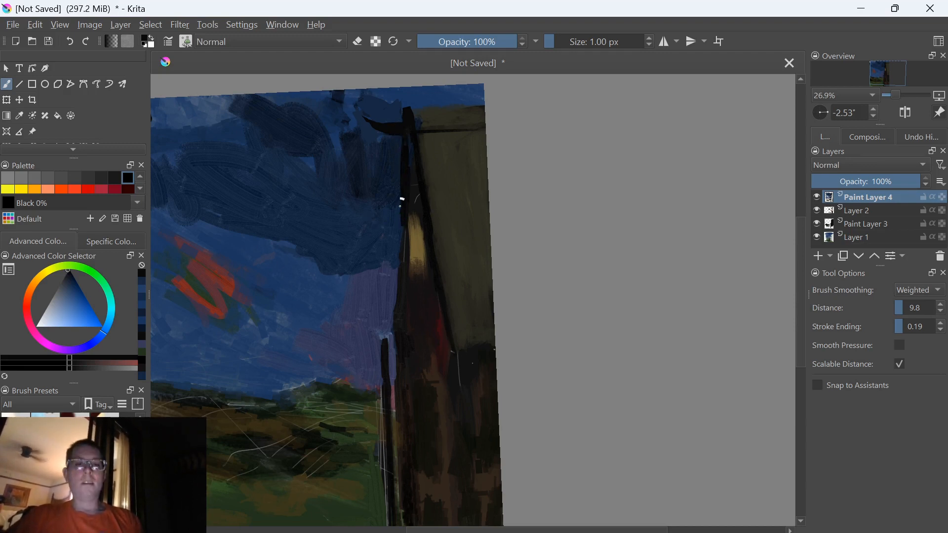
drag(402, 217, 401, 320)
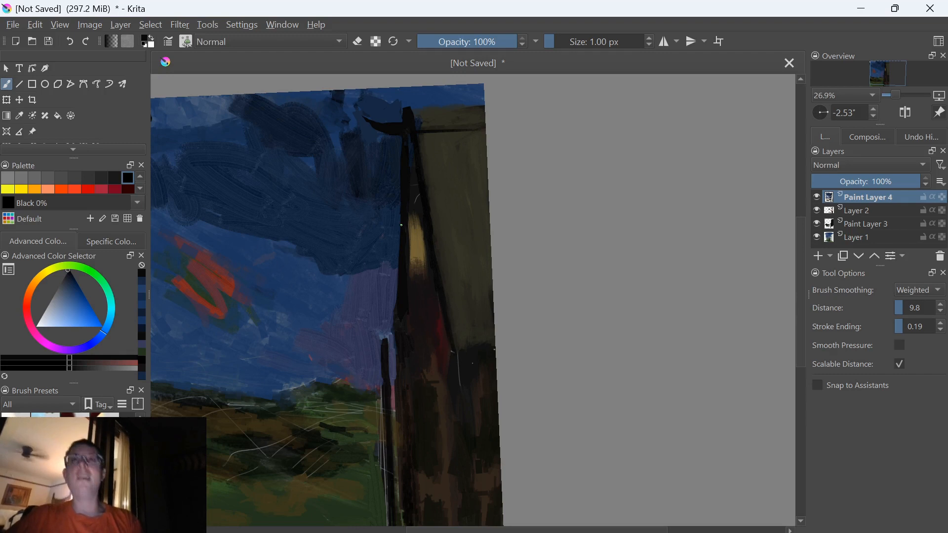
drag(258, 261, 416, 192)
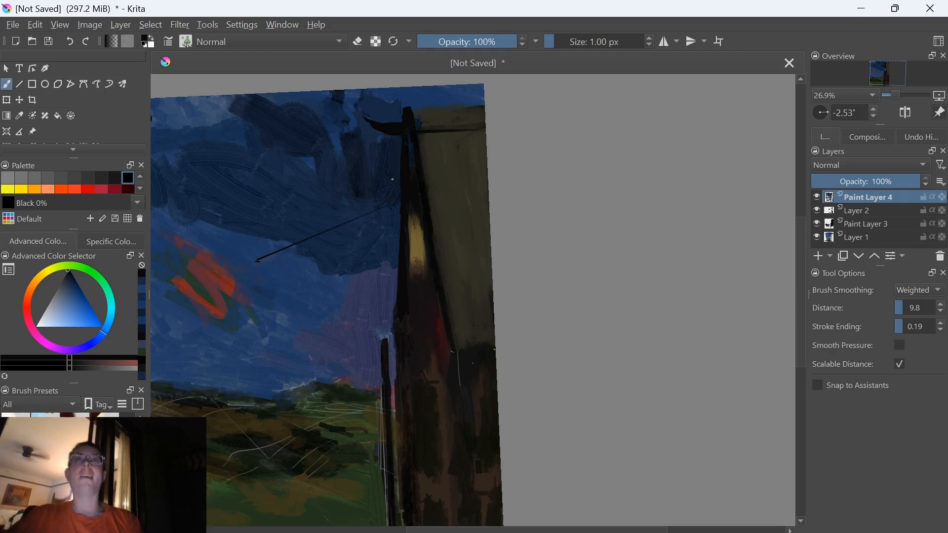
Choose Sienna from the palette and fill a narrow orange shape over the pale strip below the building's peak
ctrl+click(423, 234)
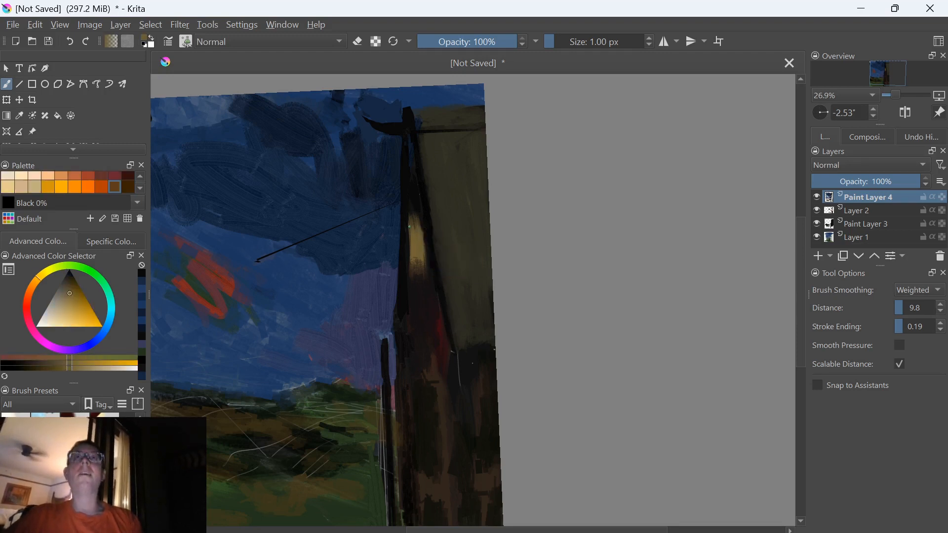
click(102, 187)
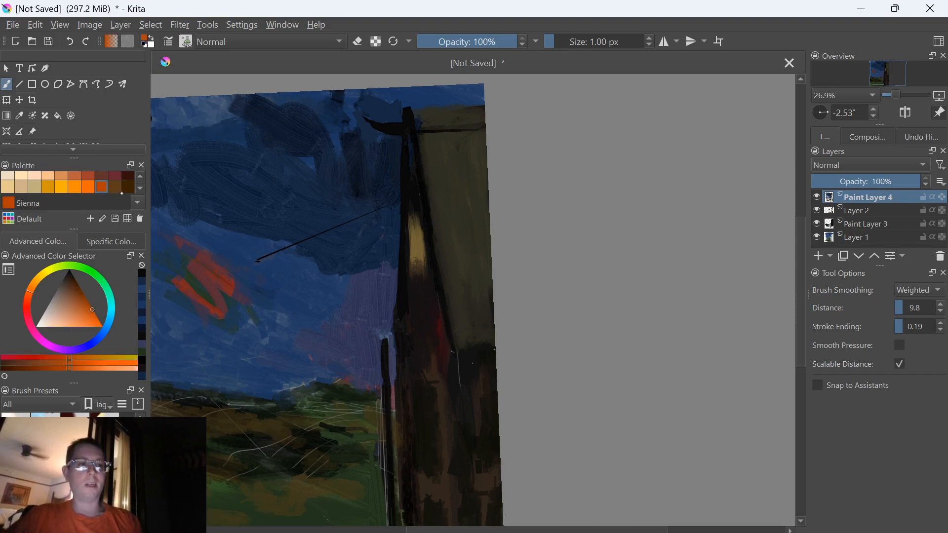
drag(425, 249, 424, 252)
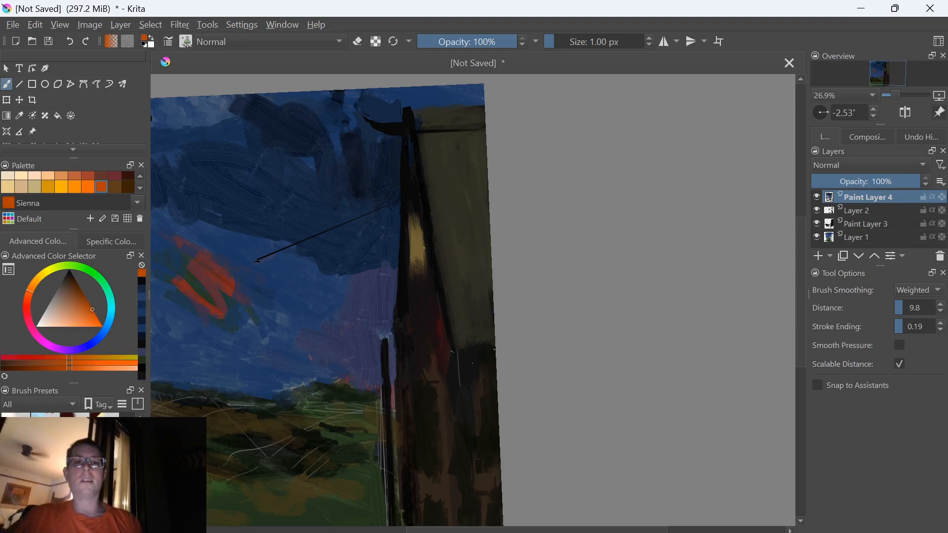
mouse_move(418, 220)
mouse_down()
mouse_move(411, 167)
mouse_move(412, 228)
mouse_up()
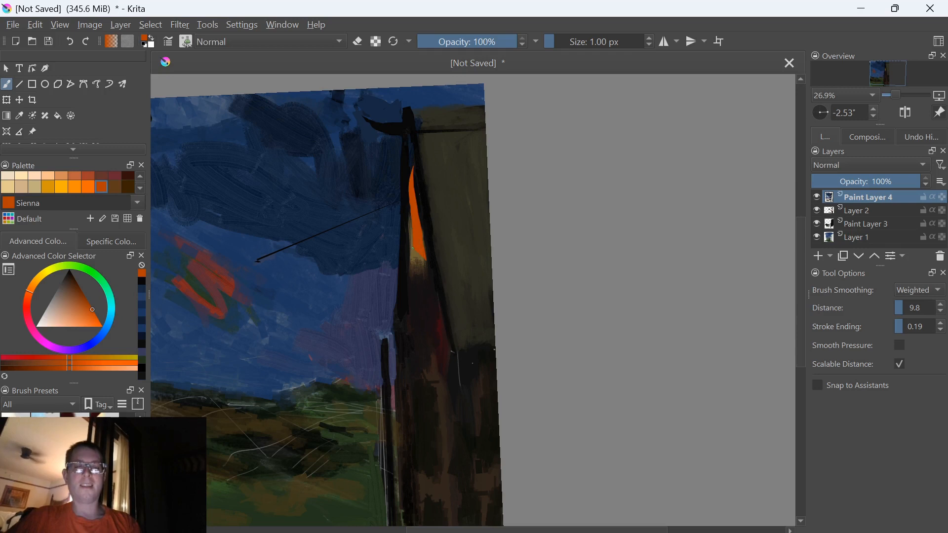
Try a sampled dark brown fill over the lower end of the orange strip and undo it
ctrl+click(412, 264)
ctrl+click(419, 267)
drag(423, 247, 419, 259)
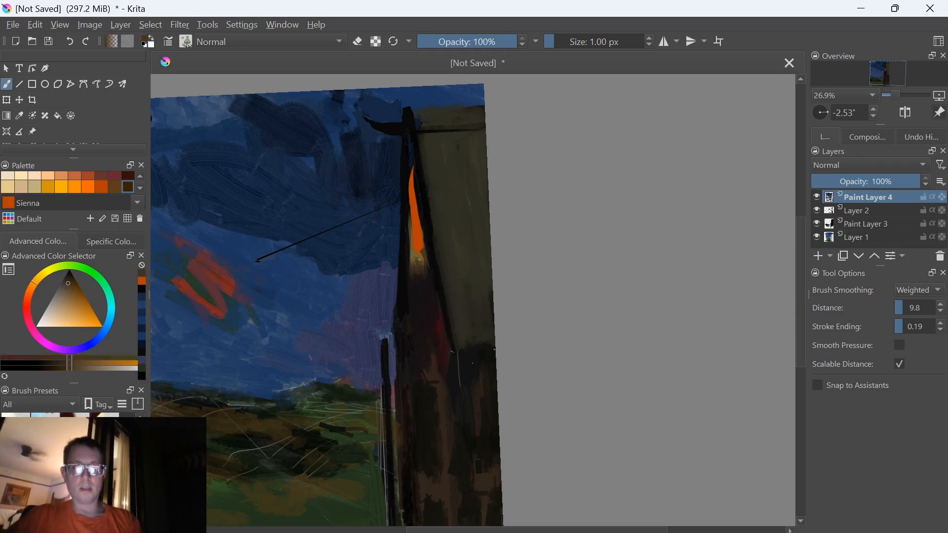
key(ctrl+z)
Lower the brush opacity to 50%
key(i)
key(i)
key(i)
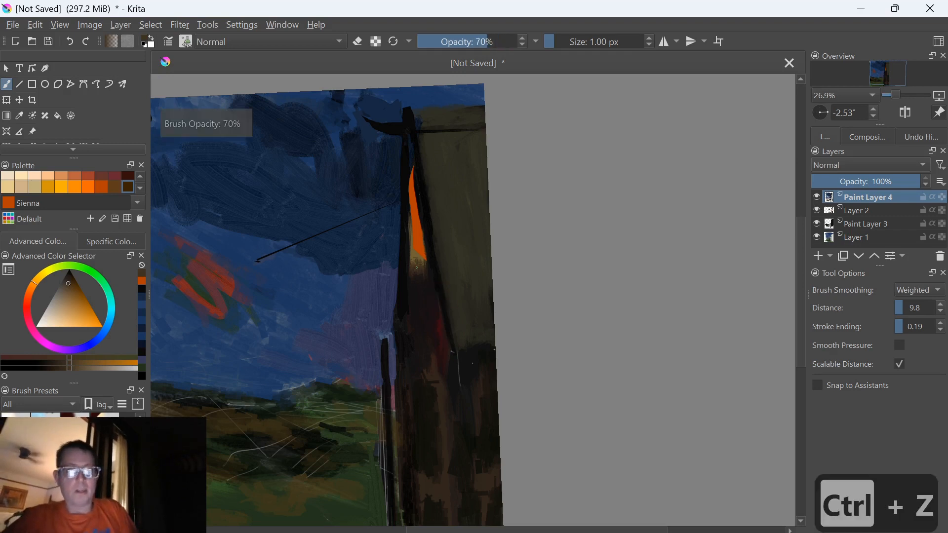
key(i)
key(i)
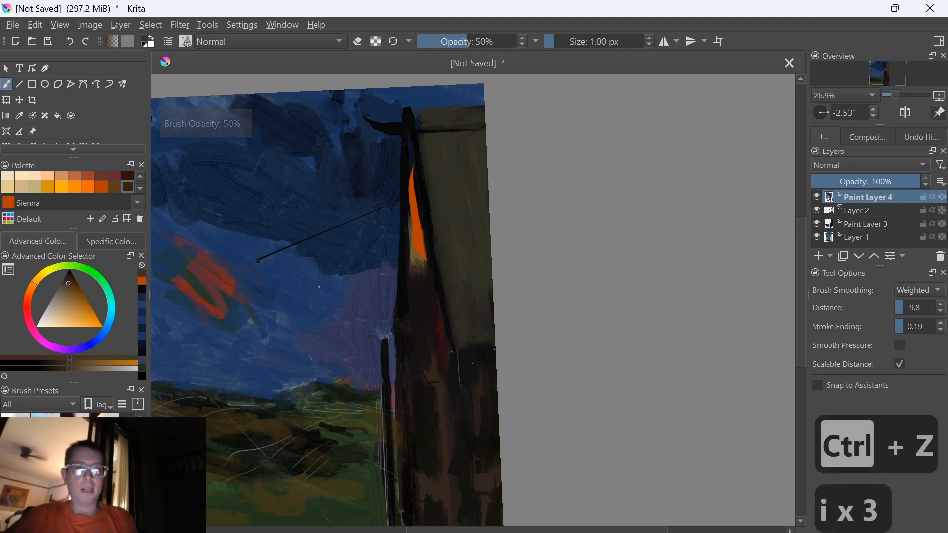
Test the half-transparent brown fill on the open sky beside the building and undo it
mouse_move(315, 277)
mouse_down()
mouse_move(310, 314)
mouse_move(294, 297)
mouse_up()
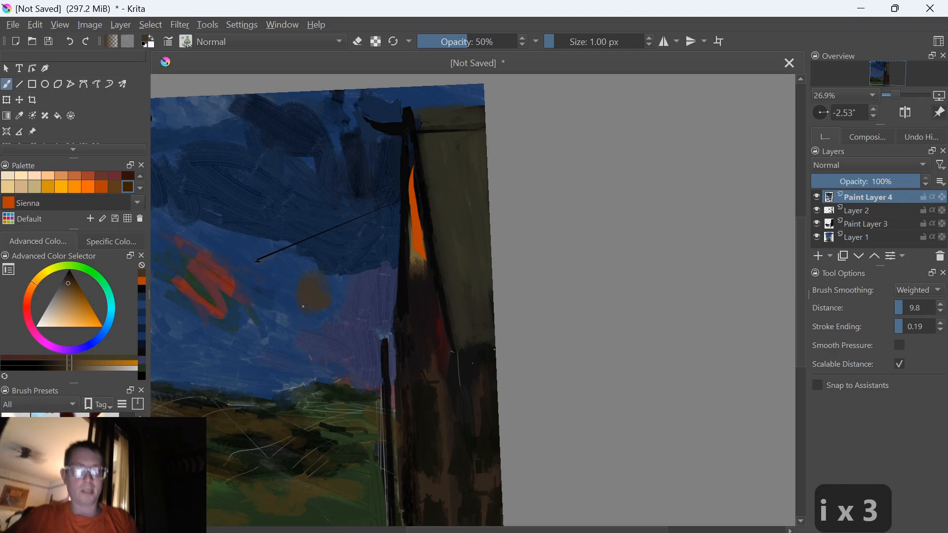
key(ctrl+z)
key(ctrl+z)
key(ctrl+z)
key(ctrl+z)
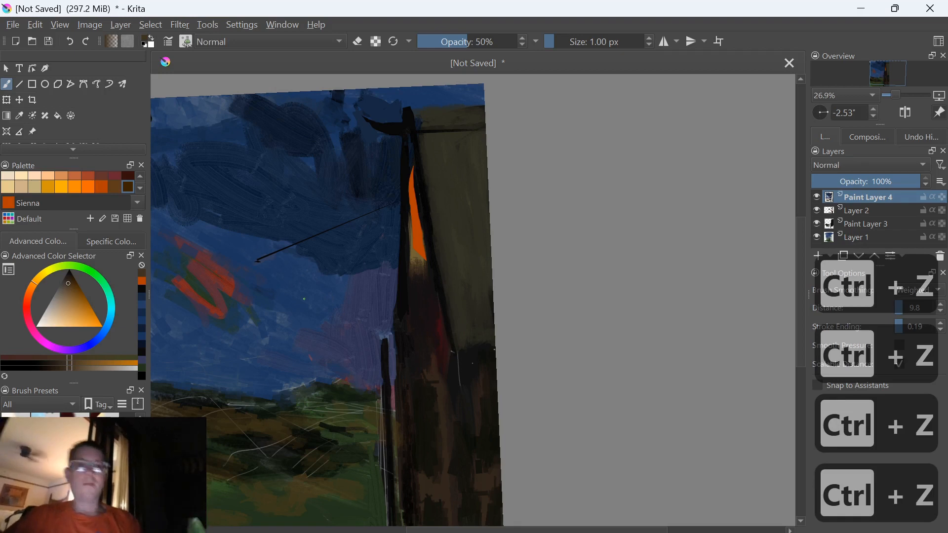
key(ctrl+z)
Sample a burnt orange from the strip and fill translucent shapes over it, extending the glow up towards the peak
ctrl+click(418, 234)
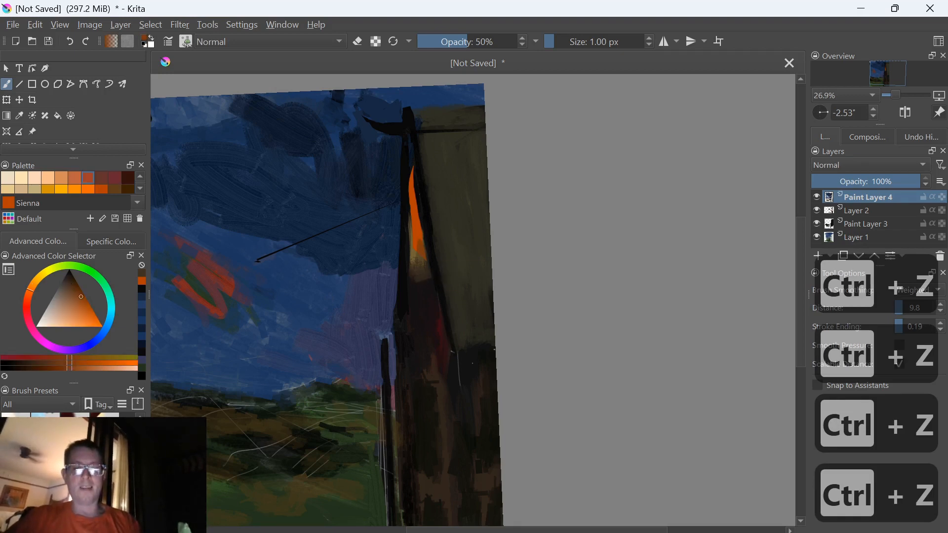
drag(422, 254, 419, 241)
mouse_move(417, 194)
mouse_down()
mouse_move(423, 235)
mouse_move(409, 223)
mouse_move(407, 142)
mouse_up()
drag(417, 196, 417, 176)
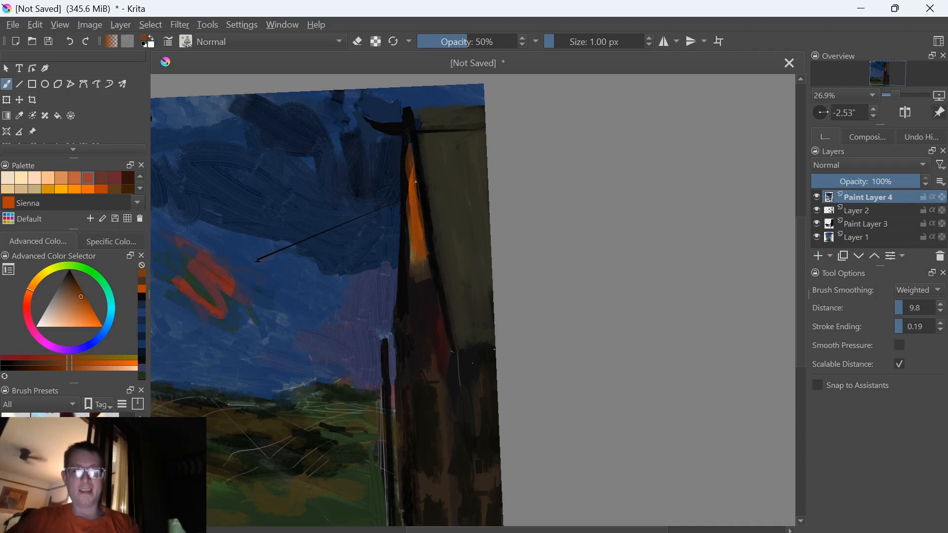
drag(407, 156, 409, 198)
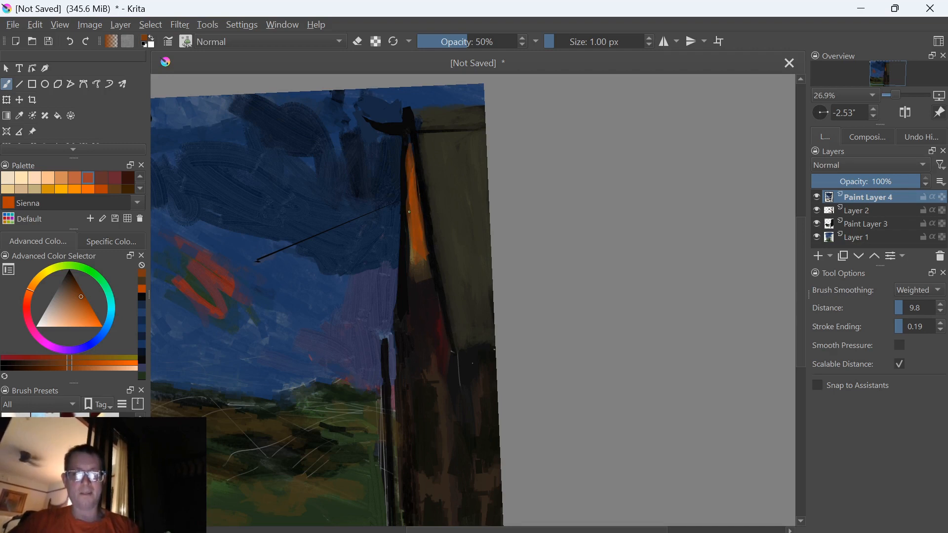
Sample nearby browns and tans and blend the lower end of the orange strip with translucent filled shapes
ctrl+click(423, 270)
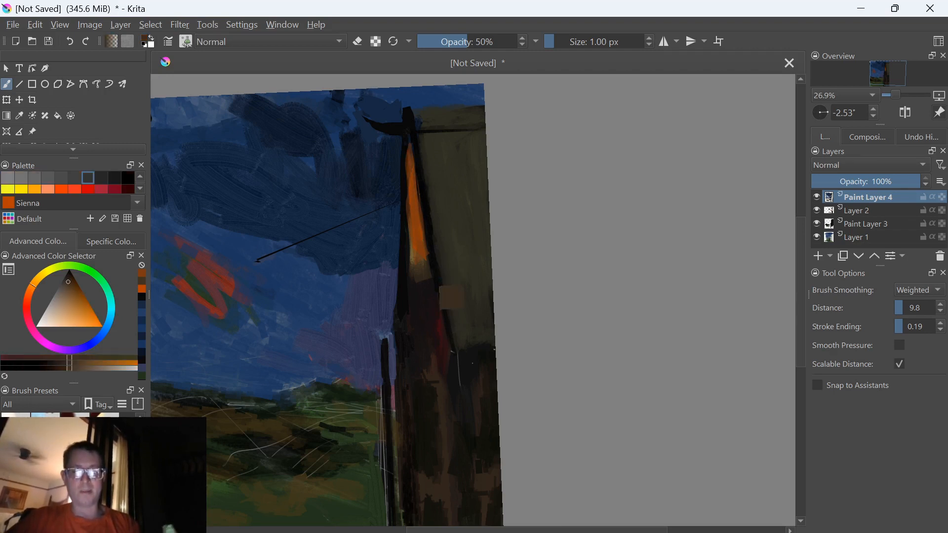
ctrl+click(428, 293)
drag(425, 268, 414, 256)
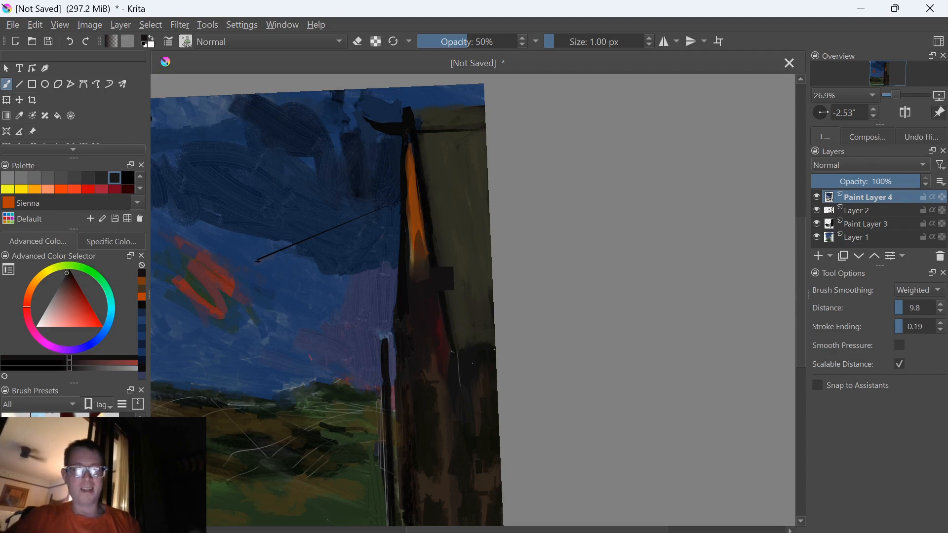
ctrl+click(434, 278)
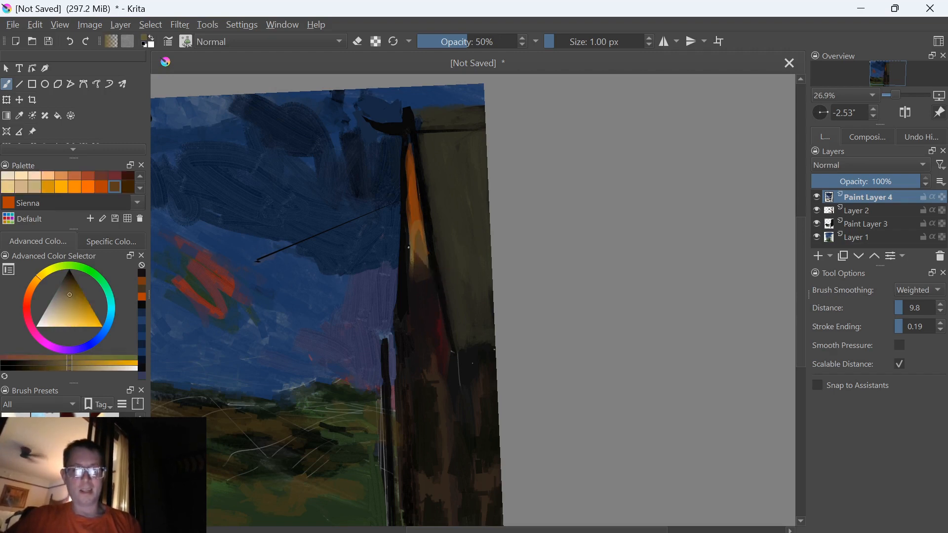
ctrl+click(446, 293)
ctrl+click(422, 263)
ctrl+click(425, 274)
mouse_move(421, 241)
mouse_down()
mouse_move(411, 295)
mouse_move(410, 270)
mouse_up()
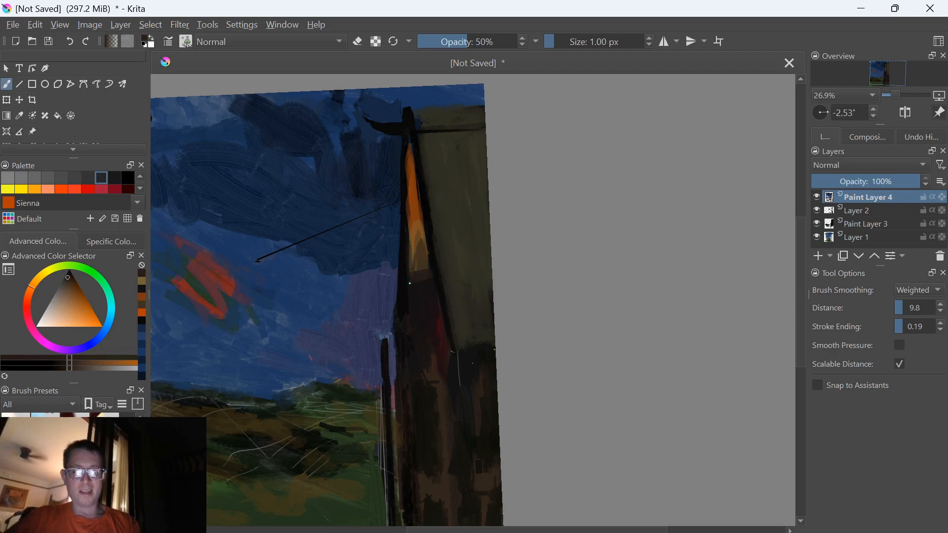
Sample dark olive tones, fill shapes along the building's slanted dark edge, and raise the brush opacity to 100%
ctrl+click(438, 268)
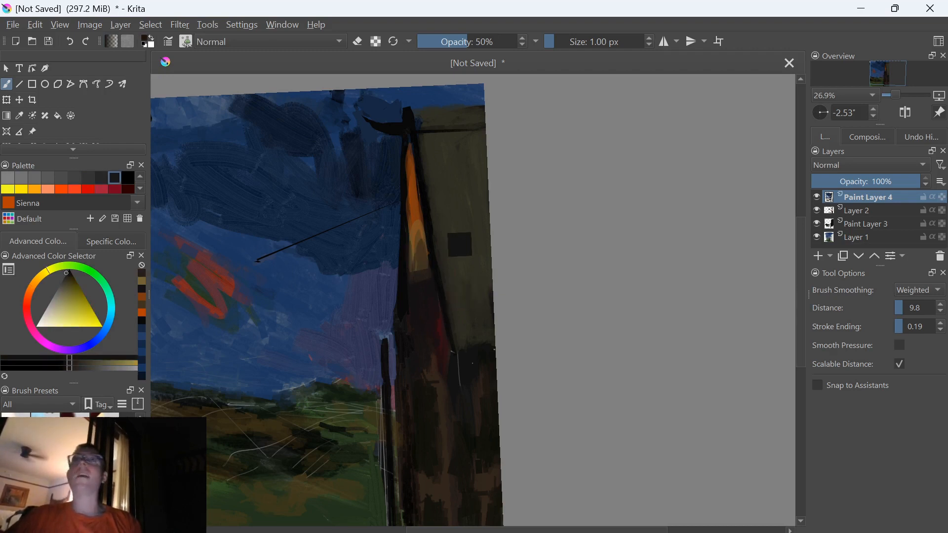
ctrl+click(428, 218)
ctrl+click(430, 155)
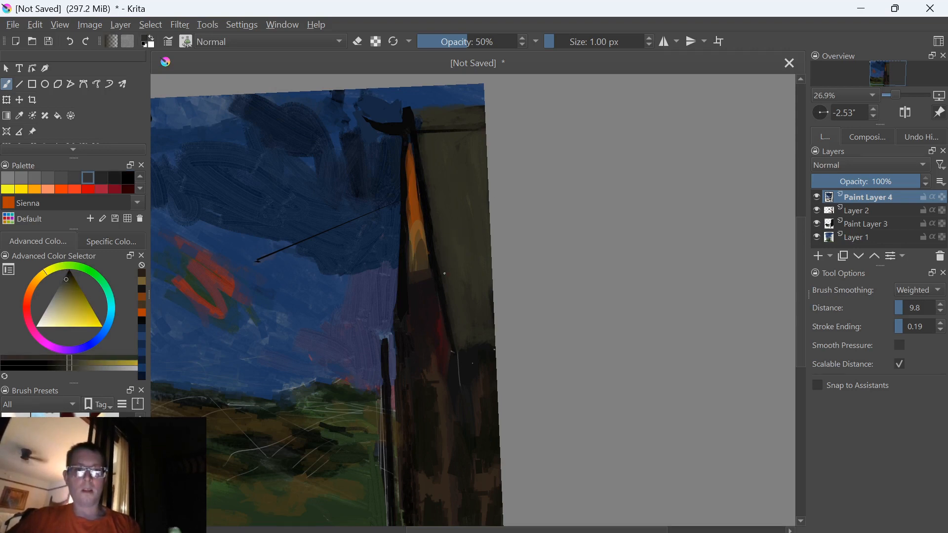
drag(427, 190, 444, 268)
drag(456, 43, 538, 54)
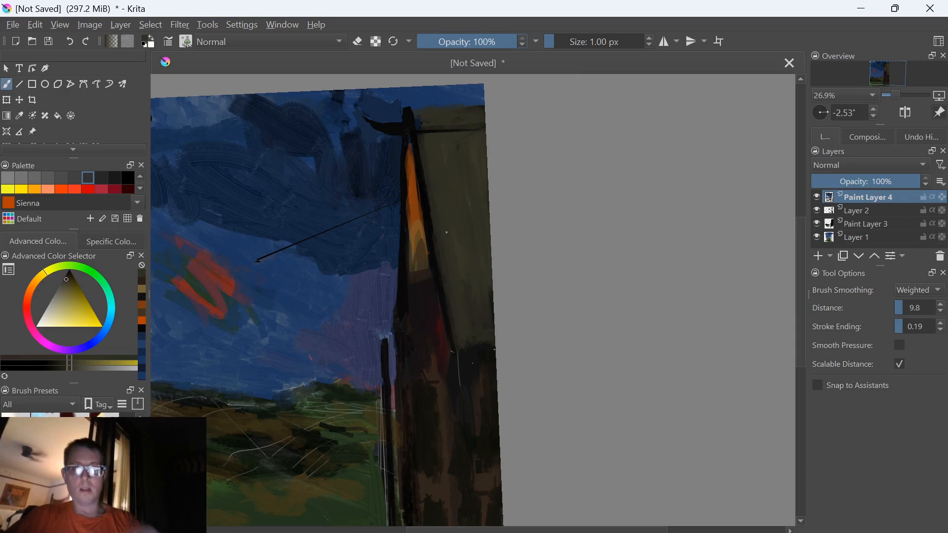
drag(424, 187, 453, 331)
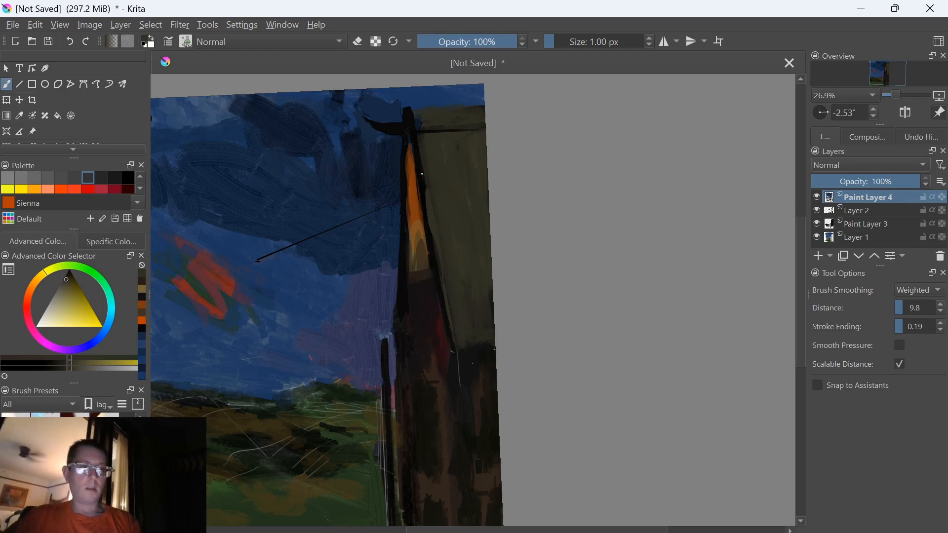
Browse the brush presets in the Brush Editor and choose z) Stamp Grass Patch
click(187, 41)
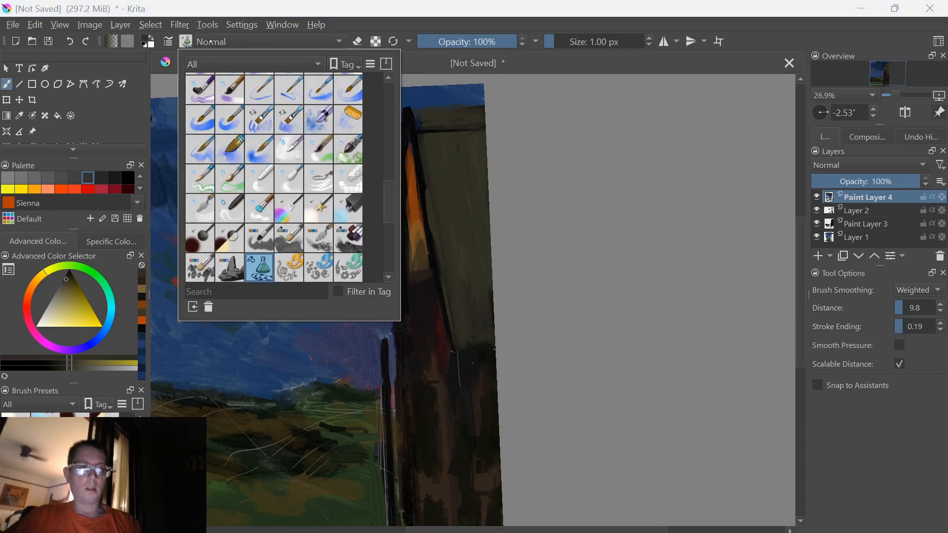
click(568, 178)
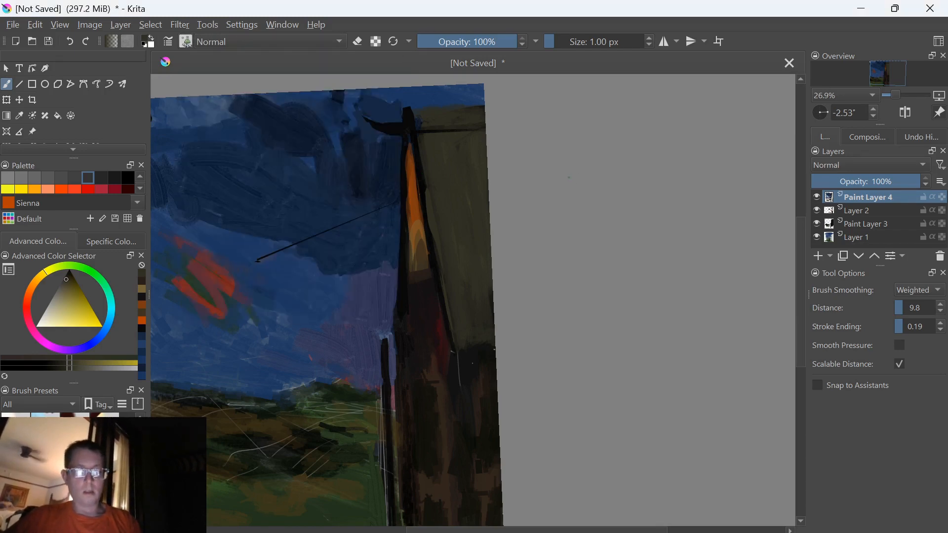
key(F5)
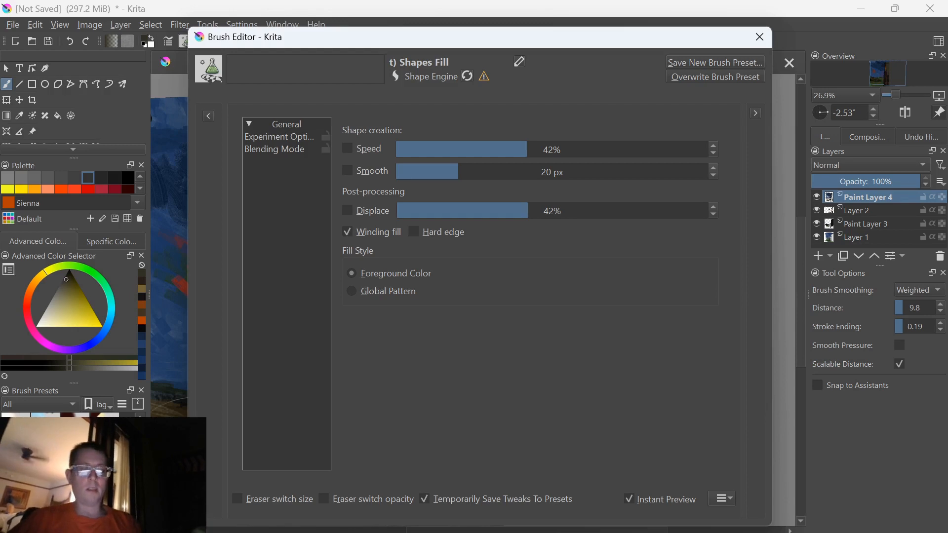
click(264, 148)
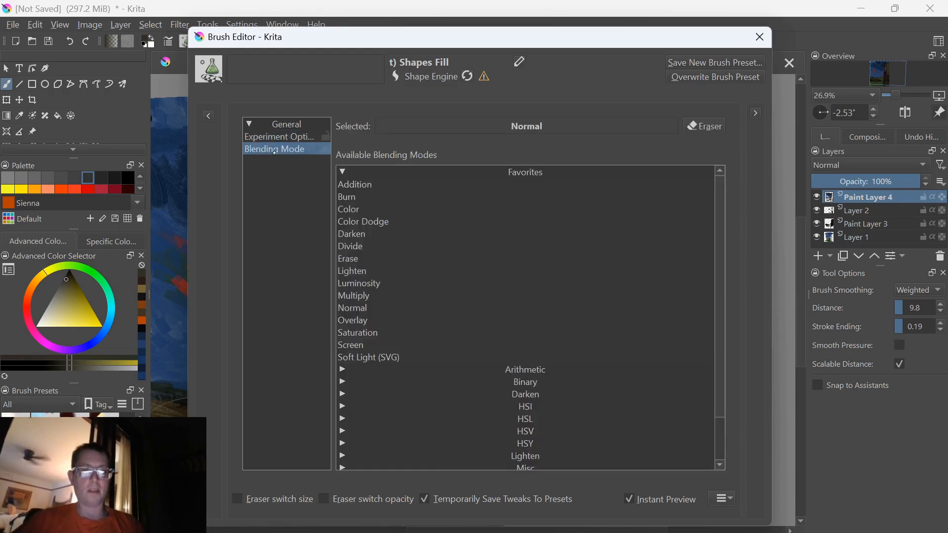
click(208, 115)
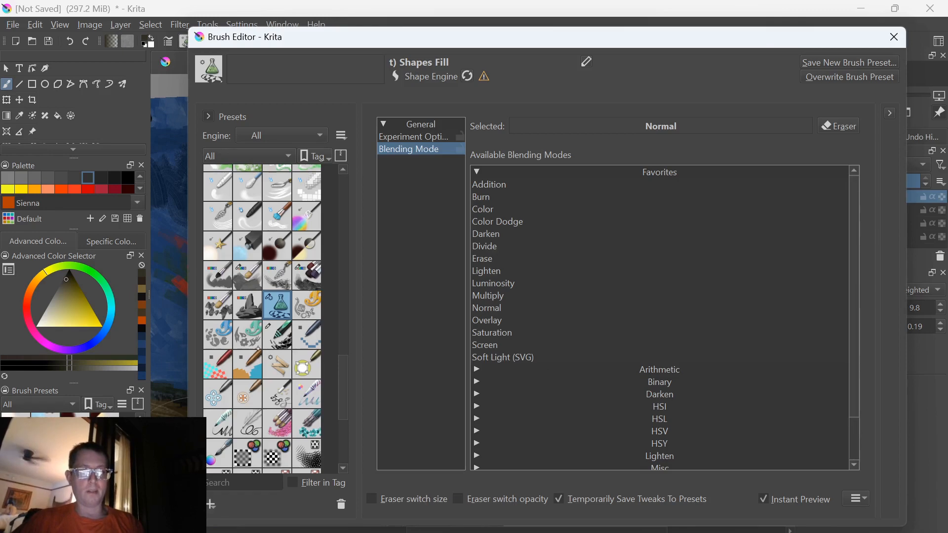
scroll(336, 365, down, 3)
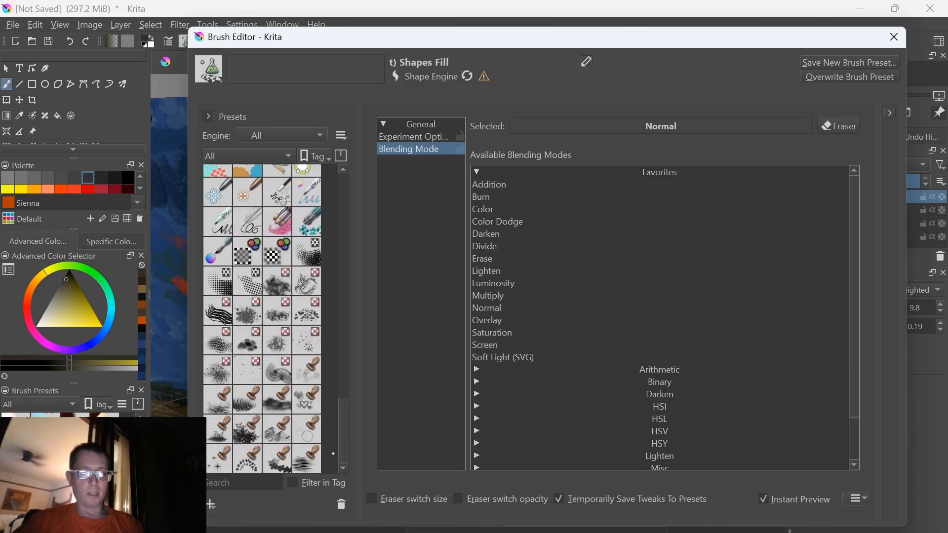
click(279, 407)
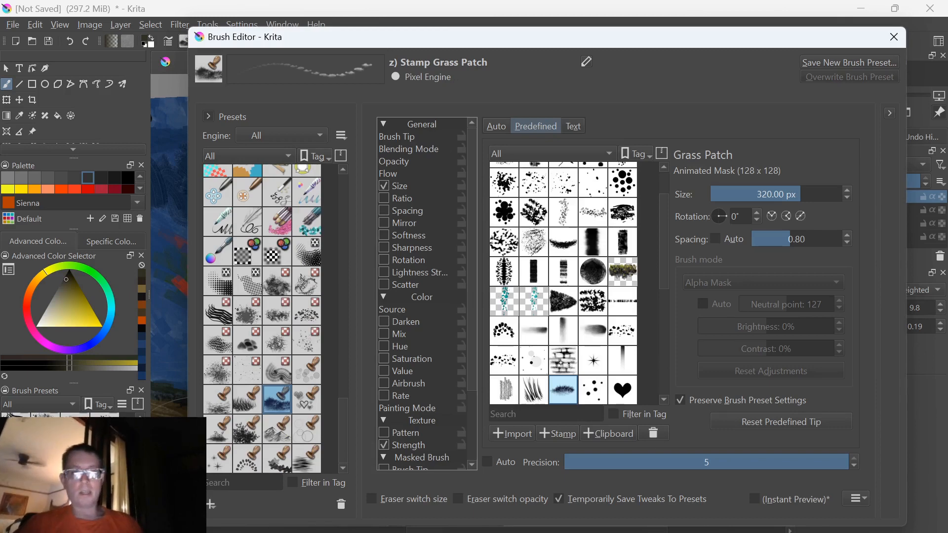
Try the grass patch stamp with several strokes in the Brush Editor's scratchpad, and close the editor
click(890, 113)
mouse_move(868, 267)
mouse_down()
mouse_move(861, 424)
mouse_move(876, 437)
mouse_up()
mouse_move(865, 375)
mouse_down()
mouse_move(924, 387)
mouse_move(839, 403)
mouse_up()
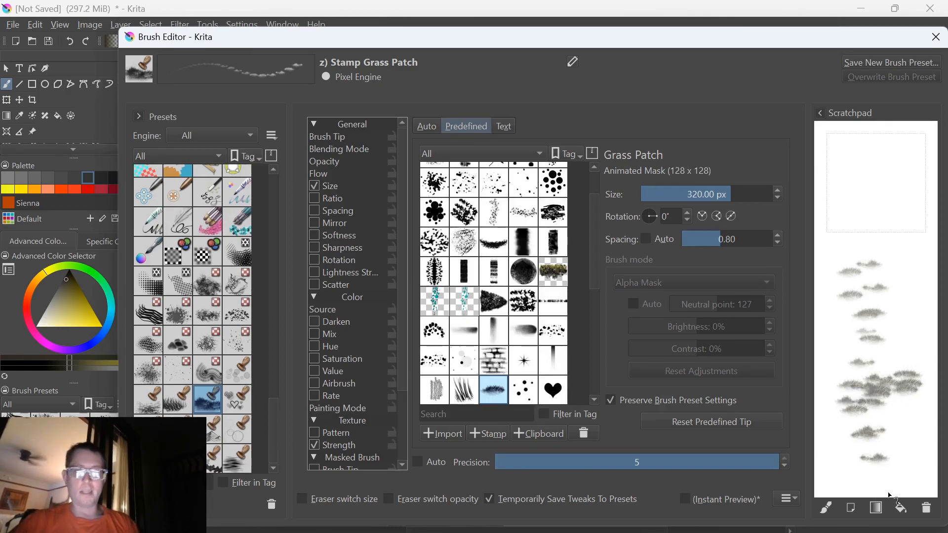
click(936, 37)
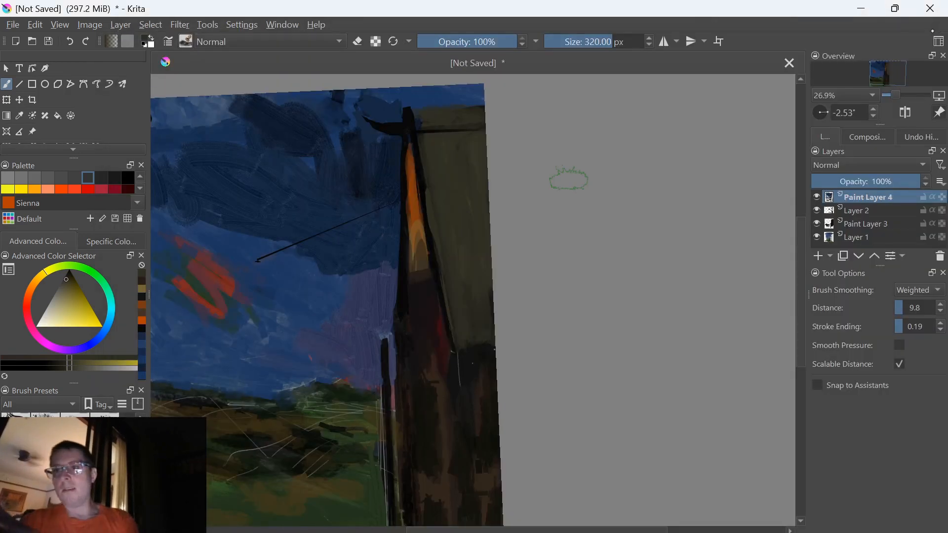
Sample the foreground grass green and stamp grass patches over the lower field in darker and lighter shades
ctrl+click(239, 499)
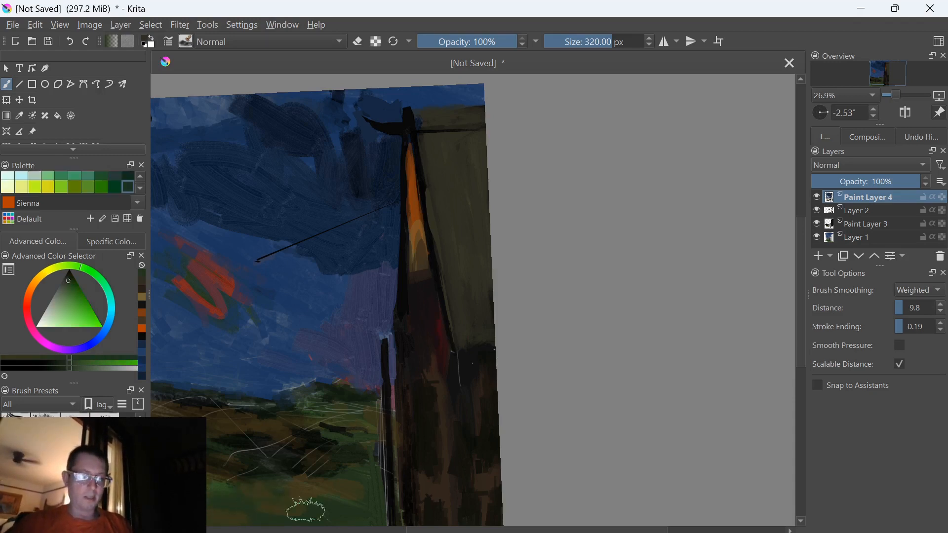
key(k)
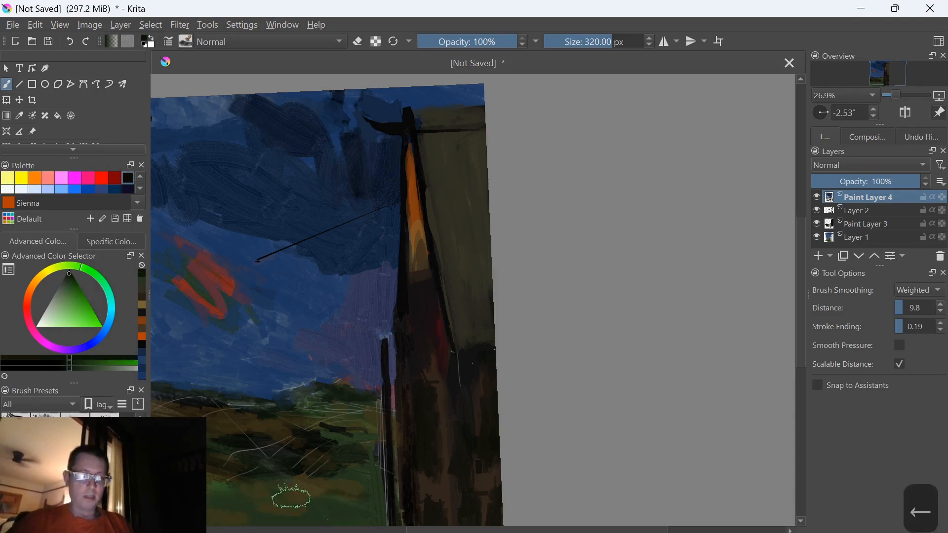
key(k)
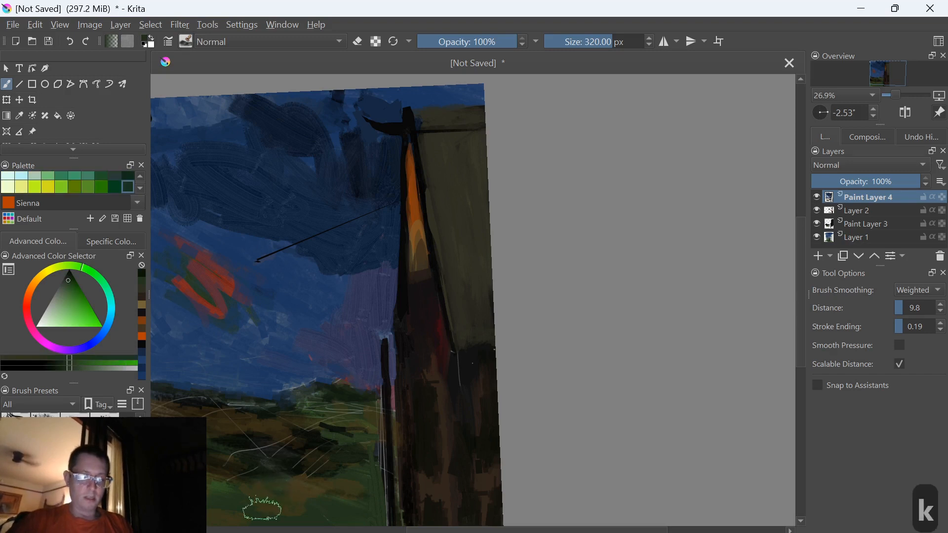
key(l)
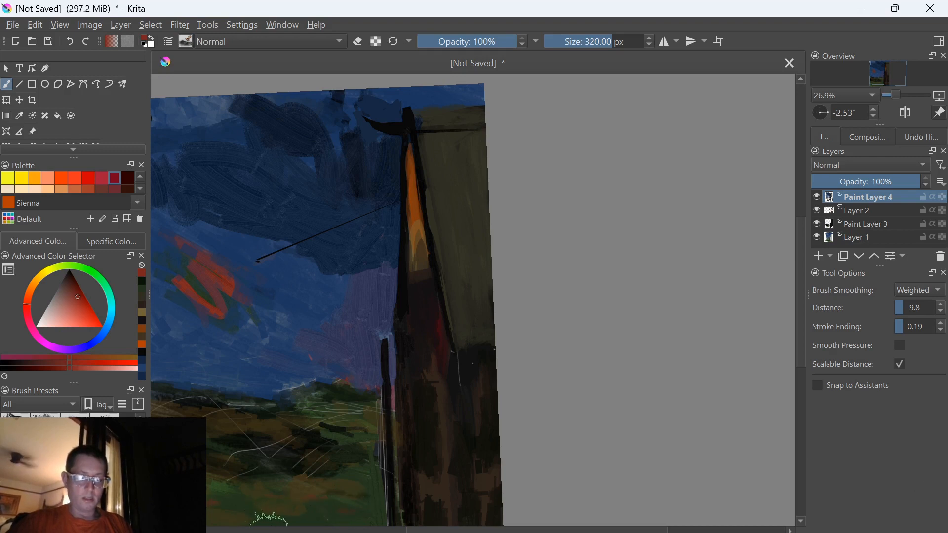
Shift the brush colour to an ochre brown and stamp grass patches across the lower foreground
key(j)
key(j)
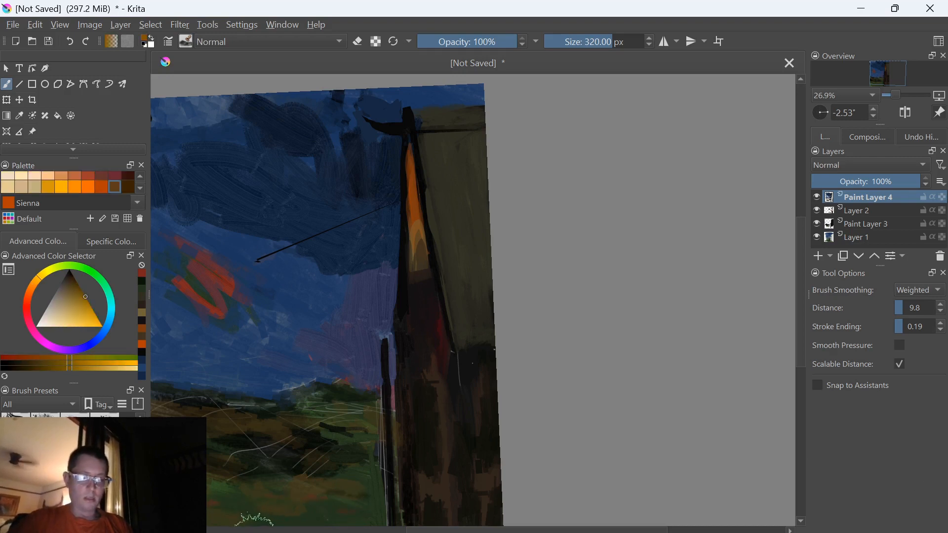
key(y)
key(y)
mouse_move(263, 519)
mouse_down()
mouse_move(246, 497)
mouse_move(293, 521)
mouse_move(326, 508)
mouse_move(231, 516)
mouse_up()
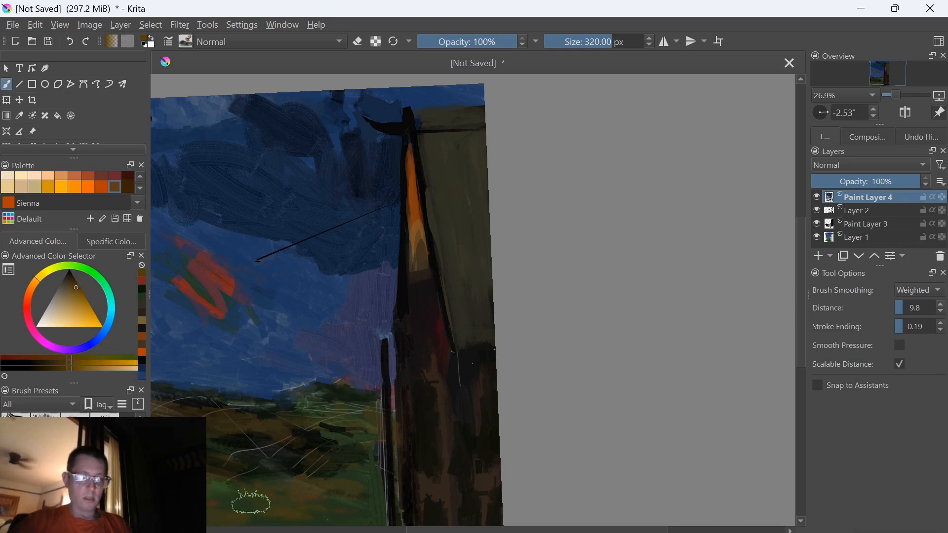
Darken the brown brush colour and stamp another grass patch over the lower foreground
key(k)
key(k)
key(k)
key(k)
key(k)
key(k)
key(k)
key(k)
key(k)
mouse_move(345, 495)
mouse_down()
mouse_move(359, 479)
mouse_move(344, 468)
mouse_up()
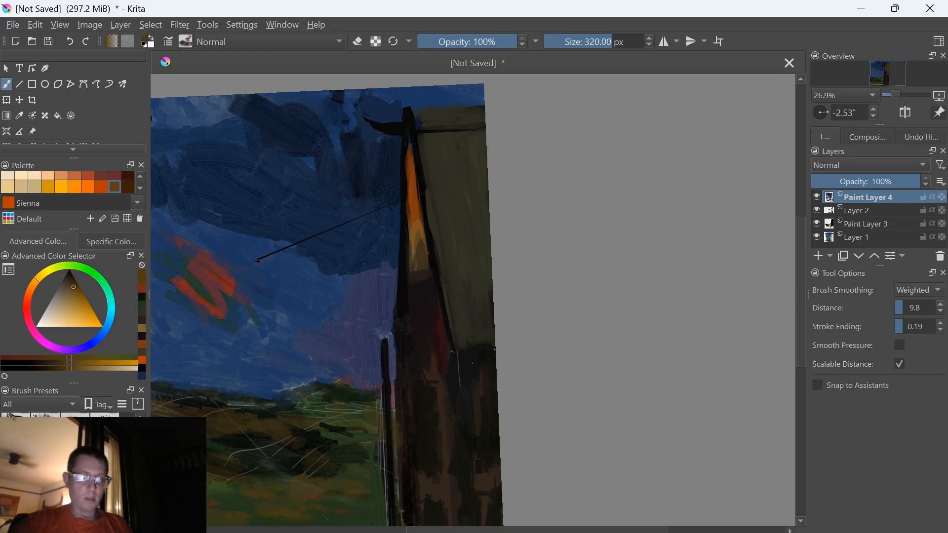
Set the brush colour to near-black from the recently used colours
scroll(310, 493, down, 4)
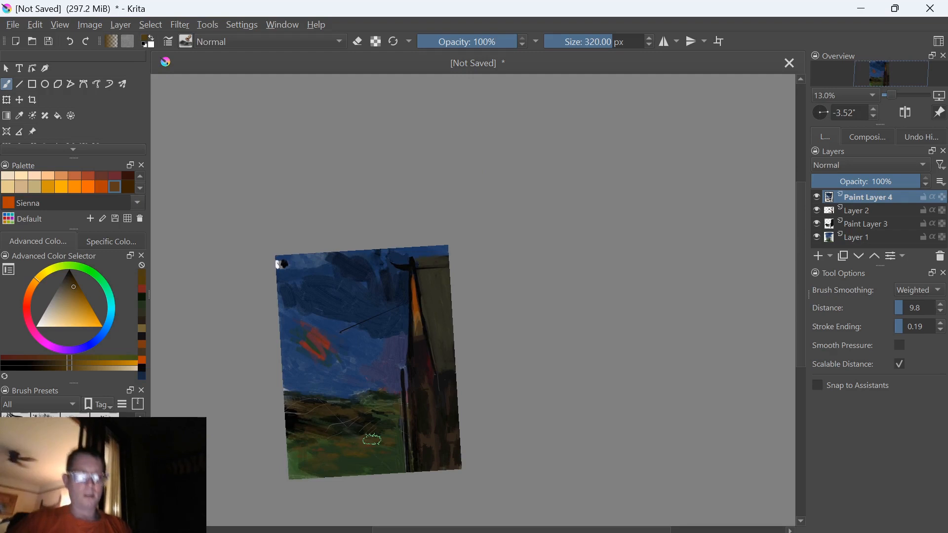
scroll(371, 439, up, 3)
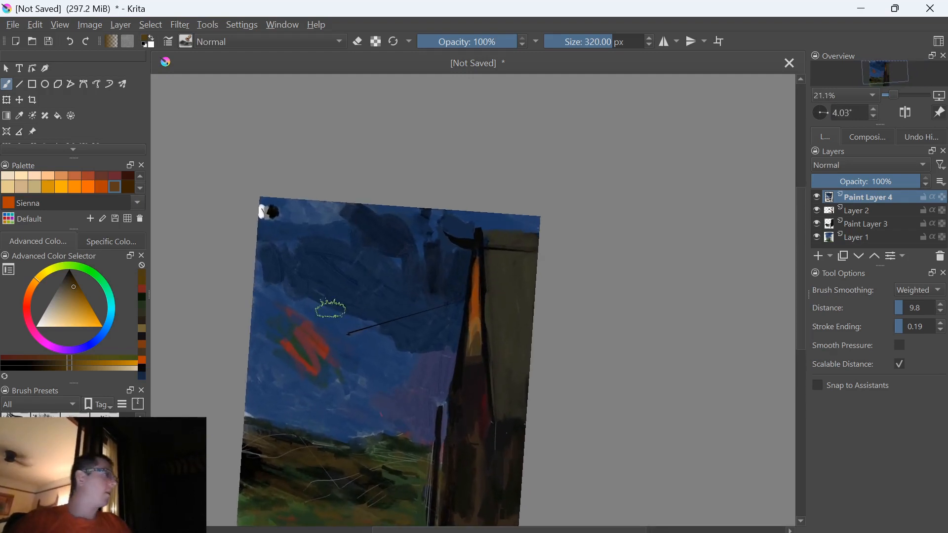
scroll(321, 309, up, 6)
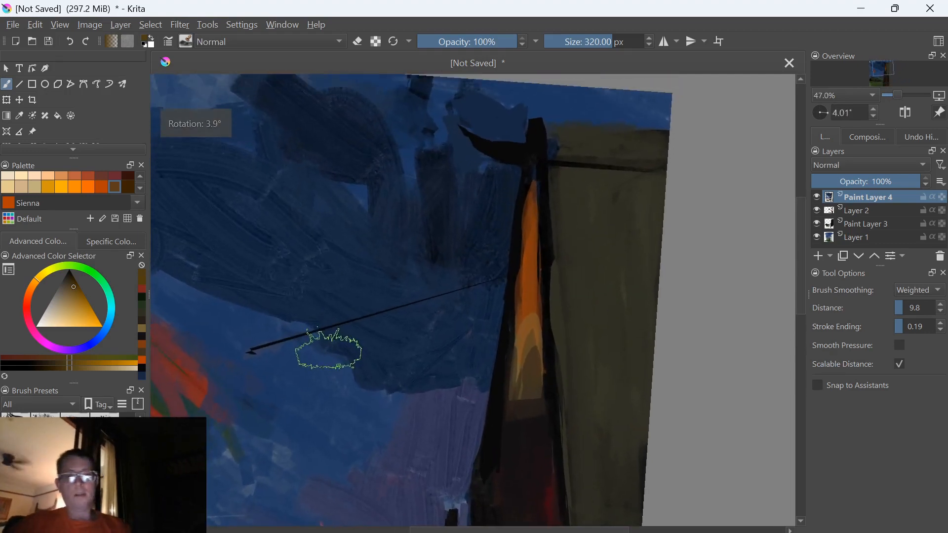
scroll(457, 368, down, 1)
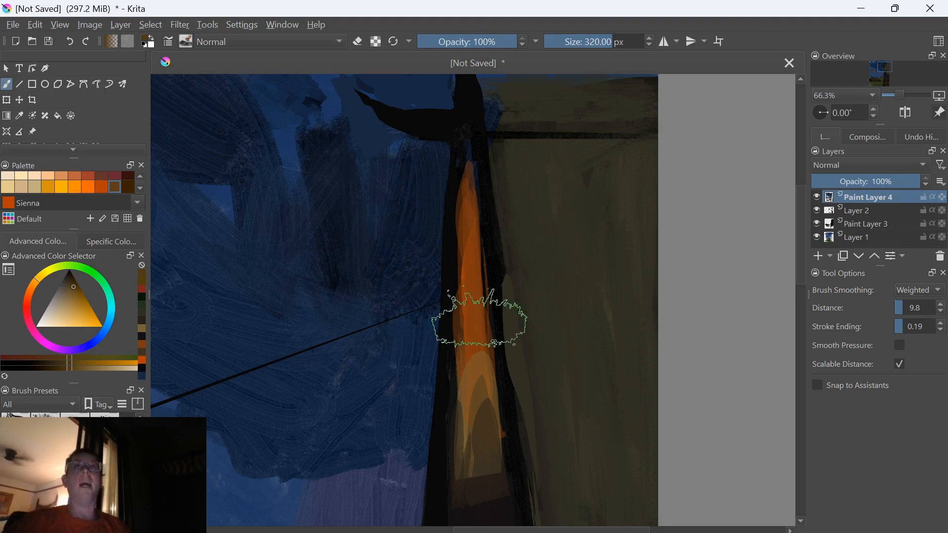
click(142, 328)
click(141, 336)
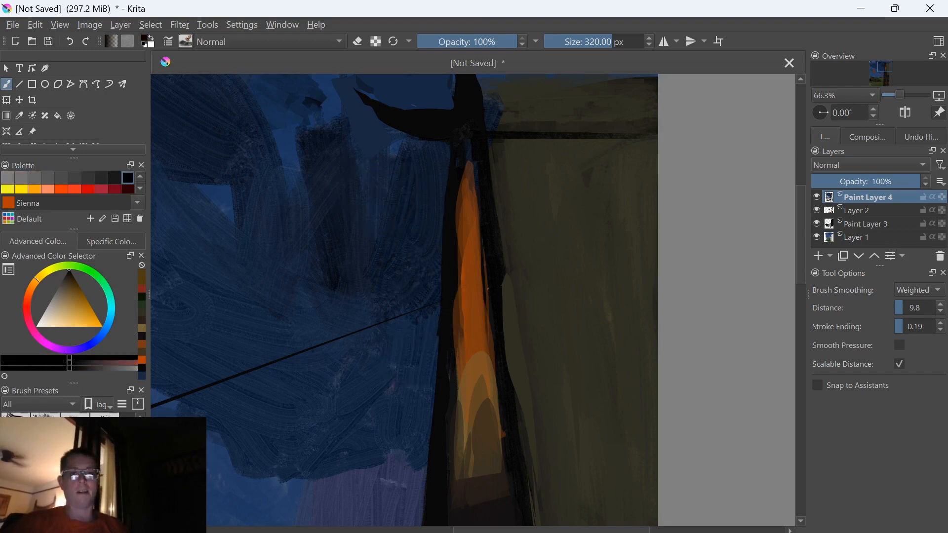
Browse the brush presets and choose t) Shapes Fill
scroll(74, 469, up, 5)
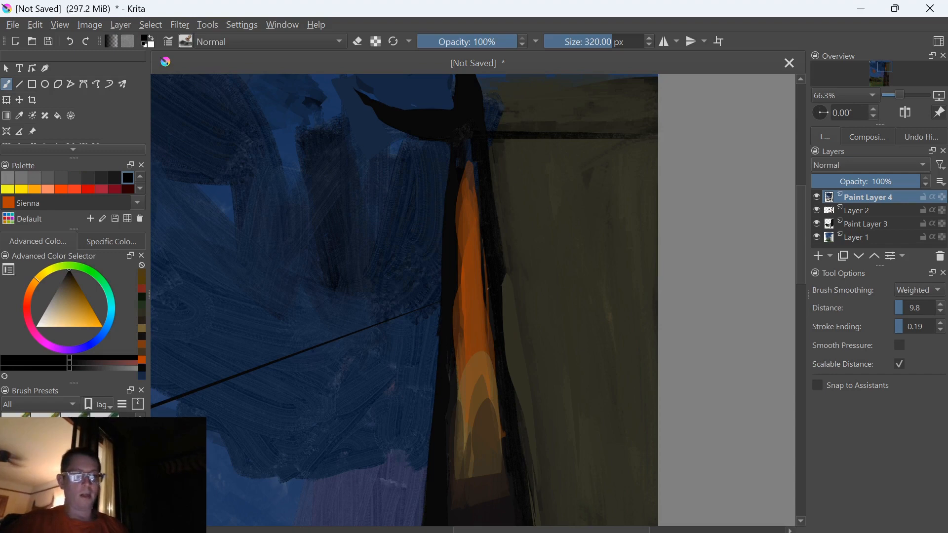
scroll(74, 469, up, 3)
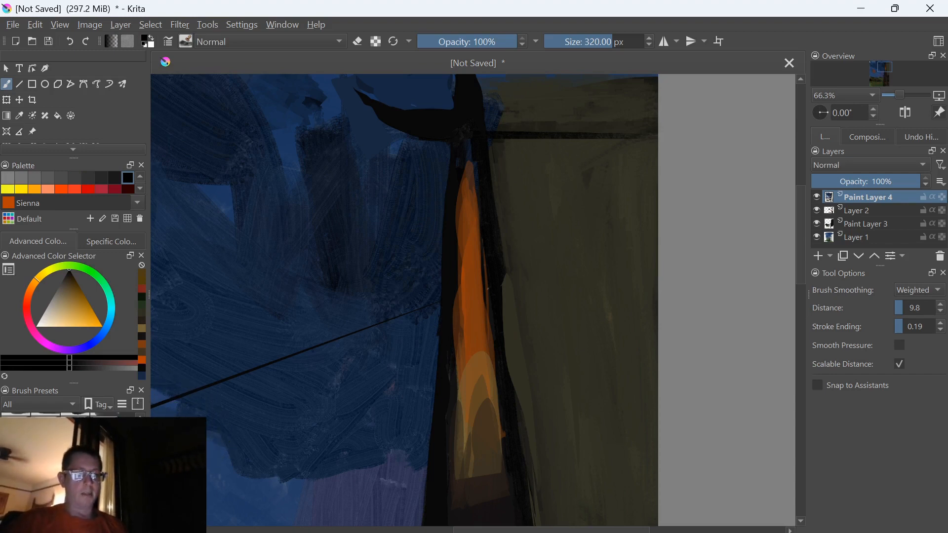
scroll(74, 469, down, 3)
scroll(74, 469, down, 3)
scroll(74, 469, down, 2)
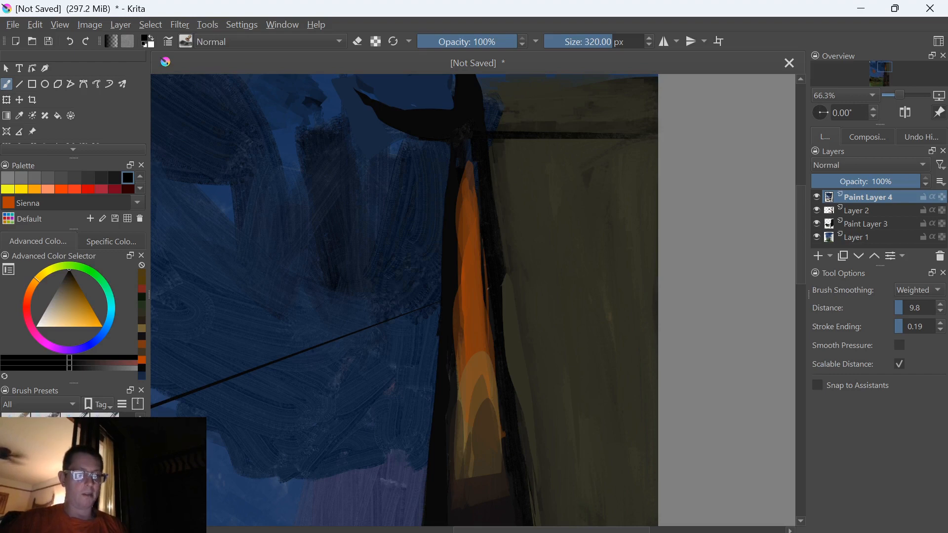
scroll(74, 469, down, 2)
scroll(74, 469, down, 2)
scroll(74, 469, down, 3)
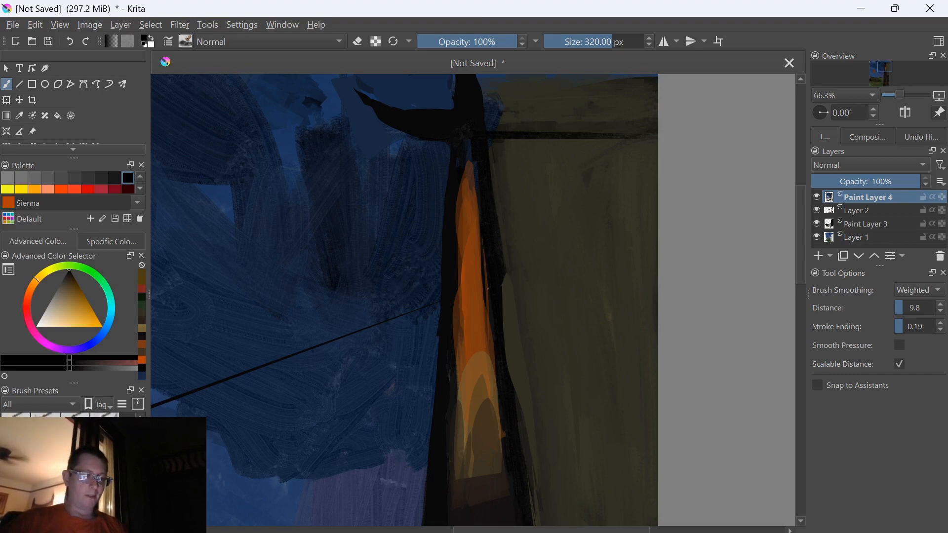
scroll(74, 469, down, 3)
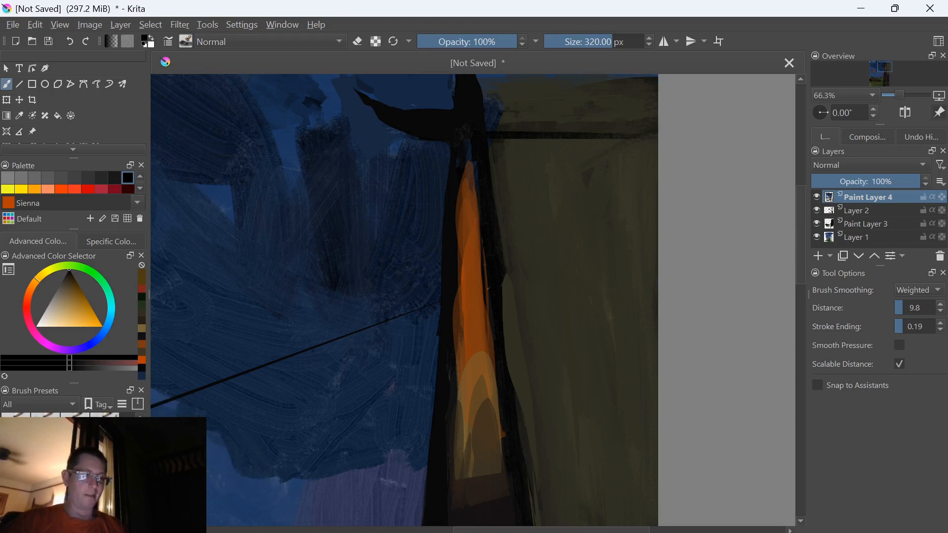
scroll(74, 415, down, 4)
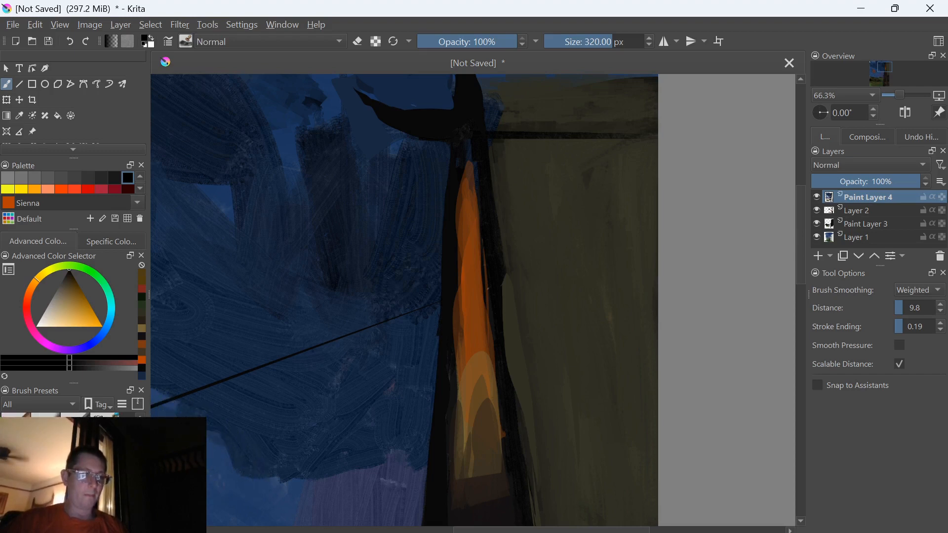
scroll(74, 415, down, 3)
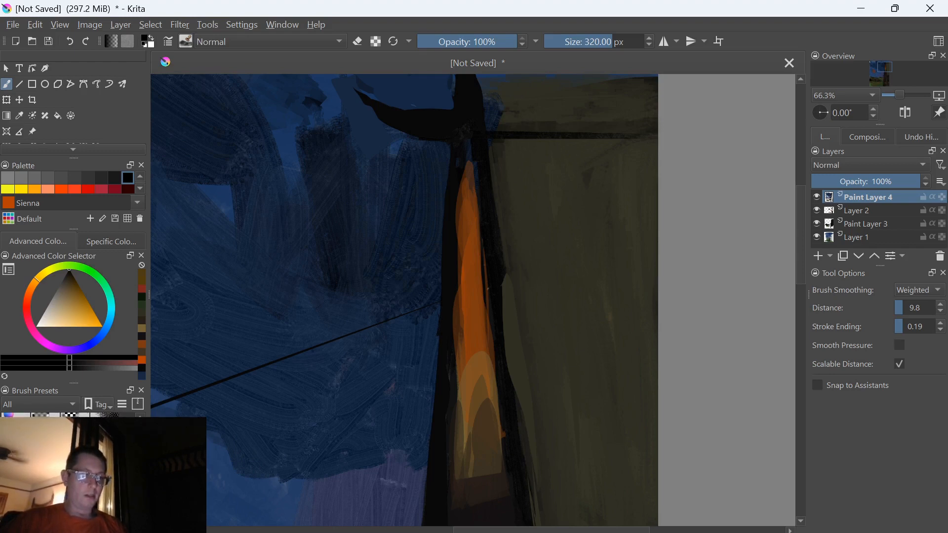
click(74, 472)
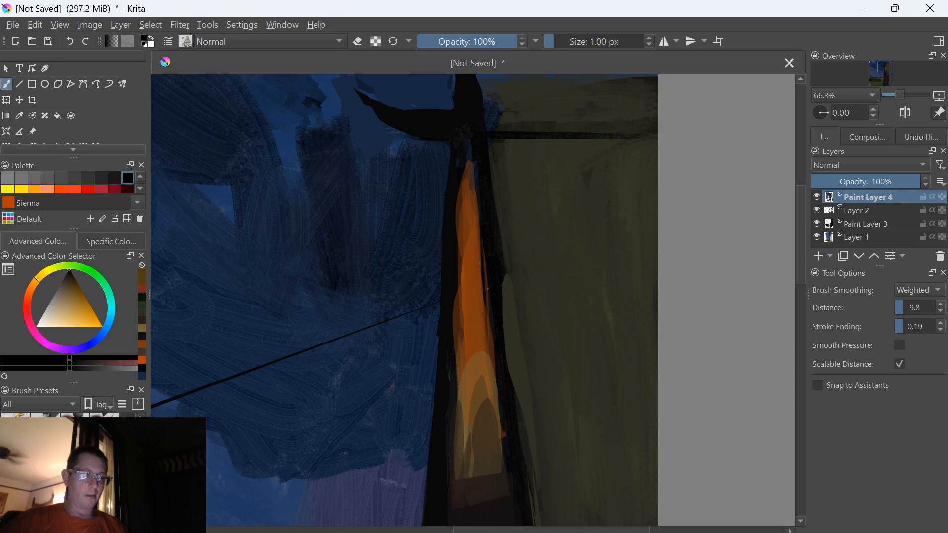
Try a small black fill shape at the base of the orange light, and undo the last strokes
click(478, 472)
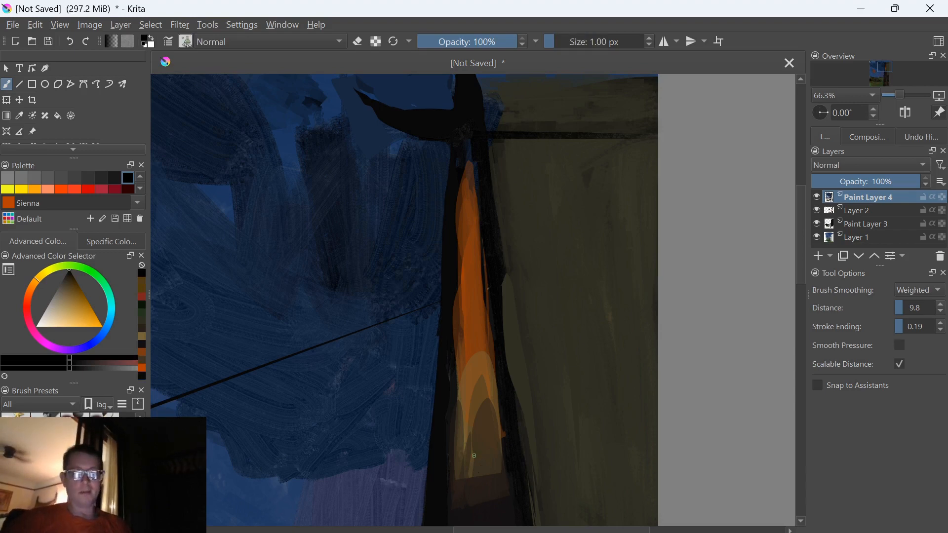
key(ctrl+z)
key(ctrl+z)
key(ctrl+z)
key(ctrl+z)
key(ctrl+z)
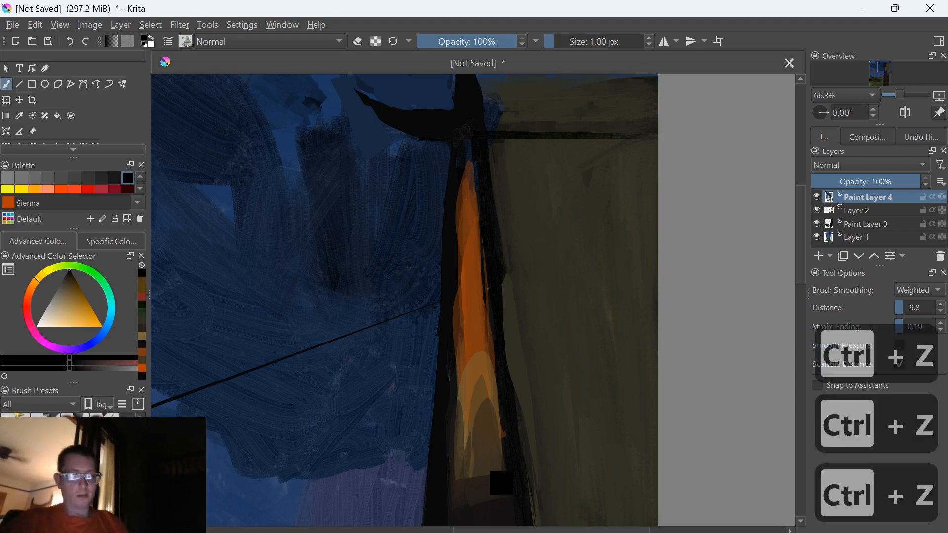
key(ctrl+z)
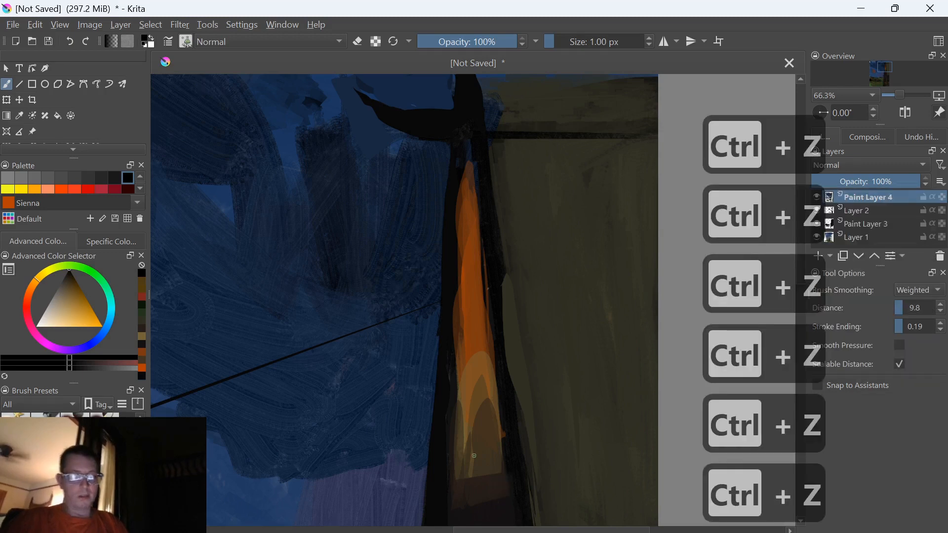
Try a thin black fill shape down the middle of the building's orange light, and undo it
scroll(474, 456, down, 4)
scroll(288, 306, up, 3)
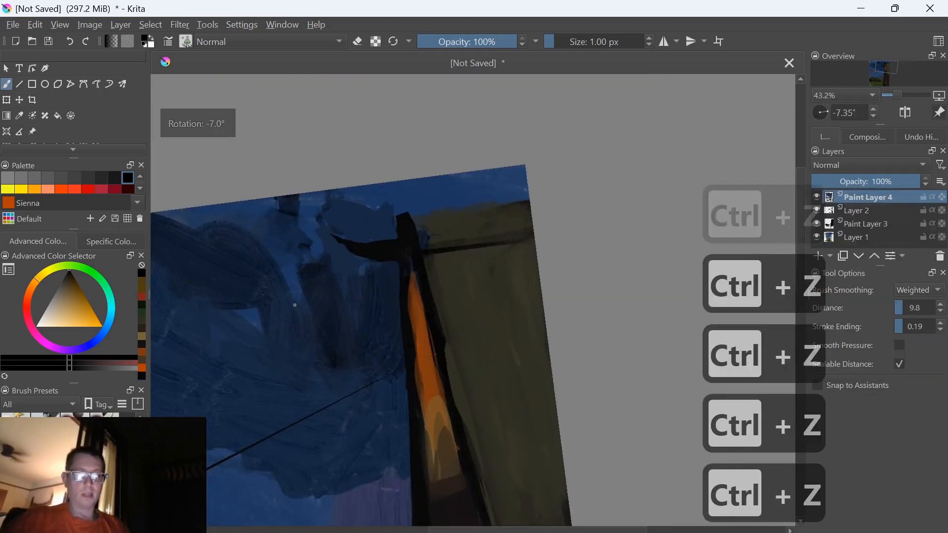
scroll(286, 296, up, 2)
scroll(285, 291, up, 1)
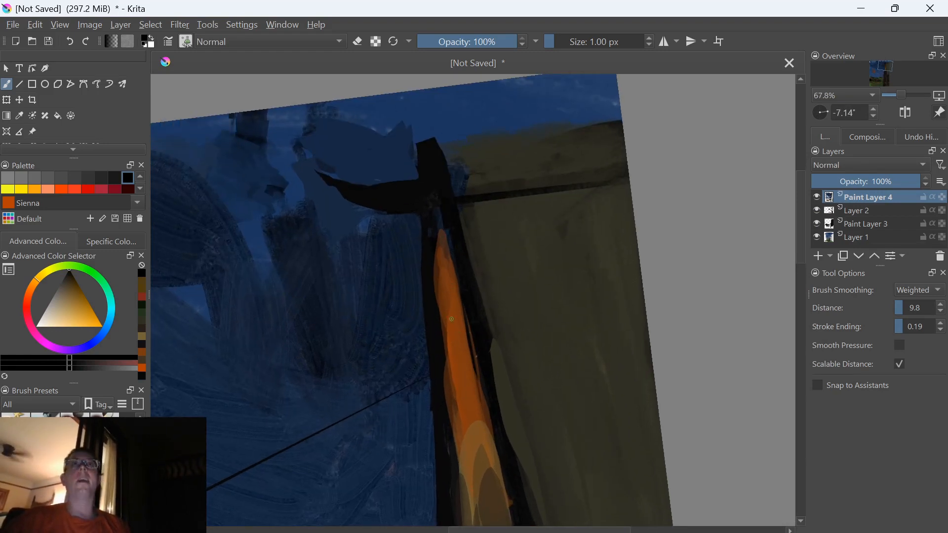
drag(457, 322, 470, 429)
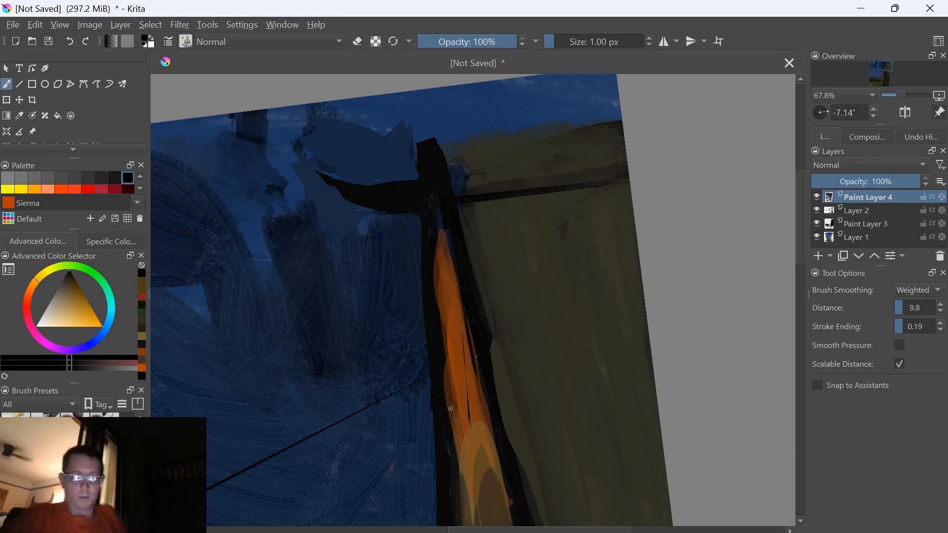
key(ctrl+z)
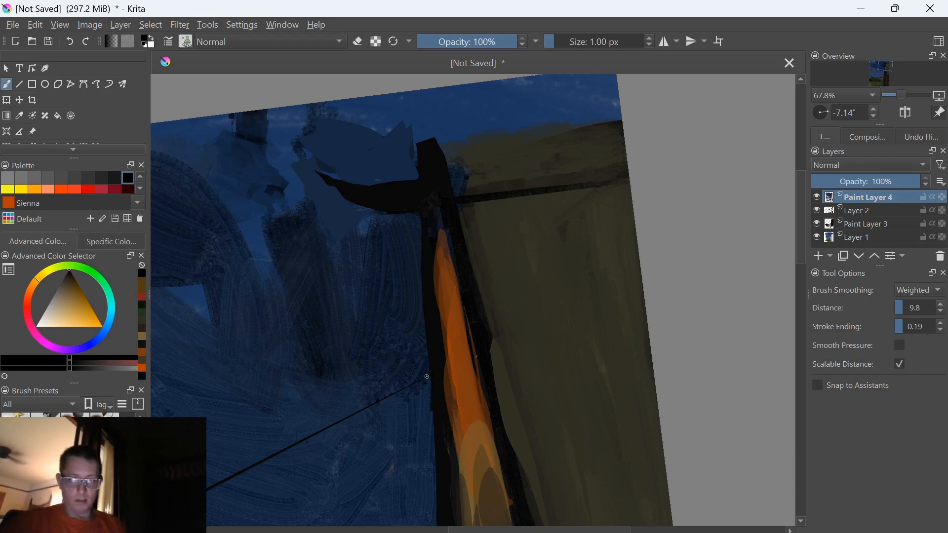
Sample the orange light, darken the colour, and try a small fill shape over its lower part before undoing it
ctrl+click(460, 409)
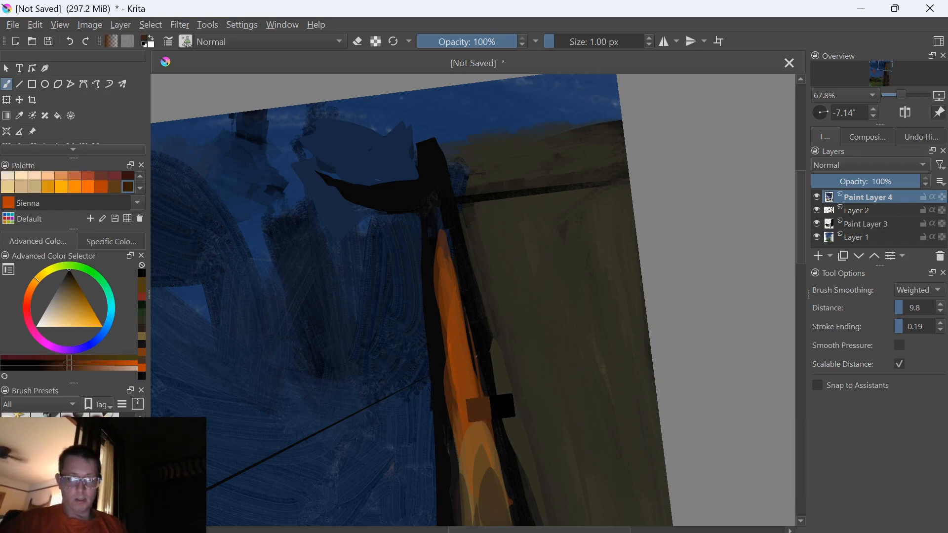
ctrl+click(459, 409)
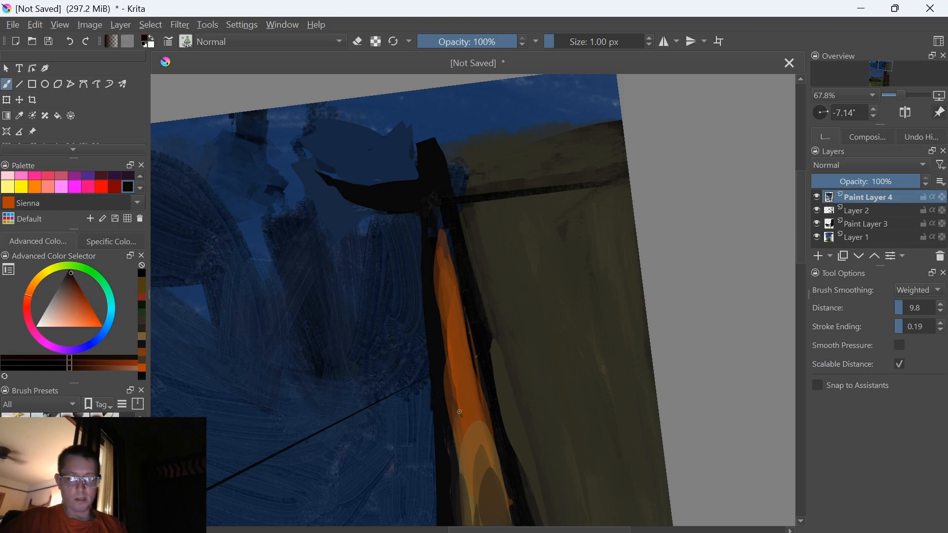
drag(457, 405, 450, 421)
key(k)
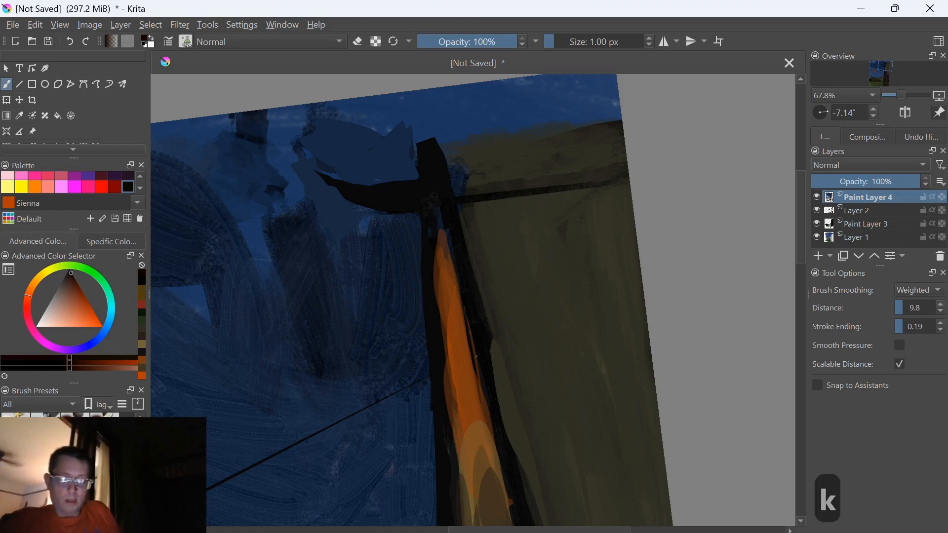
key(ctrl+z)
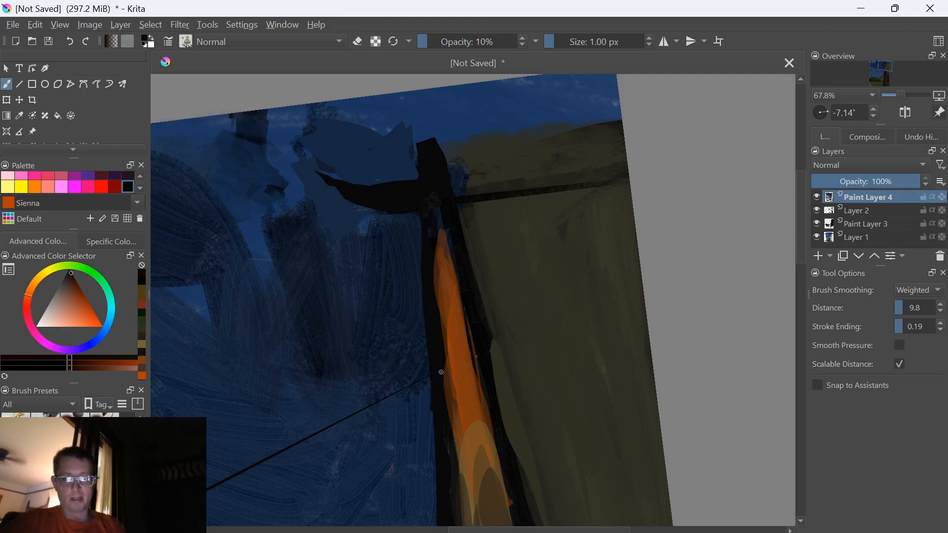
Set the brush opacity to 20%, sample a dark brown and add fill shapes along the orange light with the canvas rotation reset
key(i)
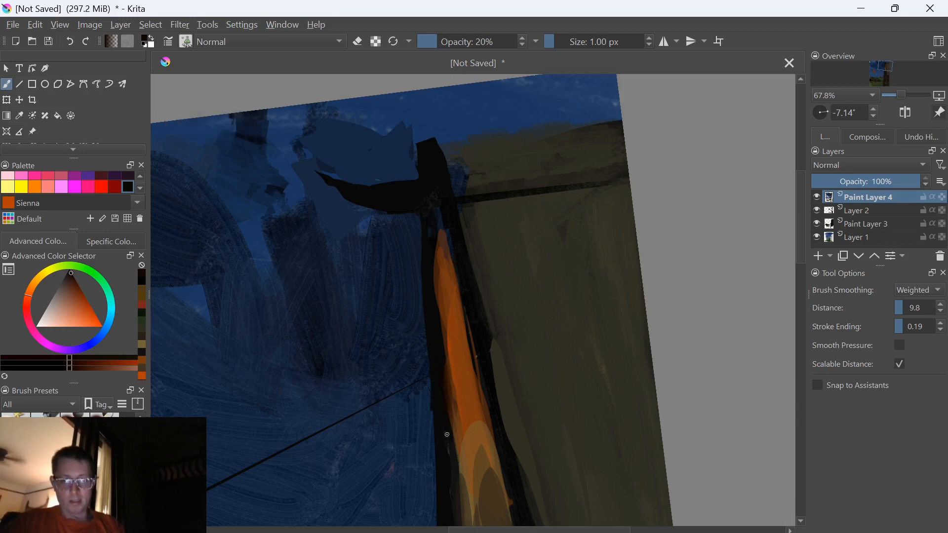
ctrl+click(449, 395)
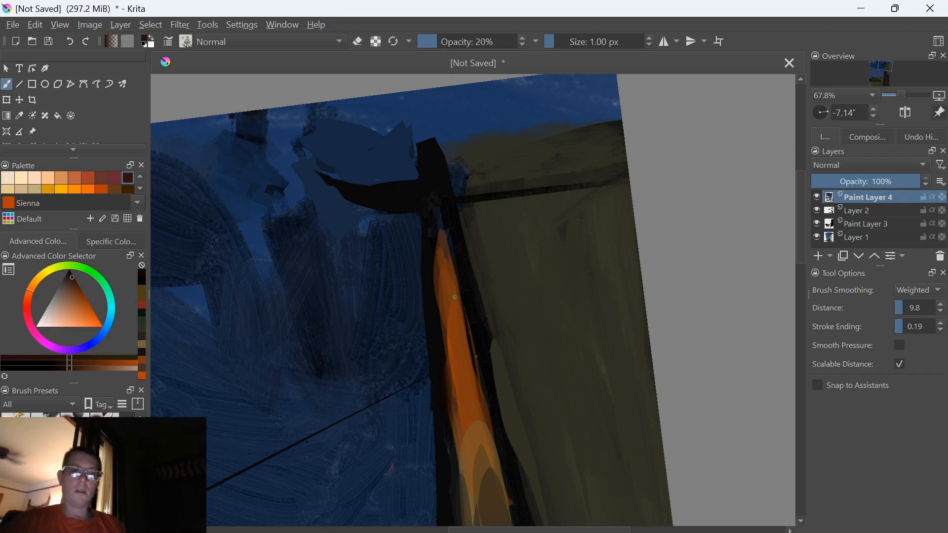
key(5)
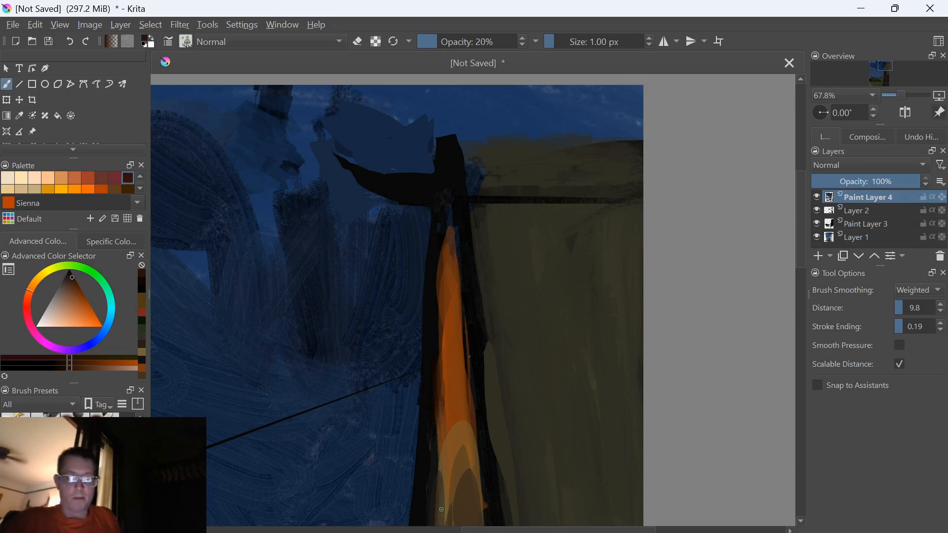
key(ctrl+z)
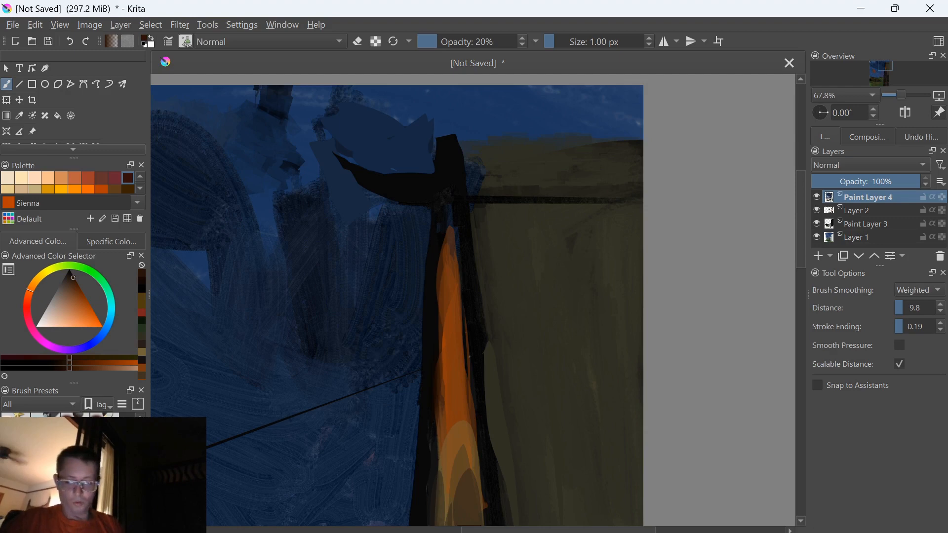
Sample a darker brown from the orange light's edge and raise the brush opacity to 100%
ctrl+click(438, 376)
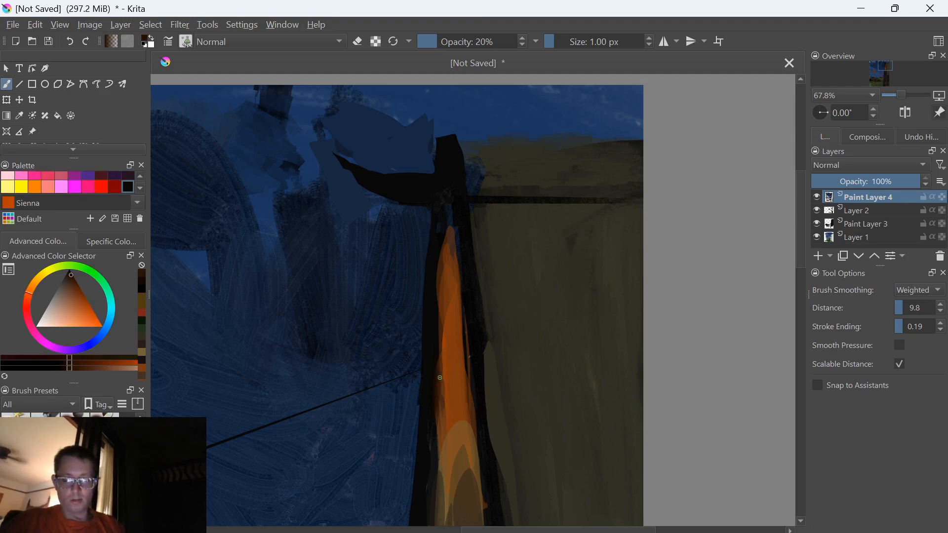
key(o)
key(o)
key(o)
key(o)
key(o)
key(o)
key(o)
key(o)
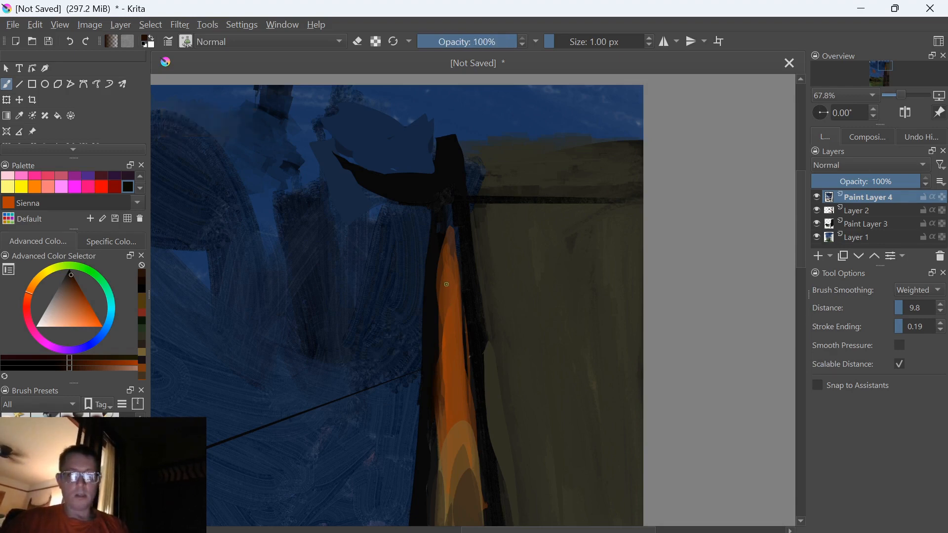
Try a long dark brown fill shape down the centre of the orange light, and undo it
mouse_move(461, 307)
mouse_down()
mouse_move(450, 508)
mouse_move(462, 390)
mouse_move(457, 291)
mouse_up()
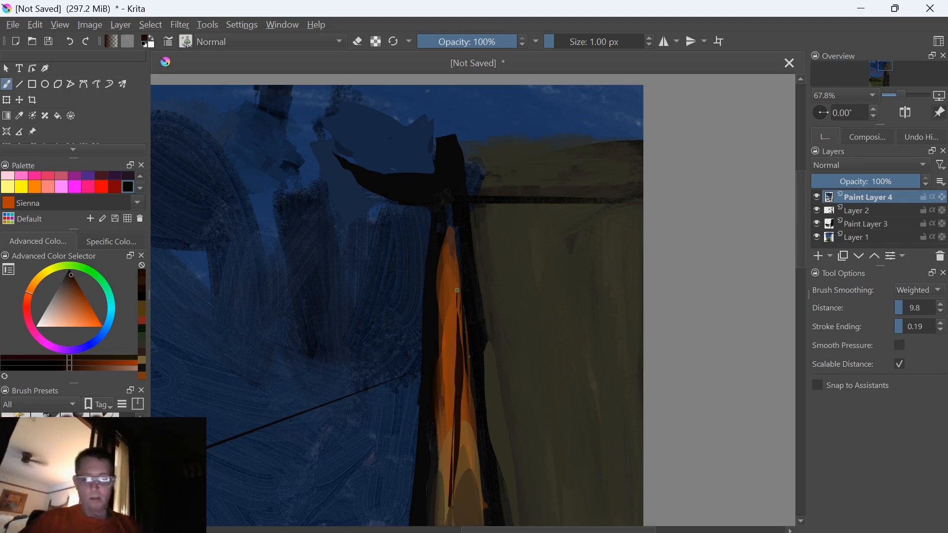
key(ctrl+z)
key(ctrl+z)
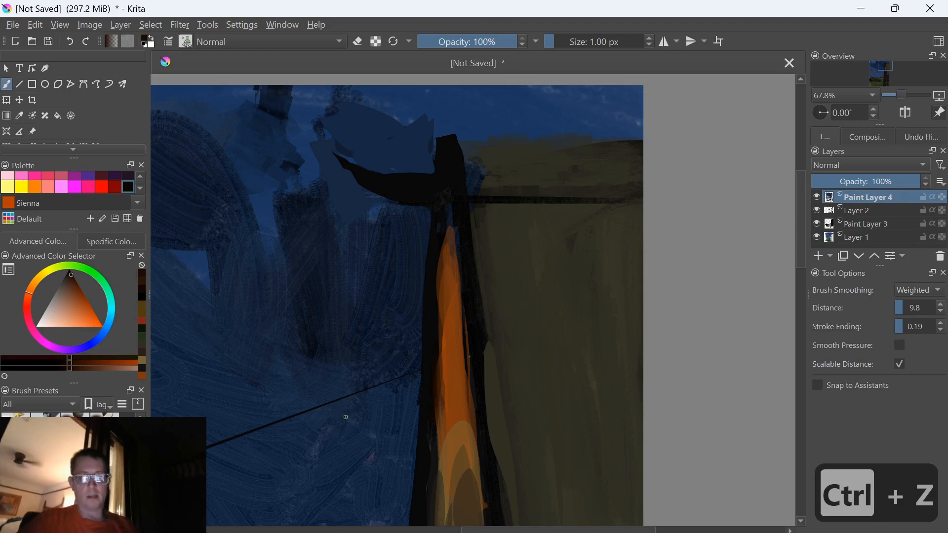
Switch the pop-up palette's brush presets to the shape tag
right_click(278, 468)
click(199, 463)
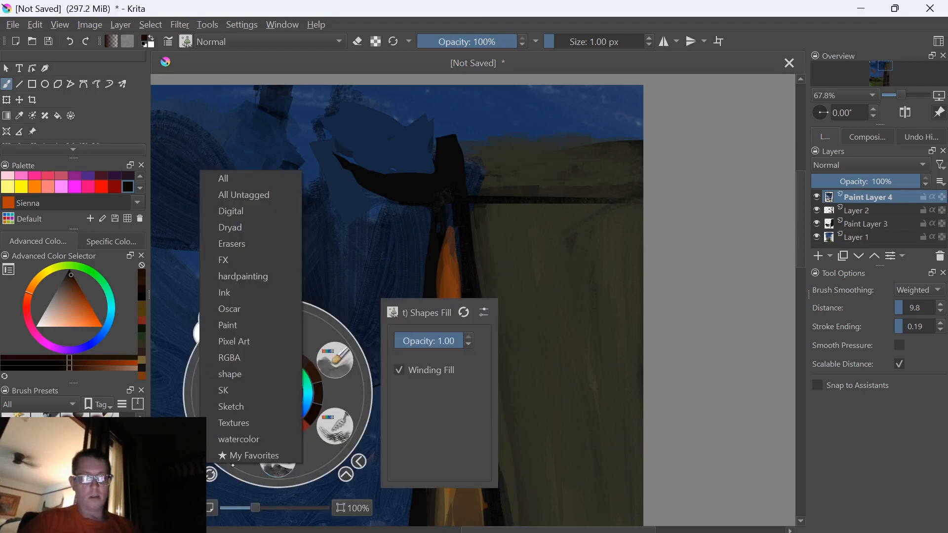
click(230, 374)
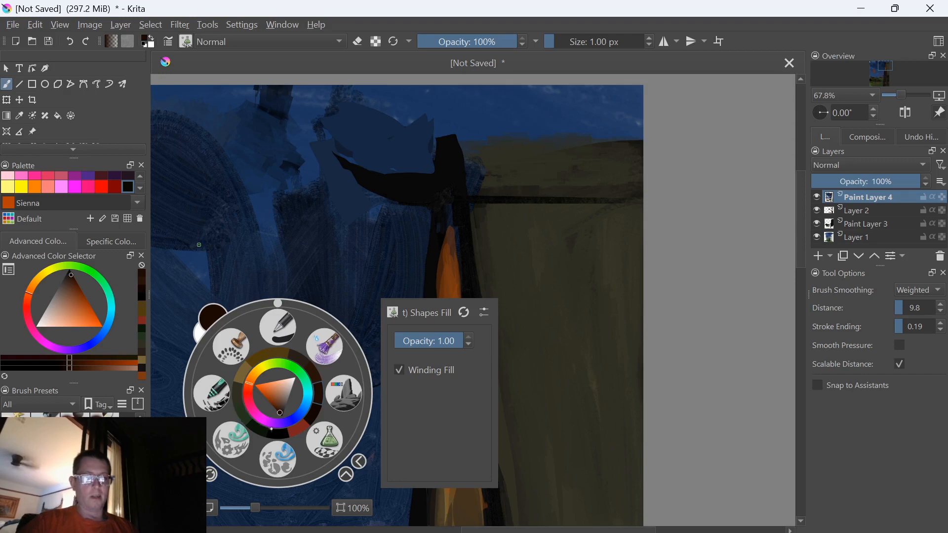
Switch to the pen brush preset, set its size to 14 px and reset the canvas rotation
click(277, 327)
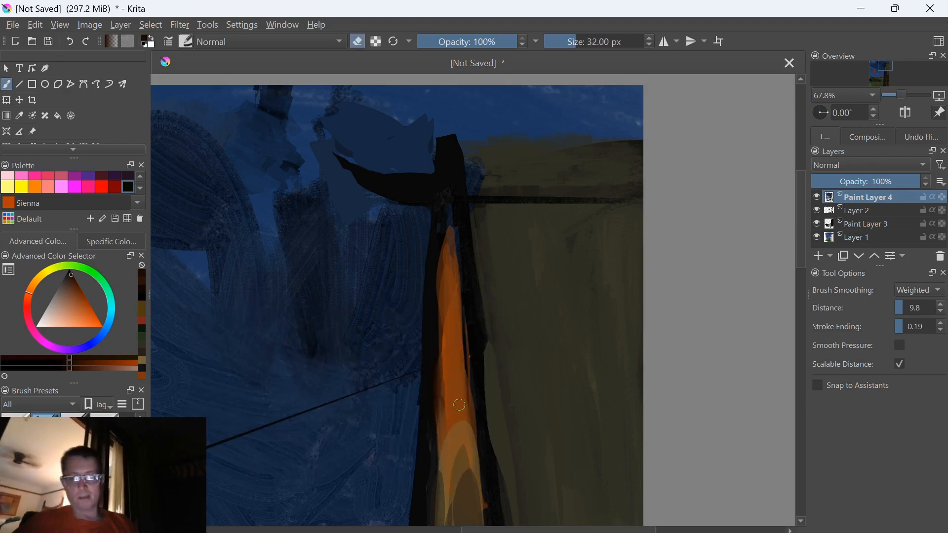
key(bracketleft)
key(bracketleft)
key(bracketleft)
key(bracketleft)
key(bracketleft)
key(bracketleft)
key(bracketleft)
key(bracketleft)
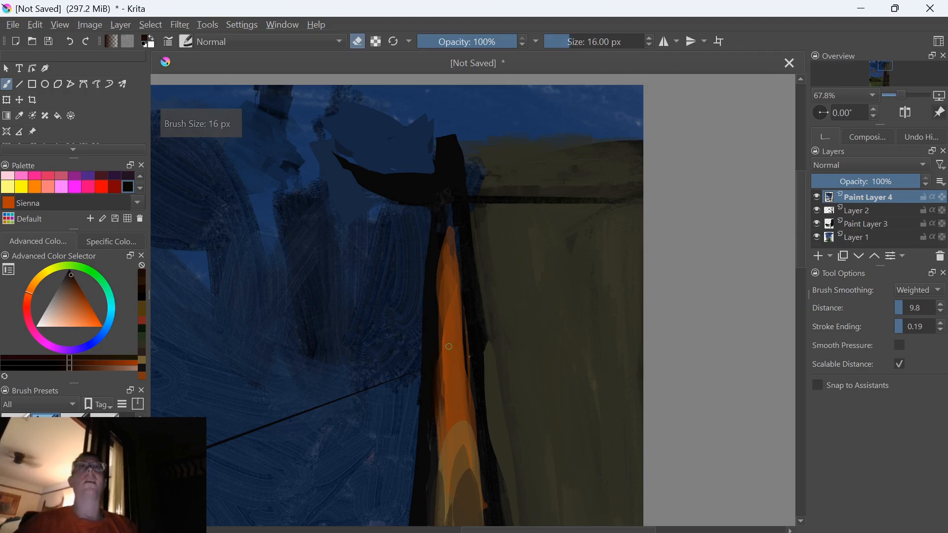
key(bracketleft)
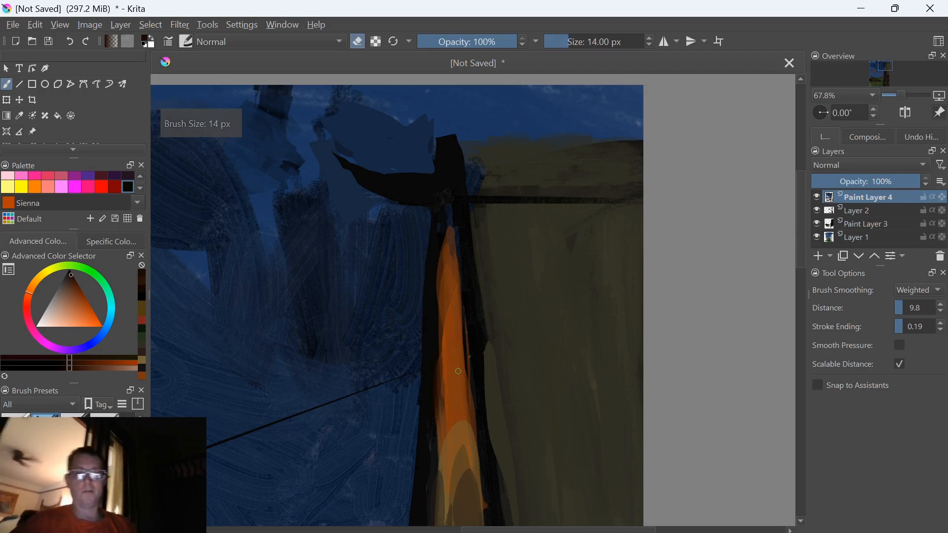
scroll(458, 371, down, 2)
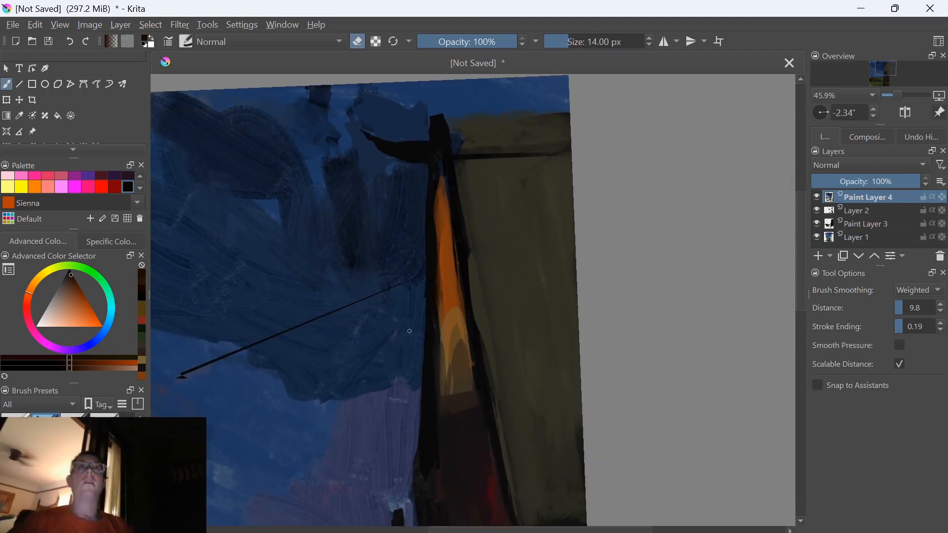
key(5)
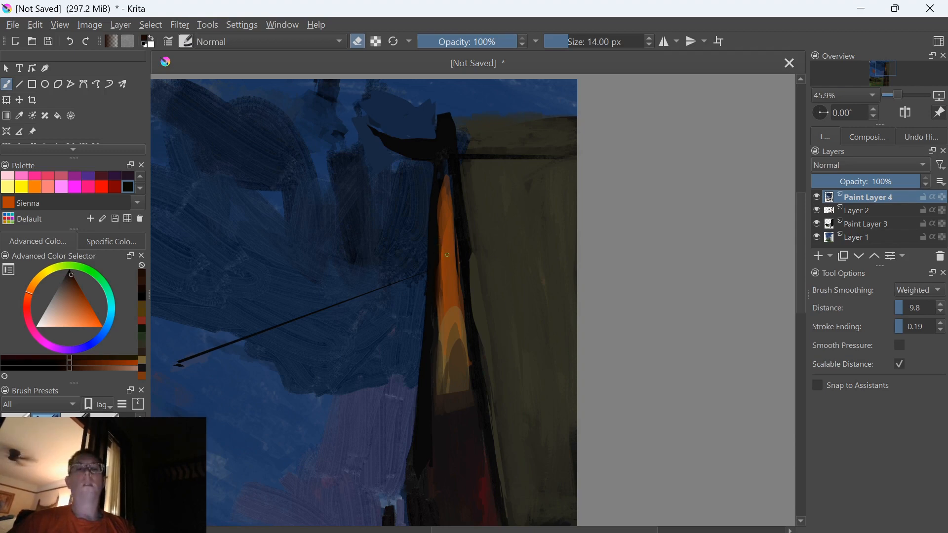
Try a straight vertical line down the orange light on Paint Layer 4 with eraser mode on, and undo it
key(v)
drag(455, 268, 457, 482)
key(b)
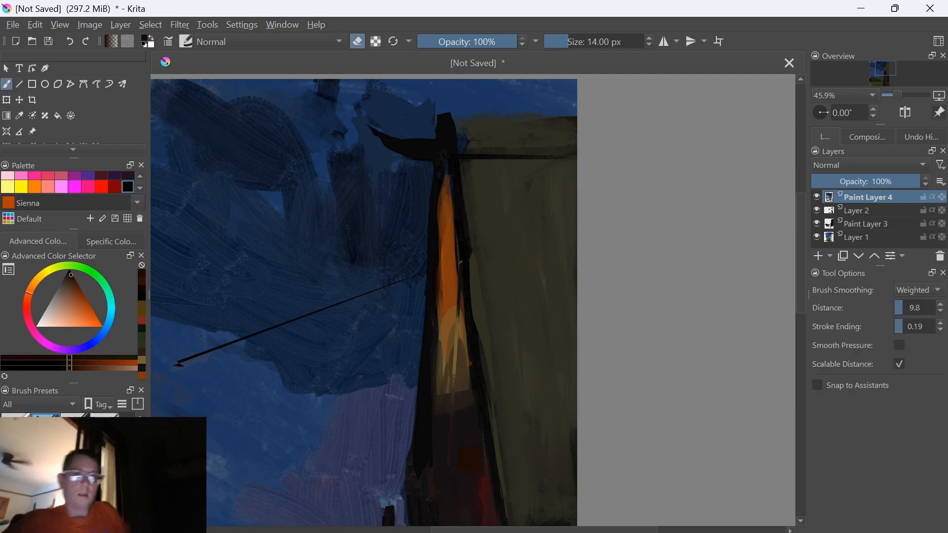
key(v)
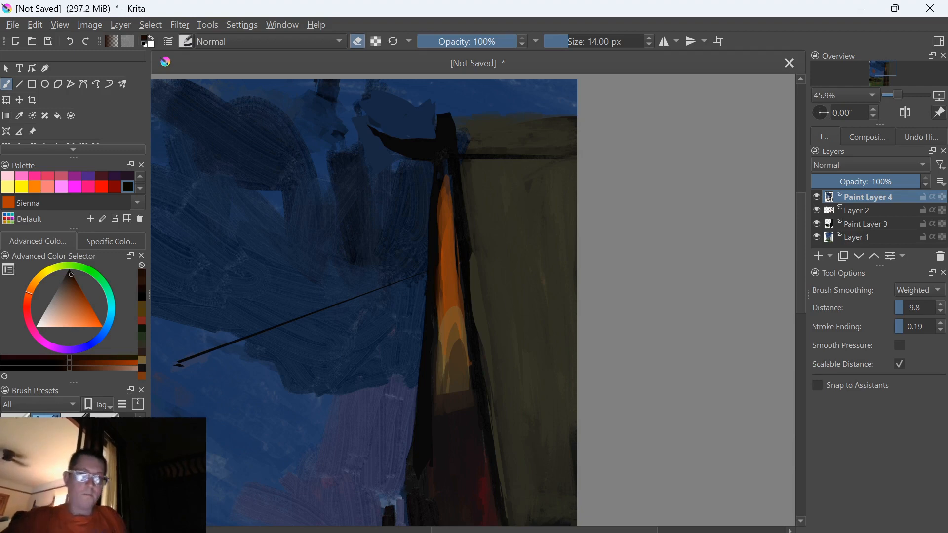
Merge Paint Layer 4, Layer 2 and Paint Layer 3 down into Layer 1, and level the canvas over the orange light
key(ctrl+e)
key(ctrl+e)
key(ctrl+e)
scroll(355, 289, down, 4)
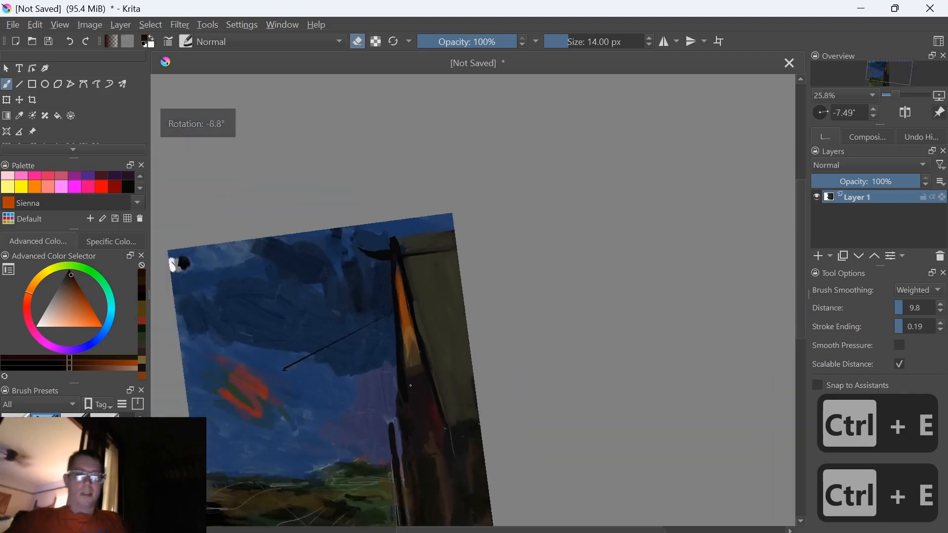
scroll(355, 288, up, 5)
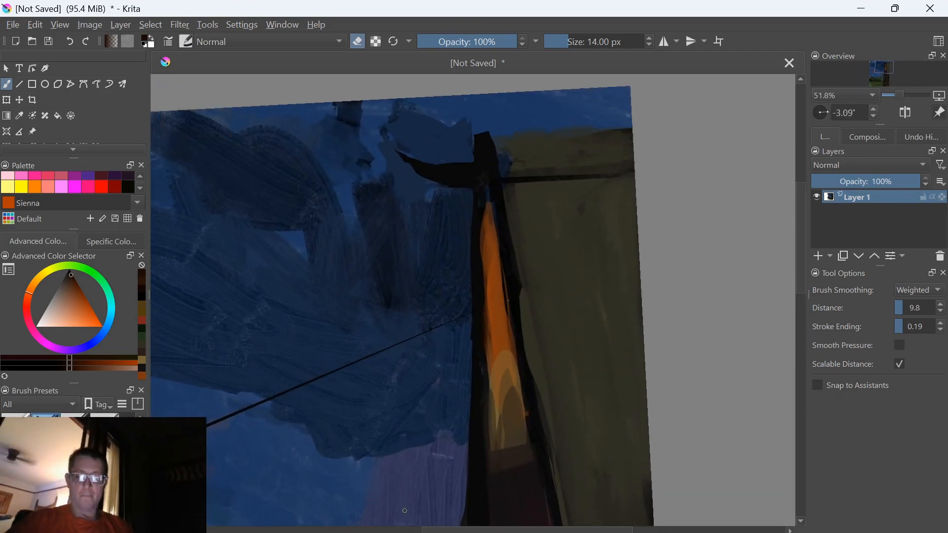
key(5)
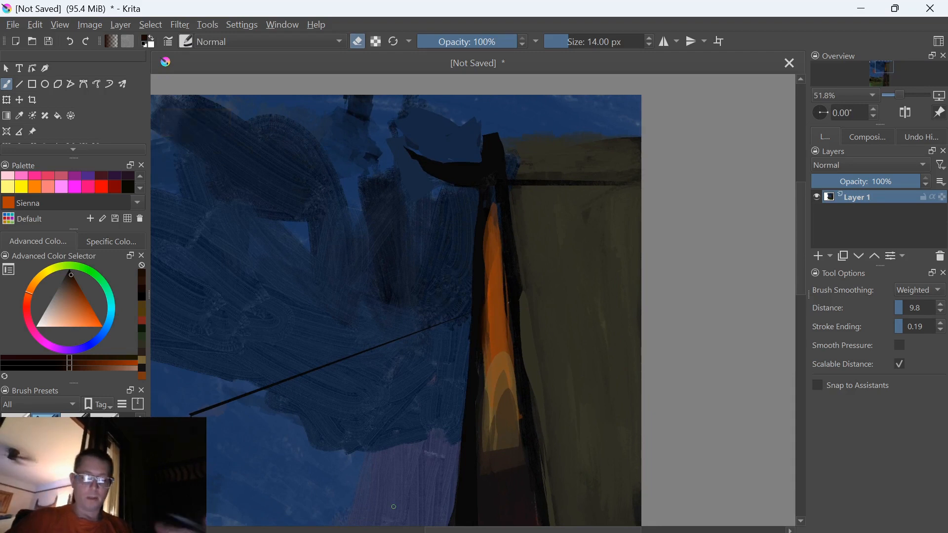
Try an erasing straight line about 986 px long down the orange light on the merged layer, and undo it
key(v)
drag(500, 273, 488, 525)
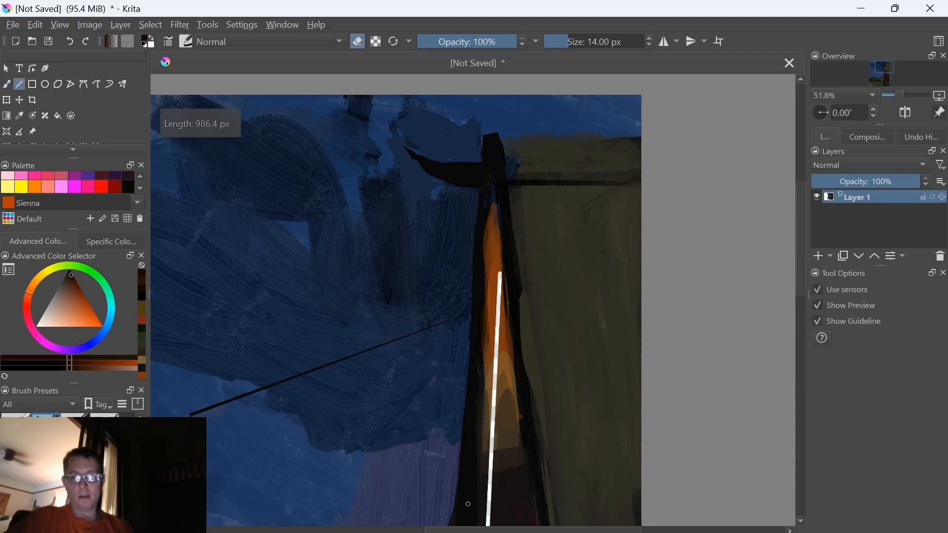
key(ctrl+z)
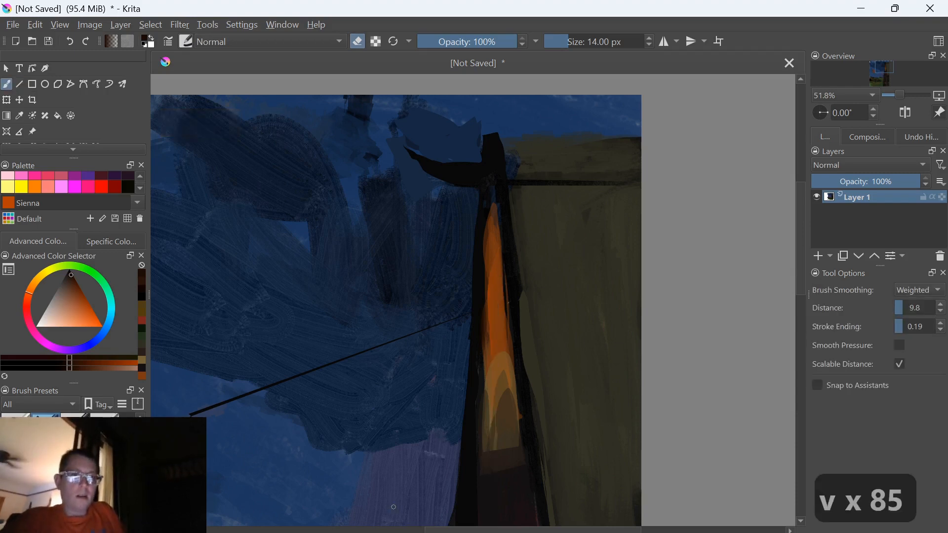
Draw a straight dark brown line down the orange light's right side with eraser mode off
key(v)
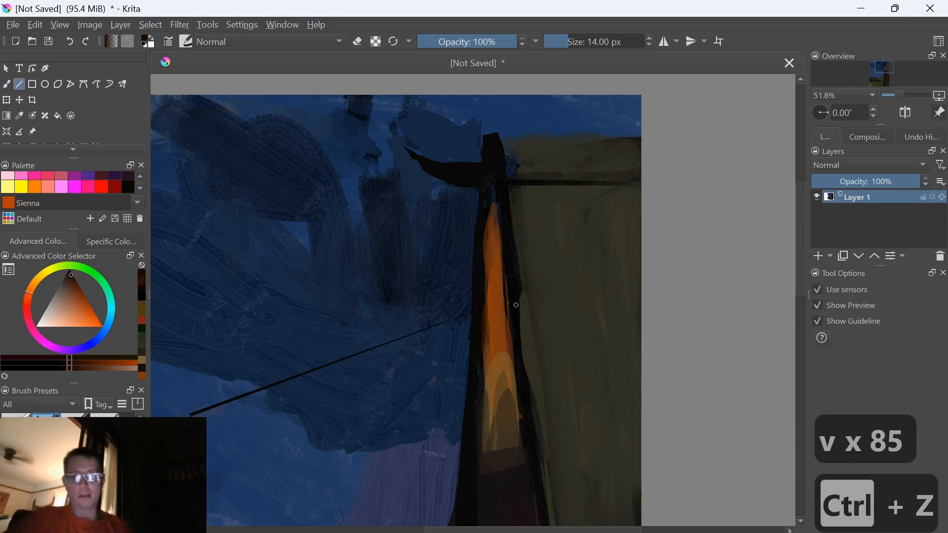
drag(510, 297, 492, 527)
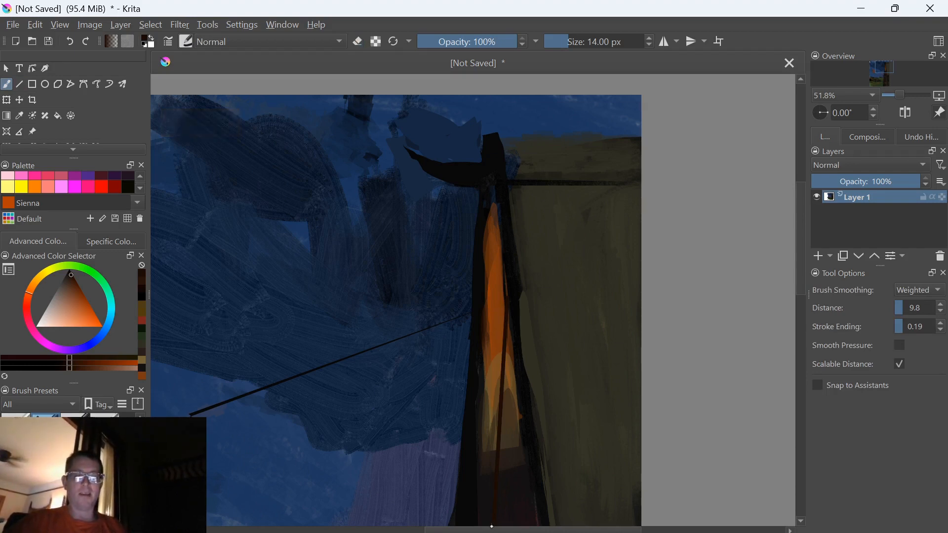
Switch to the Line tool, undo the test line drawn in eraser mode and turn eraser mode off
key(e)
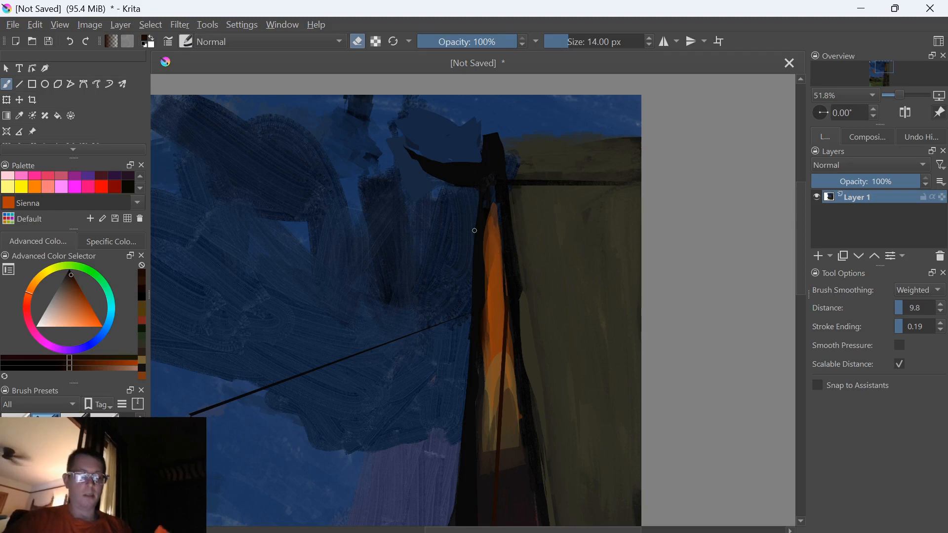
click(19, 84)
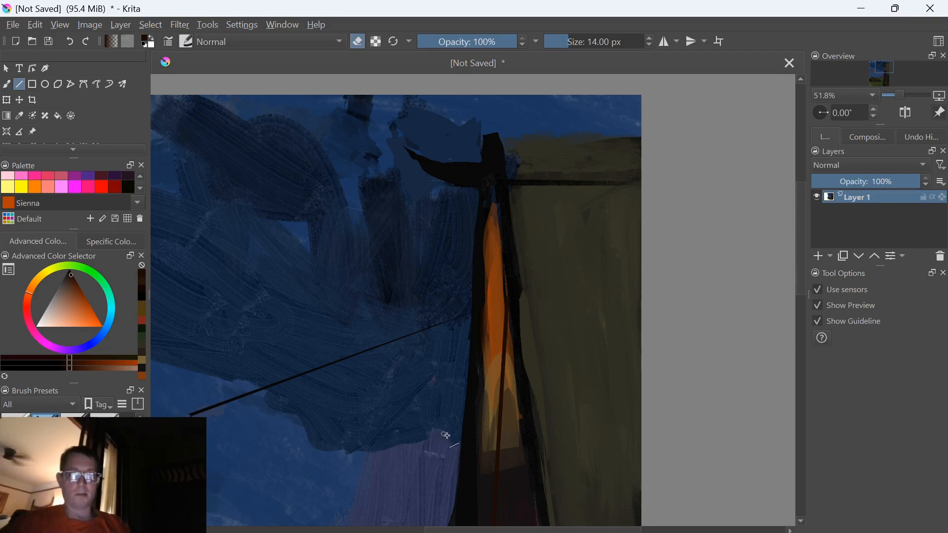
mouse_move(489, 451)
mouse_down()
mouse_move(434, 438)
mouse_move(302, 441)
mouse_move(347, 438)
mouse_up()
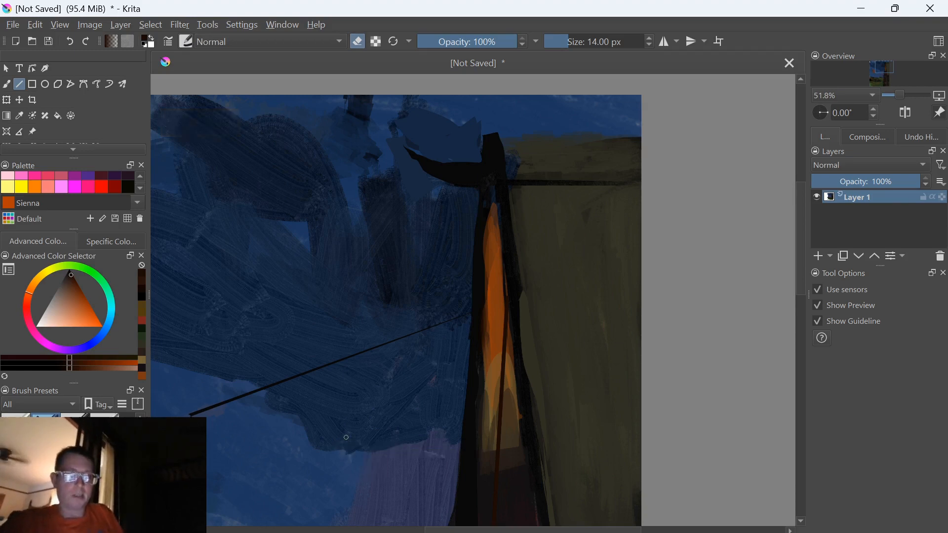
key(ctrl+z)
key(e)
Try two short horizontal crossbars across the upper part of the orange light, and undo both
mouse_move(501, 245)
mouse_down()
mouse_move(476, 251)
mouse_move(493, 267)
mouse_move(481, 267)
mouse_up()
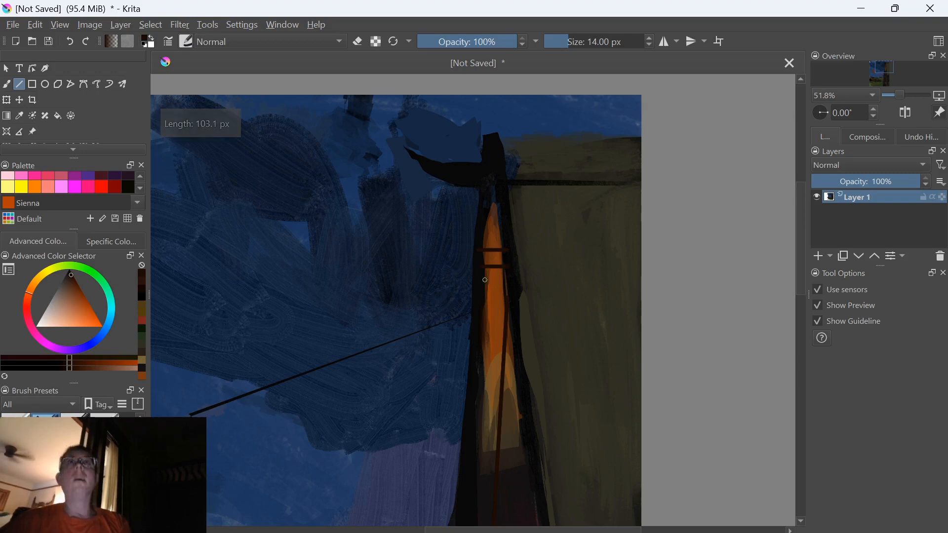
key(ctrl+z)
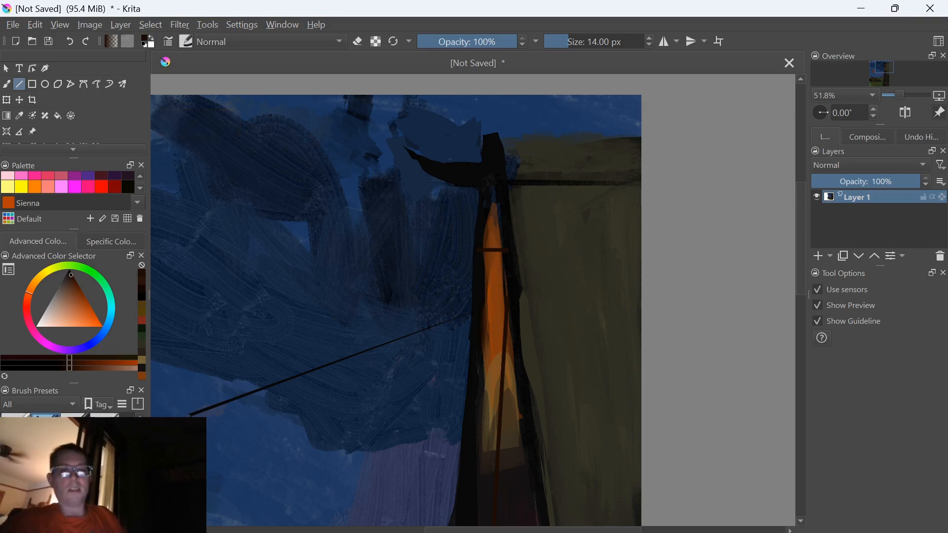
key(ctrl+z)
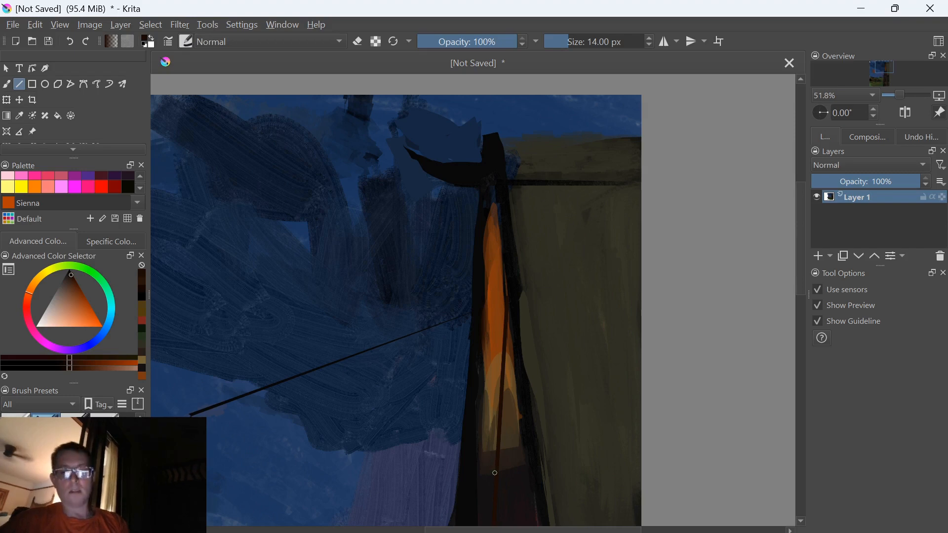
Draw four widely spaced dark brown crossbars from the vertical line to the light's left edge, and decline Sticky Keys
drag(496, 471, 477, 472)
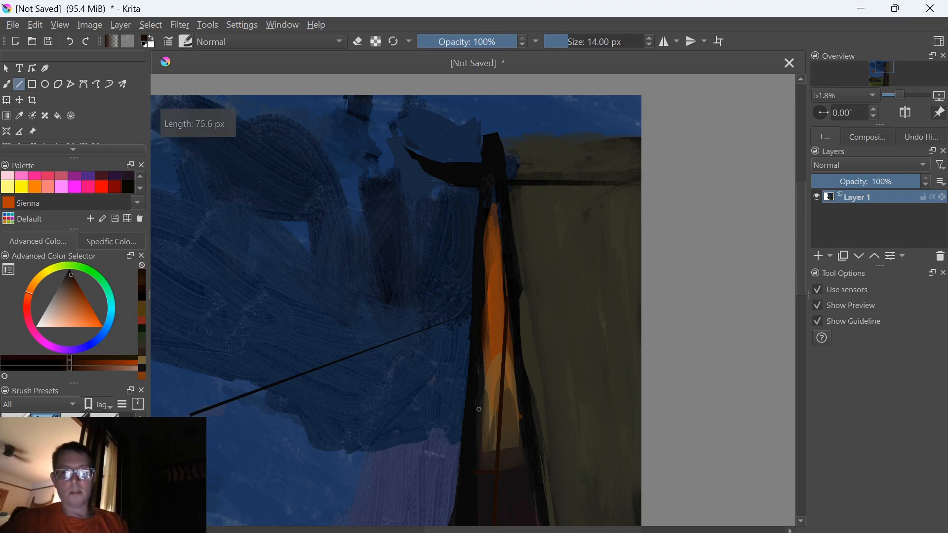
drag(503, 342, 482, 344)
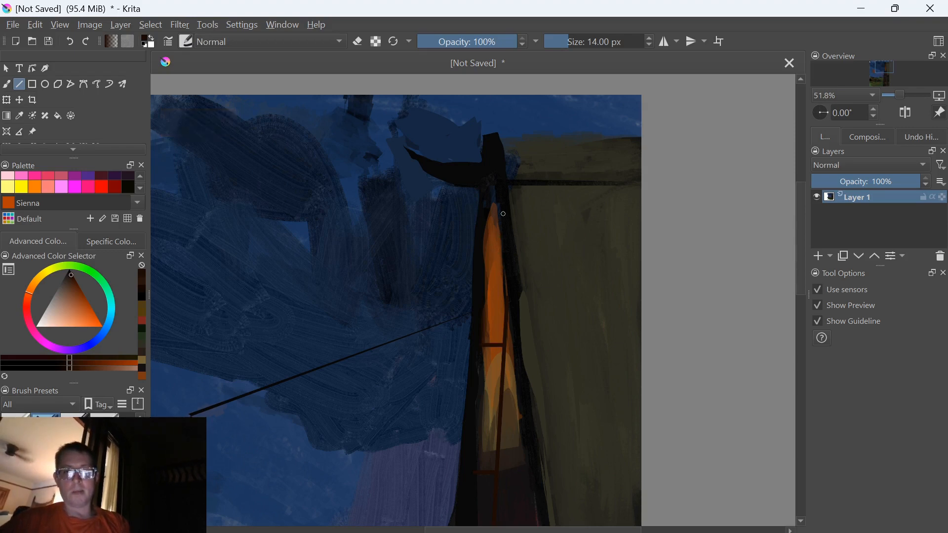
drag(503, 212, 486, 212)
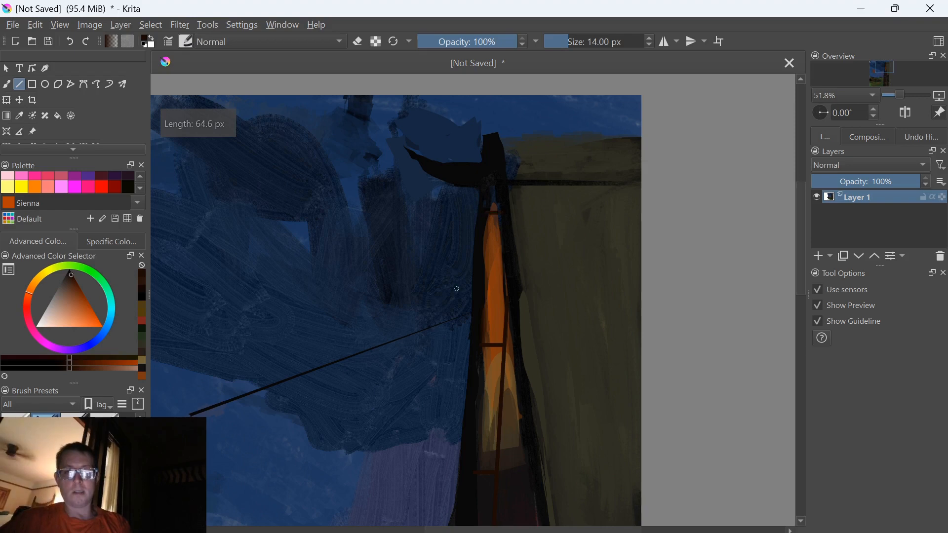
drag(503, 281, 480, 280)
key(shift)
key(shift)
key(shift)
key(shift)
key(shift)
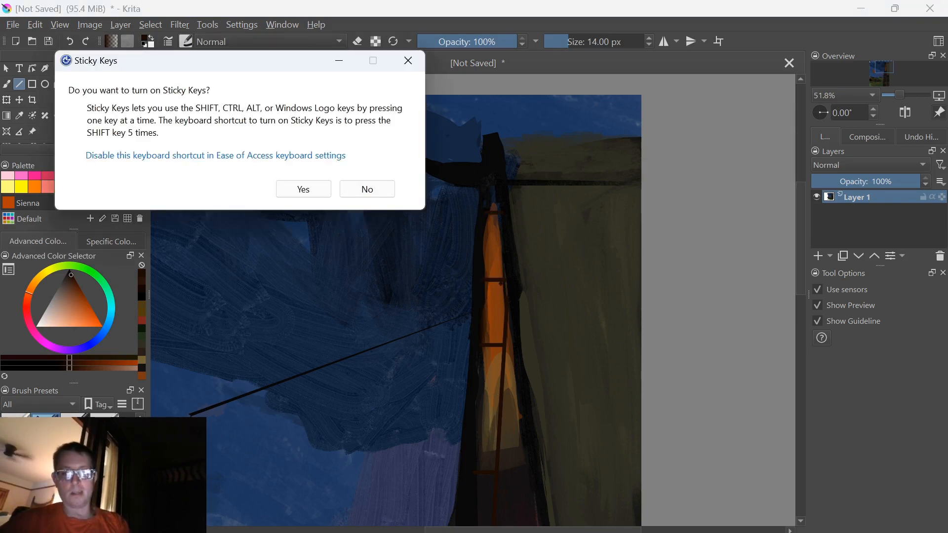
click(365, 189)
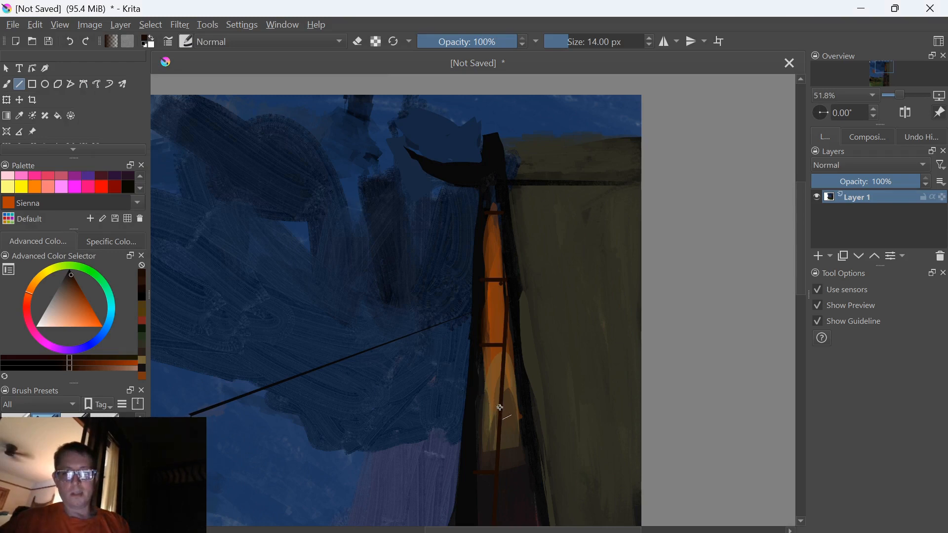
Fill the gaps between the crossbars with more 14 px dark brown rungs up the orange light, and decline Sticky Keys
drag(496, 413, 472, 416)
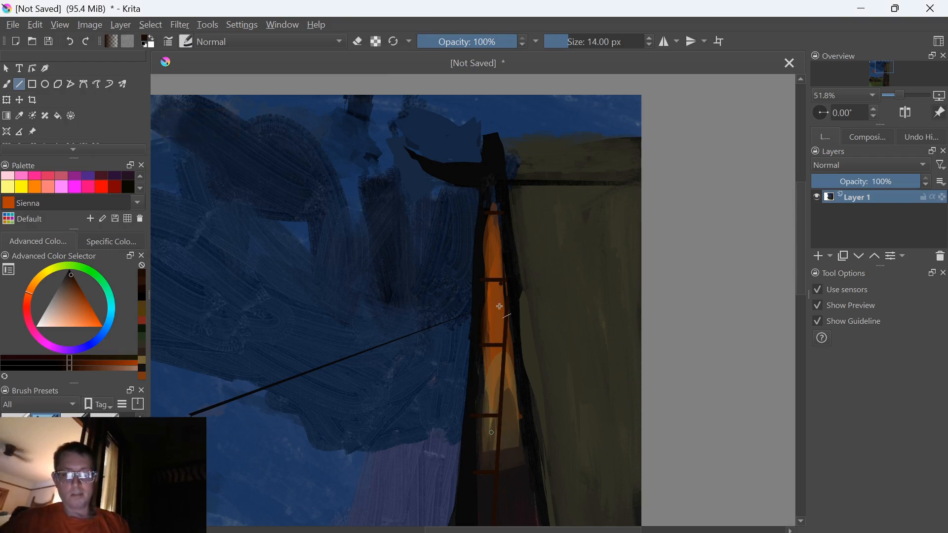
drag(498, 447, 464, 446)
drag(500, 379, 480, 244)
key(shift)
key(shift)
key(shift)
key(shift)
key(shift)
click(367, 189)
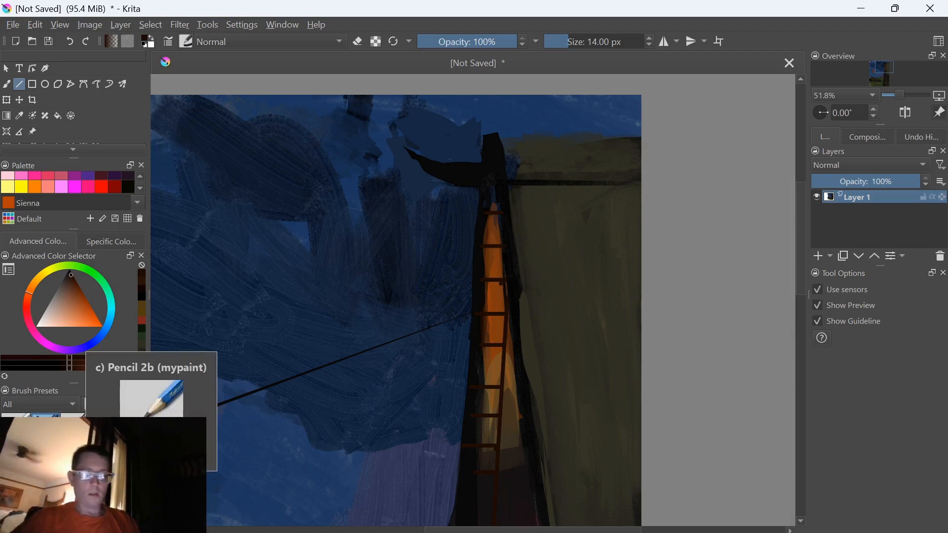
Try thinner crossbars between the lower rungs at brush sizes of 9 px and 5 px, and undo each
key(bracketleft)
key(bracketleft)
key(bracketleft)
key(bracketleft)
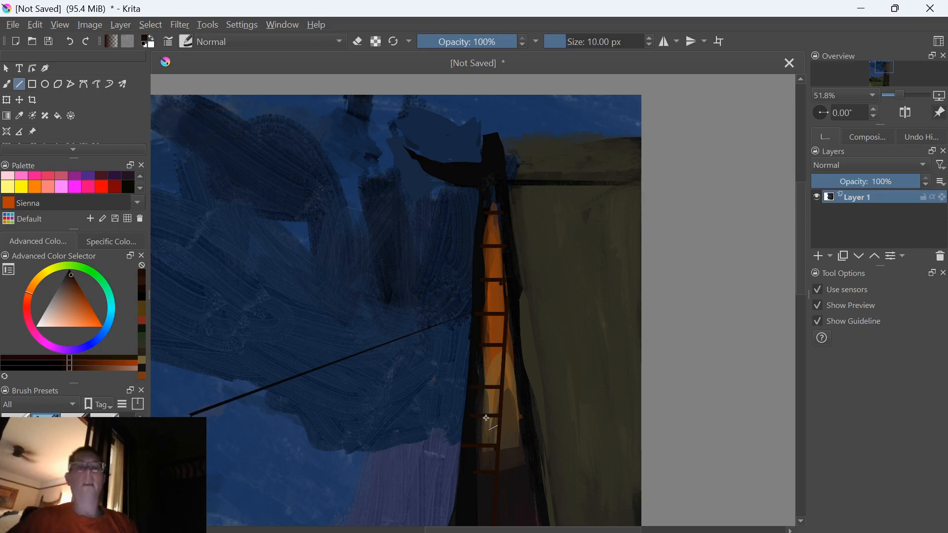
key(bracketleft)
drag(500, 396, 454, 396)
key(ctrl+z)
key(ctrl+bracketleft)
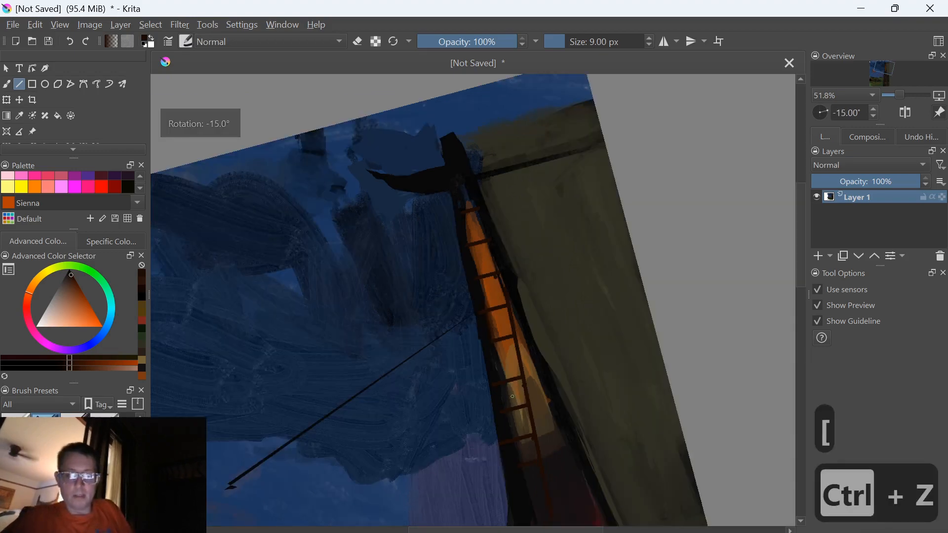
key(ctrl+bracketright)
key(bracketleft)
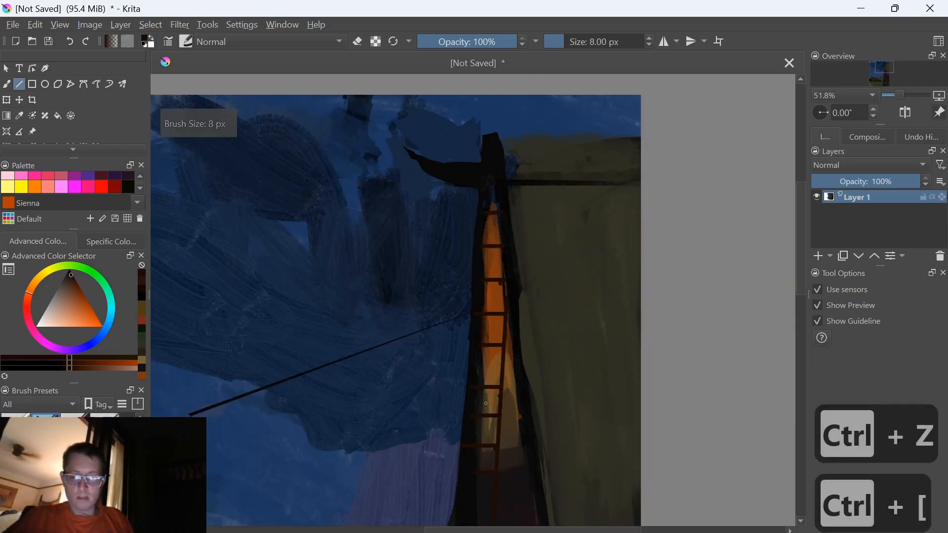
key(bracketleft)
key(bracketleft)
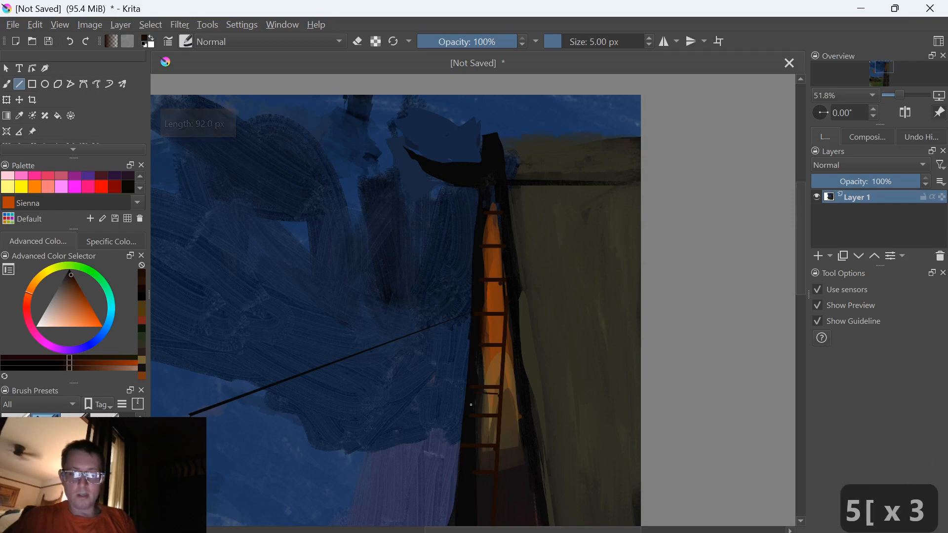
key(bracketleft)
key(ctrl+z)
Set the brush size to 3 px and draw closely spaced thin crossbars between the rungs all the way up the orange light
key(bracketleft)
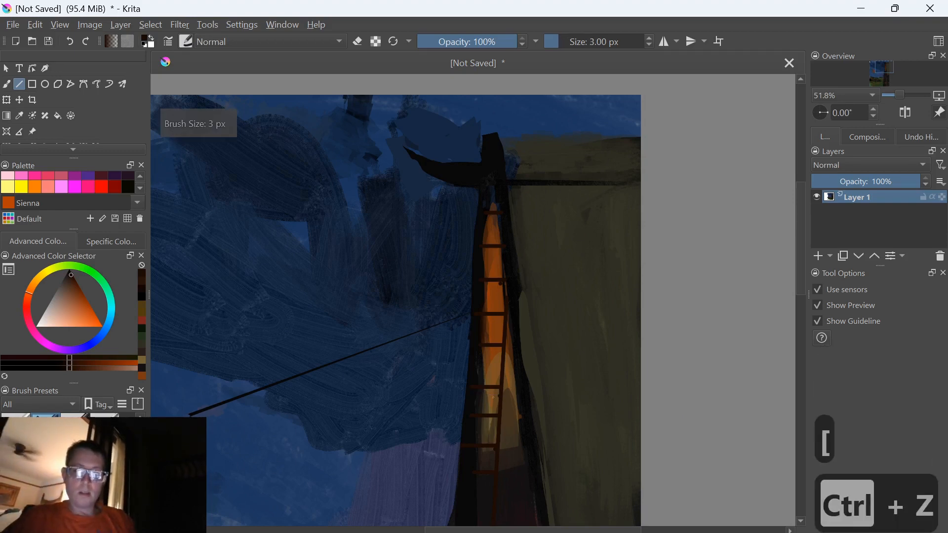
mouse_move(502, 391)
mouse_down()
mouse_move(467, 397)
mouse_move(467, 407)
mouse_move(500, 424)
mouse_move(474, 437)
mouse_up()
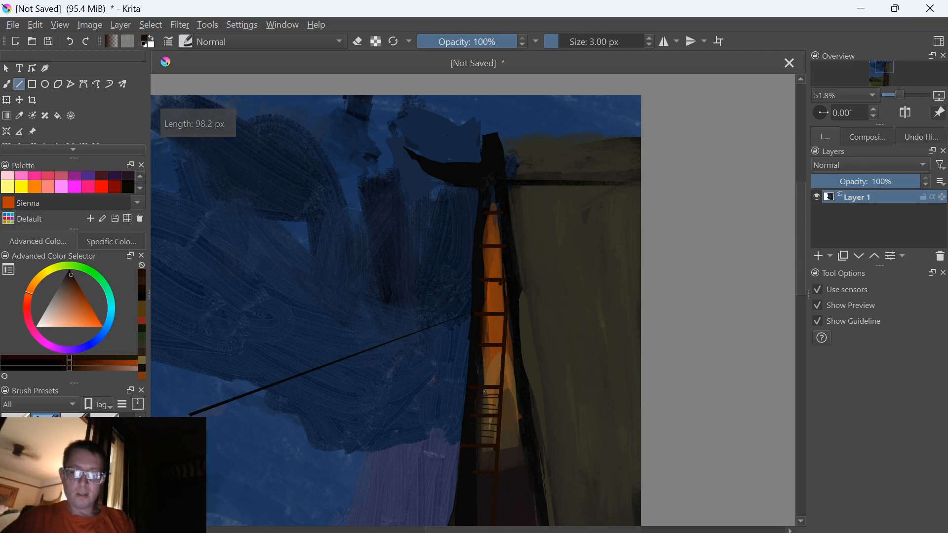
mouse_move(500, 375)
mouse_down()
mouse_move(472, 373)
mouse_move(472, 364)
mouse_up()
mouse_move(502, 361)
mouse_down()
mouse_move(474, 358)
mouse_move(478, 331)
mouse_up()
mouse_move(505, 325)
mouse_down()
mouse_move(482, 323)
mouse_move(499, 305)
mouse_move(479, 304)
mouse_move(486, 292)
mouse_up()
drag(504, 288, 482, 271)
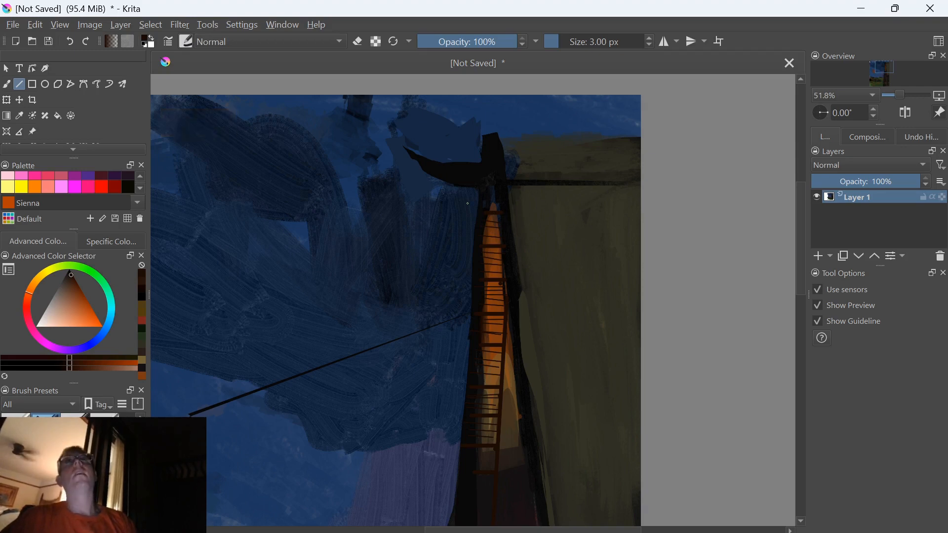
Draw dark brown diagonal braces from the vertical line to the orange light's right edge, increasing the brush from 3 px to 8 px
mouse_move(500, 389)
mouse_down()
mouse_move(538, 420)
mouse_move(502, 417)
mouse_move(499, 446)
mouse_up()
key(bracketright)
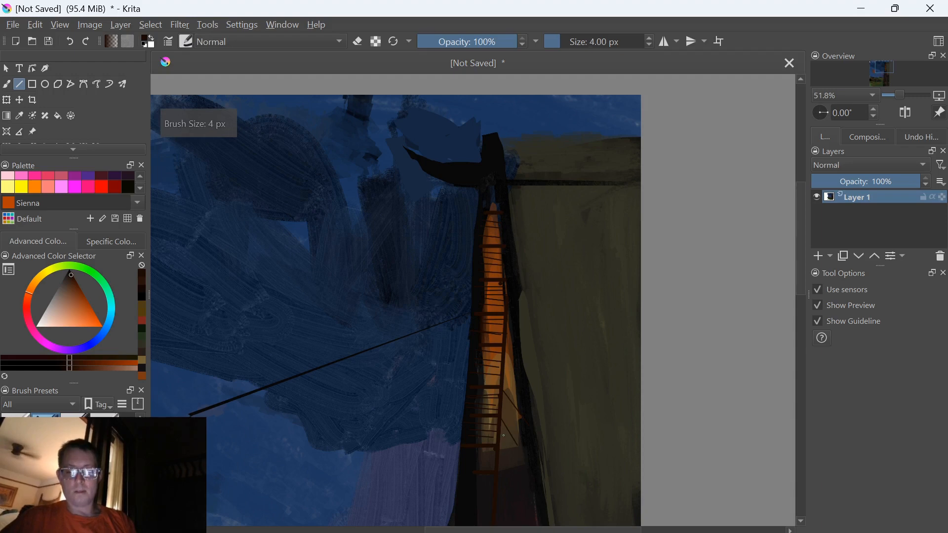
key(bracketright)
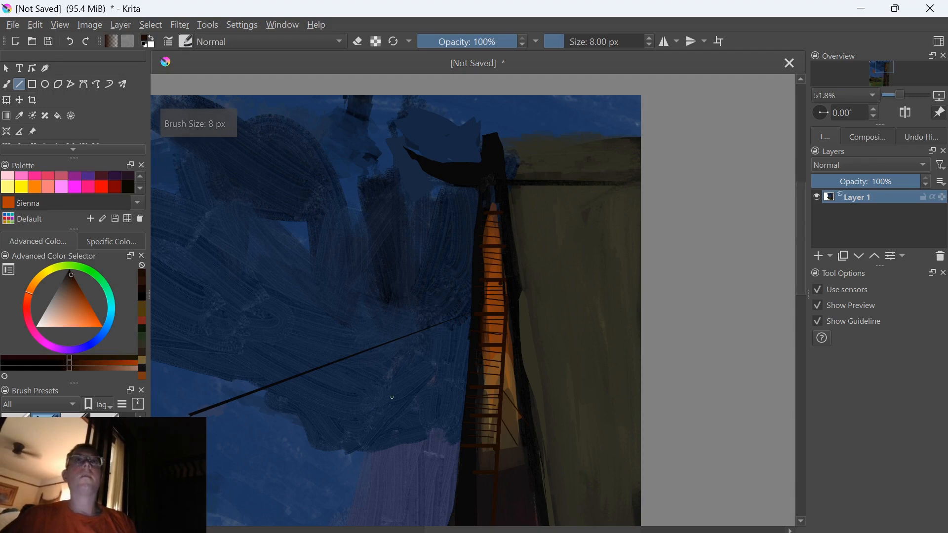
drag(524, 414, 501, 344)
mouse_move(503, 390)
mouse_down()
mouse_move(537, 438)
mouse_move(506, 424)
mouse_move(538, 467)
mouse_move(499, 448)
mouse_move(529, 466)
mouse_up()
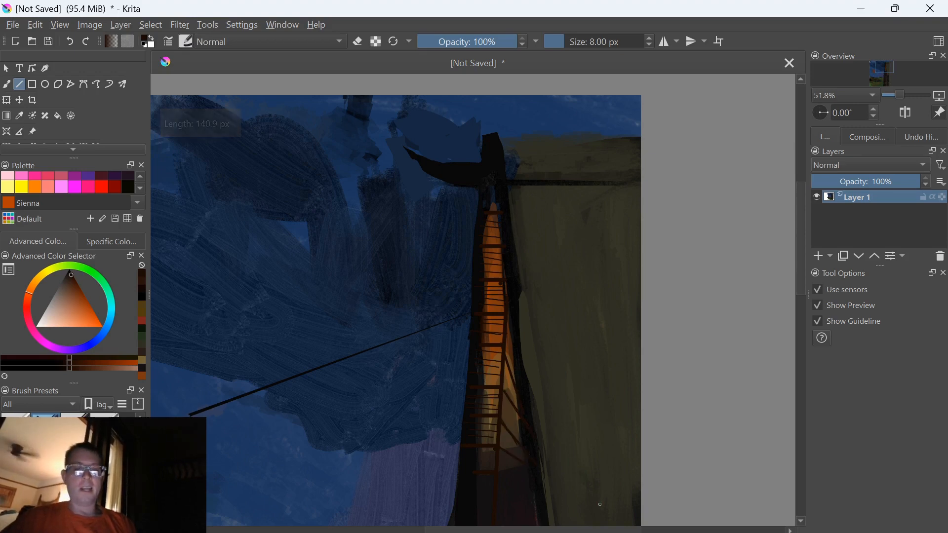
Sample the building's black and draw long lines along the orange light's left edge at 8 px and 12 px
ctrl+click(463, 477)
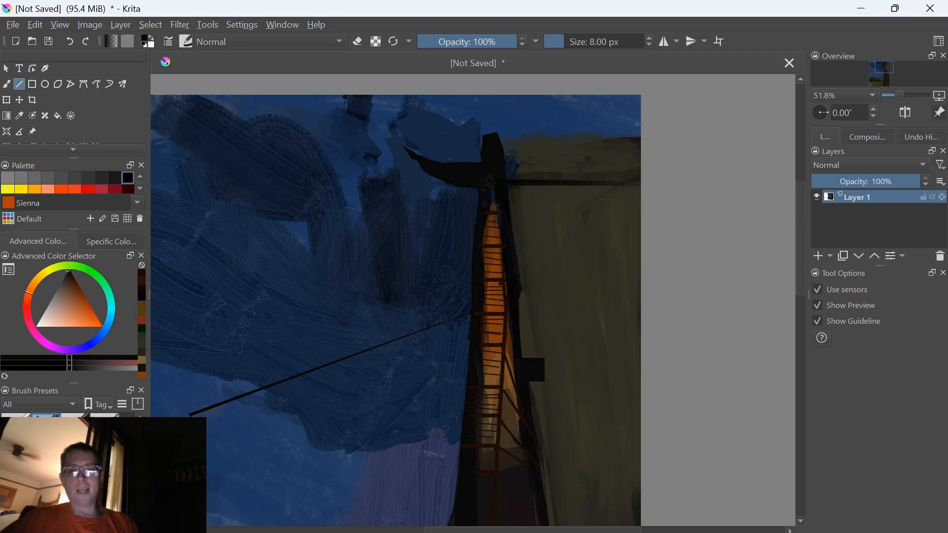
ctrl+click(505, 345)
drag(491, 202, 466, 482)
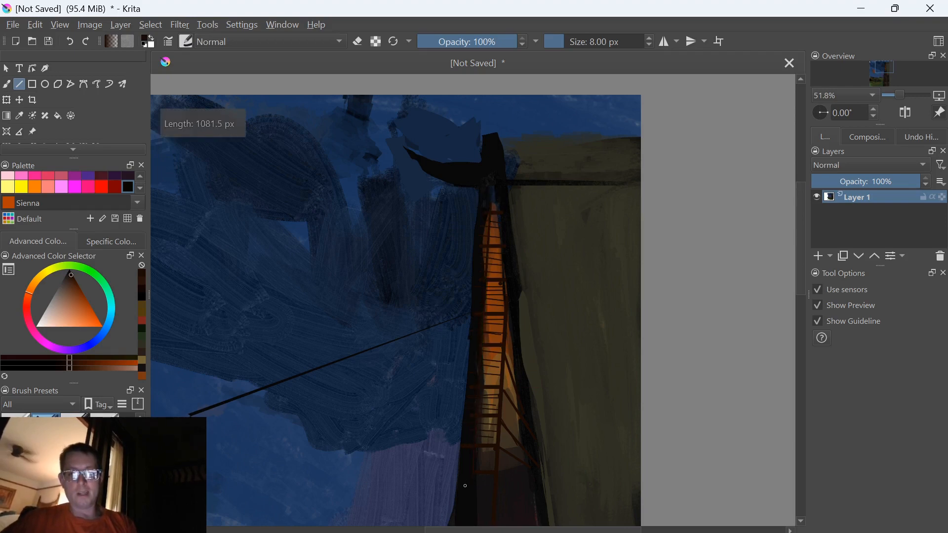
key(bracketright)
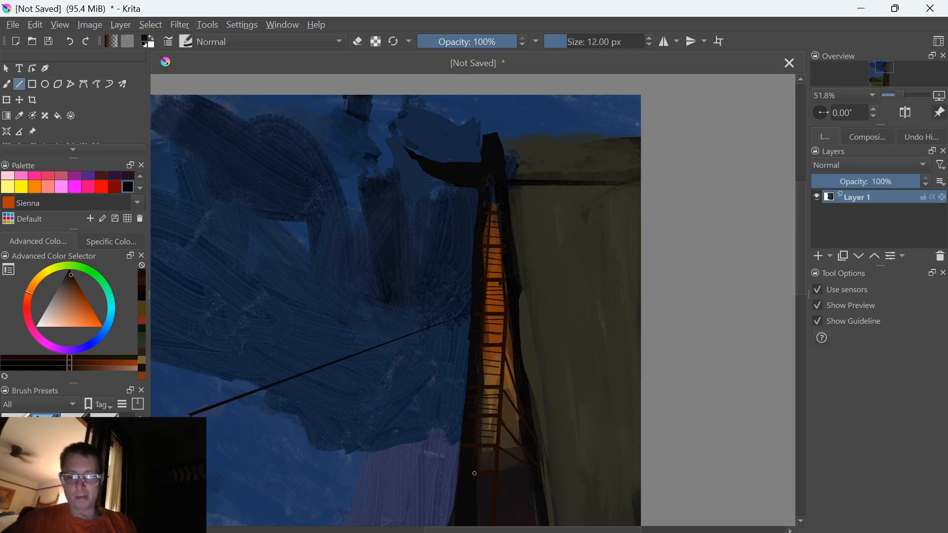
drag(473, 474, 489, 181)
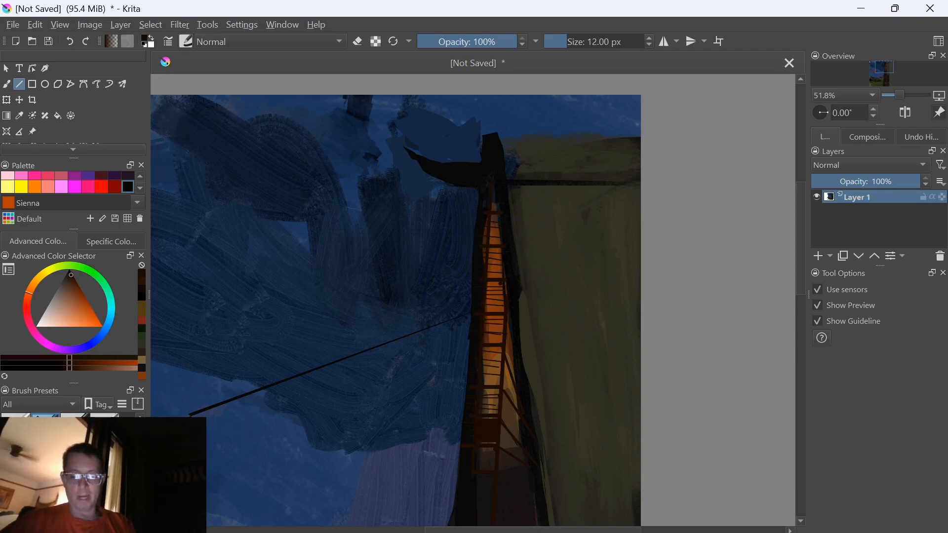
Cover the rungs' left ends with thicker sampled-black lines down the tower's edge at 15 px and 22 px
ctrl+click(474, 360)
key(bracketright)
key(bracketright)
key(bracketright)
key(bracketright)
key(bracketright)
key(bracketright)
key(bracketright)
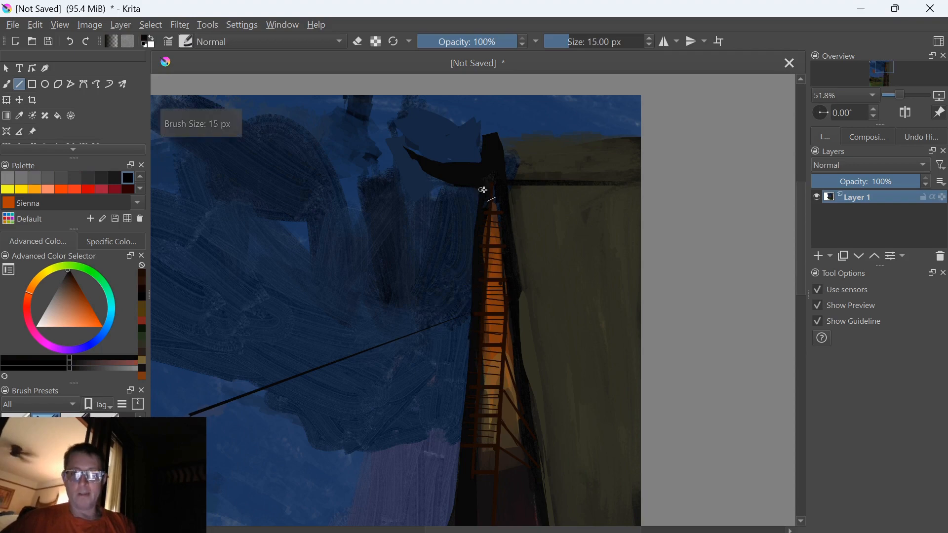
mouse_move(483, 189)
mouse_down()
mouse_move(482, 438)
mouse_move(460, 500)
mouse_up()
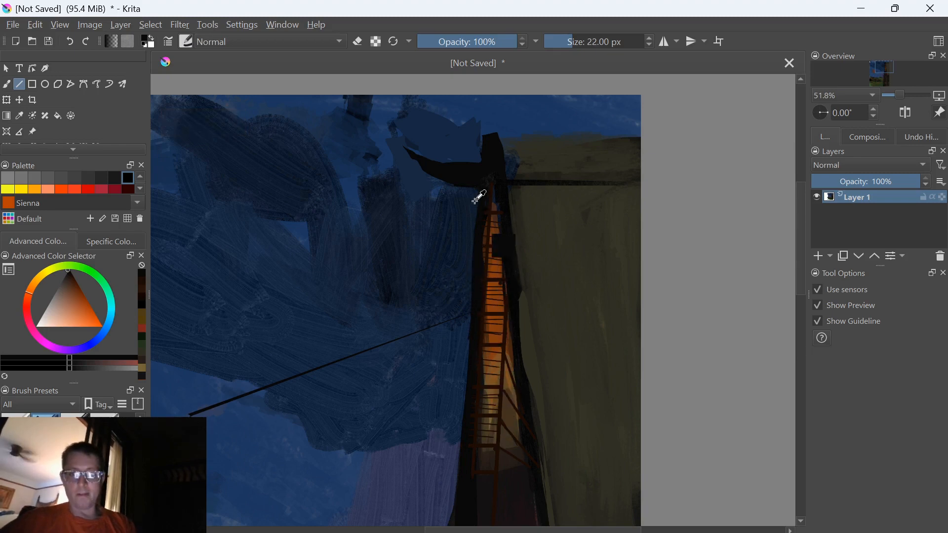
drag(491, 185, 469, 480)
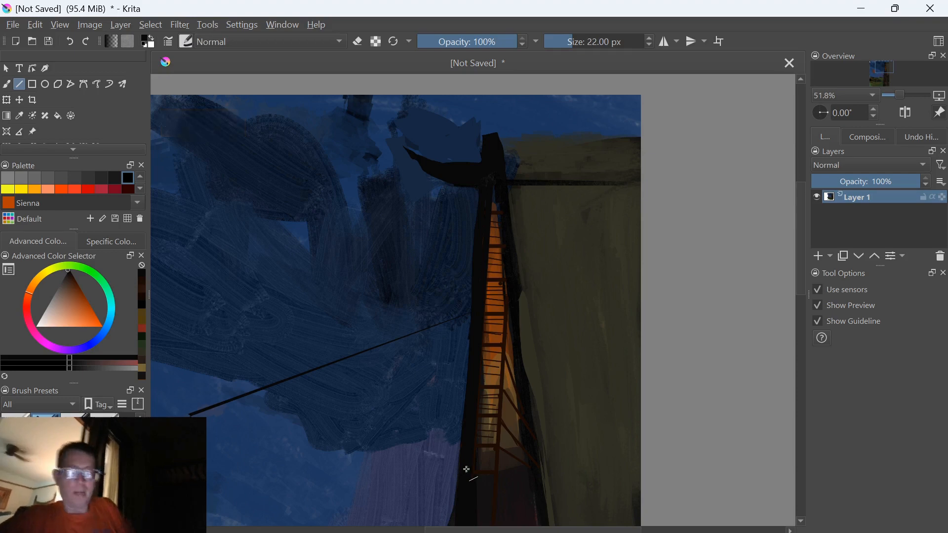
mouse_move(483, 174)
mouse_down()
mouse_move(463, 494)
mouse_move(485, 179)
mouse_up()
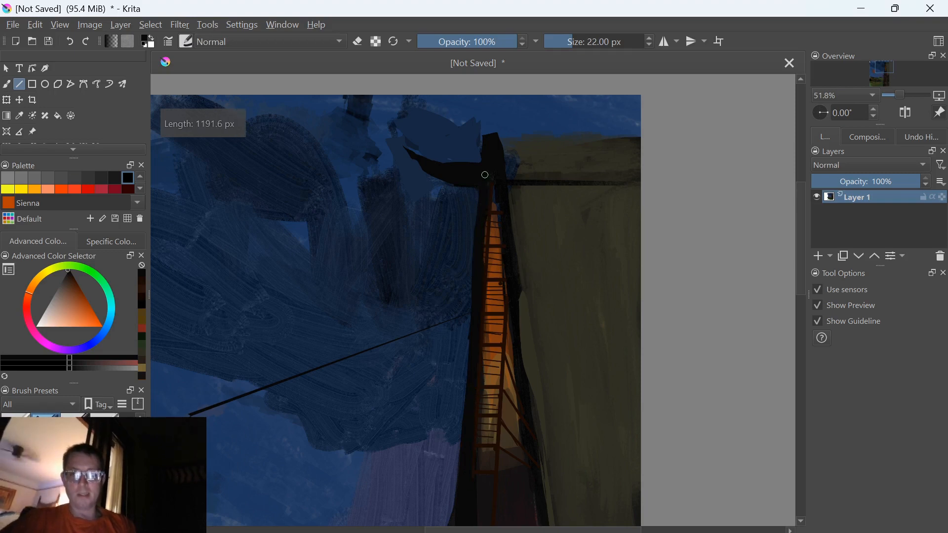
Sample dark blues from the sky and draw 22 px lines down the tower's outer left edge to trim it
ctrl+click(473, 204)
mouse_move(476, 202)
mouse_down()
mouse_move(451, 461)
mouse_move(463, 480)
mouse_up()
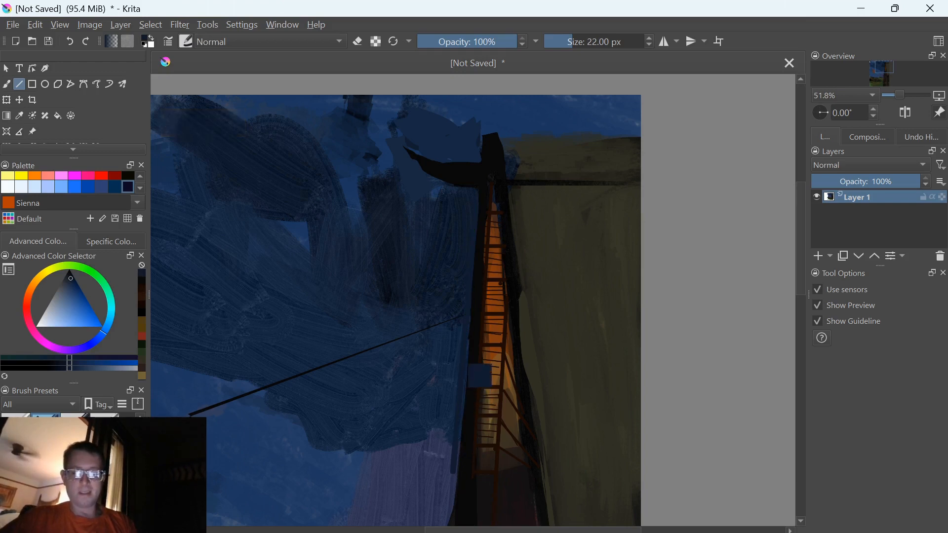
ctrl+click(462, 345)
drag(472, 320, 459, 475)
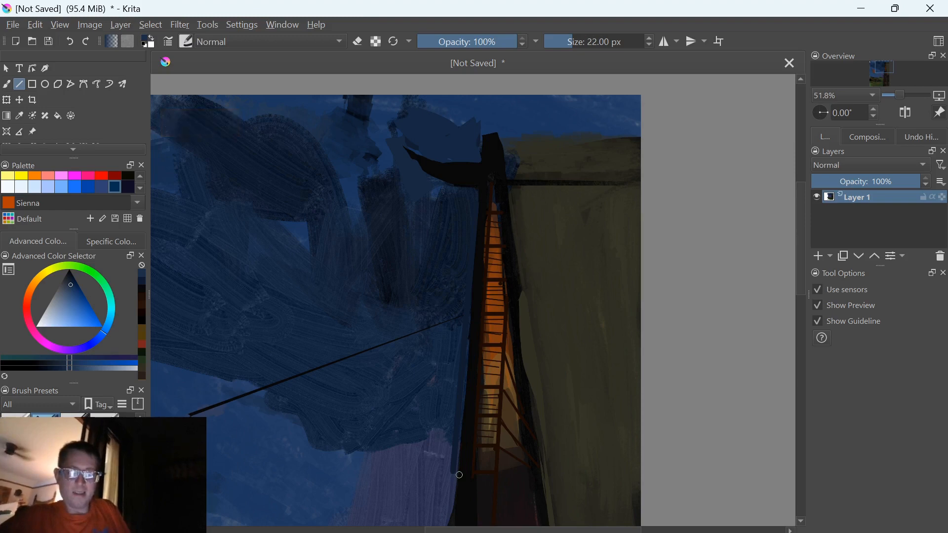
drag(460, 469, 477, 204)
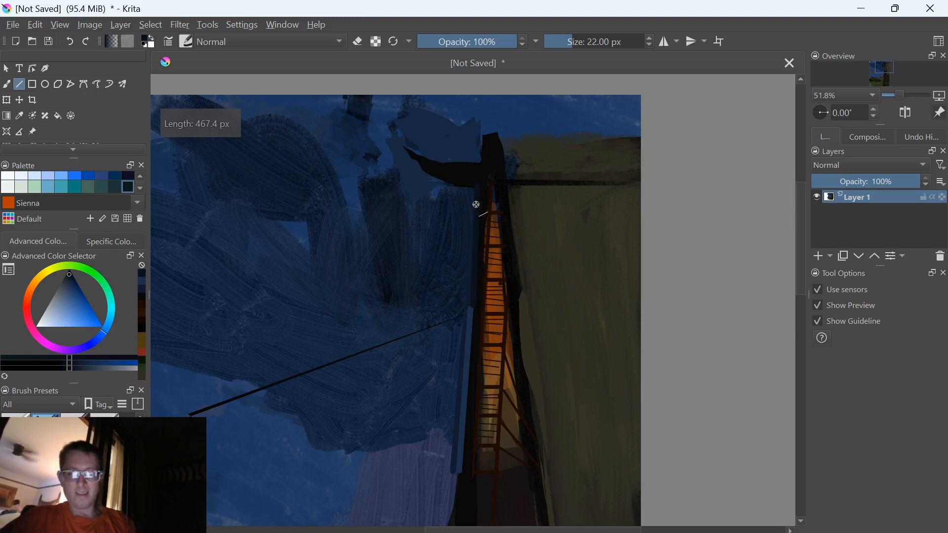
Try a stroke over the sky beside the tower with a 40 px Basic brush preset, and undo it
click(75, 429)
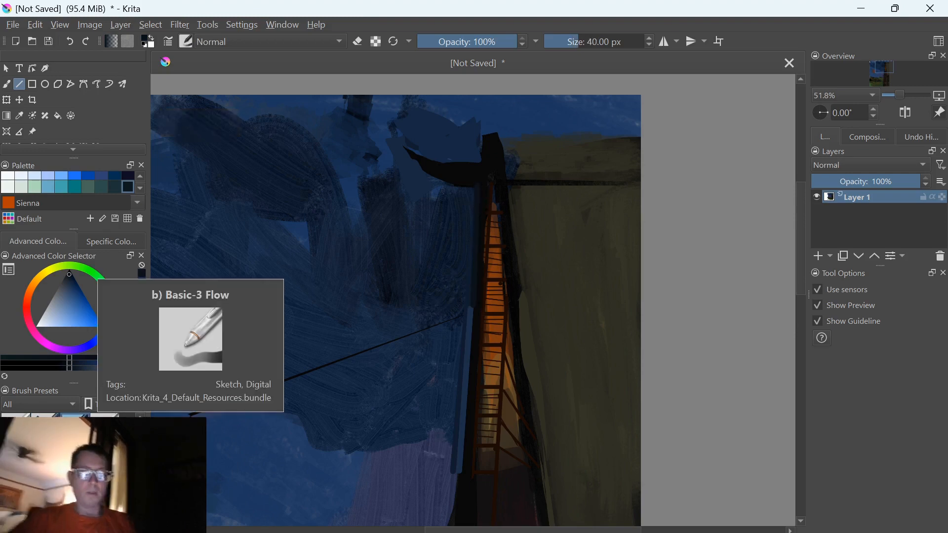
drag(429, 404, 465, 439)
key(ctrl+z)
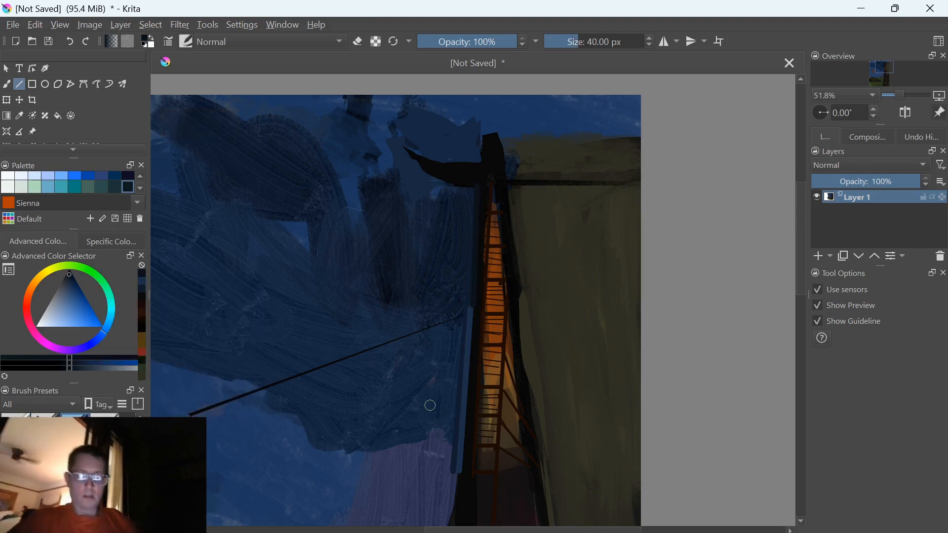
Examine the whole painting's composition, and look closer at the upper sky and the tower
key(ctrl+minus)
key(ctrl+minus)
key(ctrl+minus)
key(ctrl+minus)
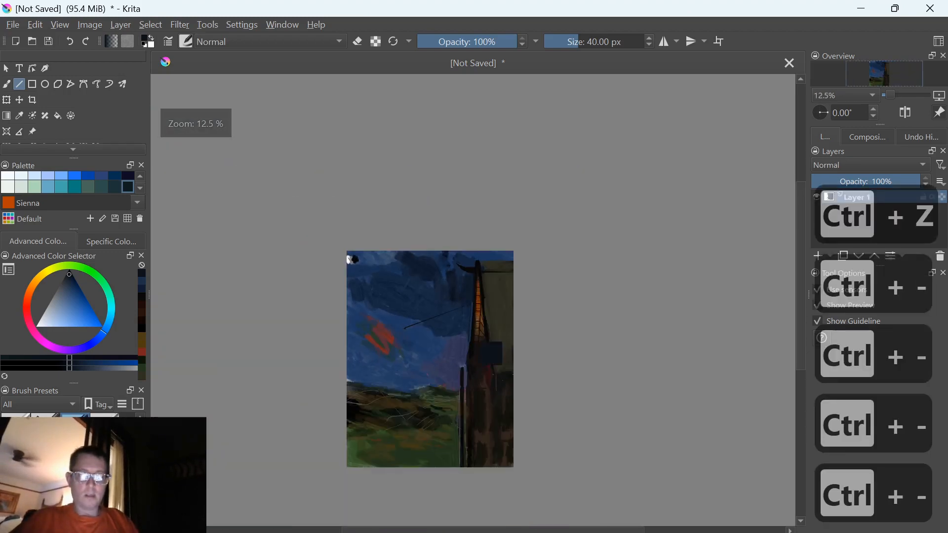
key(ctrl+minus)
key(ctrl+equal)
key(ctrl+equal)
key(ctrl+equal)
key(ctrl+minus)
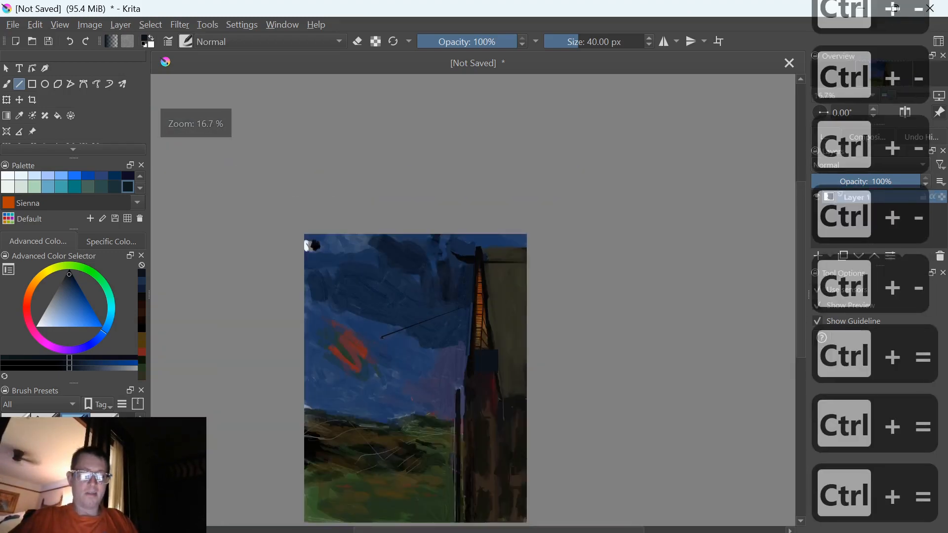
key(ctrl+equal)
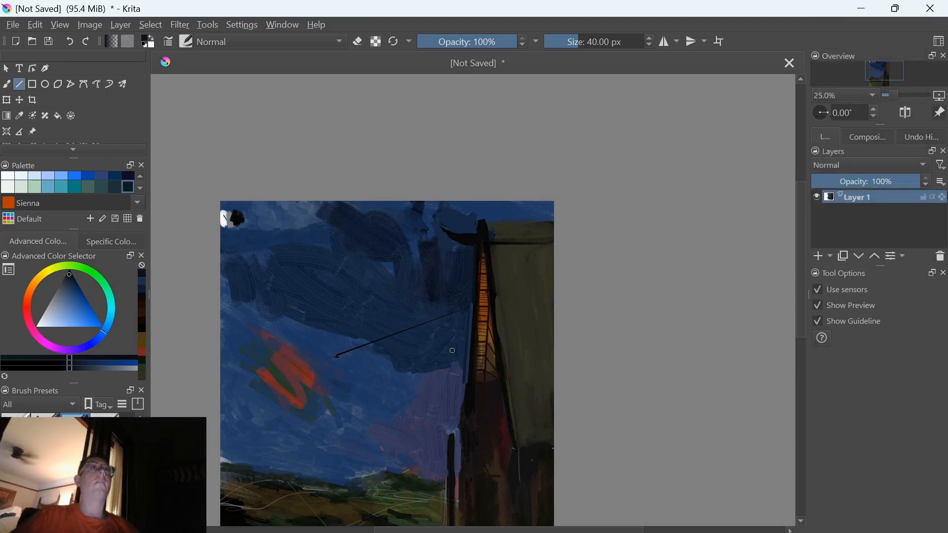
Show the RGBA-tagged brush presets, choose the RGBA thickpaint brush, and switch from line drawing to freehand painting
right_click(347, 390)
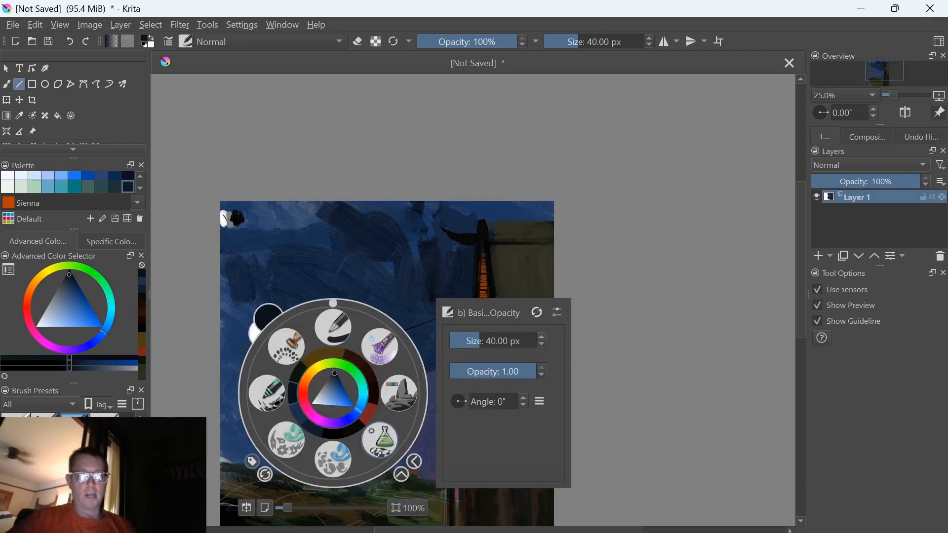
click(252, 462)
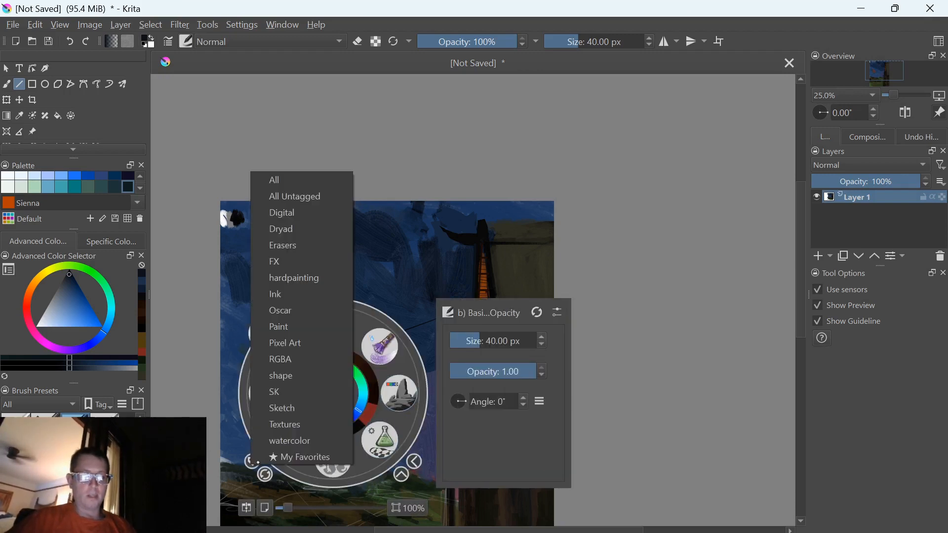
click(284, 360)
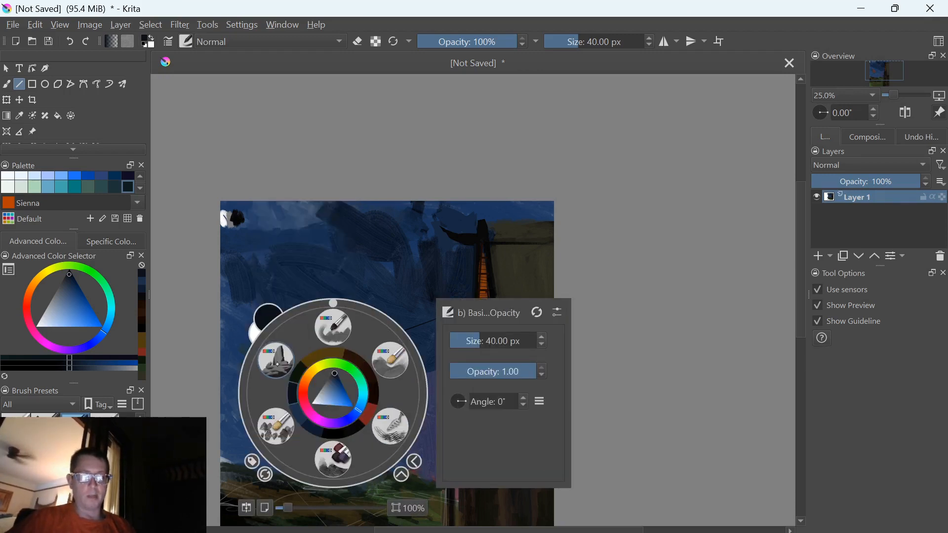
click(389, 360)
mouse_move(399, 373)
mouse_down()
mouse_move(358, 340)
mouse_move(336, 354)
mouse_up()
key(b)
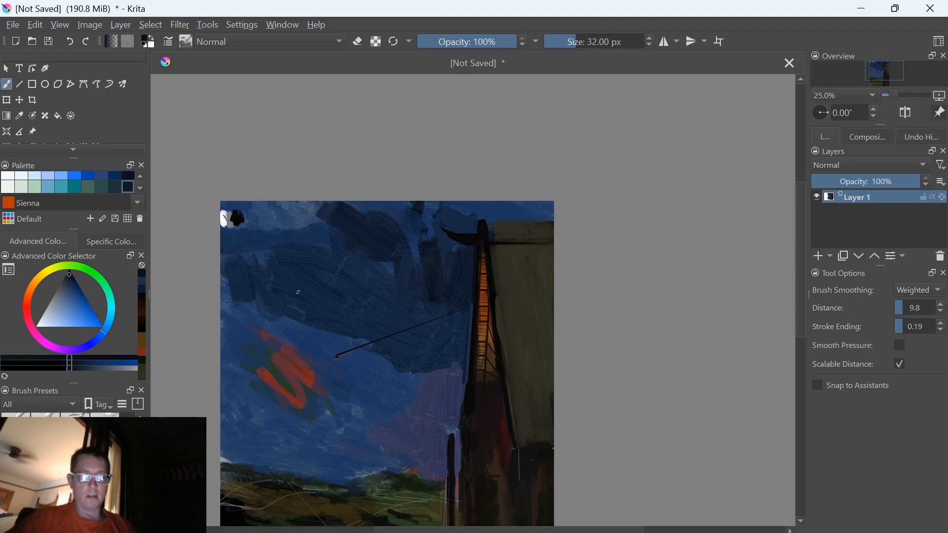
right_click(338, 403)
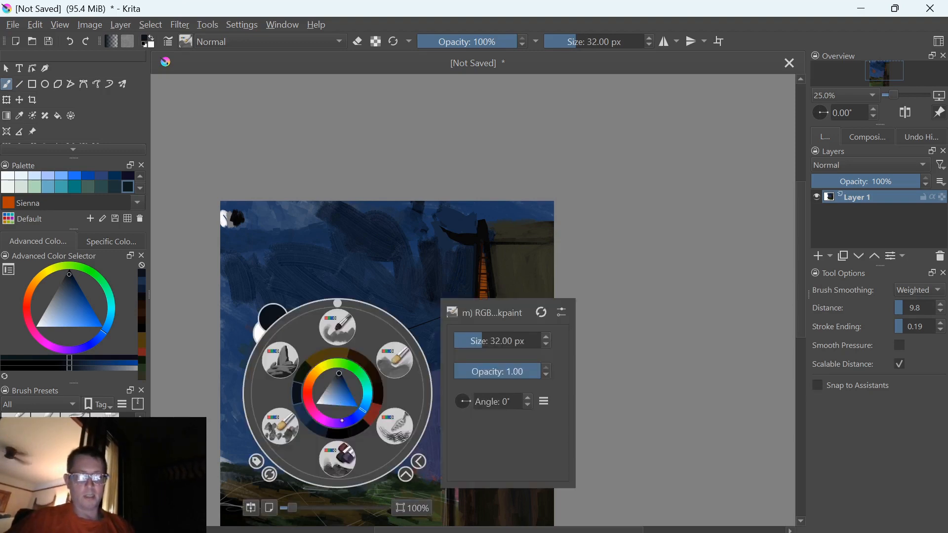
click(393, 366)
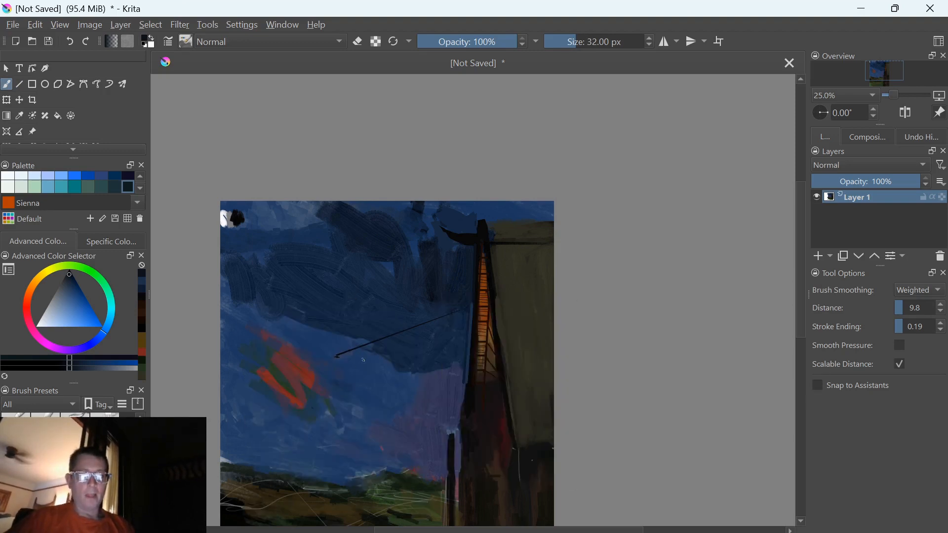
Paint over most of the thin black diagonal line in the sky with sampled dark blue, enlarging the brush to 78 px
key(bracketright)
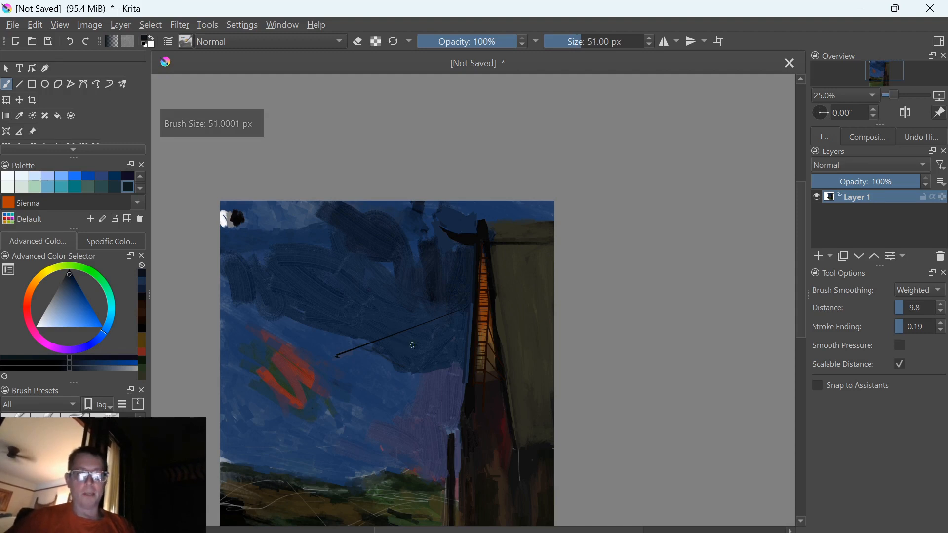
ctrl+click(408, 338)
mouse_move(408, 337)
mouse_down()
mouse_move(383, 323)
mouse_move(404, 343)
mouse_up()
key(bracketright)
key(bracketright)
key(bracketright)
key(bracketright)
key(bracketright)
key(bracketright)
key(bracketright)
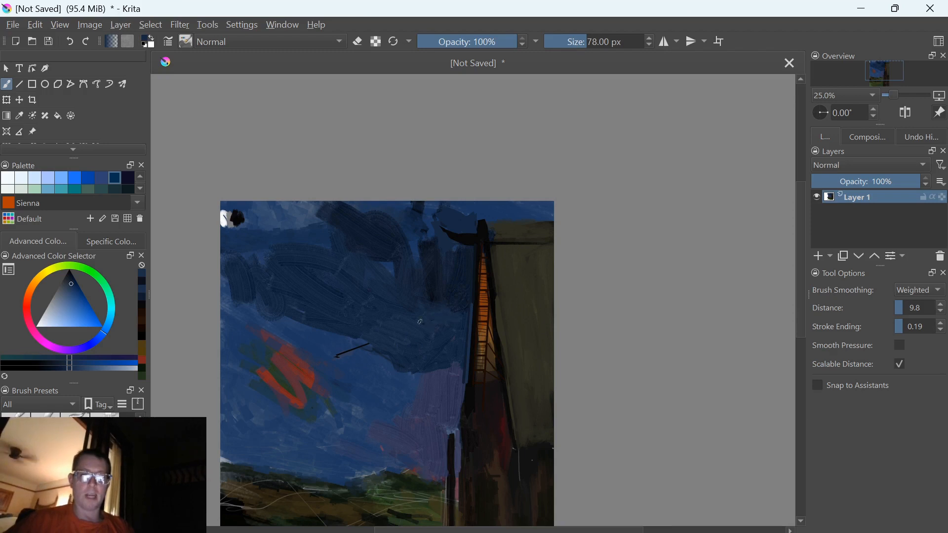
Paint the clouds beside the roof with sampled dark blues, enlarging the brush from 78 px to 90 px
drag(270, 299, 268, 302)
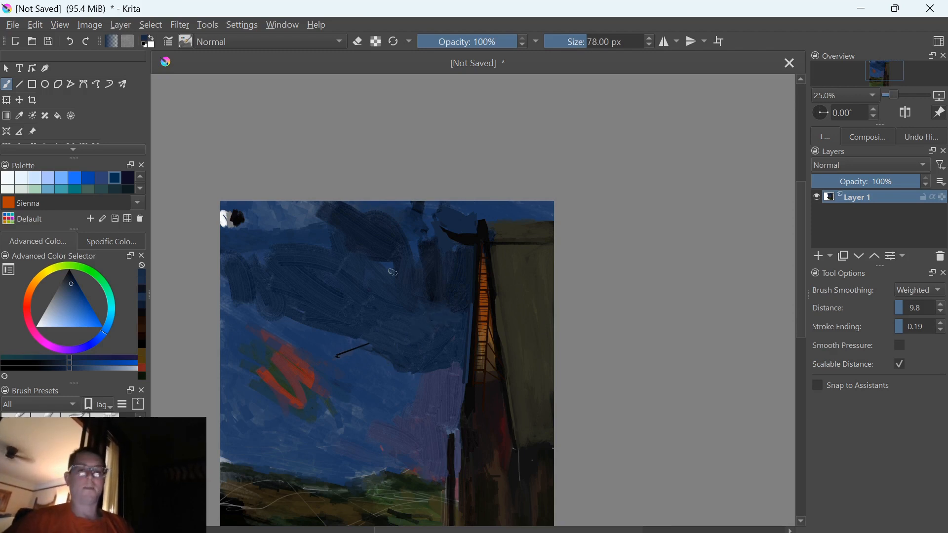
ctrl+click(370, 239)
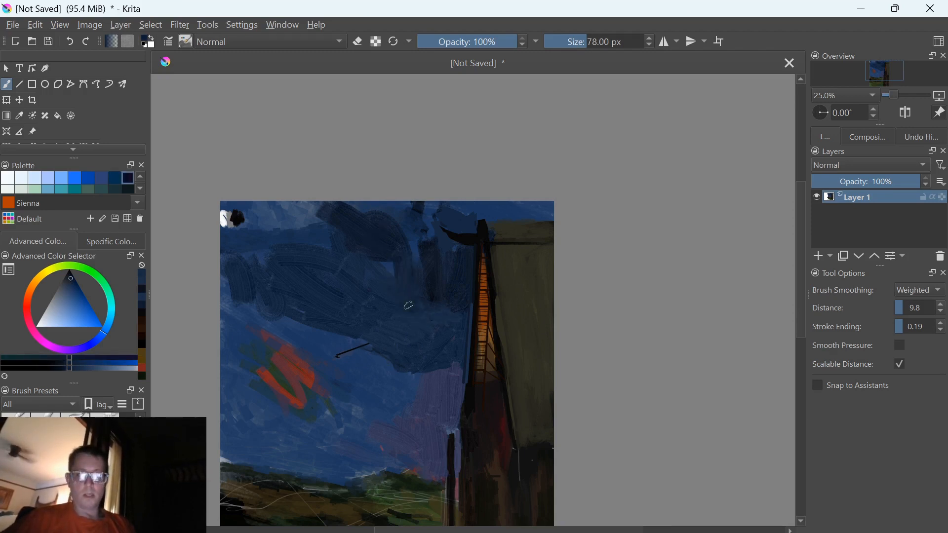
mouse_move(463, 242)
mouse_down()
mouse_move(432, 188)
mouse_move(435, 216)
mouse_up()
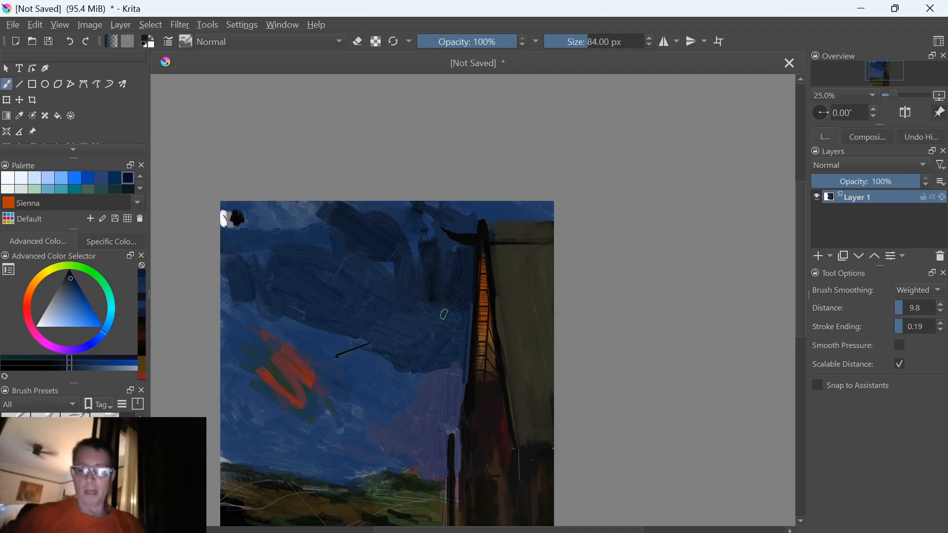
key(bracketright)
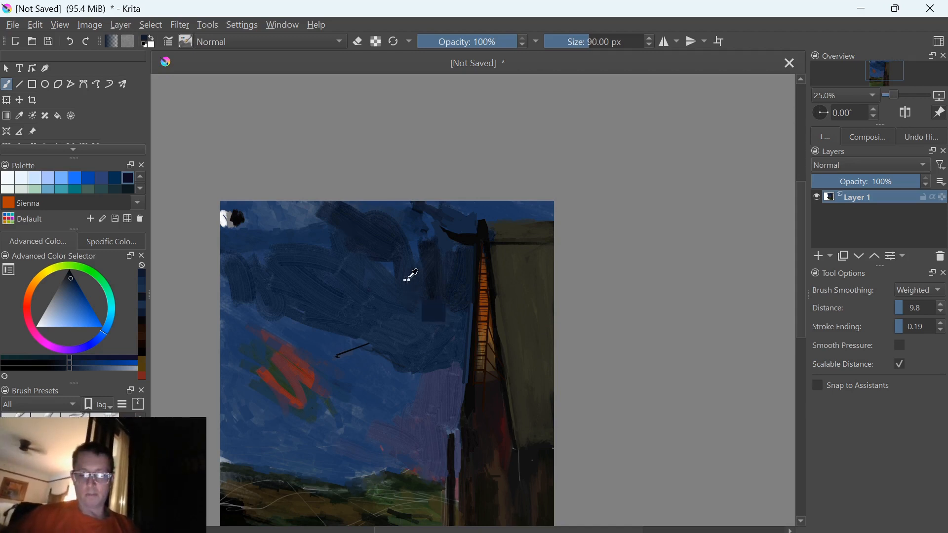
ctrl+click(407, 281)
drag(430, 298, 456, 310)
drag(400, 266, 414, 269)
Enlarge the brush to 165 px and darken the upper clouds beside the tower roof with sampled blues
ctrl+click(420, 246)
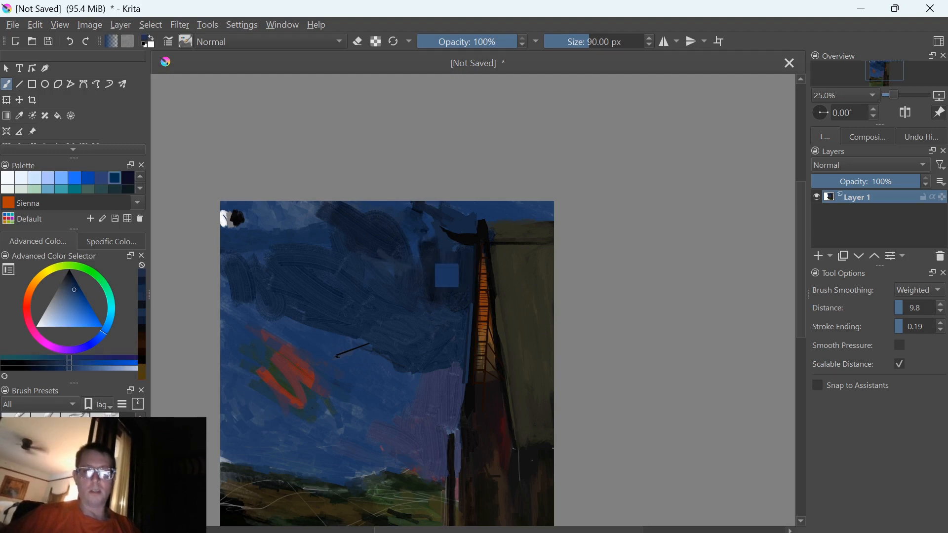
key(bracketright)
key(bracketright)
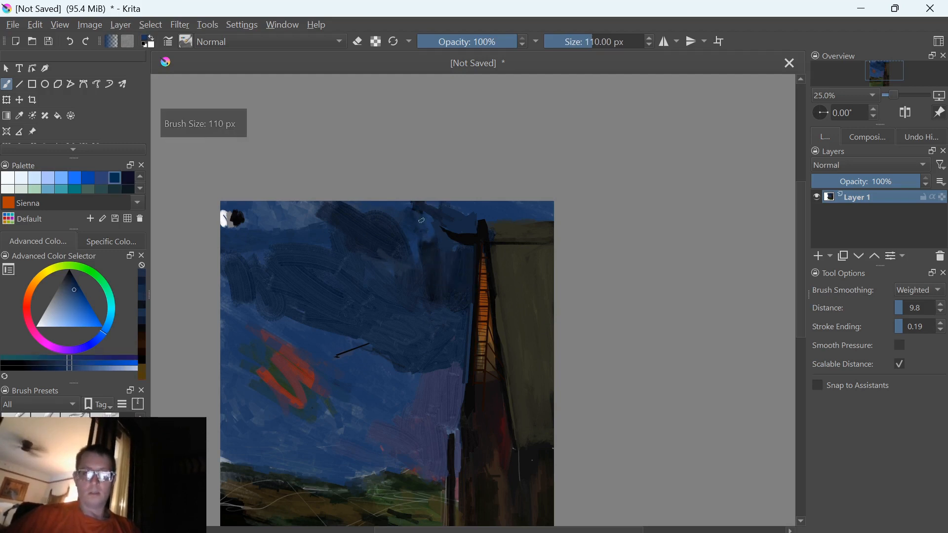
key(bracketright)
key(bracketright)
key(bracketright)
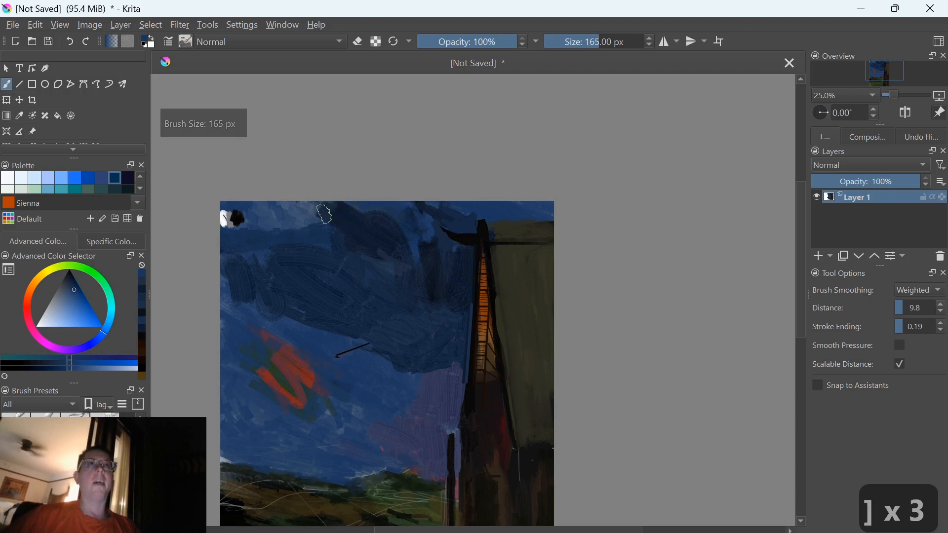
ctrl+click(347, 228)
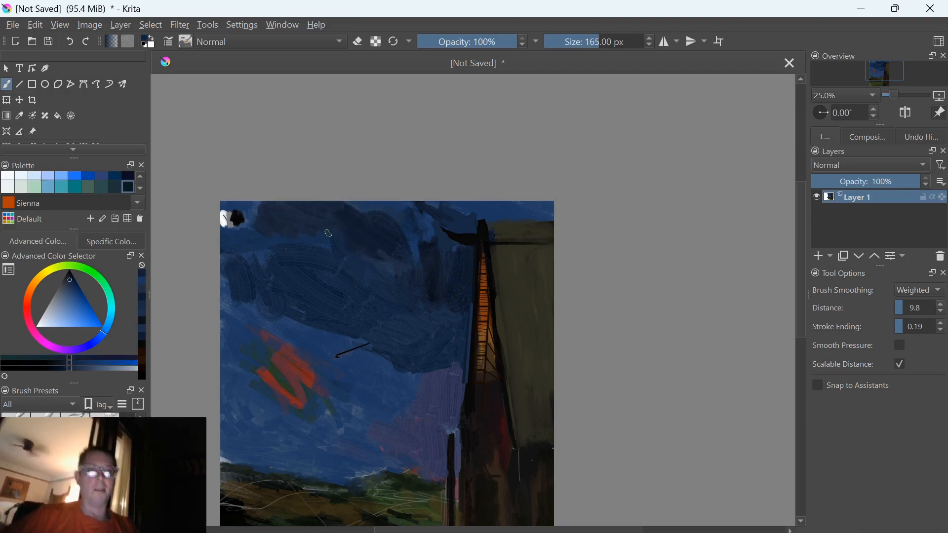
ctrl+click(432, 249)
ctrl+click(386, 220)
mouse_move(424, 218)
mouse_down()
mouse_move(426, 210)
mouse_move(414, 230)
mouse_move(398, 231)
mouse_move(440, 250)
mouse_move(425, 226)
mouse_move(435, 243)
mouse_move(385, 240)
mouse_up()
Paint the sky strip above the roof dark blue, and blend the dark clouds beside the tower with sampled blues
drag(489, 212, 544, 211)
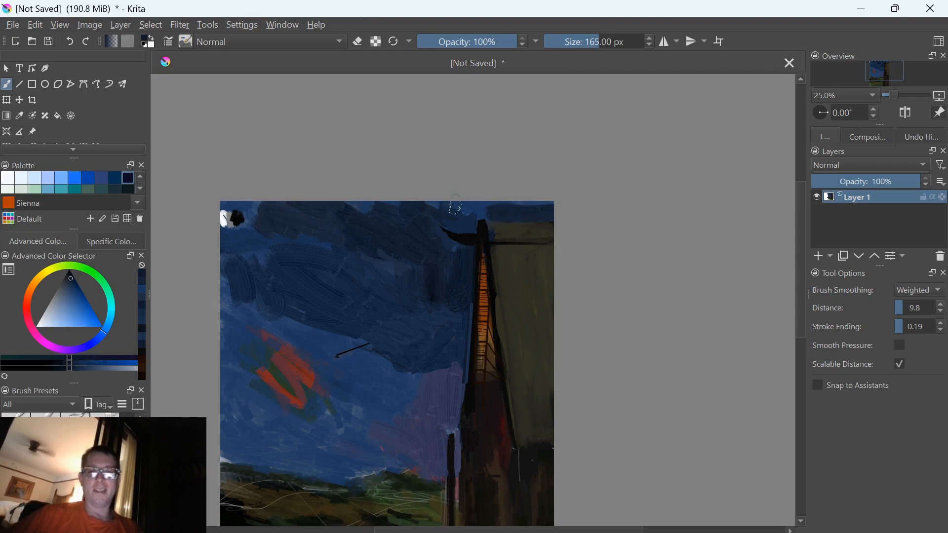
drag(451, 204, 546, 207)
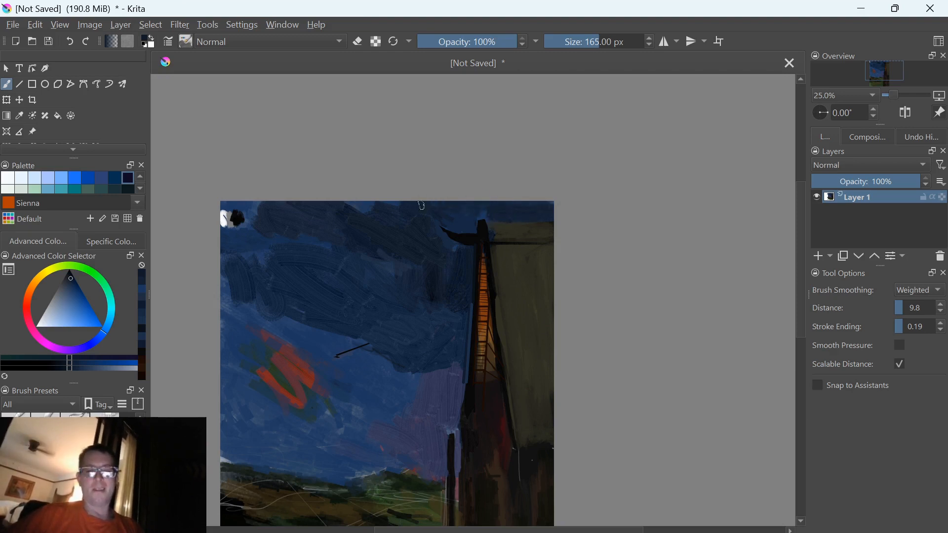
ctrl+click(358, 271)
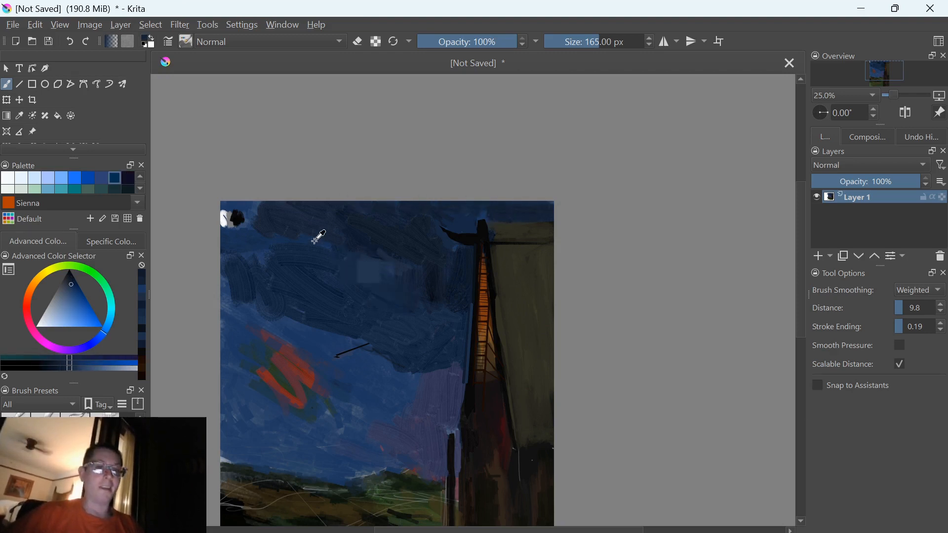
ctrl+click(439, 281)
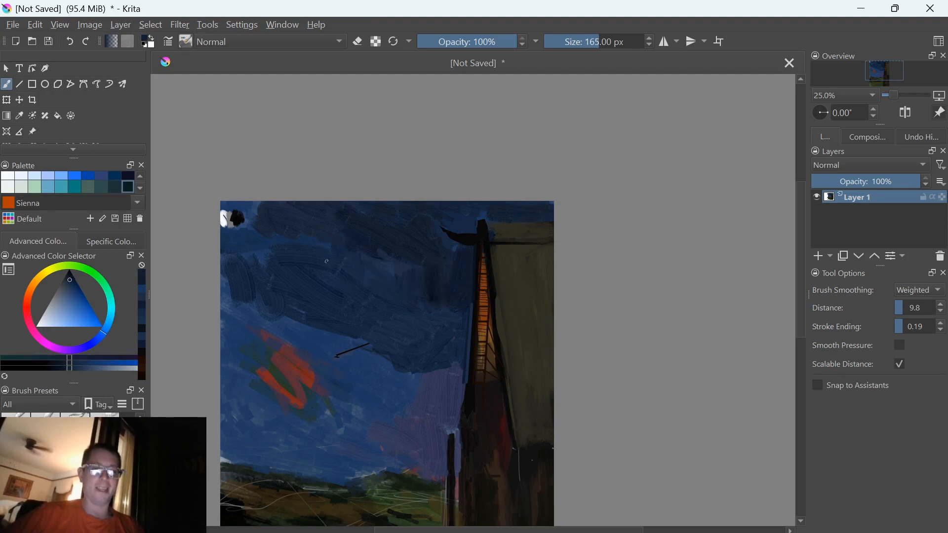
Switch to the 230 px RGBA brush preset and paint dark blue over the white and black blot in the sky's upper-left corner
right_click(320, 279)
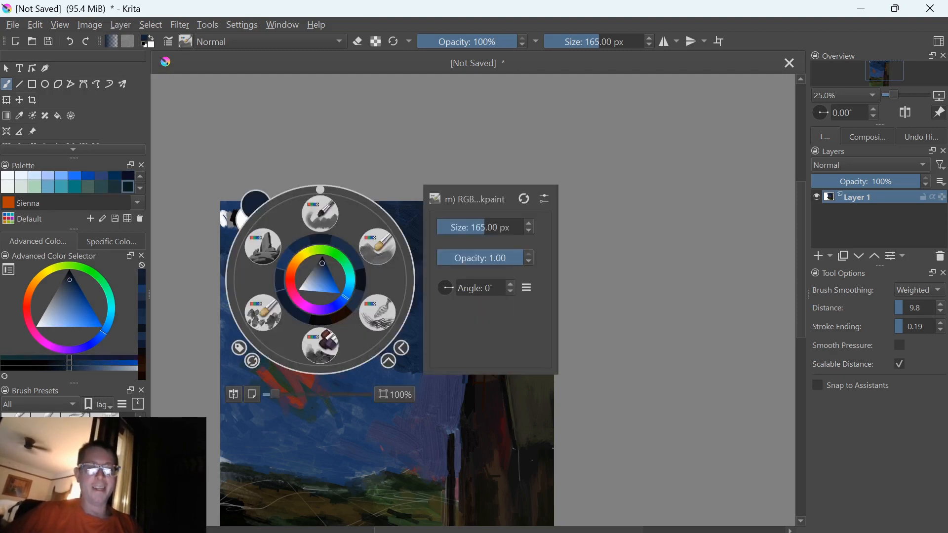
click(321, 345)
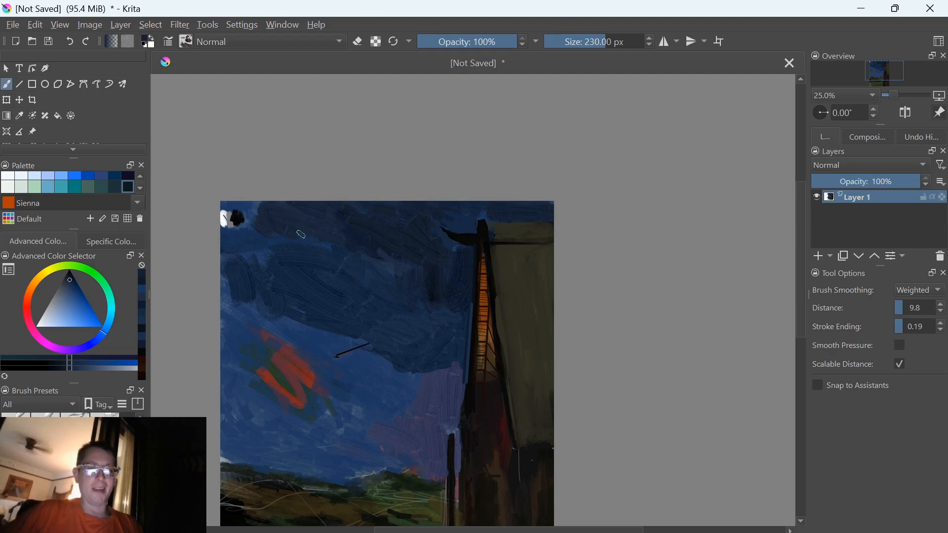
drag(266, 229, 270, 223)
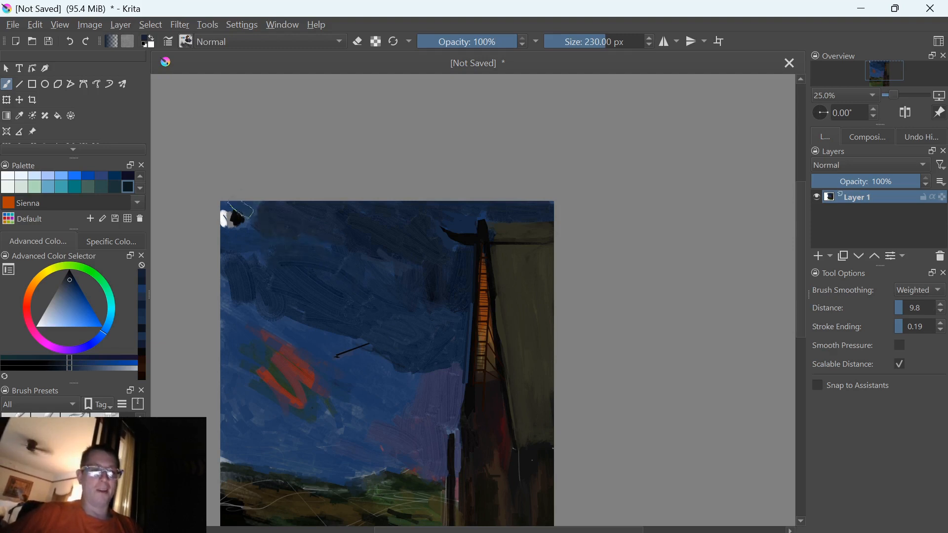
ctrl+click(234, 235)
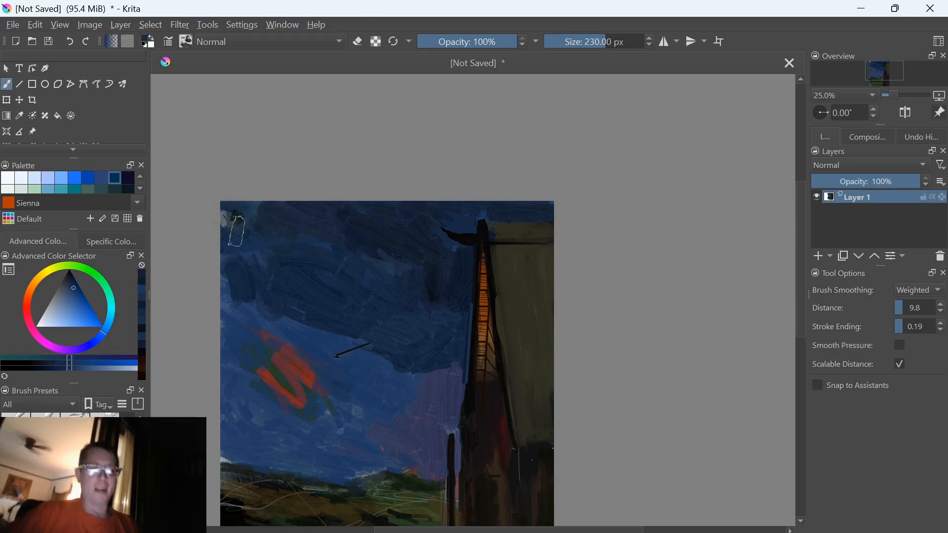
Brush blue across the upper-left sky, and add muted magenta diagonal strokes through the clouds above the orange patch
drag(248, 233, 390, 345)
ctrl+click(250, 327)
drag(290, 280, 395, 340)
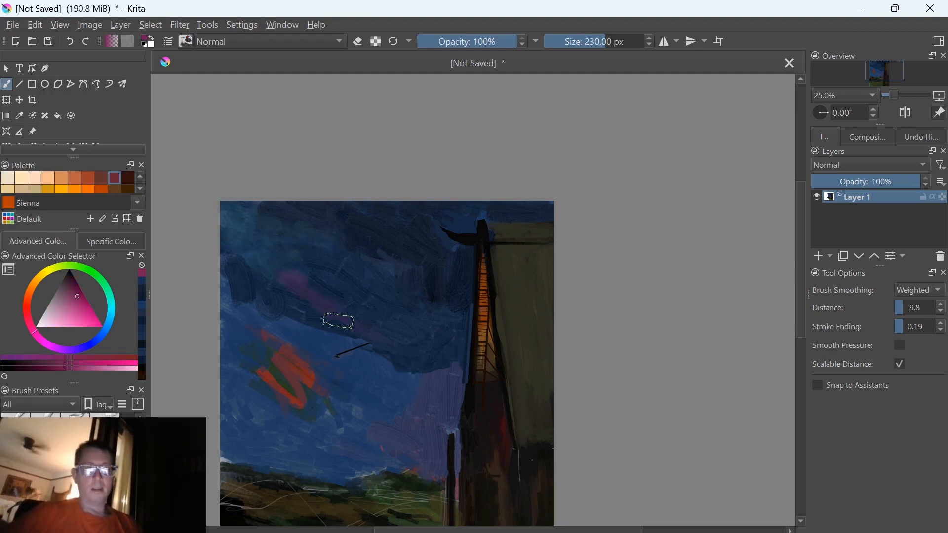
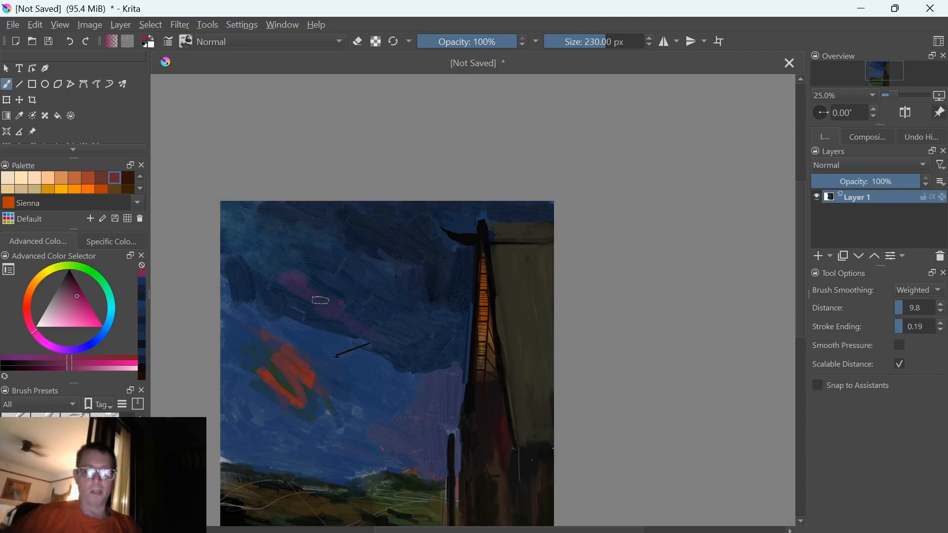
Tone down the magenta cloud strokes with sampled violets and blues, and paint blue over the black mark beneath them
ctrl+click(349, 311)
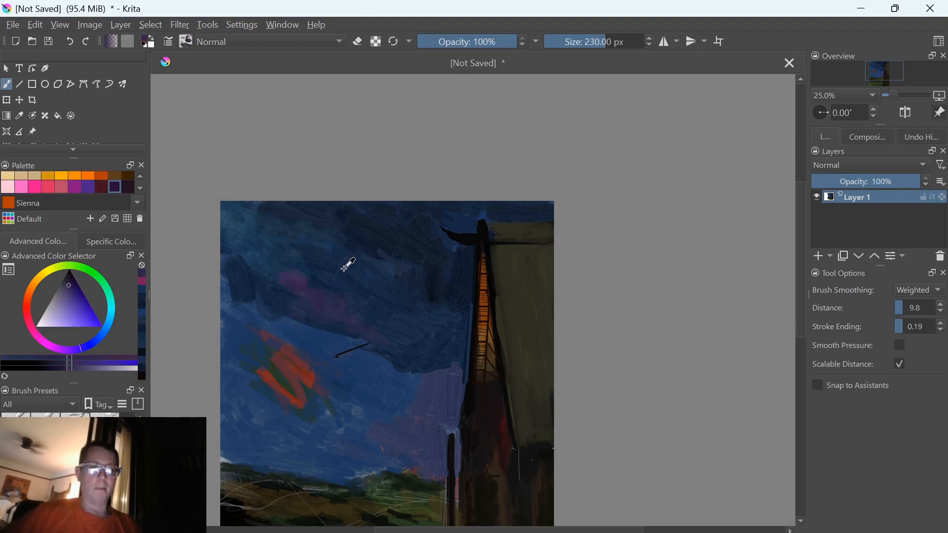
ctrl+click(398, 242)
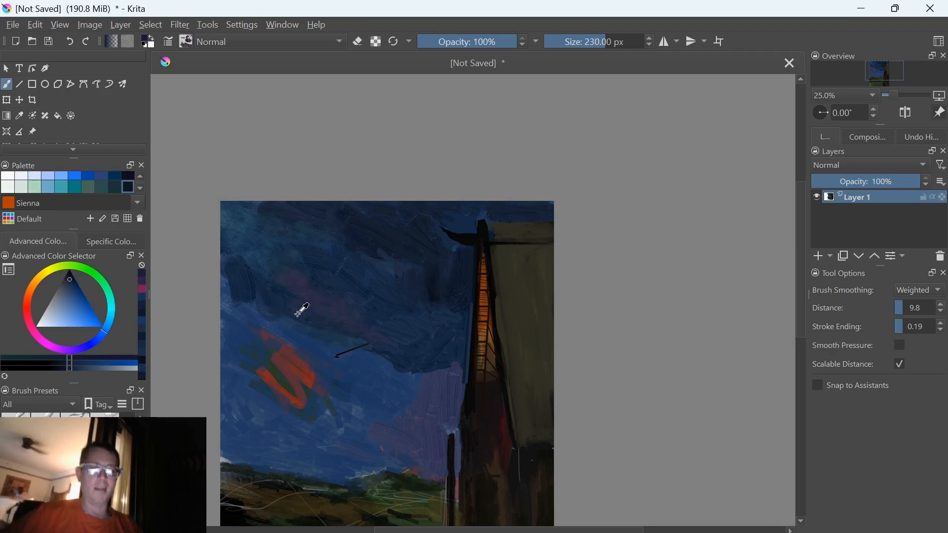
ctrl+click(327, 332)
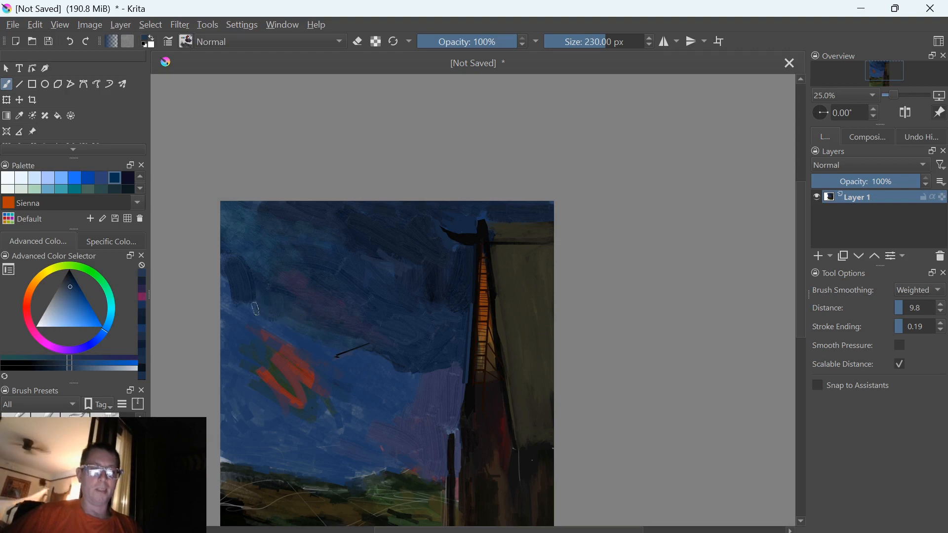
ctrl+click(340, 356)
drag(344, 355, 363, 352)
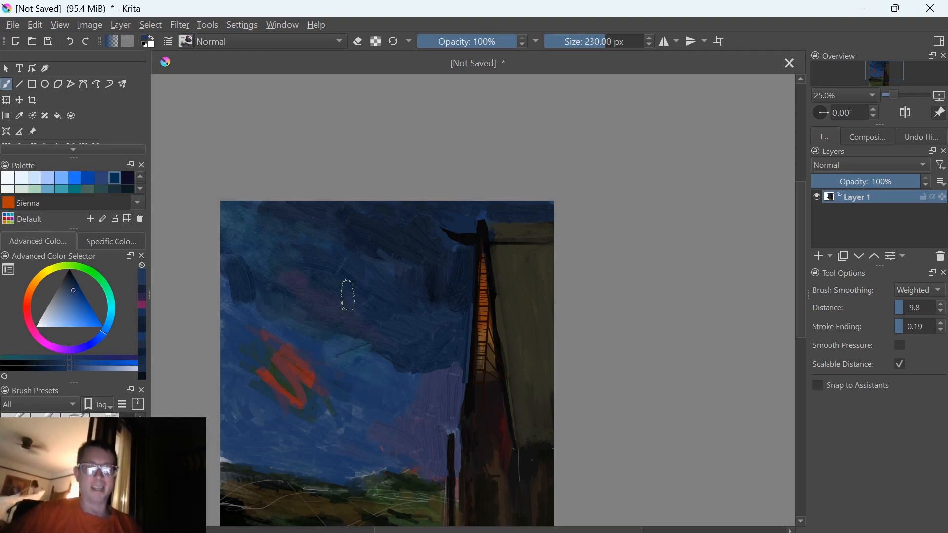
ctrl+click(375, 374)
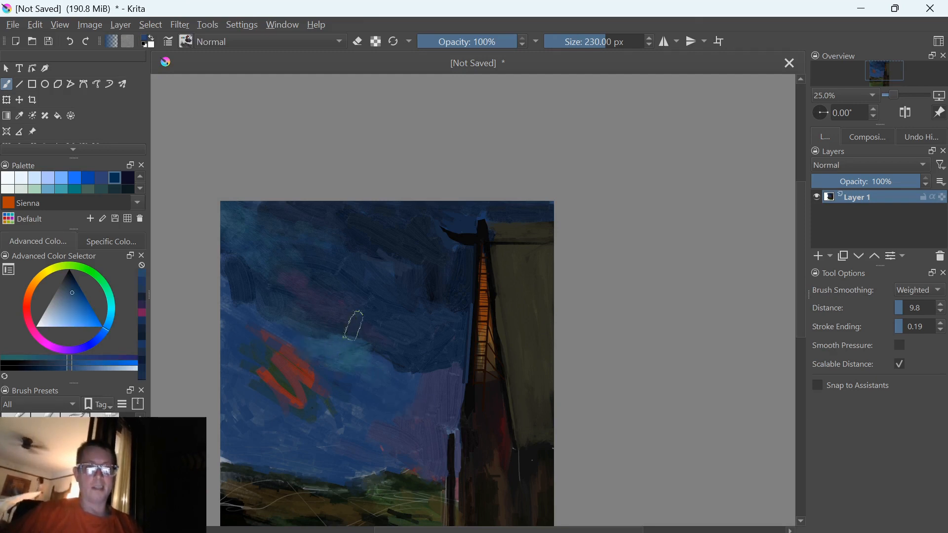
Switch to another textured RGBA brush preset at 365 px and cover the orange patch in the sky with blue strokes
right_click(352, 368)
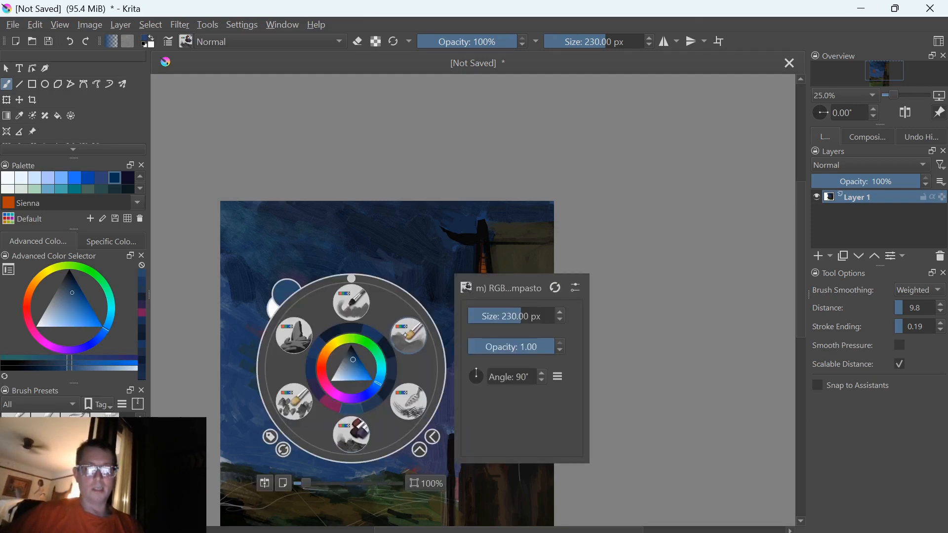
click(295, 403)
mouse_move(316, 381)
mouse_down()
mouse_move(273, 396)
mouse_move(289, 389)
mouse_move(273, 363)
mouse_move(306, 385)
mouse_up()
ctrl+click(340, 392)
mouse_move(369, 404)
mouse_down()
mouse_move(351, 395)
mouse_move(321, 403)
mouse_up()
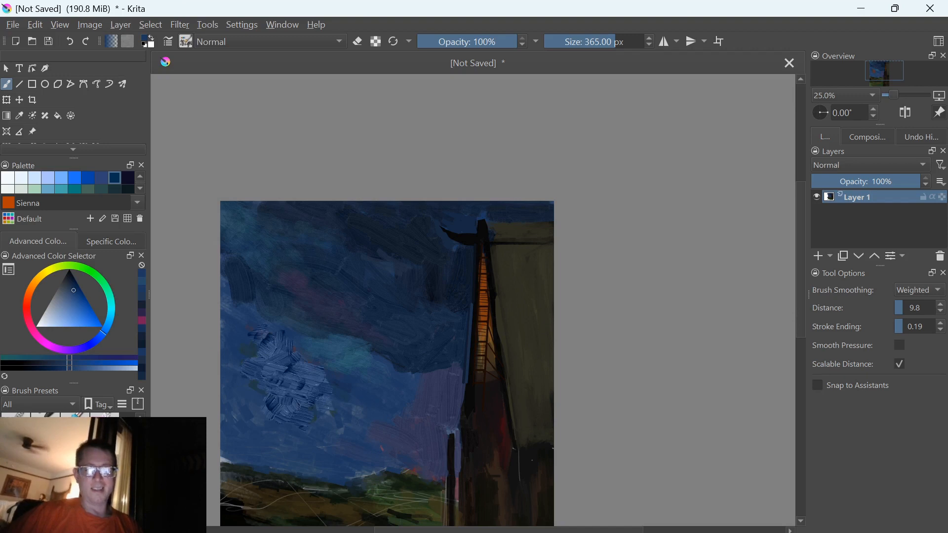
drag(323, 447, 282, 303)
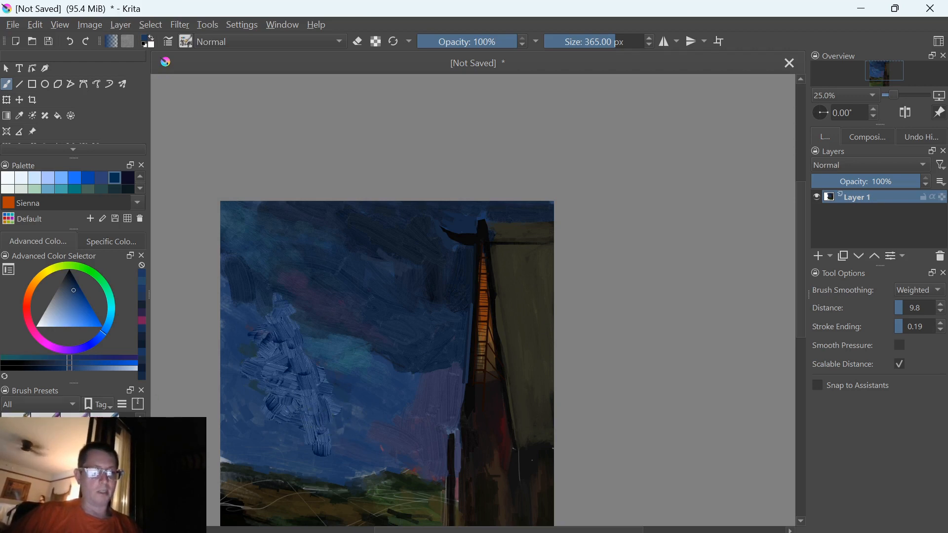
Smooth the textured blue patch with a blending brush enlarged to 230 px, and blend the remaining sky with another preset at about 249 px
click(16, 426)
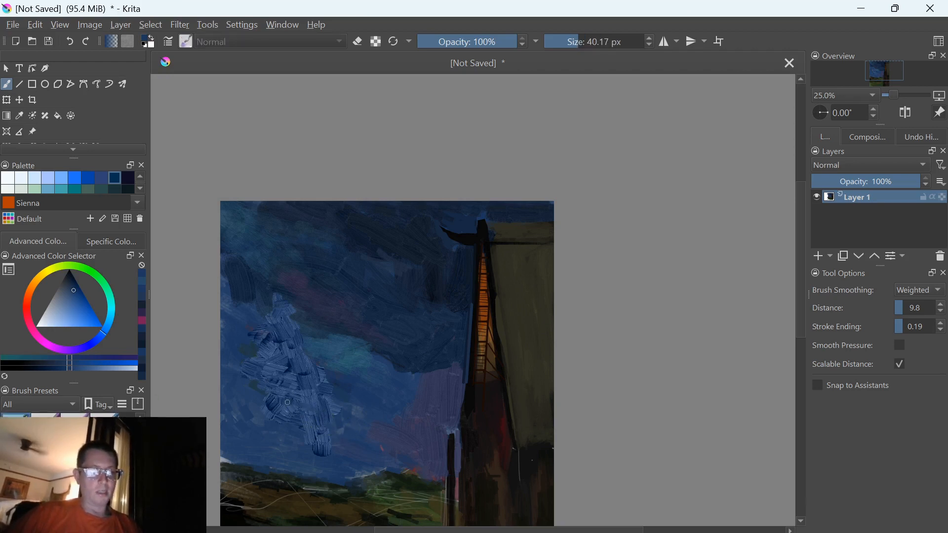
key(bracketright)
key(bracketright)
key(bracketright)
key(bracketright)
key(bracketright)
key(bracketright)
key(bracketright)
key(bracketright)
key(bracketright)
key(bracketright)
key(bracketright)
key(bracketright)
key(bracketright)
key(bracketright)
key(bracketright)
key(bracketright)
key(bracketright)
key(bracketright)
key(bracketright)
key(bracketright)
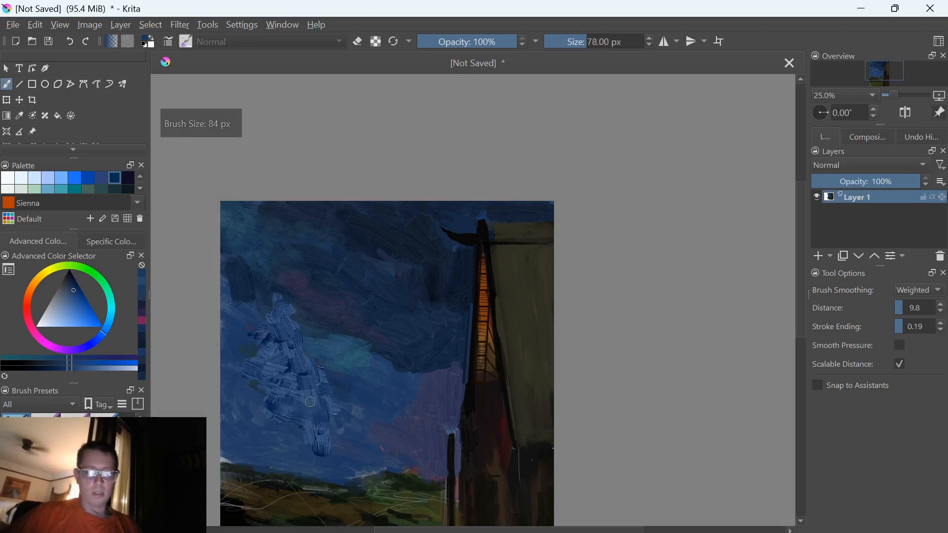
mouse_move(332, 397)
mouse_down()
mouse_move(298, 400)
mouse_move(287, 431)
mouse_move(266, 332)
mouse_move(334, 412)
mouse_up()
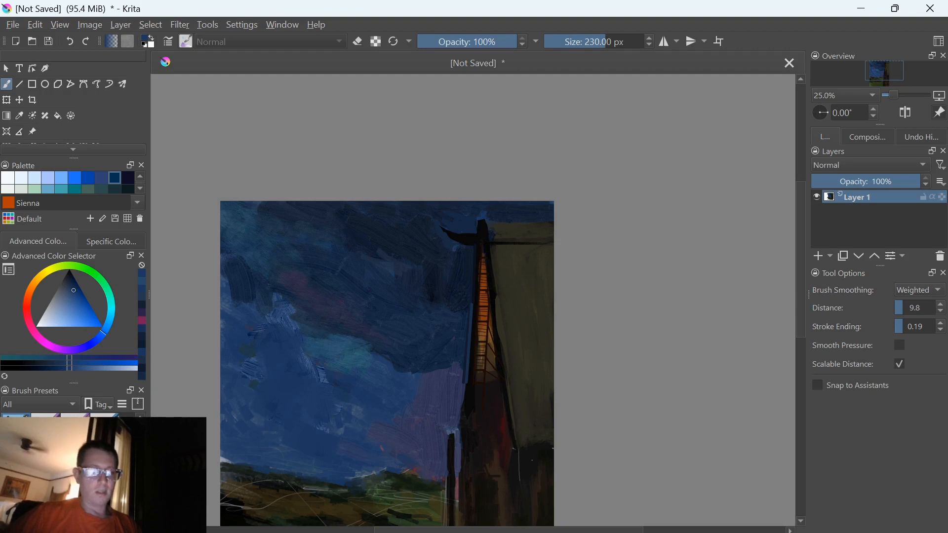
click(75, 459)
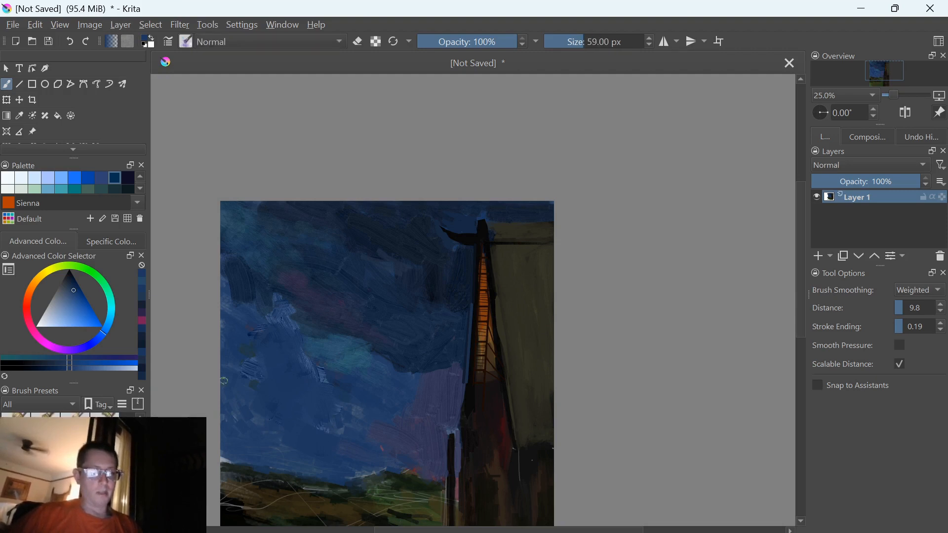
mouse_move(324, 425)
mouse_down()
mouse_move(350, 423)
mouse_move(332, 431)
mouse_move(260, 374)
mouse_move(265, 362)
mouse_move(316, 363)
mouse_move(311, 343)
mouse_move(344, 373)
mouse_move(290, 311)
mouse_move(280, 330)
mouse_move(287, 346)
mouse_move(301, 331)
mouse_move(288, 311)
mouse_move(258, 318)
mouse_move(249, 346)
mouse_move(283, 323)
mouse_up()
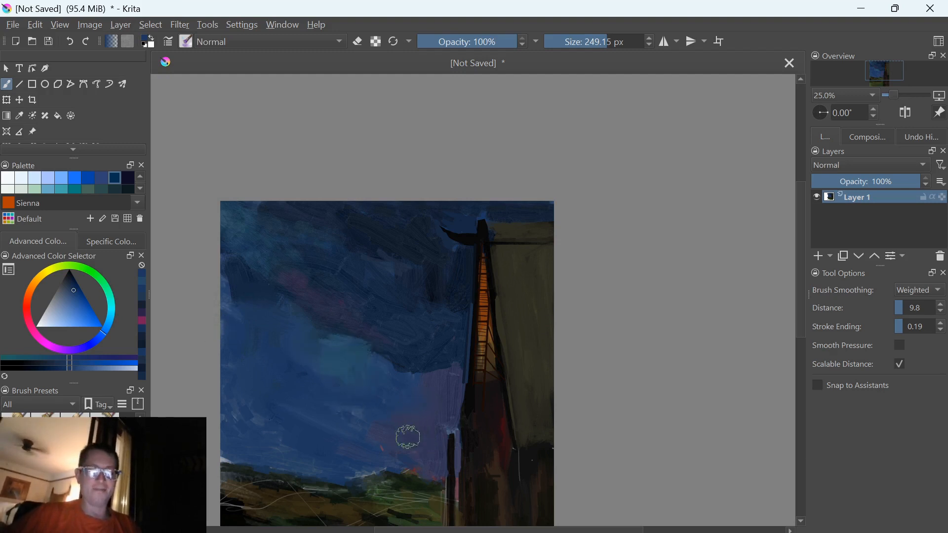
Set the brush to 154 px and 50% opacity, and soften the lower cloud edge and purple sky beside the tower
key(bracketleft)
key(bracketleft)
key(bracketleft)
key(bracketleft)
key(bracketleft)
key(bracketleft)
key(bracketleft)
key(bracketleft)
key(bracketleft)
key(bracketleft)
key(bracketleft)
key(bracketleft)
key(bracketleft)
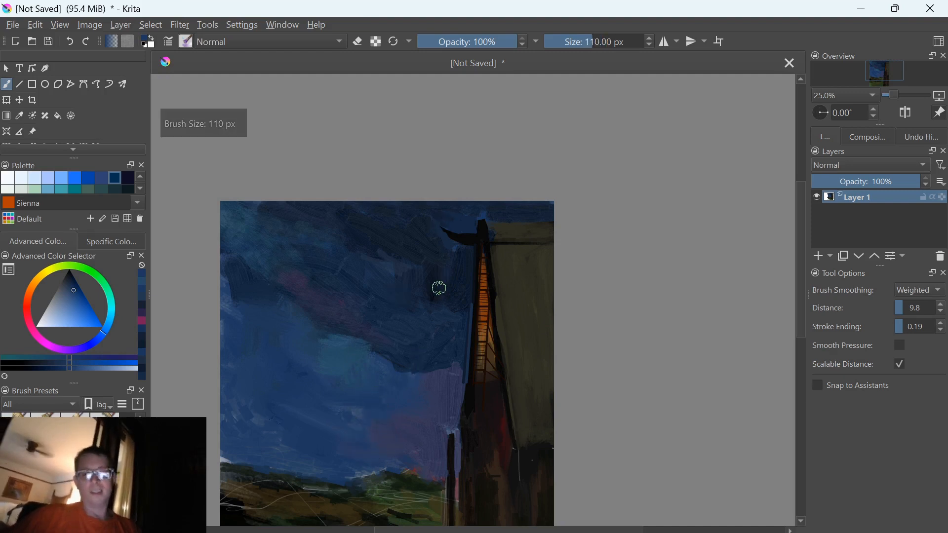
key(bracketright)
key(bracketright)
key(bracketright)
key(bracketright)
key(bracketright)
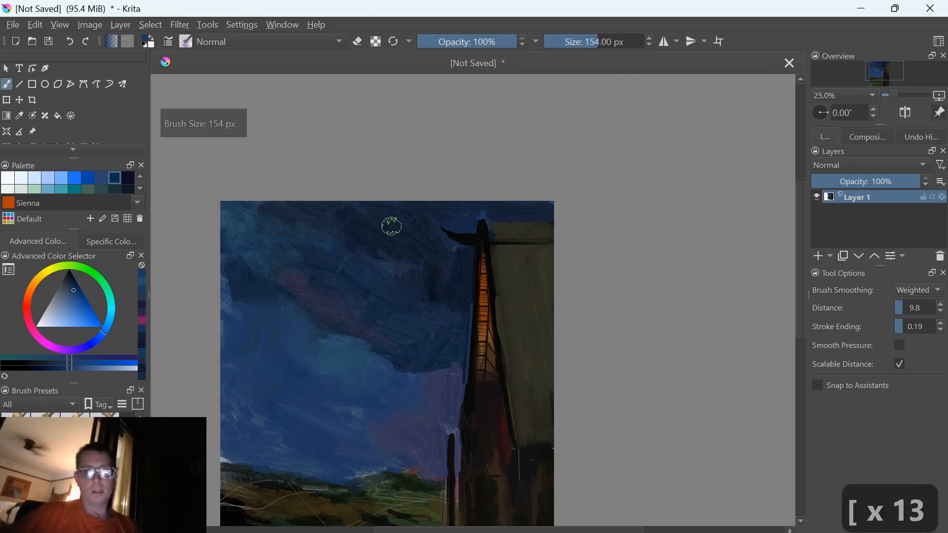
key(o)
key(o)
key(o)
key(o)
key(o)
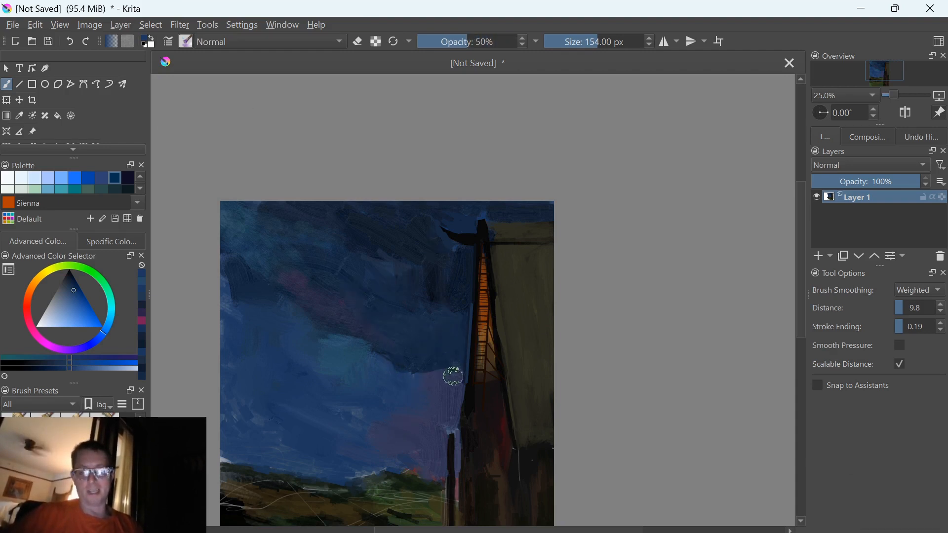
Reduce the brush to 103 px and blend the dark clouds along the tower's edge with blue
key(bracketleft)
key(bracketleft)
key(bracketleft)
key(bracketleft)
key(bracketleft)
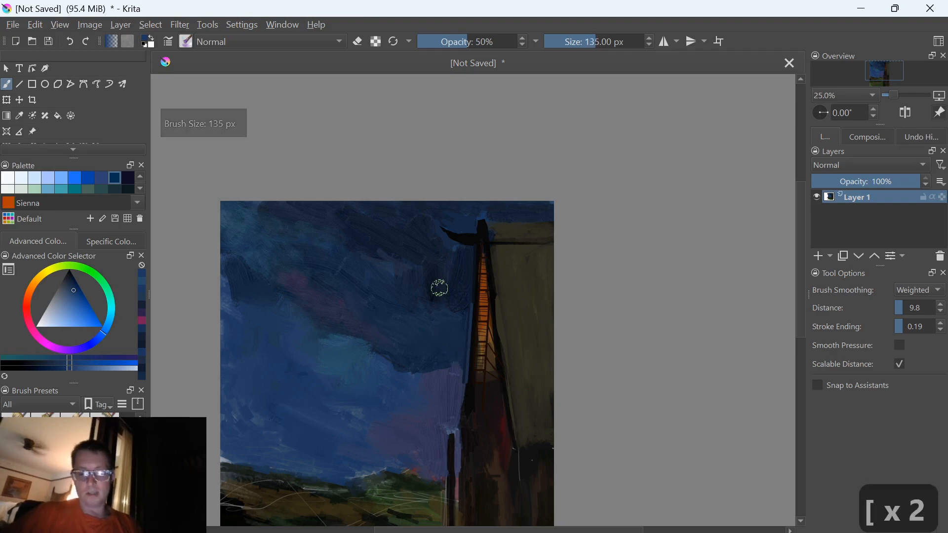
key(ctrl+plus)
key(ctrl+plus)
key(ctrl+plus)
key(minus)
key(minus)
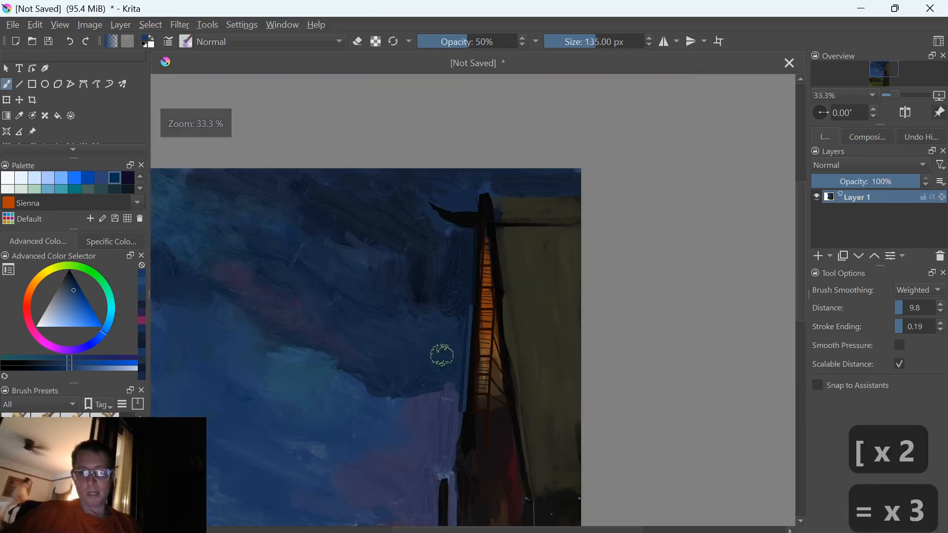
key(equal)
key(bracketleft)
key(bracketleft)
key(bracketleft)
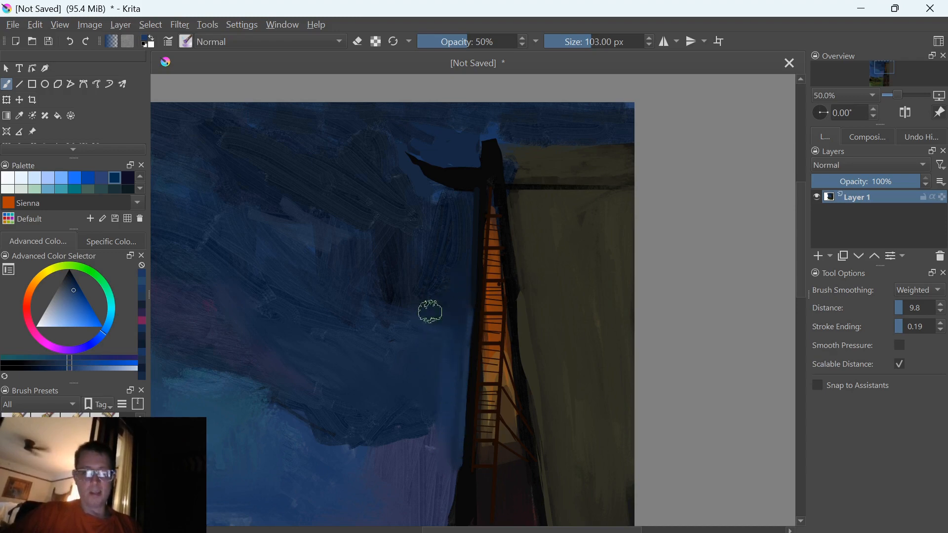
Switch to OBS to check the recording, and return to the painting in Krita
key(alt+Tab)
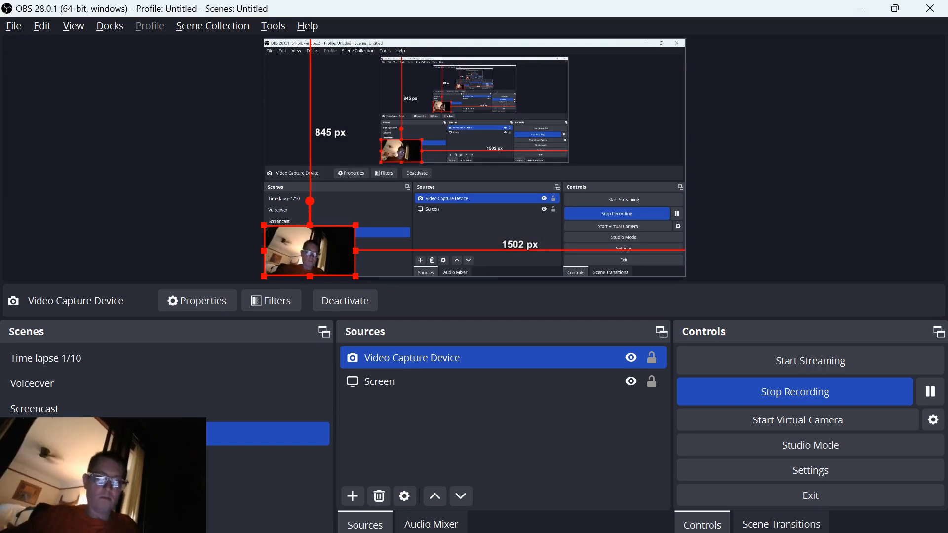
key(alt+Tab)
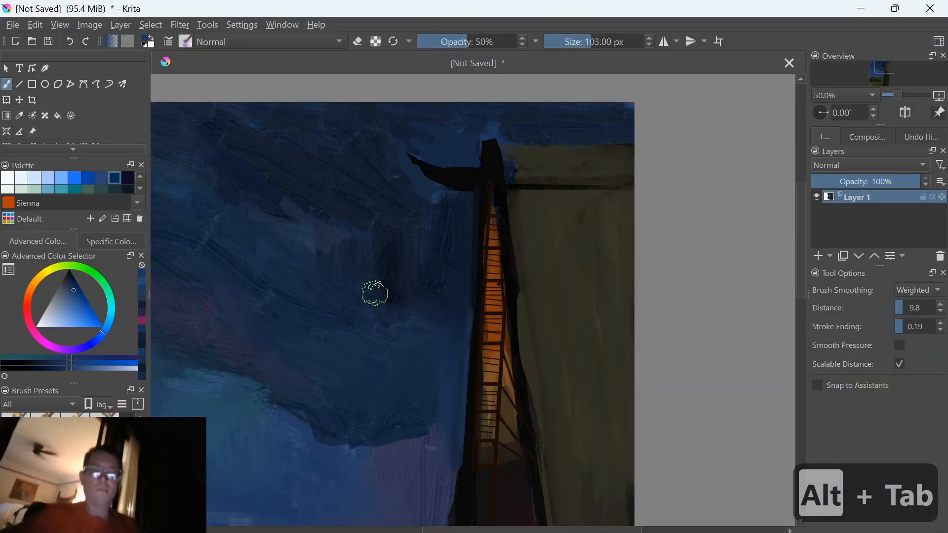
Sample a near-black green from the hillside, raise the brush opacity to 100%, and paint over the white scratch lines mid-field
scroll(375, 293, down, 5)
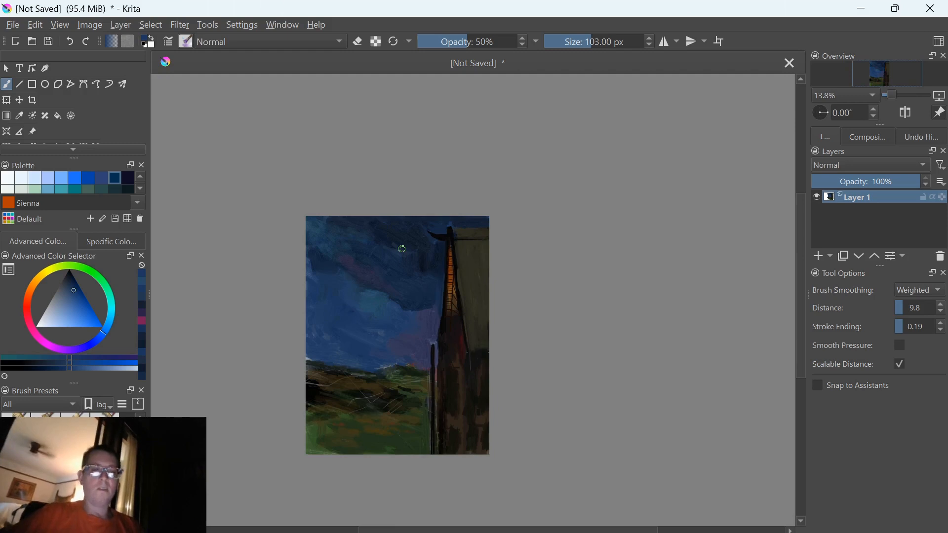
scroll(285, 350, up, 2)
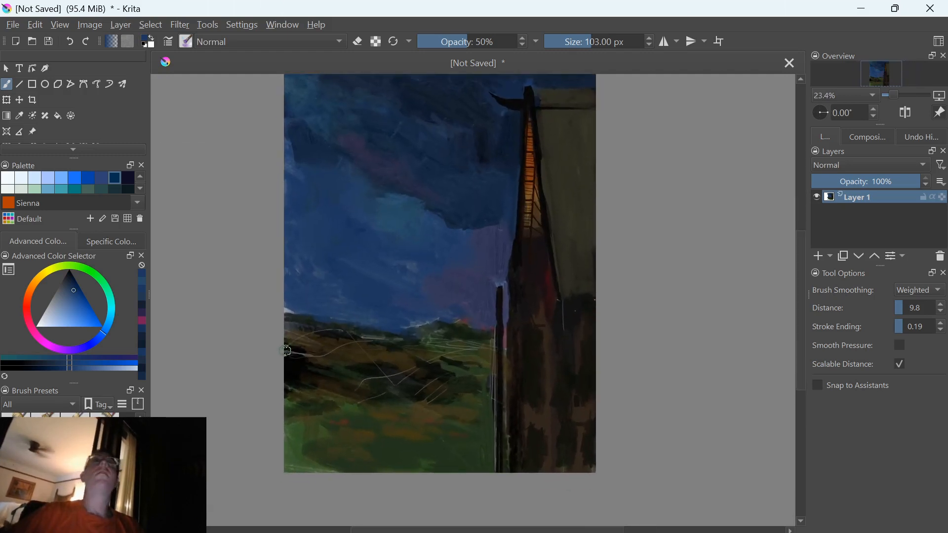
scroll(286, 350, up, 3)
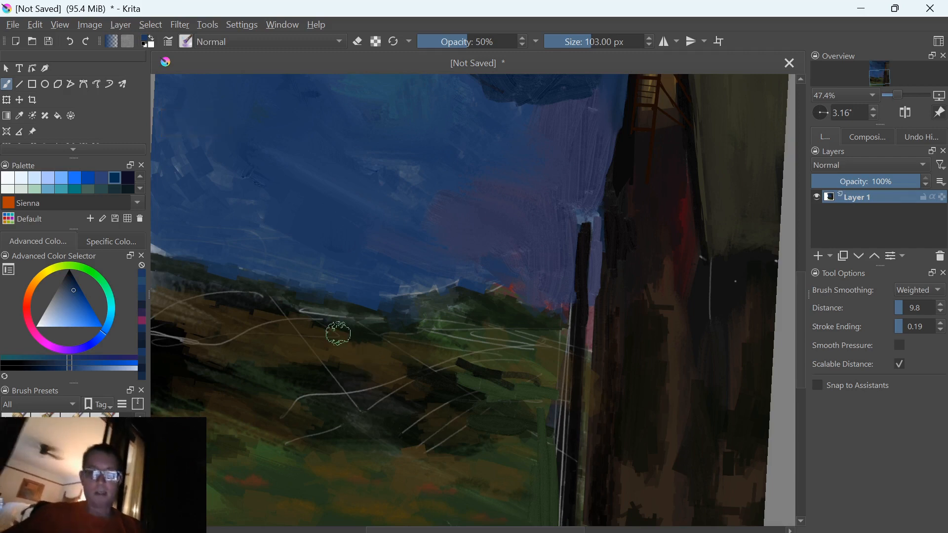
ctrl+click(439, 419)
mouse_move(473, 427)
mouse_down()
mouse_move(450, 431)
mouse_move(469, 414)
mouse_move(392, 420)
mouse_move(401, 431)
mouse_up()
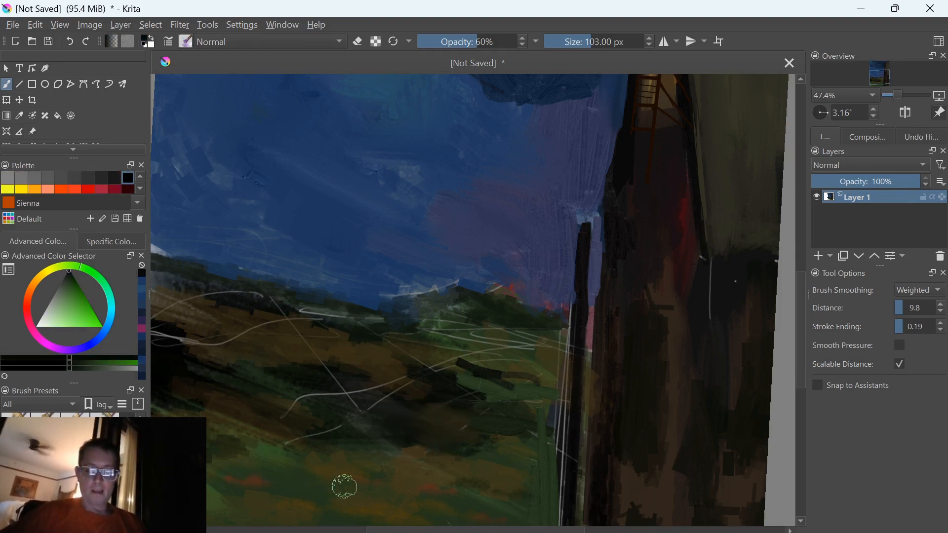
key(o)
key(o)
key(o)
key(o)
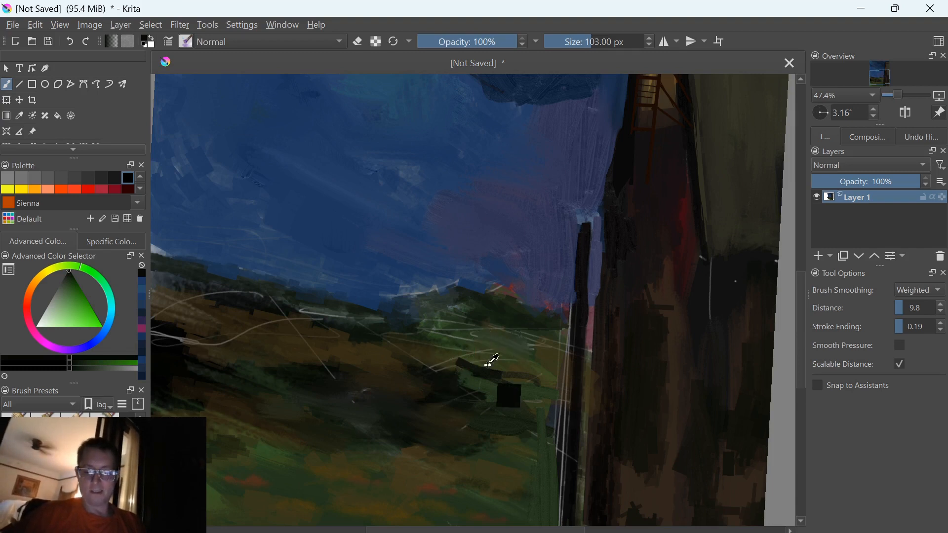
Cover the white lines beside the dark post and on the small green hill with sampled greens, and sample the sky's blue
ctrl+click(504, 361)
mouse_move(525, 351)
mouse_down()
mouse_move(557, 324)
mouse_move(561, 378)
mouse_move(566, 317)
mouse_move(553, 524)
mouse_up()
ctrl+click(489, 346)
mouse_move(485, 335)
mouse_down()
mouse_move(461, 341)
mouse_move(431, 320)
mouse_move(470, 318)
mouse_move(488, 298)
mouse_move(349, 316)
mouse_move(446, 277)
mouse_move(402, 289)
mouse_move(404, 296)
mouse_up()
ctrl+click(422, 276)
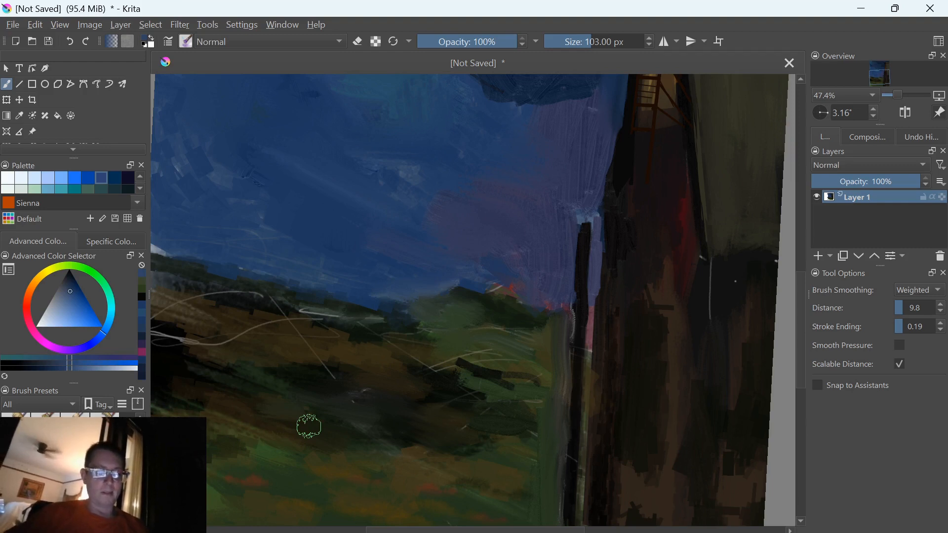
Paint a blue-gray streak over the diagonal white line on the hillside, and cover nearby pale lines with sampled dark olive
mouse_move(332, 364)
mouse_down()
mouse_move(284, 324)
mouse_move(326, 336)
mouse_up()
ctrl+click(295, 351)
mouse_move(430, 352)
mouse_down()
mouse_move(452, 365)
mouse_move(474, 343)
mouse_up()
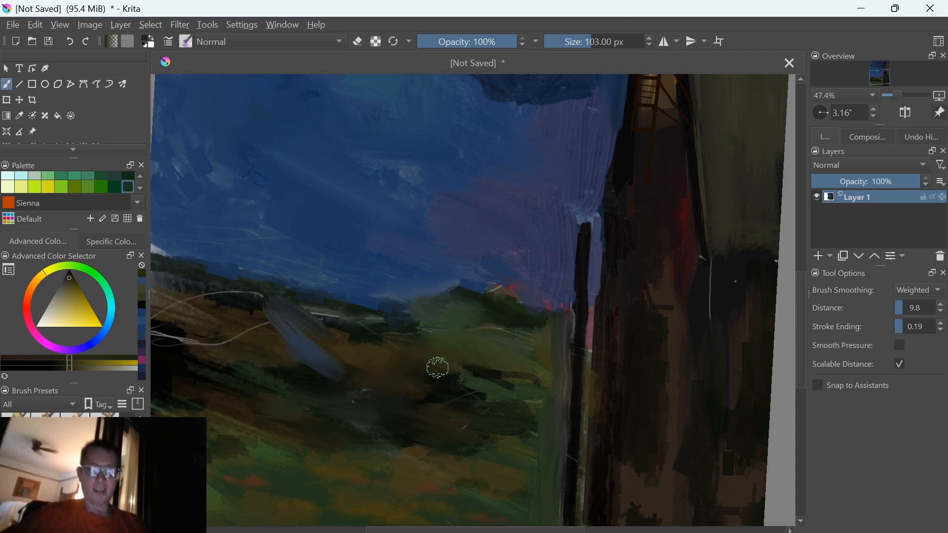
ctrl+click(260, 342)
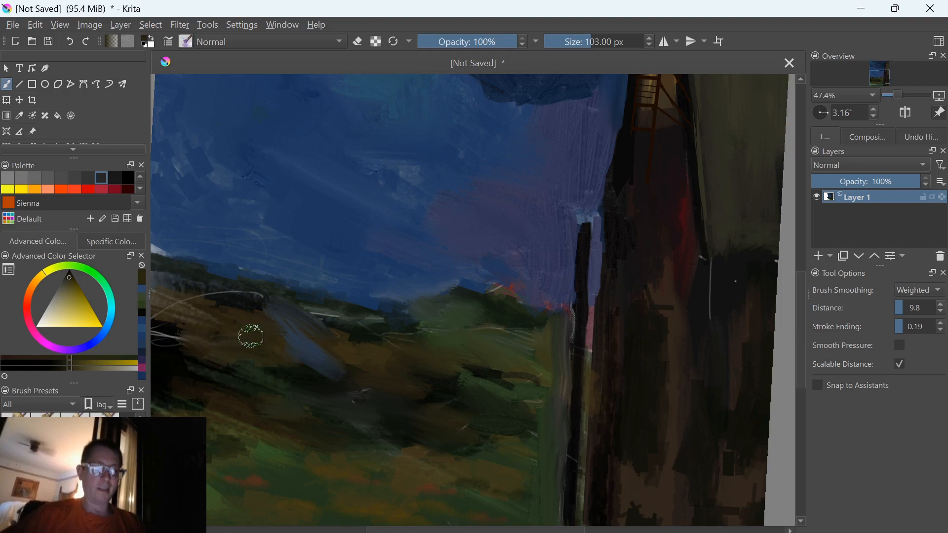
Paint over the pale curved lines and the white gap at the horizon's far-left end with sampled dark greens
drag(250, 333, 444, 453)
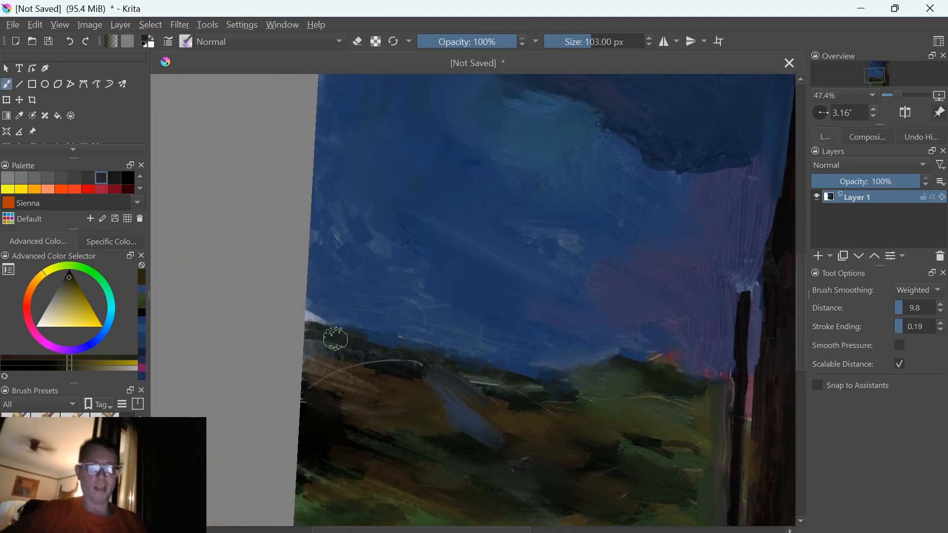
ctrl+click(412, 392)
ctrl+click(396, 374)
mouse_move(320, 322)
mouse_down()
mouse_move(308, 315)
mouse_move(302, 372)
mouse_up()
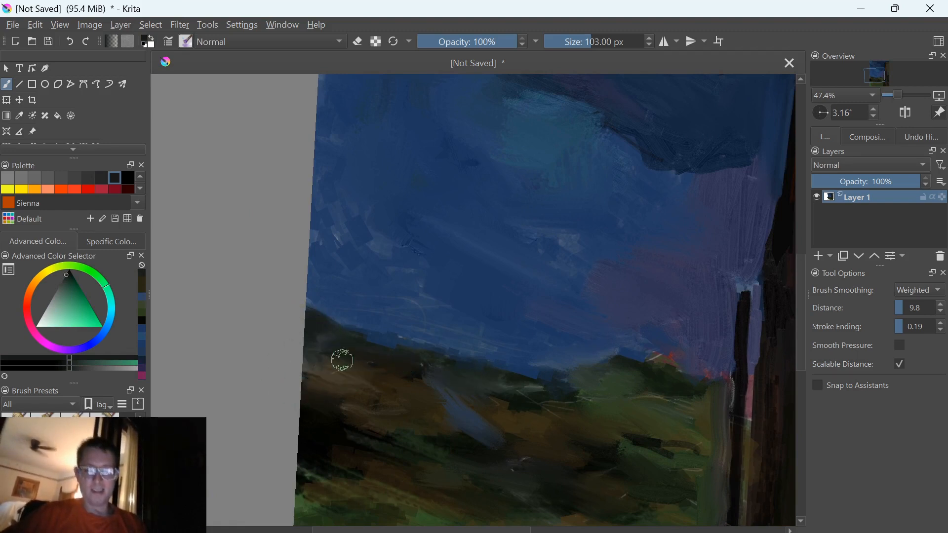
Reduce the brush size to 63 px and sample the near-black of the dark post beside the tower
mouse_move(339, 466)
mouse_down()
mouse_move(313, 393)
mouse_move(259, 373)
mouse_up()
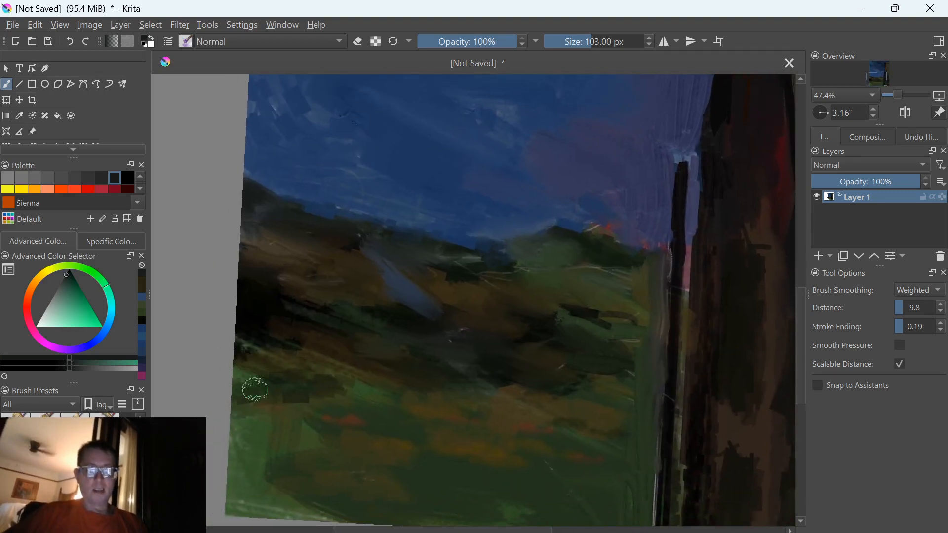
mouse_move(619, 499)
mouse_down()
mouse_move(523, 436)
mouse_move(543, 432)
mouse_up()
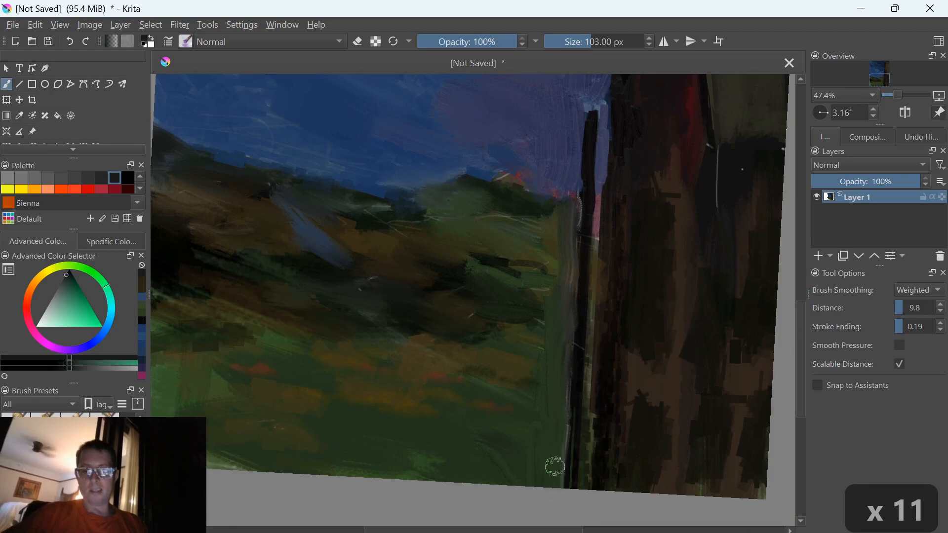
key(bracketleft)
key(bracketleft)
key(bracketleft)
key(bracketleft)
key(bracketleft)
key(bracketleft)
key(bracketleft)
key(bracketleft)
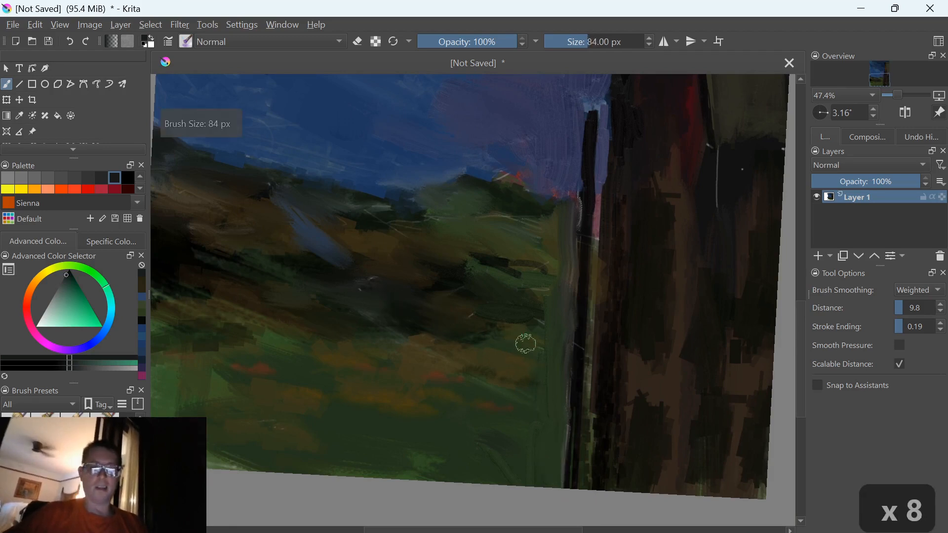
key(bracketleft)
key(bracketleft)
key(bracketleft)
key(bracketleft)
key(bracketleft)
key(bracketleft)
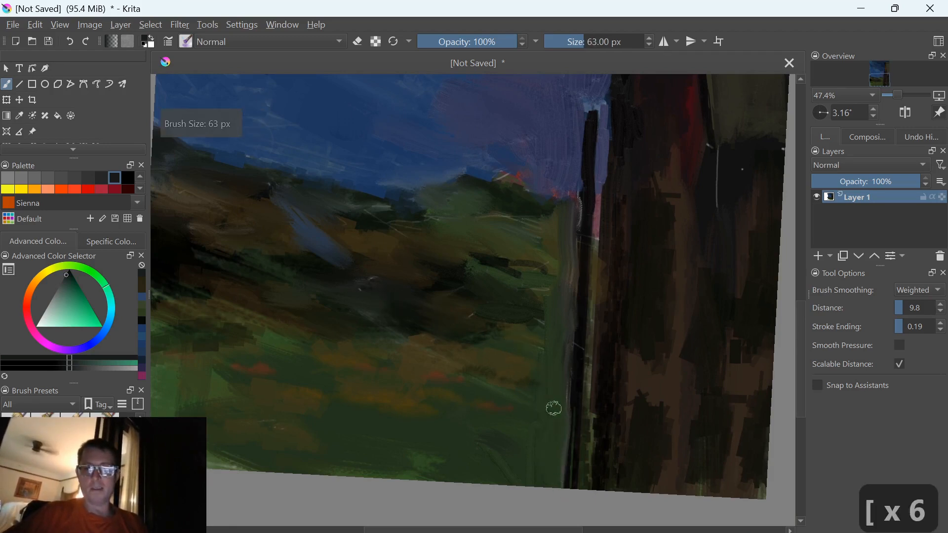
ctrl+click(577, 336)
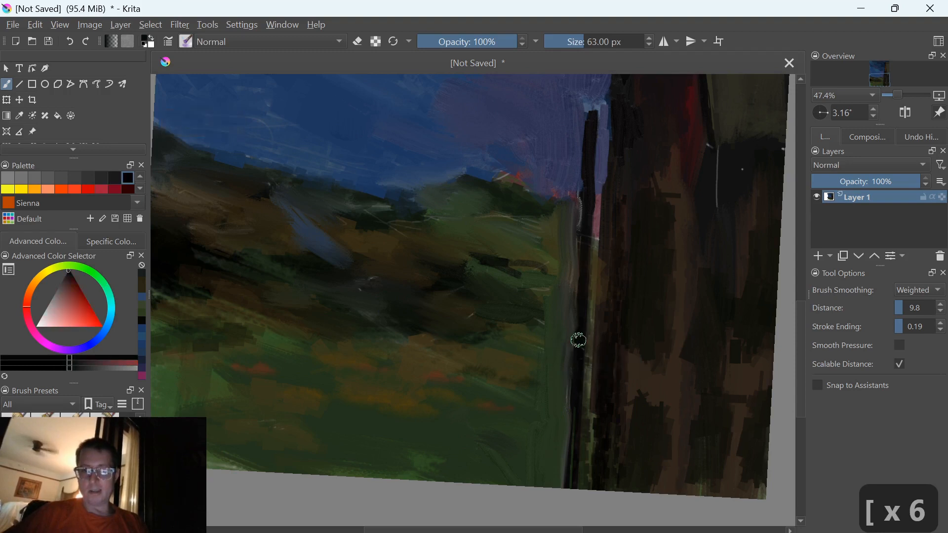
key(bracketleft)
drag(568, 345, 546, 449)
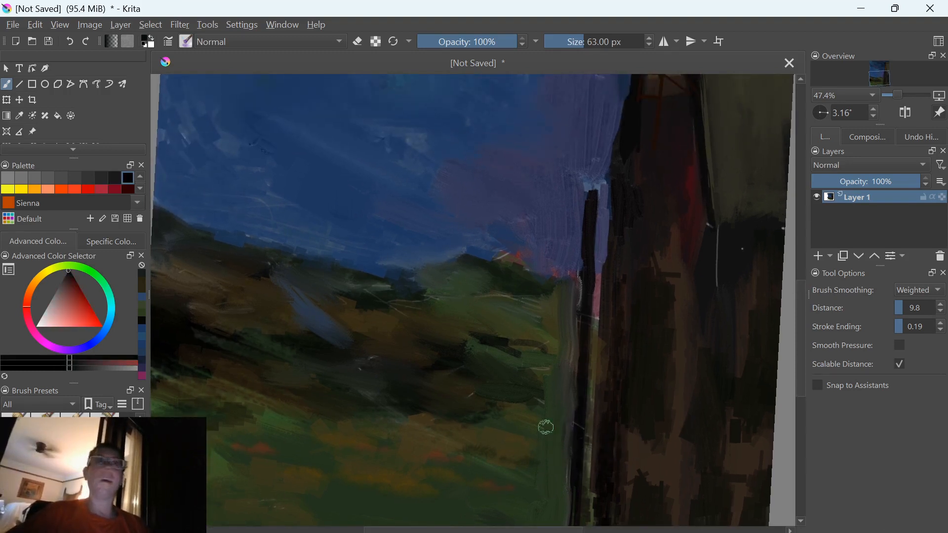
right_click(372, 452)
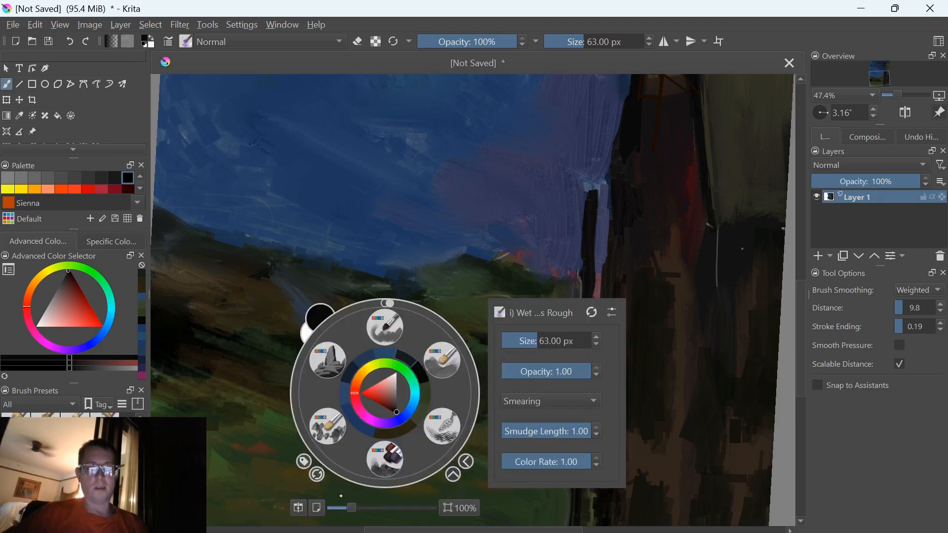
click(387, 460)
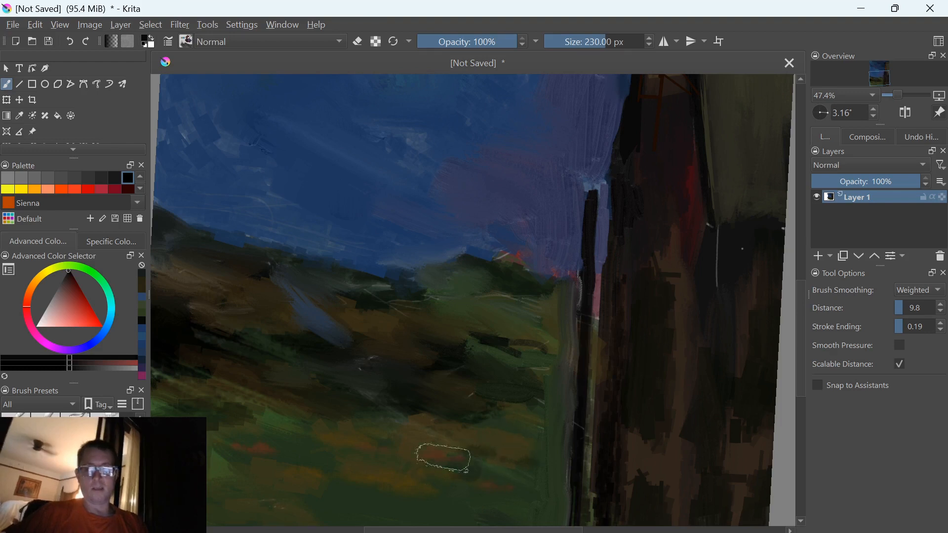
drag(459, 459, 361, 448)
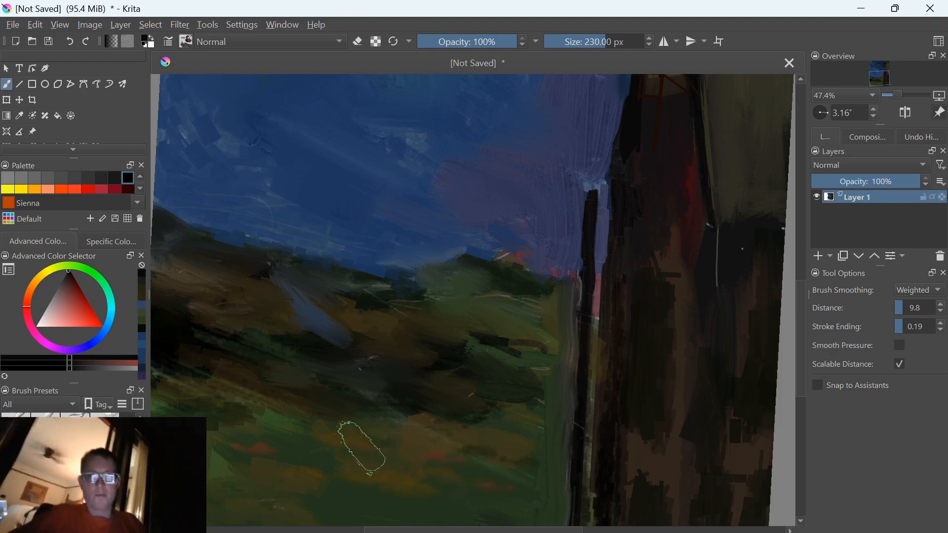
Switch to a bristle paintbrush preset, undo the black test stroke on the field, and reduce the brush size to 78 px
right_click(338, 494)
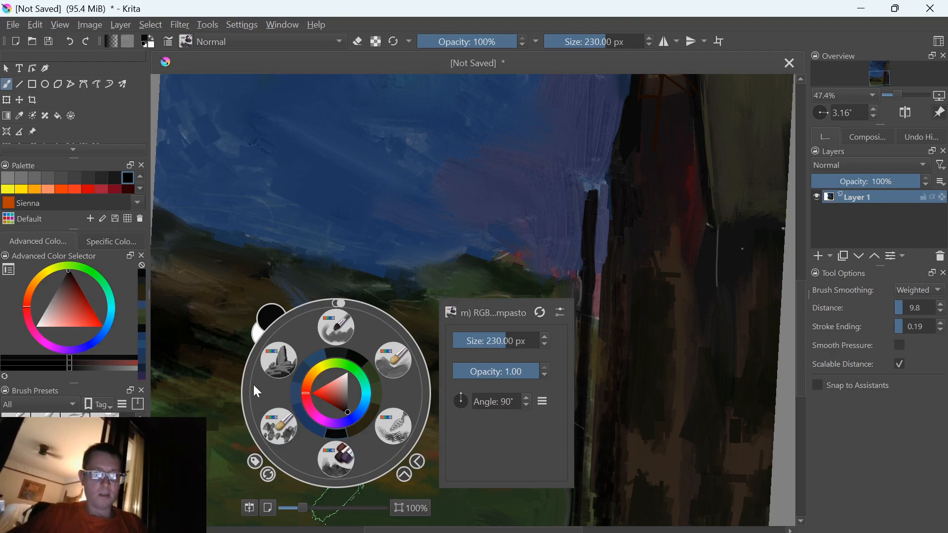
click(394, 368)
mouse_move(370, 452)
mouse_down()
mouse_move(411, 462)
mouse_move(336, 446)
mouse_move(378, 449)
mouse_up()
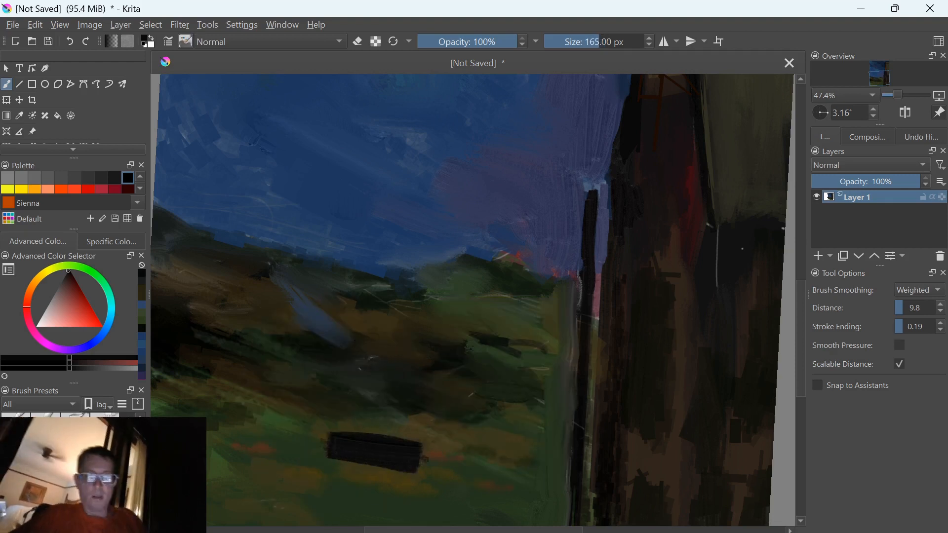
key(ctrl+z)
key(bracketleft)
key(bracketleft)
key(bracketleft)
key(bracketleft)
key(bracketleft)
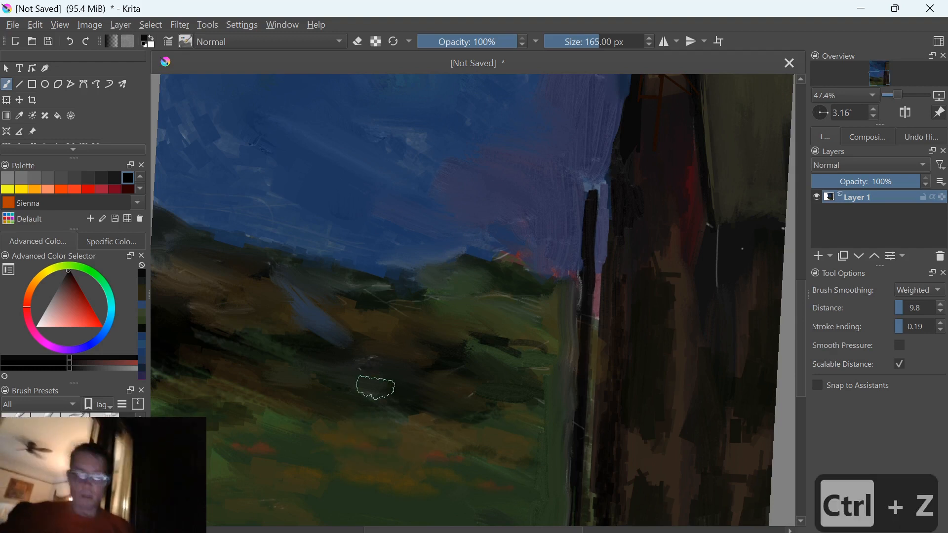
key(bracketleft)
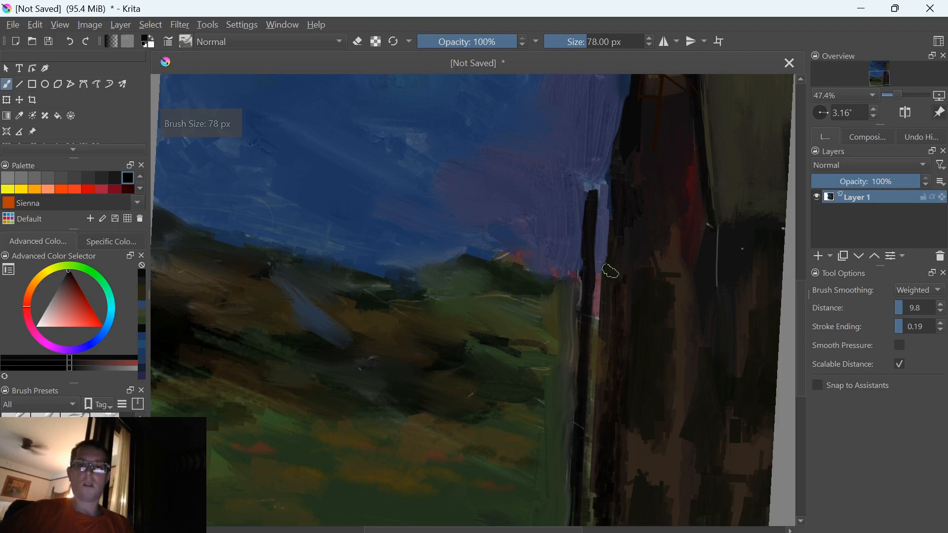
Flip the canvas view horizontally several times at a small zoom to check the composition
key(m)
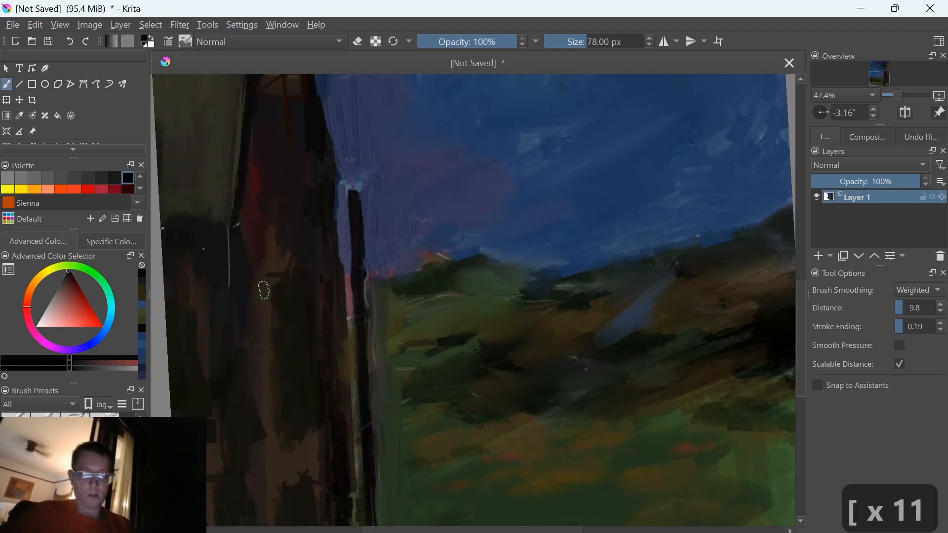
scroll(264, 290, down, 5)
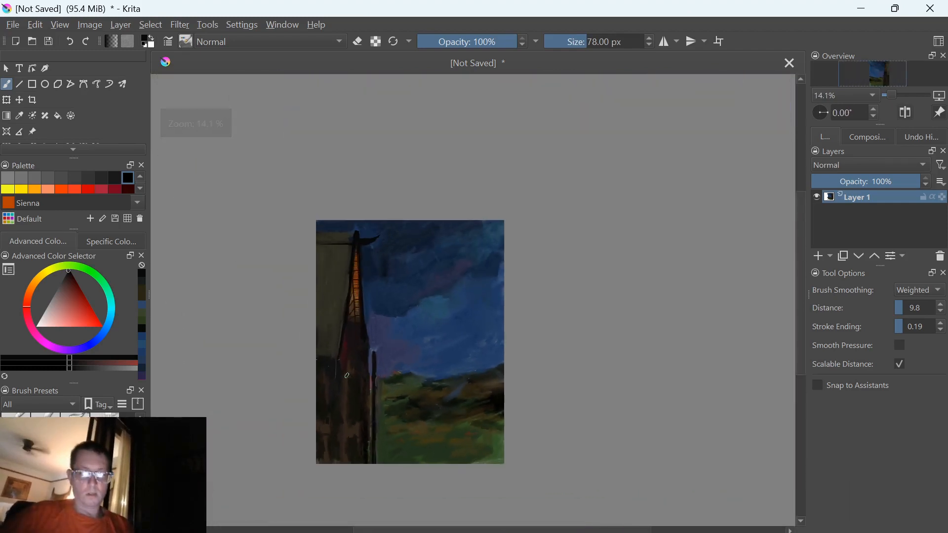
key(m)
key(m)
key(m)
key(m)
key(m)
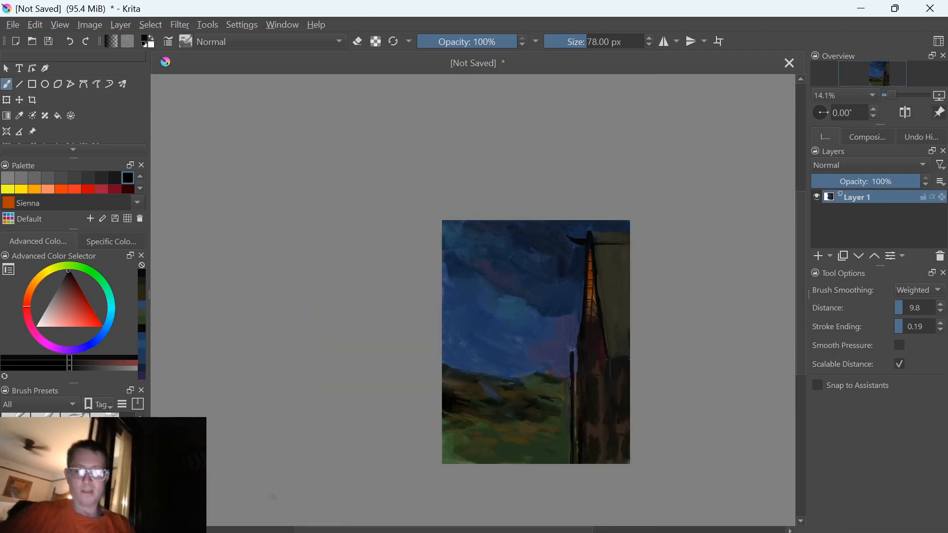
Straighten the canvas view, set the brush to 47 px, and draw four short black crossbars across the dark post with the Line tool
scroll(508, 401, up, 3)
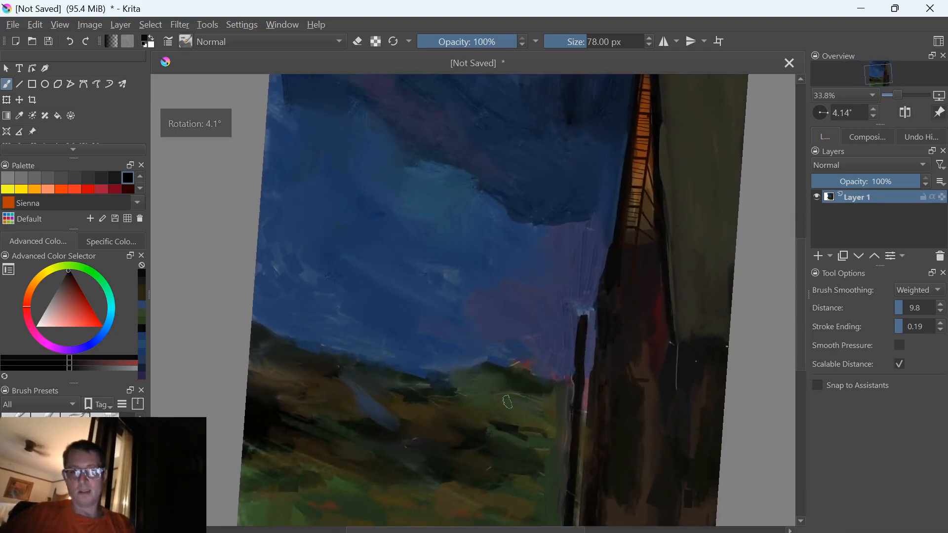
key(5)
key([)
key([)
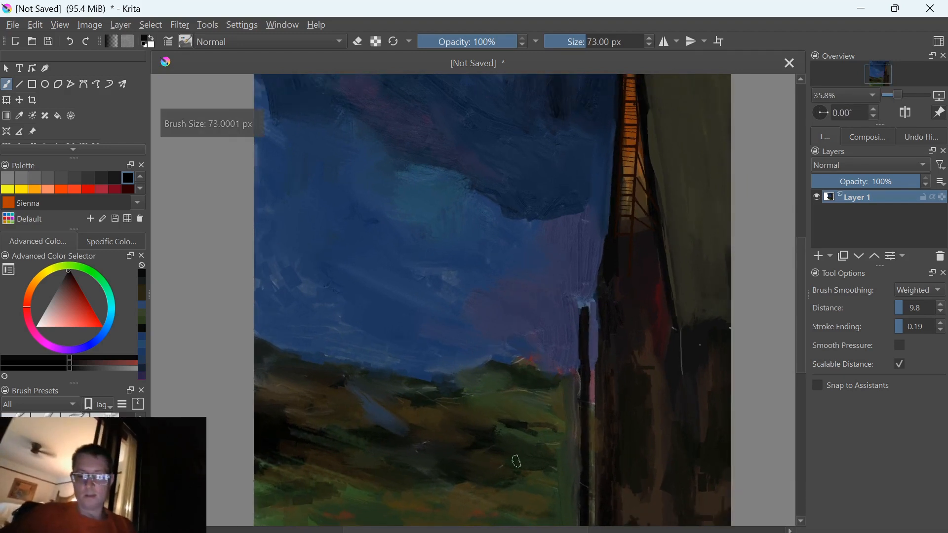
key(bracketleft)
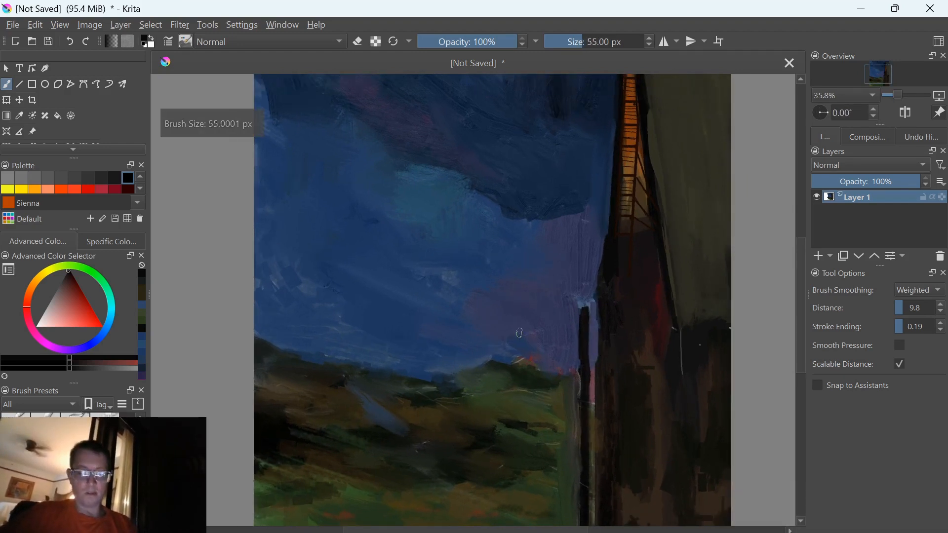
key(v)
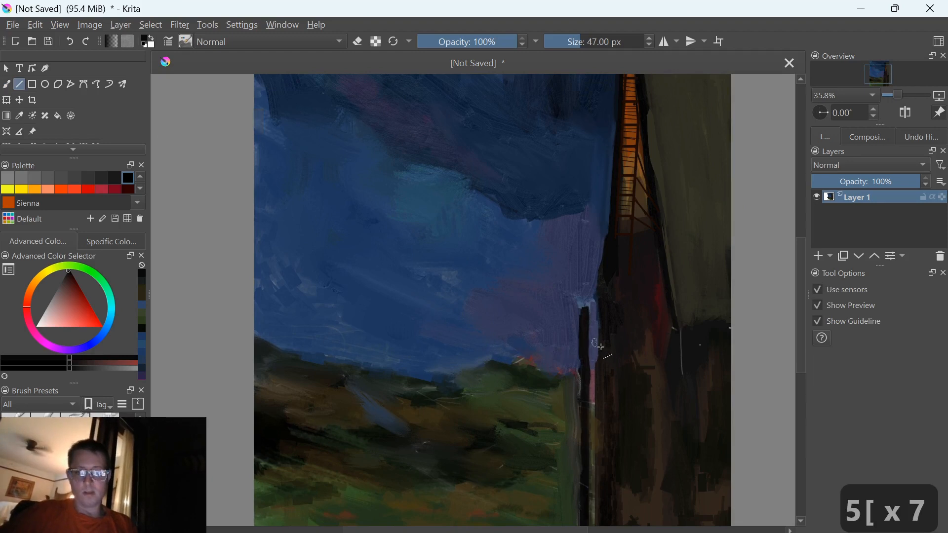
drag(609, 340, 564, 338)
drag(608, 363, 576, 383)
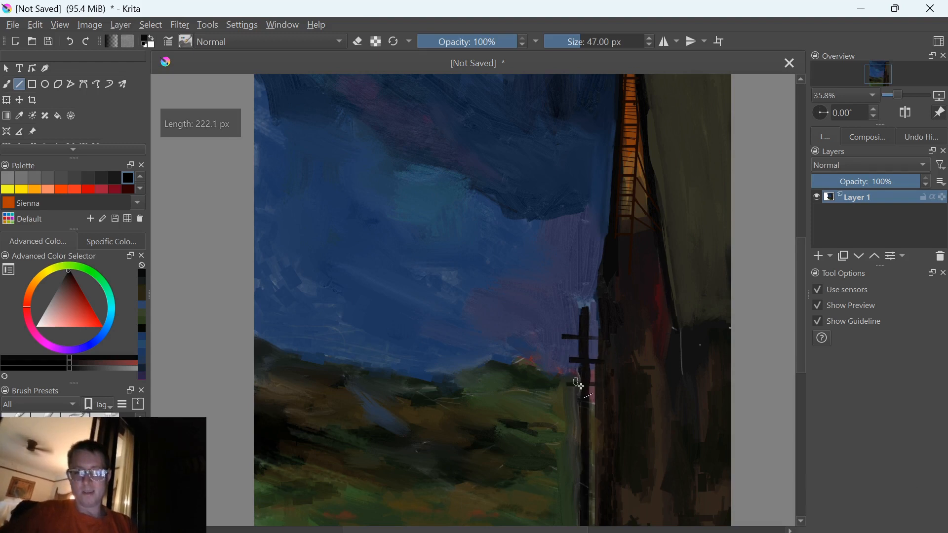
drag(605, 411, 571, 408)
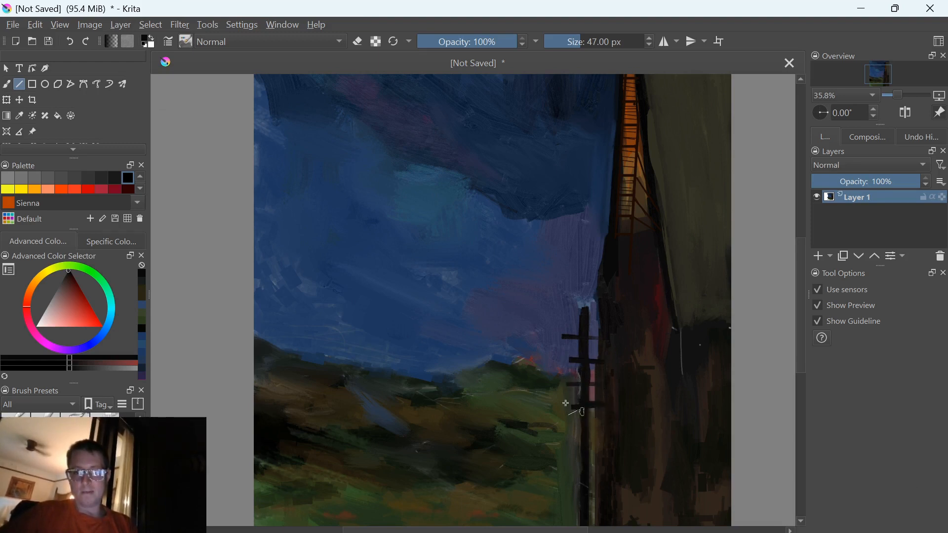
Sample the muted red at the horizon and brush a reddish glow into the sky beside the post, enlarging the brush to 110 px
key(b)
ctrl+click(530, 361)
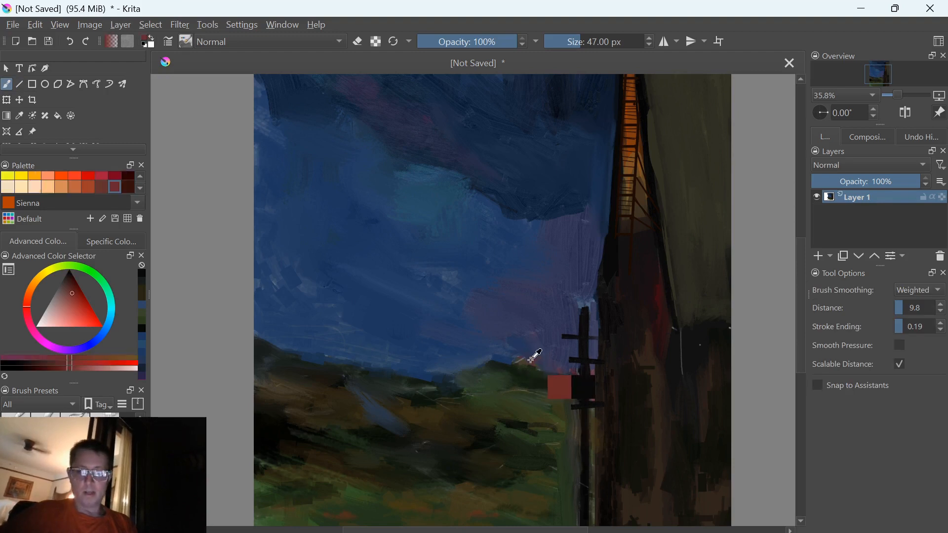
ctrl+click(532, 361)
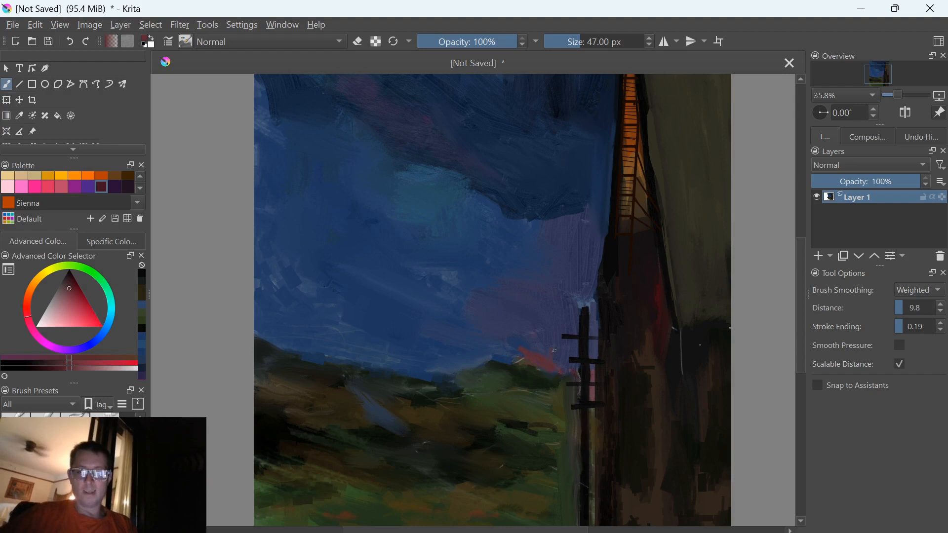
key(bracketright)
key(bracketright)
key(bracketright)
key(bracketright)
key(bracketright)
key(bracketright)
key(bracketright)
key(bracketright)
key(bracketright)
drag(546, 342, 541, 355)
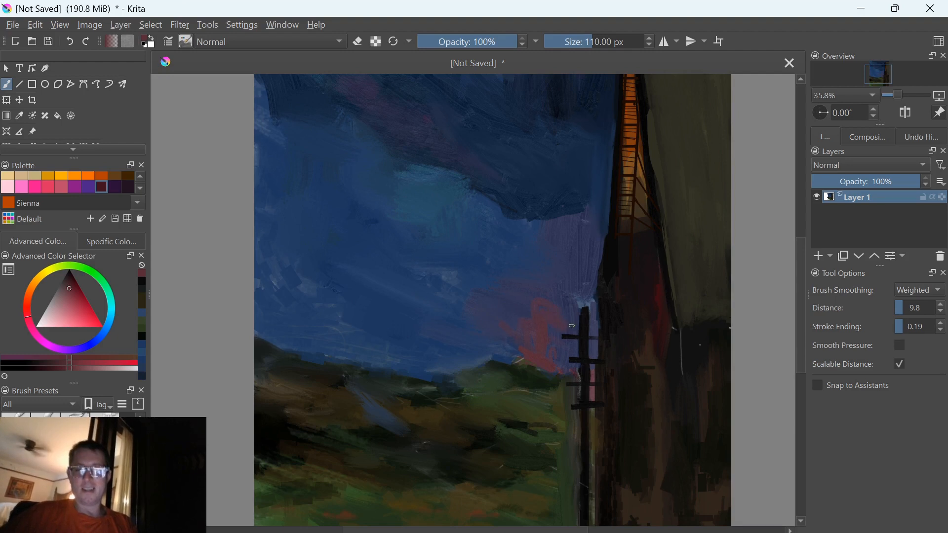
Fill the sky next to the post's upper crossbars with the sampled red, using a brush of 73 to 84 px
key(bracketleft)
key(bracketleft)
key(bracketleft)
key(bracketleft)
key(bracketleft)
key(bracketleft)
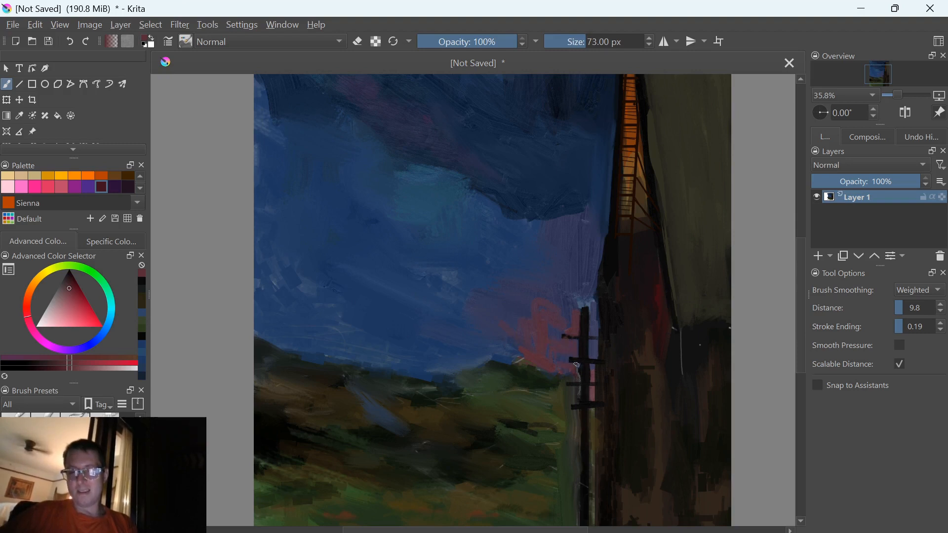
key(bracketright)
key(bracketright)
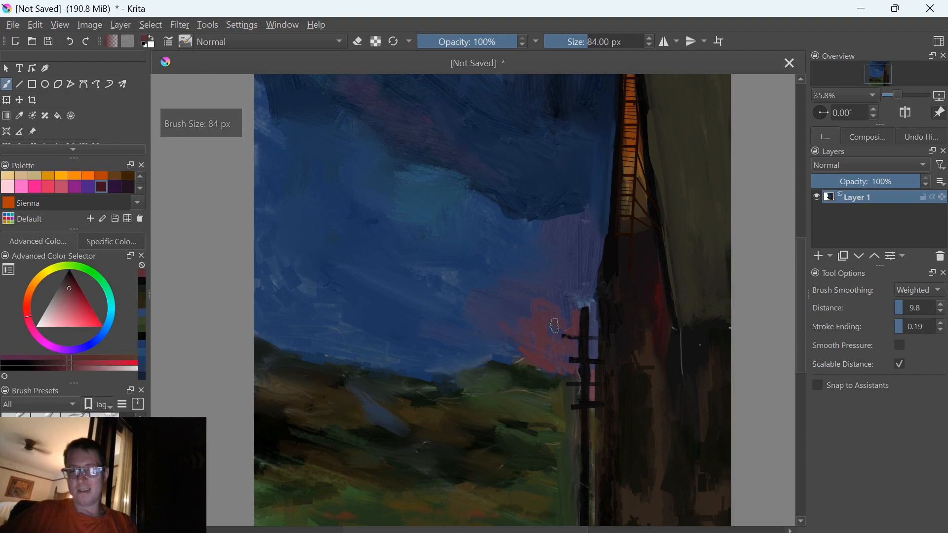
drag(515, 358, 510, 425)
key(bracketright)
key(bracketright)
key(ctrl+z)
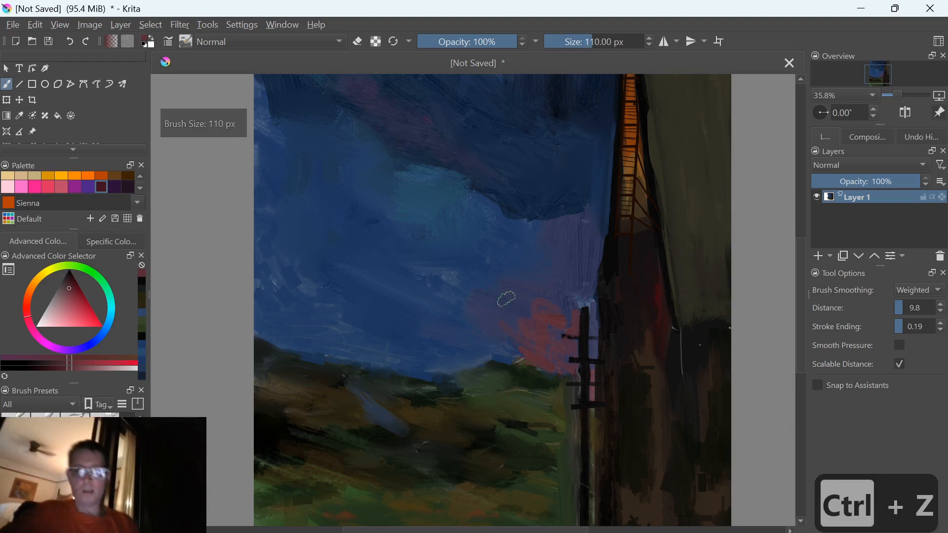
Reduce the brush to 68 px and paint red into the narrow gap between the post and the tower
key(bracketleft)
key(bracketleft)
key(bracketleft)
key(bracketleft)
key(bracketleft)
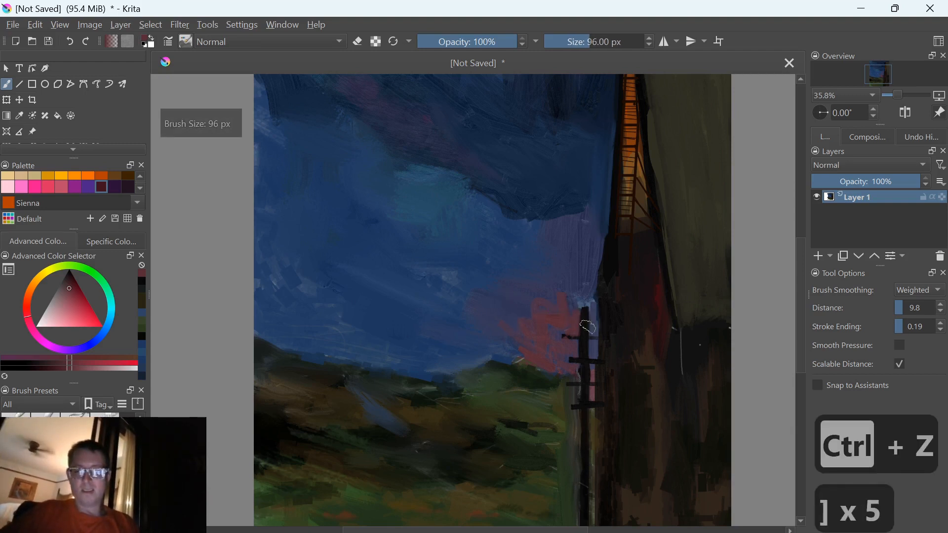
key(bracketleft)
key(bracketleft)
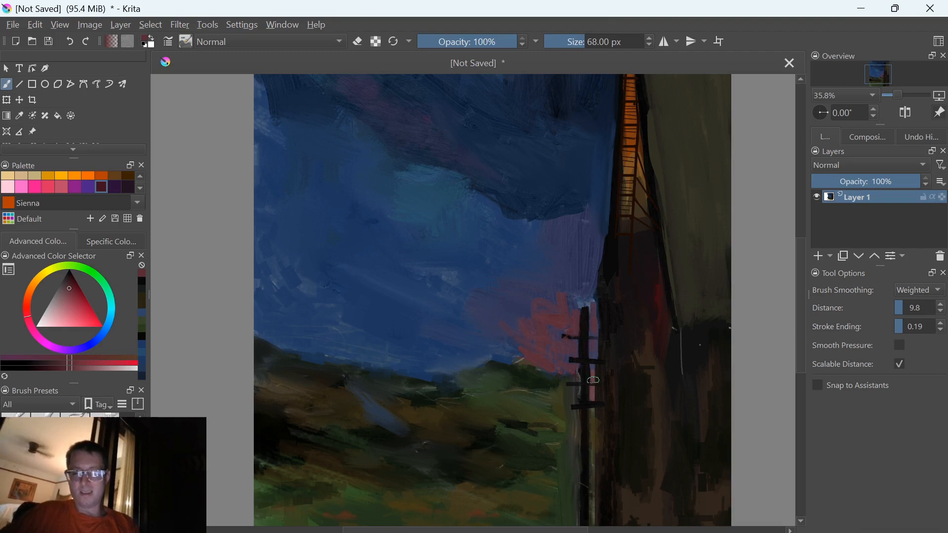
Enlarge the brush to 126 px, keep its opacity at 100%, and streak the red glow outward into the blue sky
key(bracketright)
key(bracketright)
key(bracketright)
key(bracketright)
key(bracketright)
key(bracketright)
key(bracketright)
key(bracketright)
key(bracketright)
key(bracketright)
key(bracketright)
key(bracketright)
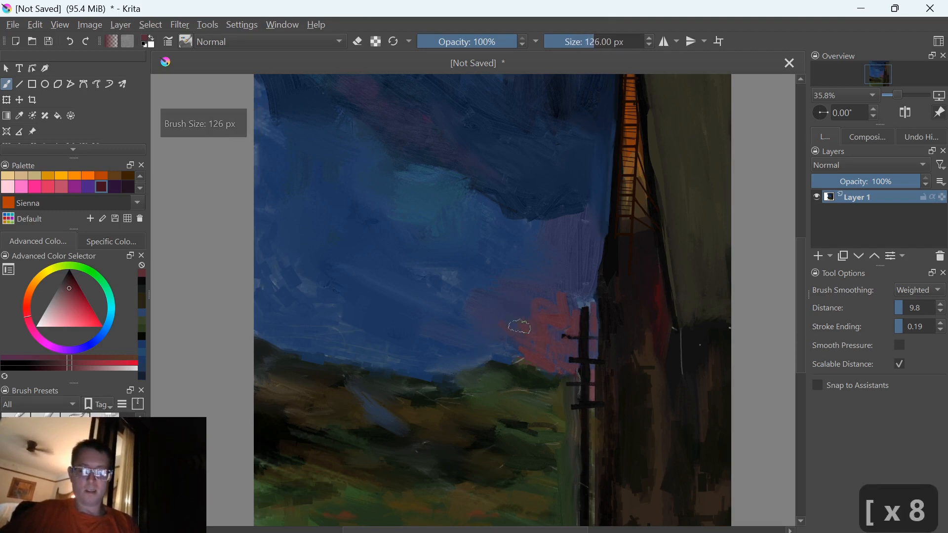
key(o)
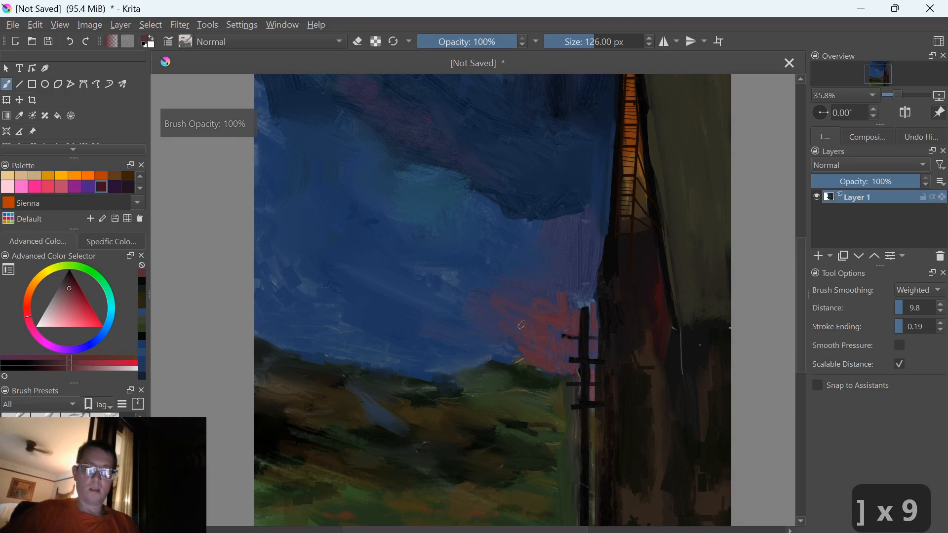
Sample the dark cloud's blue, darken it to near-black, and paint a heavy shadow along the cloud's lower edge near the tower
key(space)
drag(474, 315, 504, 434)
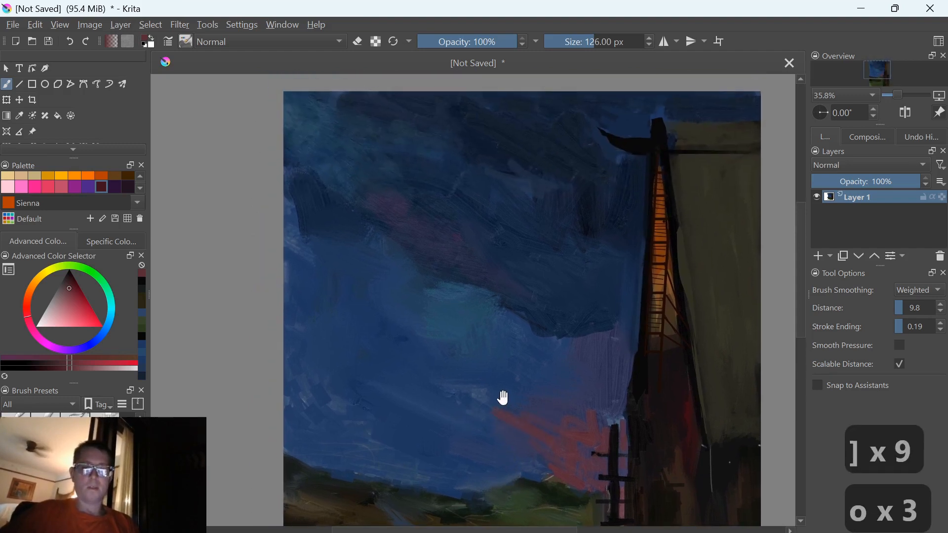
ctrl+click(558, 312)
key(k)
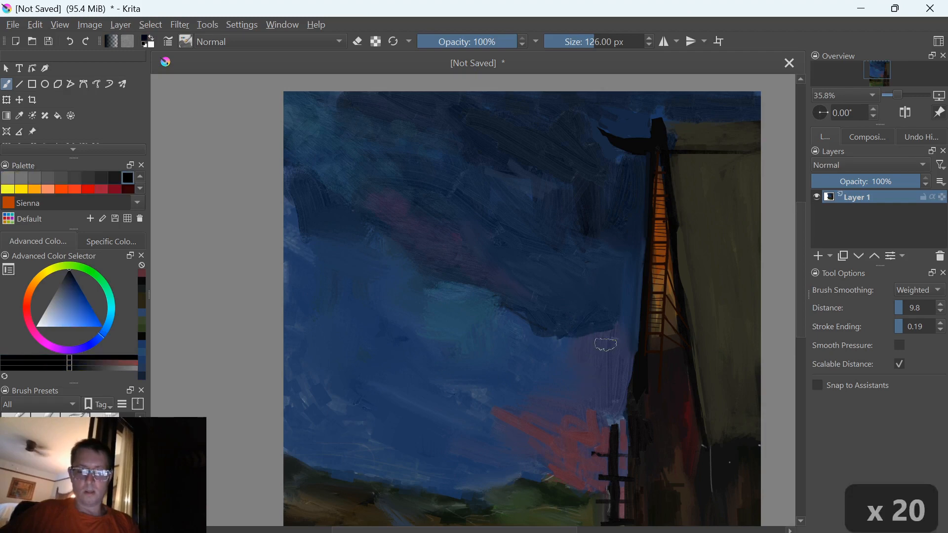
mouse_move(619, 327)
mouse_down()
mouse_move(544, 338)
mouse_move(558, 336)
mouse_move(536, 328)
mouse_move(518, 291)
mouse_up()
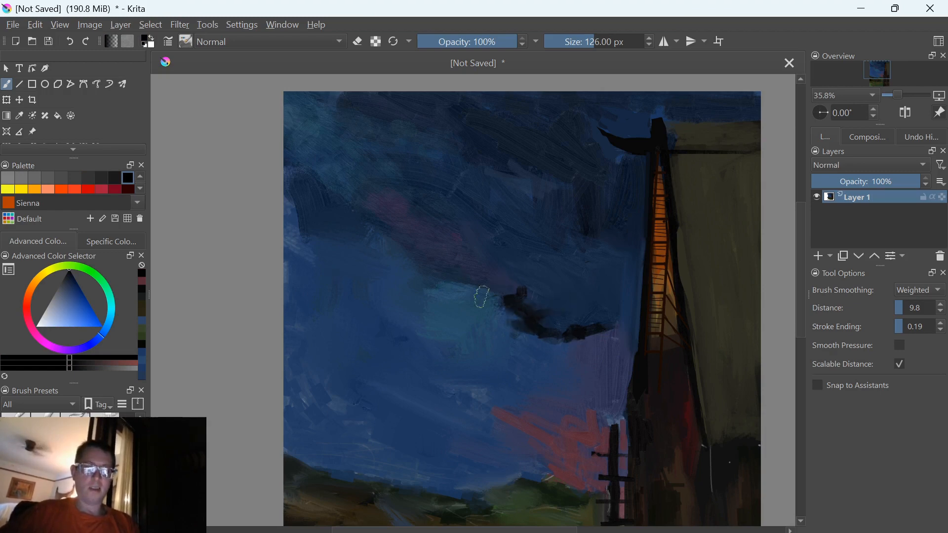
Sample the dark cloud's near-black, lower the brush opacity to 70%, and soften the shadow's end farthest from the tower
ctrl+click(540, 313)
ctrl+click(531, 328)
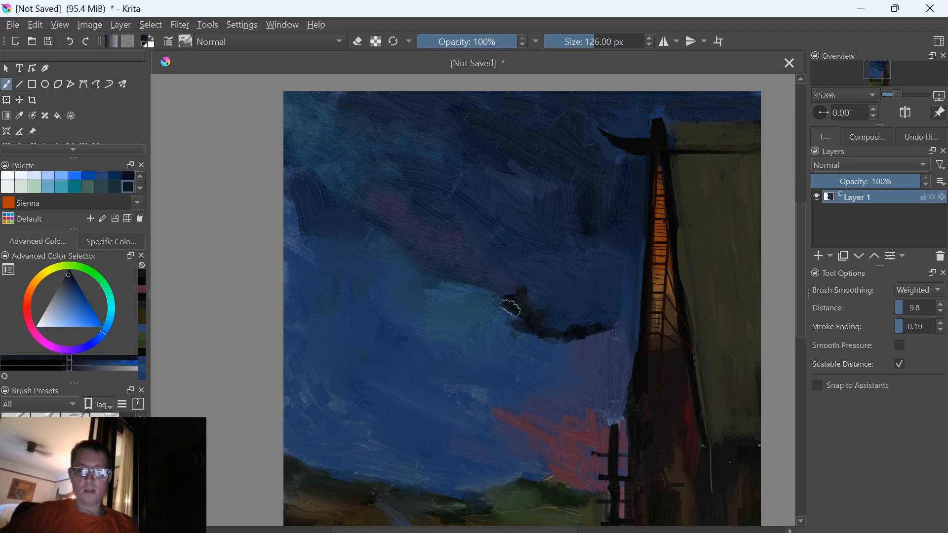
key(i)
key(i)
key(i)
mouse_move(538, 334)
mouse_down()
mouse_move(512, 332)
mouse_move(519, 318)
mouse_move(504, 304)
mouse_up()
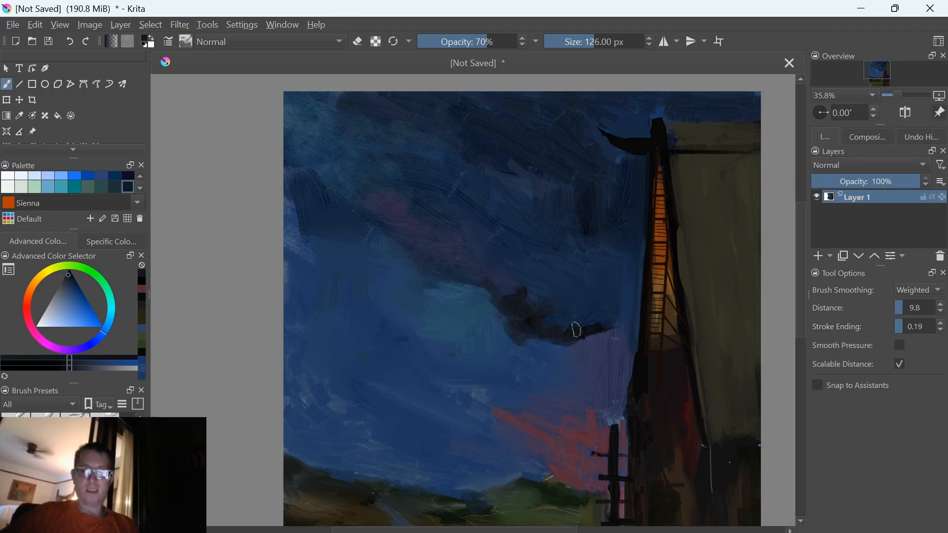
Blend the dark shadow's edges at 30% brush opacity, reducing the brush from 126 to 84 px
key(i)
key(i)
key(i)
key(i)
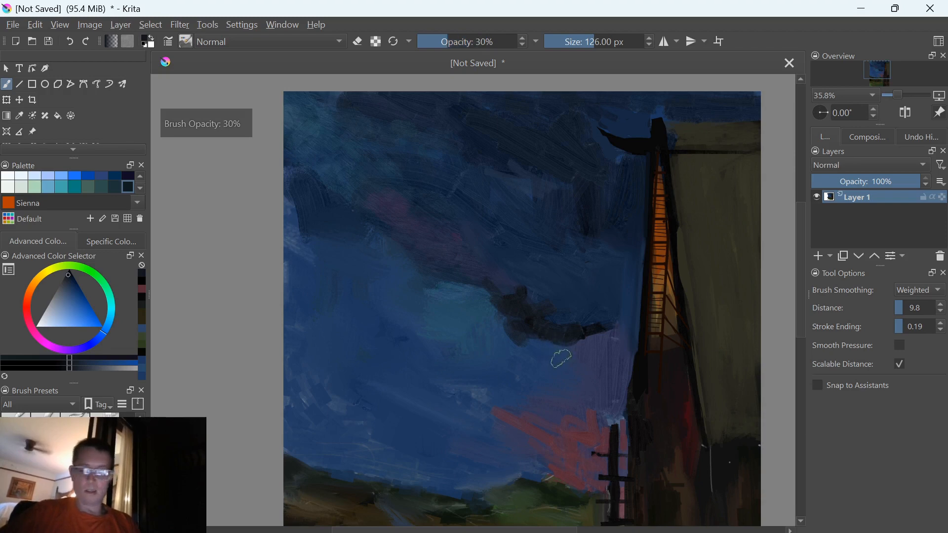
key(bracketleft)
key(bracketleft)
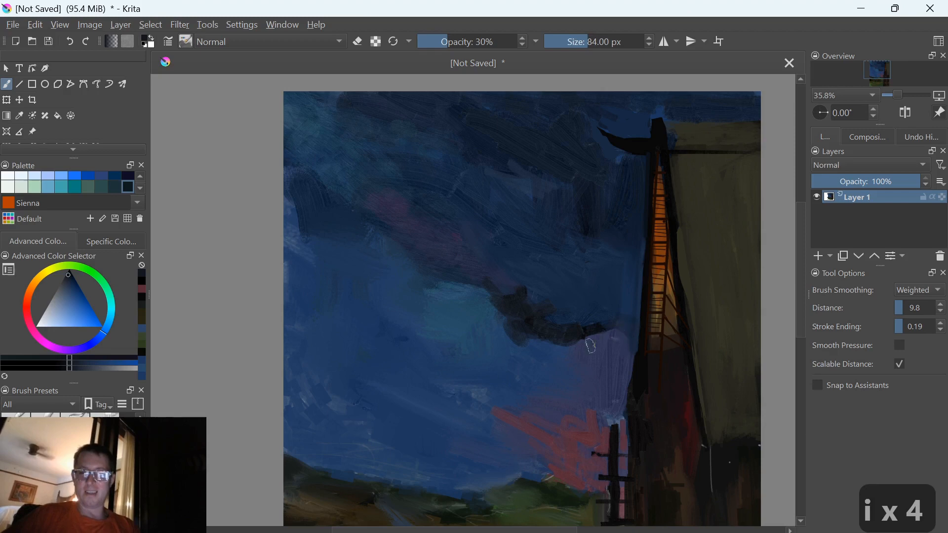
Raise the brush opacity to 100%, shrink the brush to 59 px, and extend the dark cloud's thin tail to the tower
key(o)
key(o)
key(o)
key(o)
key(o)
key(o)
key(o)
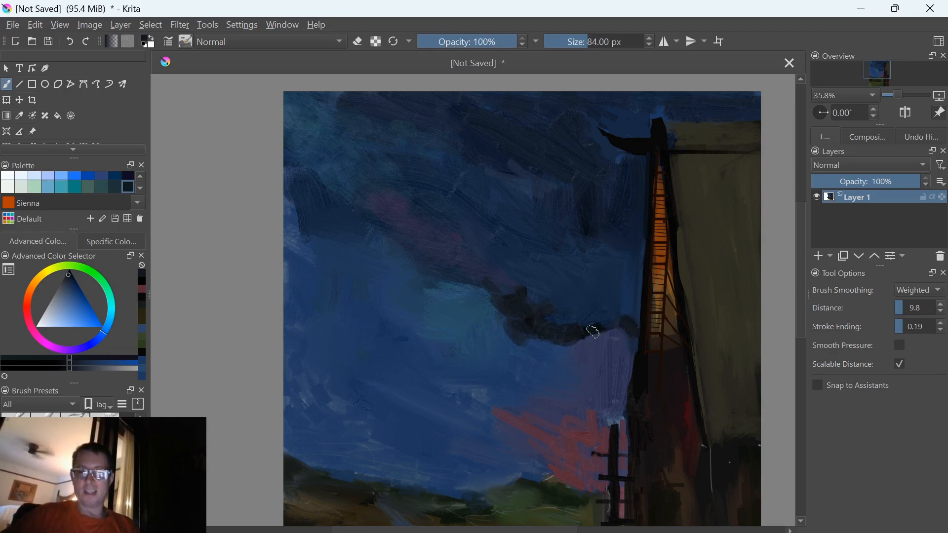
key(o)
key(o)
key(o)
key(o)
key(o)
key(o)
key(o)
key(o)
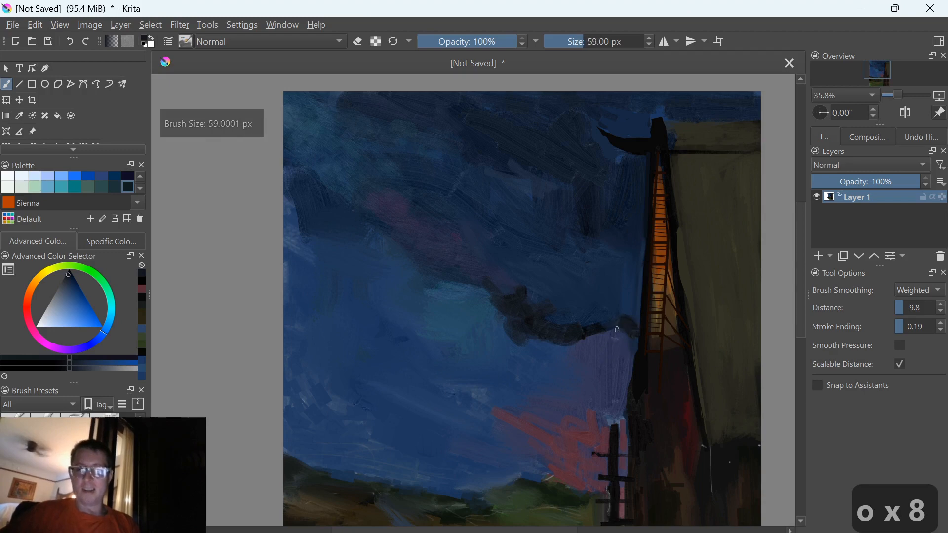
drag(588, 331, 626, 327)
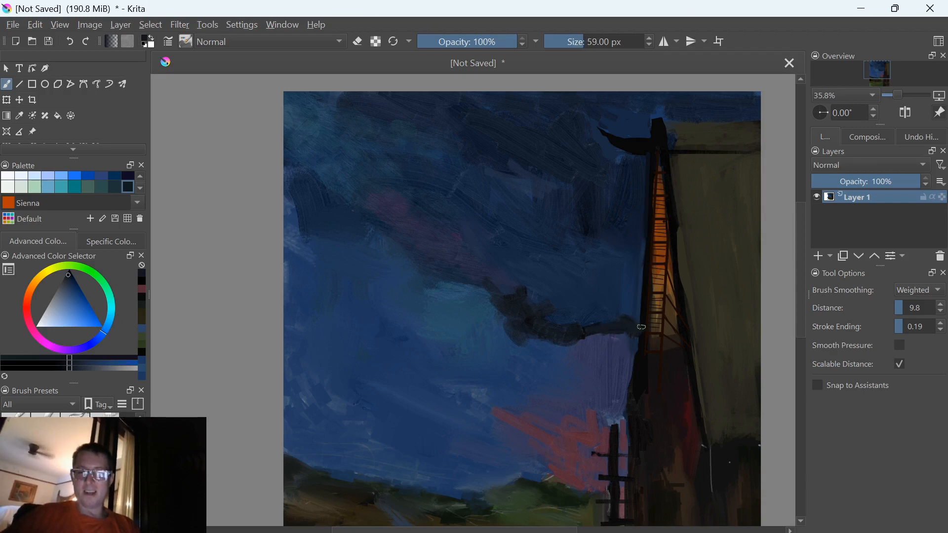
Set the brush to 126 px and thicken the upper side of the dark cloud with broad near-black strokes
key(bracketleft)
key(bracketleft)
key(bracketleft)
key(bracketleft)
key(bracketleft)
key(bracketleft)
key(bracketleft)
key(bracketleft)
key(bracketleft)
key(bracketleft)
key(bracketleft)
key(bracketleft)
key(bracketleft)
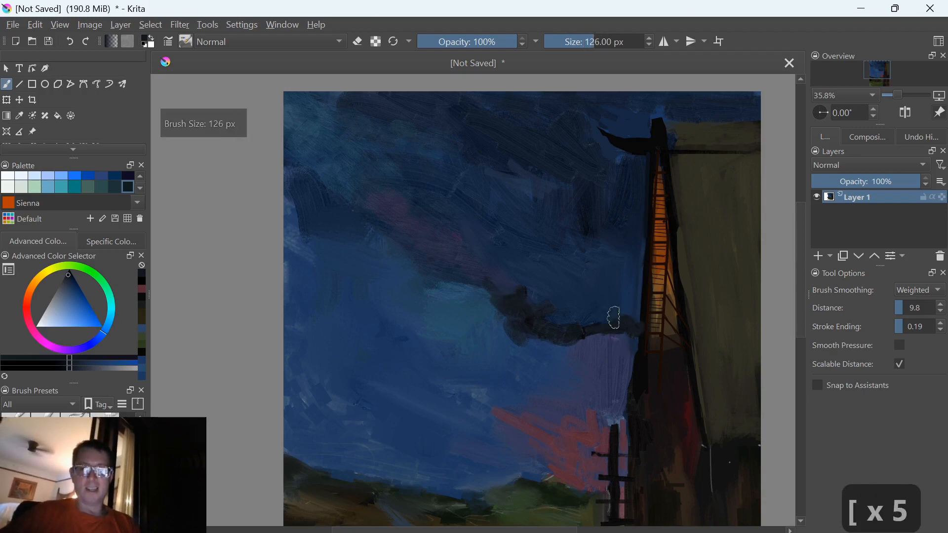
mouse_move(617, 317)
mouse_down()
mouse_move(553, 319)
mouse_move(530, 273)
mouse_up()
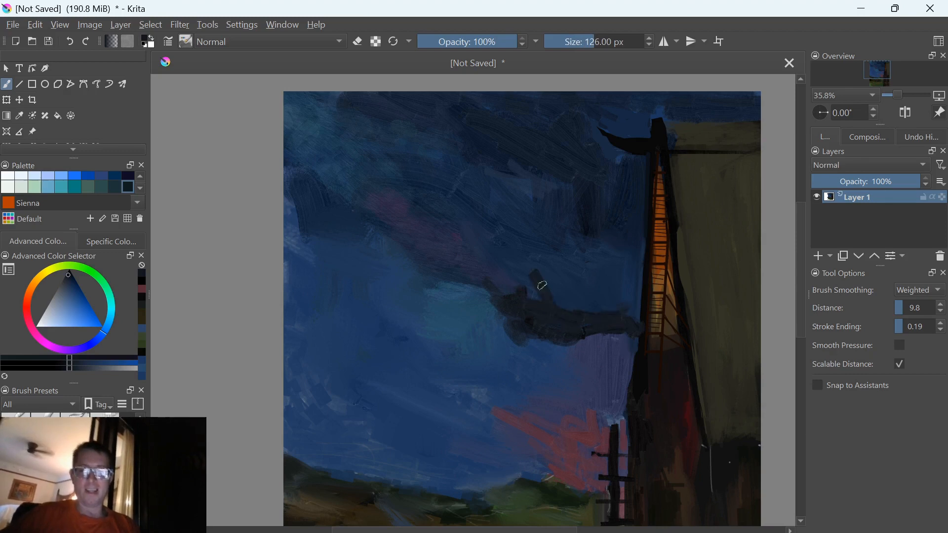
Enlarge the brush to 201 px and paint a separate near-black cloud patch beside the teal area of the sky
key(bracketright)
key(bracketright)
key(bracketright)
key(bracketright)
key(bracketright)
key(bracketright)
key(bracketright)
key(bracketright)
key(bracketright)
key(bracketright)
key(bracketright)
key(bracketright)
key(bracketright)
key(bracketright)
key(bracketright)
key(bracketright)
key(bracketright)
key(bracketright)
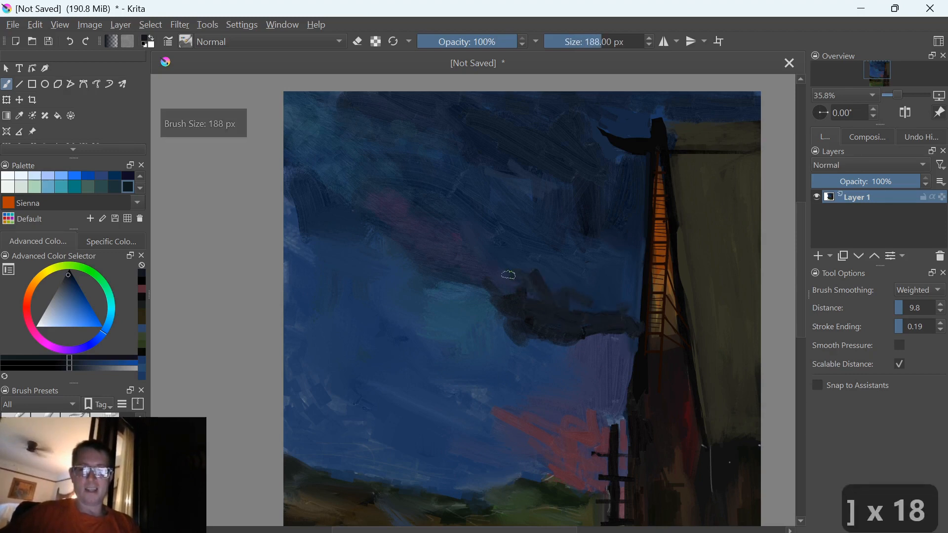
key(bracketright)
key(bracketright)
key(bracketright)
key(bracketright)
key(bracketright)
key(bracketright)
key(bracketright)
key(bracketright)
mouse_move(400, 277)
mouse_down()
mouse_move(469, 295)
mouse_move(401, 280)
mouse_move(442, 328)
mouse_up()
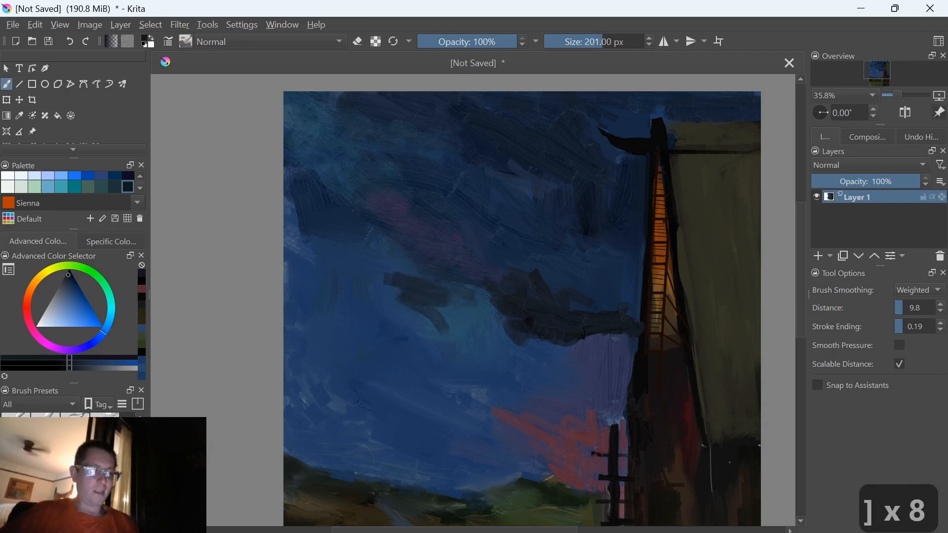
Smooth the new cloud patch with a 632.40 px soft brush preset, and brush a lightened grey into its underside
click(74, 459)
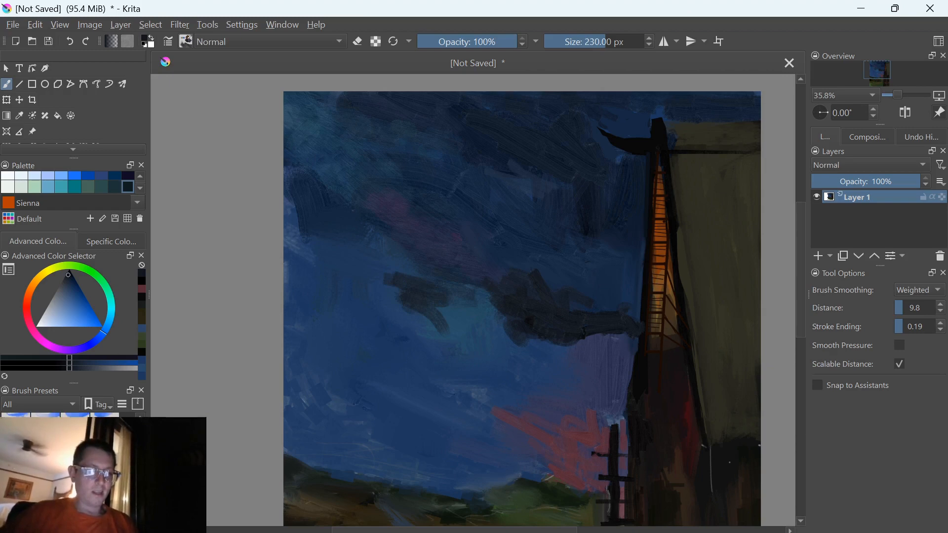
click(74, 459)
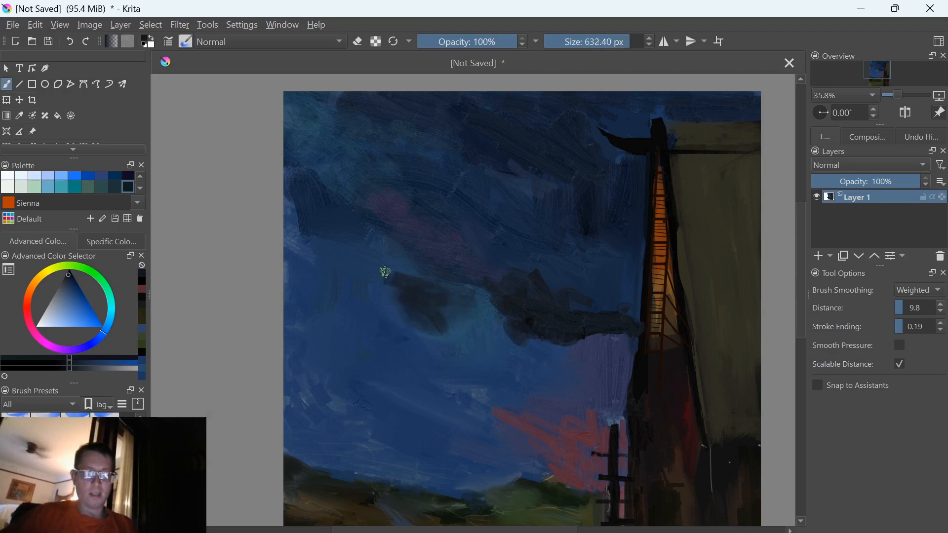
key(l)
key(l)
key(l)
key(l)
key(l)
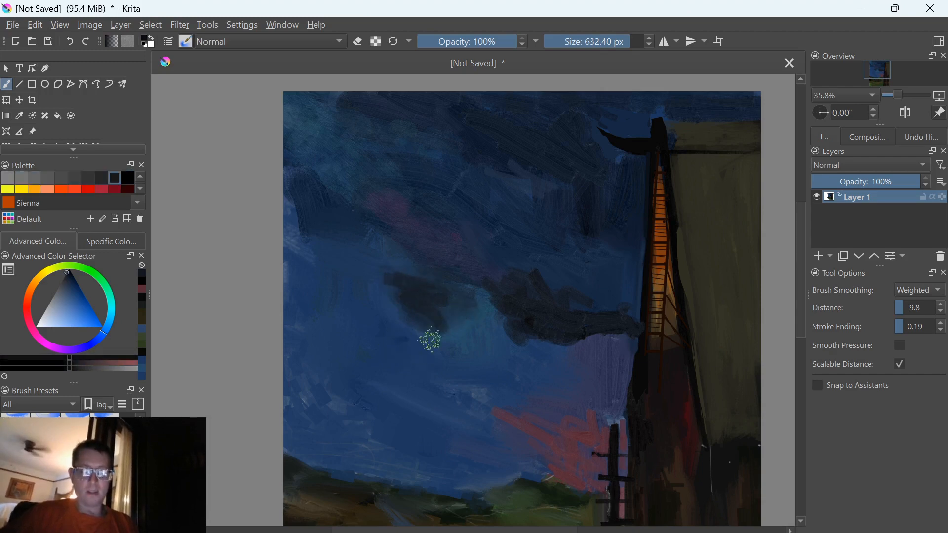
drag(435, 308, 453, 340)
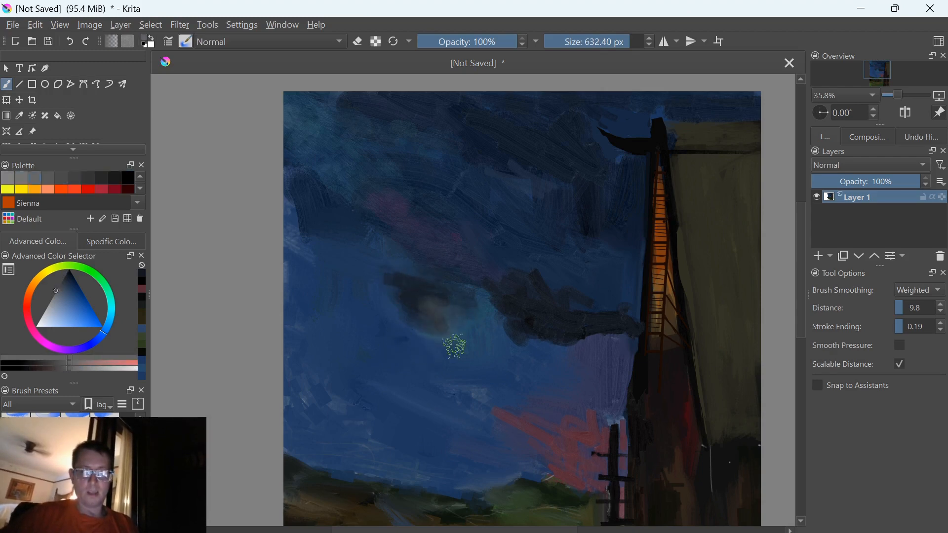
Reduce the soft brush to 188 px, sample the teal-blue sky, and blend it into the cloud patch's underside
key(bracketleft)
key(bracketleft)
key(bracketleft)
key(bracketleft)
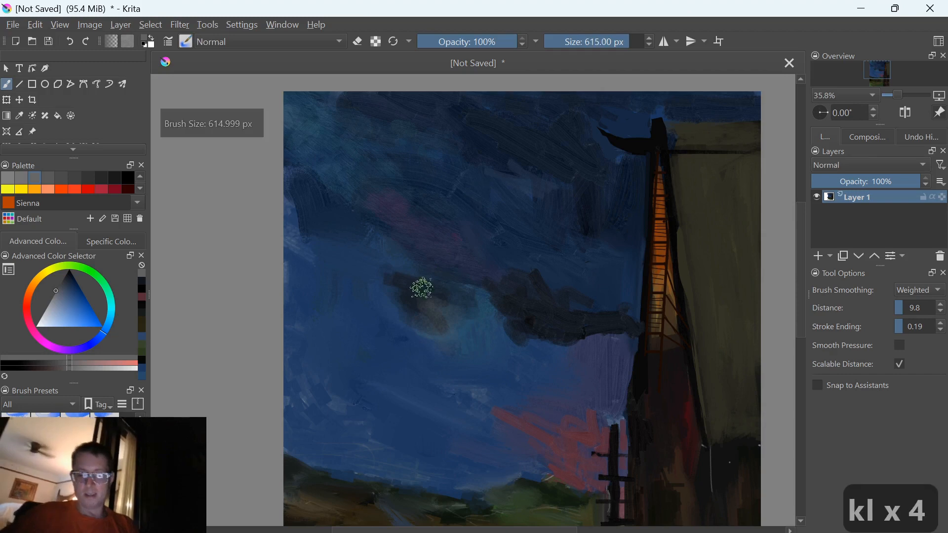
key(bracketleft)
key(bracketleft)
key(bracketleft)
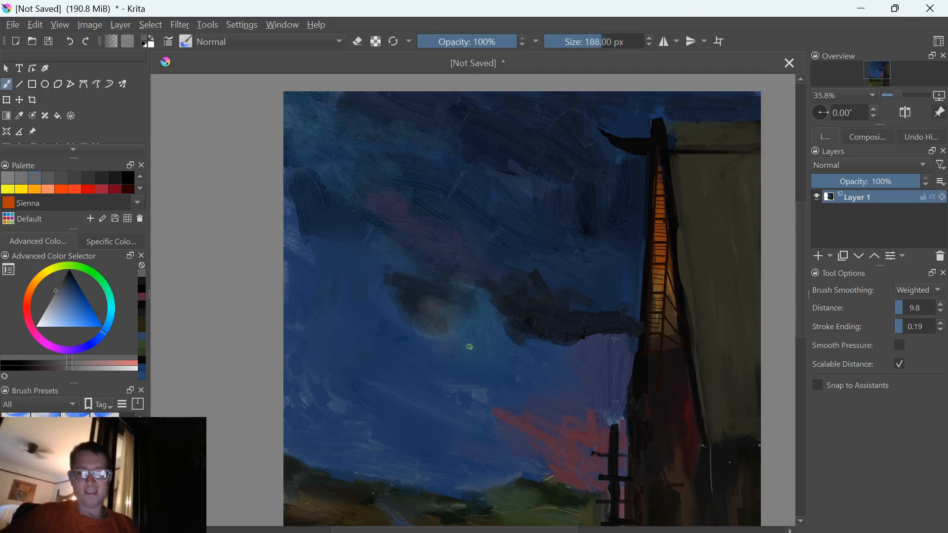
ctrl+click(469, 332)
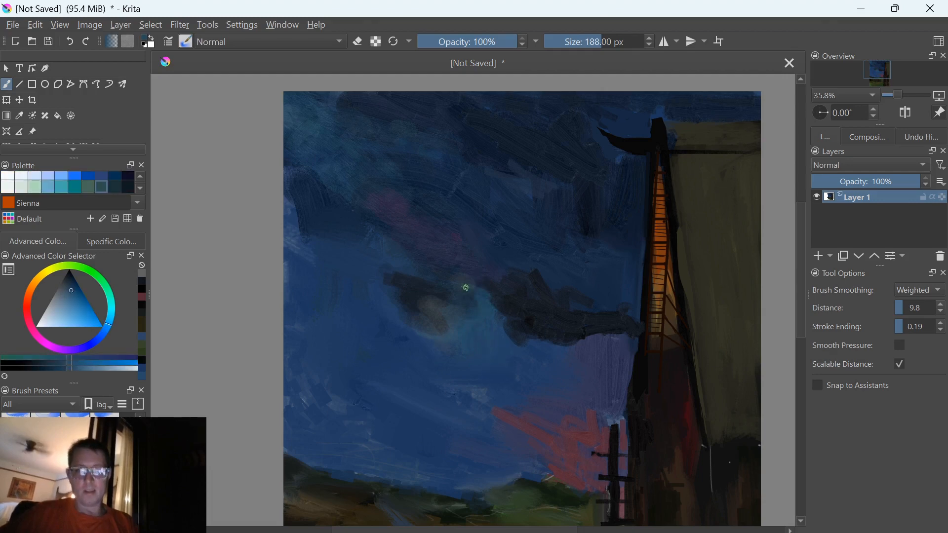
drag(454, 322, 448, 332)
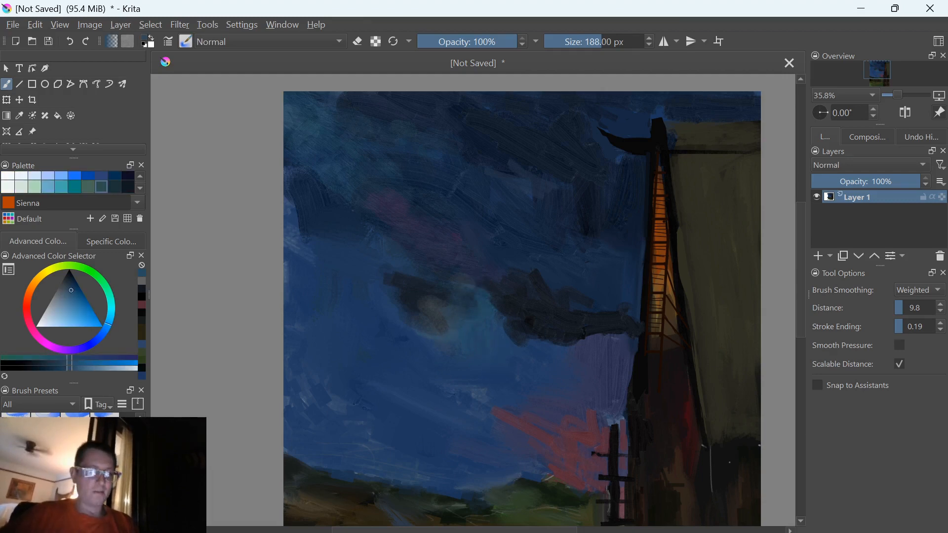
Switch to a 63 px brush preset and paint green and golden-yellow accents into the small cloud patch
click(46, 425)
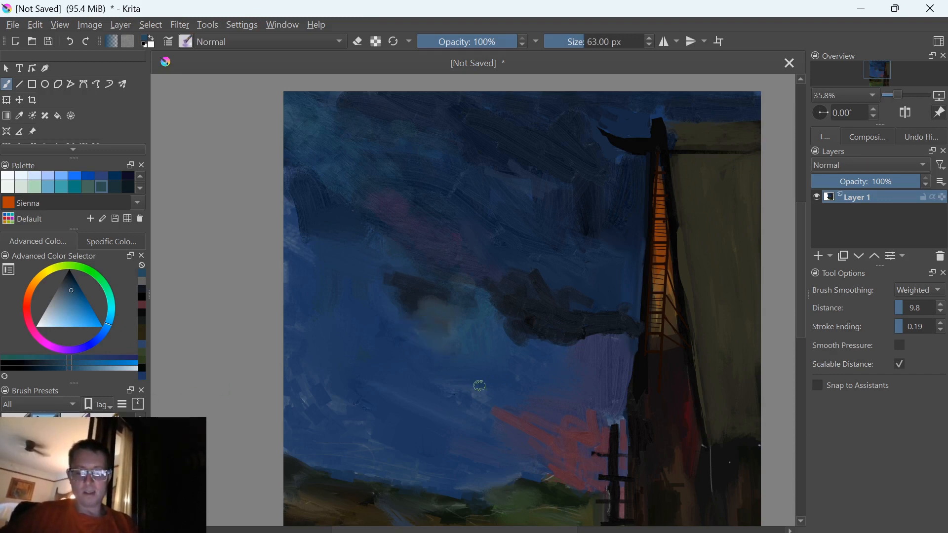
key(Down)
key(Down)
mouse_move(431, 318)
mouse_down()
mouse_move(439, 331)
mouse_move(419, 329)
mouse_move(429, 295)
mouse_up()
key(y)
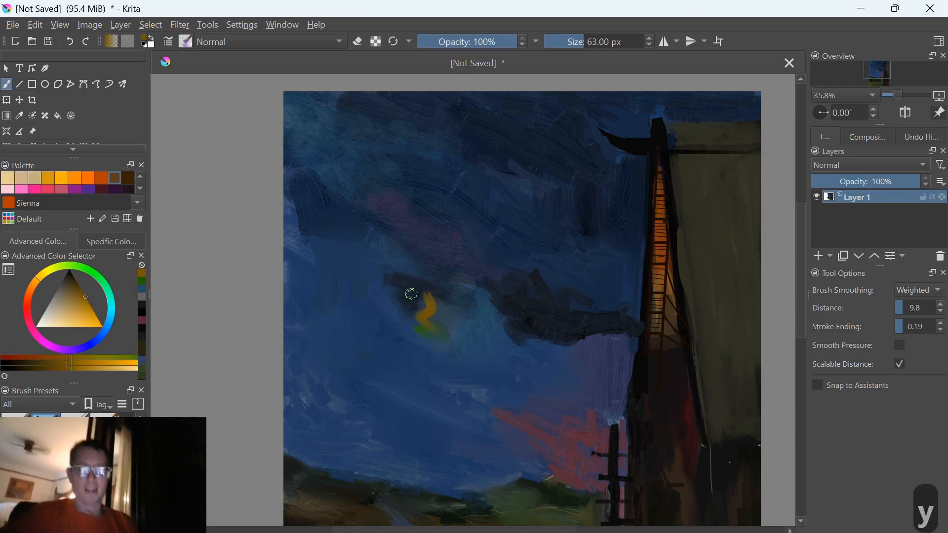
Reduce the brush to 41 px, sample the golden yellow, and streak it zigzag across the small cloud patch
key(bracketleft)
key(bracketleft)
key(bracketleft)
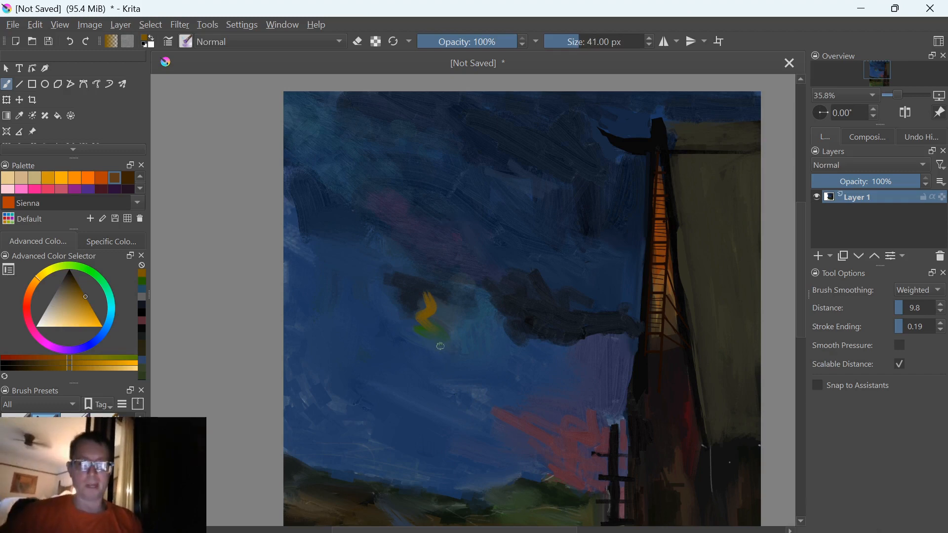
ctrl+click(424, 314)
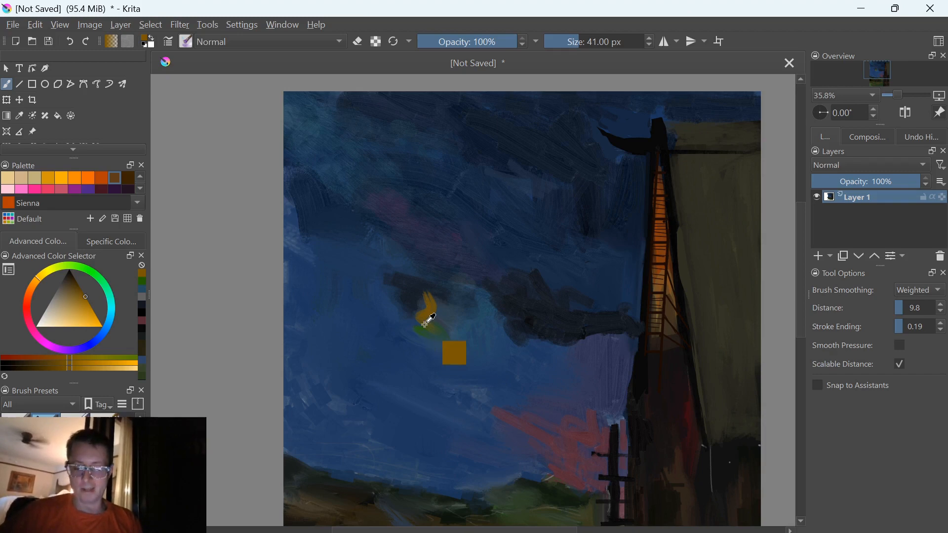
mouse_move(443, 297)
mouse_down()
mouse_move(486, 288)
mouse_move(461, 287)
mouse_move(419, 312)
mouse_up()
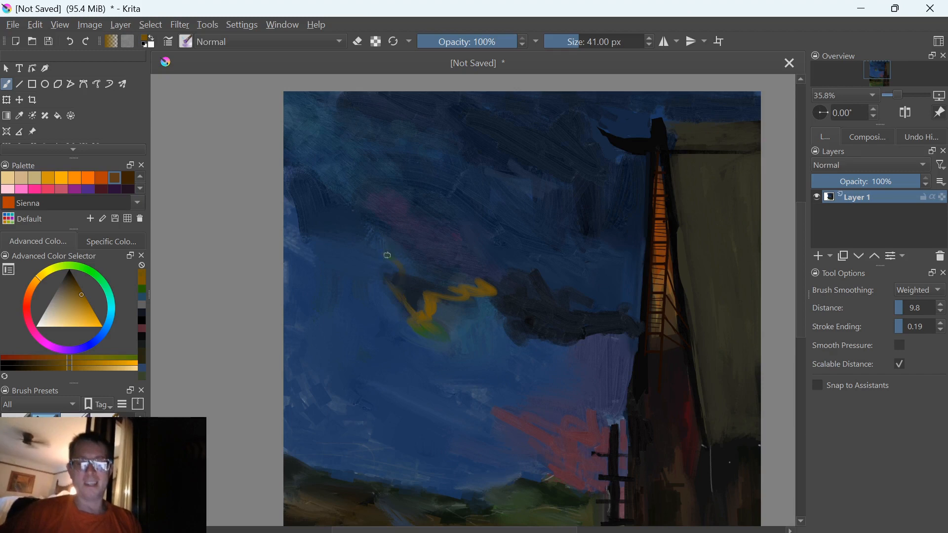
Blend the yellow streaks into the cloud patch, enlarging the brush from 44 px to 103 px
key(bracketright)
key(bracketright)
key(bracketright)
key(bracketright)
key(bracketright)
key(bracketright)
key(bracketright)
key(bracketright)
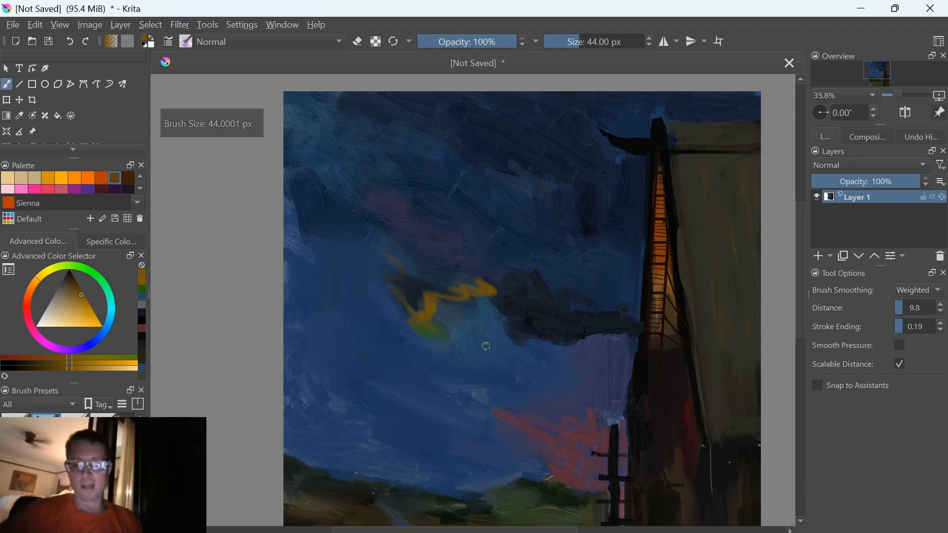
mouse_move(467, 300)
mouse_down()
mouse_move(439, 304)
mouse_move(439, 348)
mouse_up()
key(bracketright)
key(bracketright)
key(bracketright)
key(bracketright)
key(bracketright)
key(bracketright)
key(bracketright)
key(bracketright)
key(bracketright)
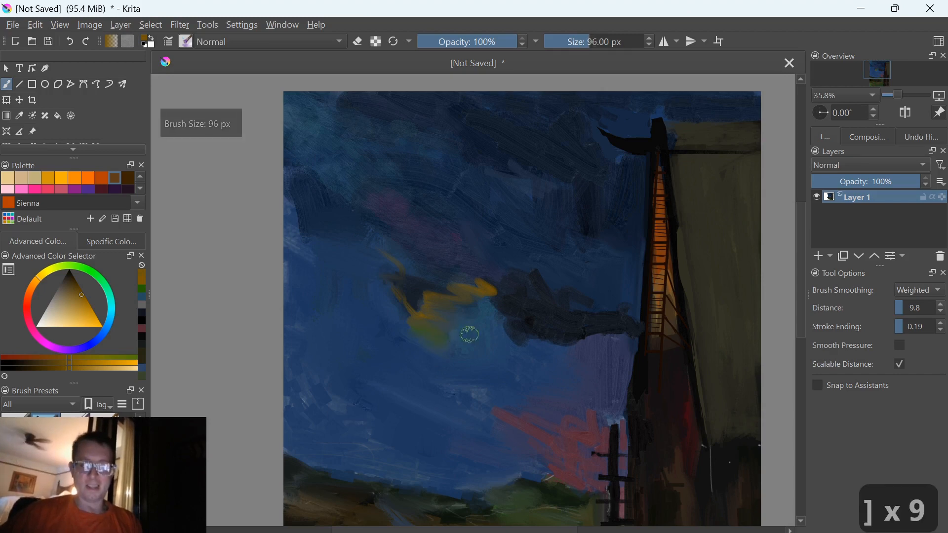
mouse_move(425, 326)
mouse_down()
mouse_move(401, 301)
mouse_move(404, 317)
mouse_move(449, 312)
mouse_move(427, 305)
mouse_move(440, 299)
mouse_move(431, 289)
mouse_move(446, 310)
mouse_move(458, 282)
mouse_move(444, 281)
mouse_move(515, 280)
mouse_move(481, 286)
mouse_move(500, 295)
mouse_move(475, 284)
mouse_move(465, 294)
mouse_move(432, 274)
mouse_up()
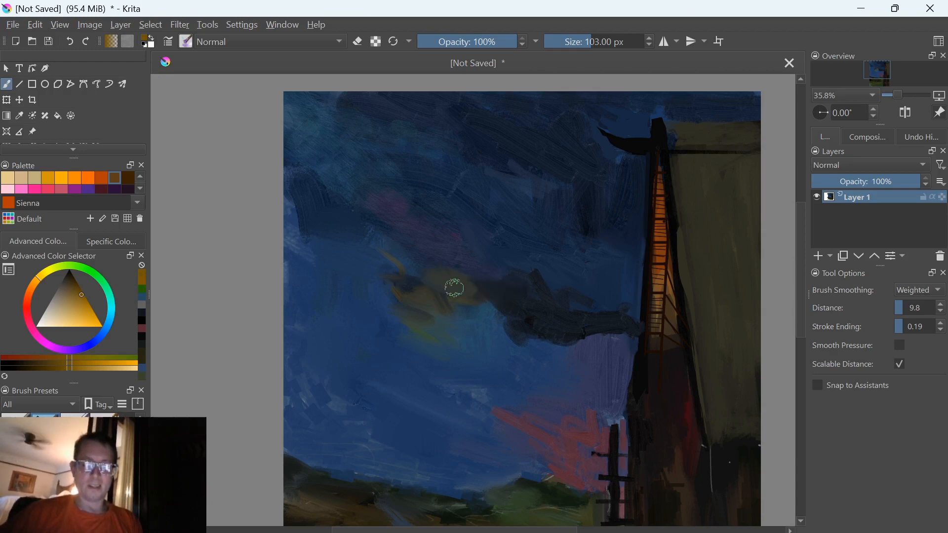
drag(376, 330, 384, 333)
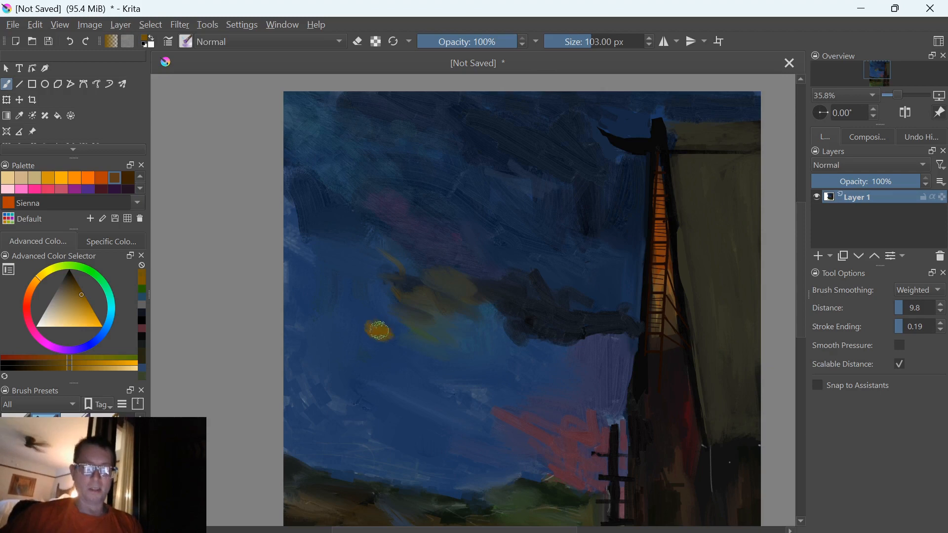
key(ctrl+z)
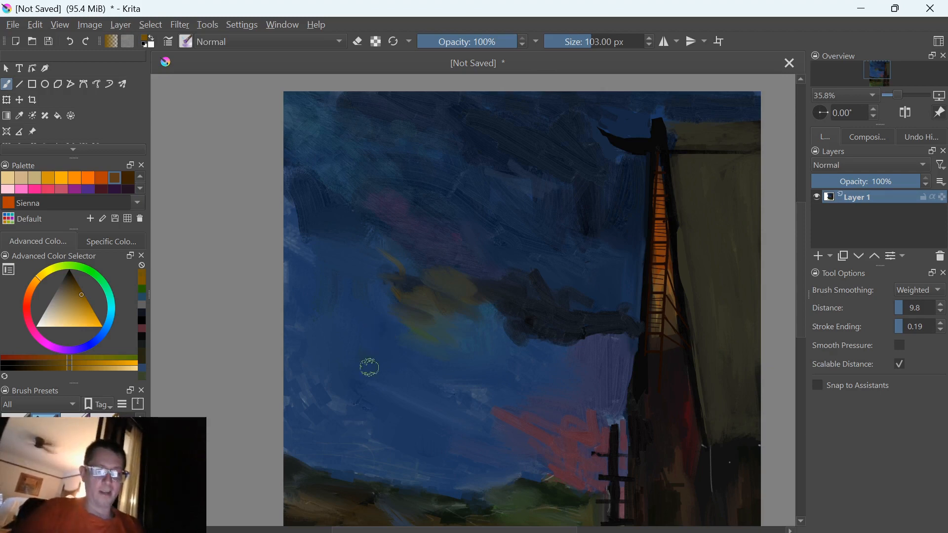
key(ctrl+z)
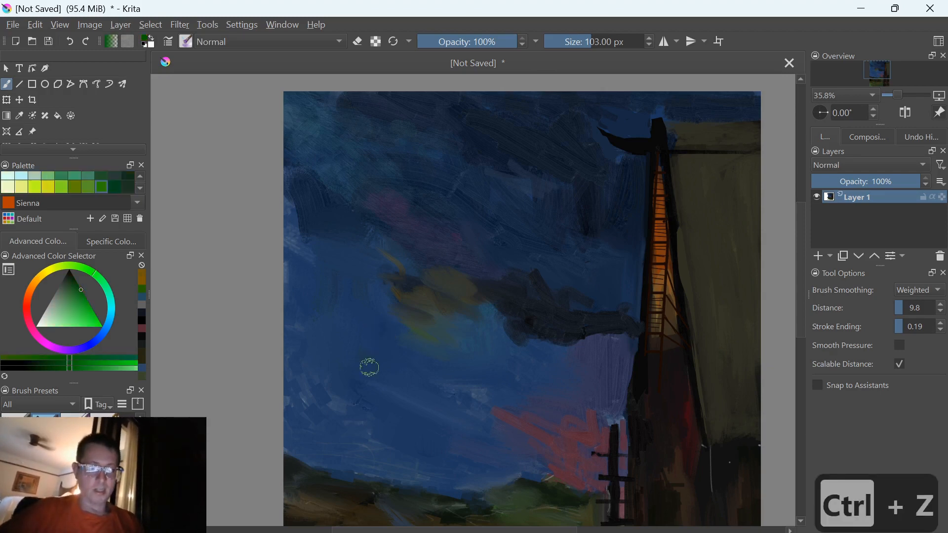
Switch to green and blend it over the yellow strokes of the small cloud patch with the 103 px brush
key(g)
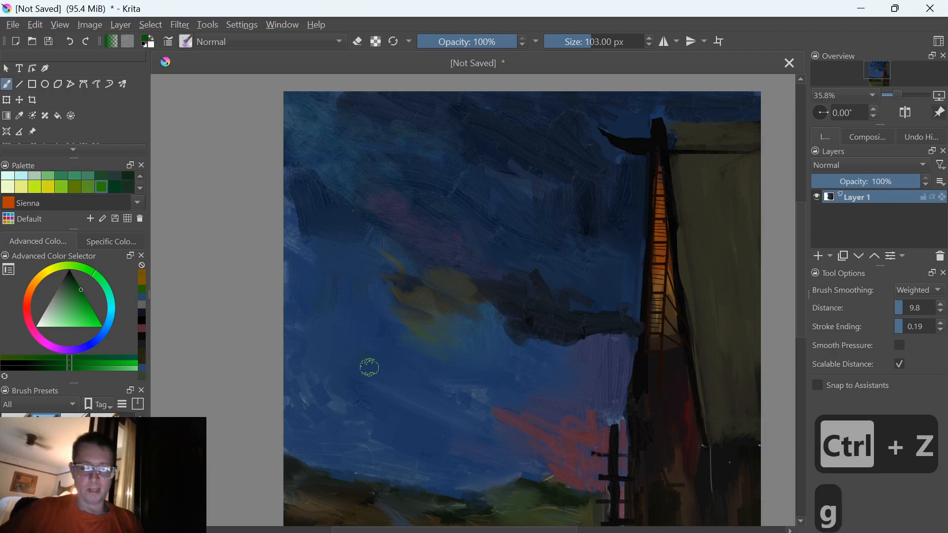
drag(429, 323, 422, 300)
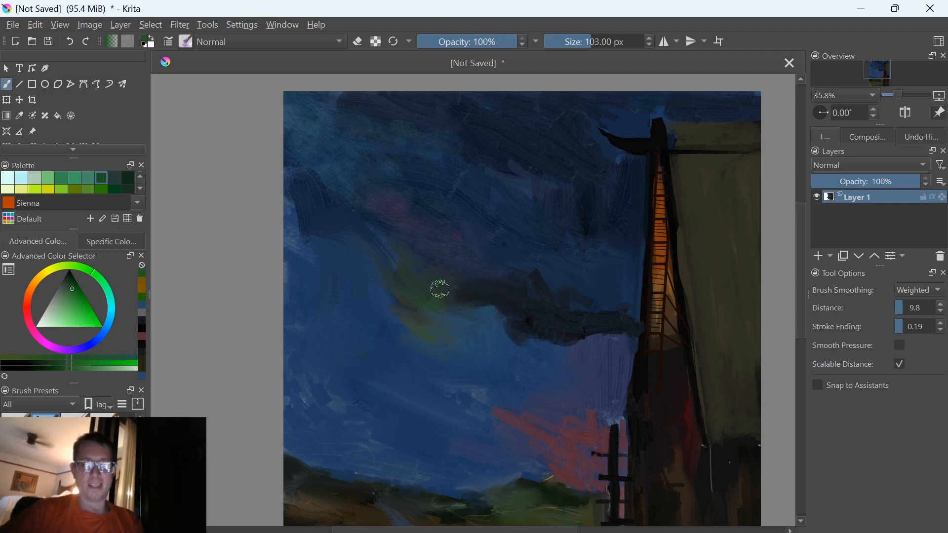
Reduce the brush to 47 px and undo the bright green stroke between the cloud patch and the dark cloud
key(bracketleft)
key(bracketleft)
key(bracketleft)
key(bracketleft)
key(bracketleft)
key(bracketleft)
key(bracketleft)
key(bracketleft)
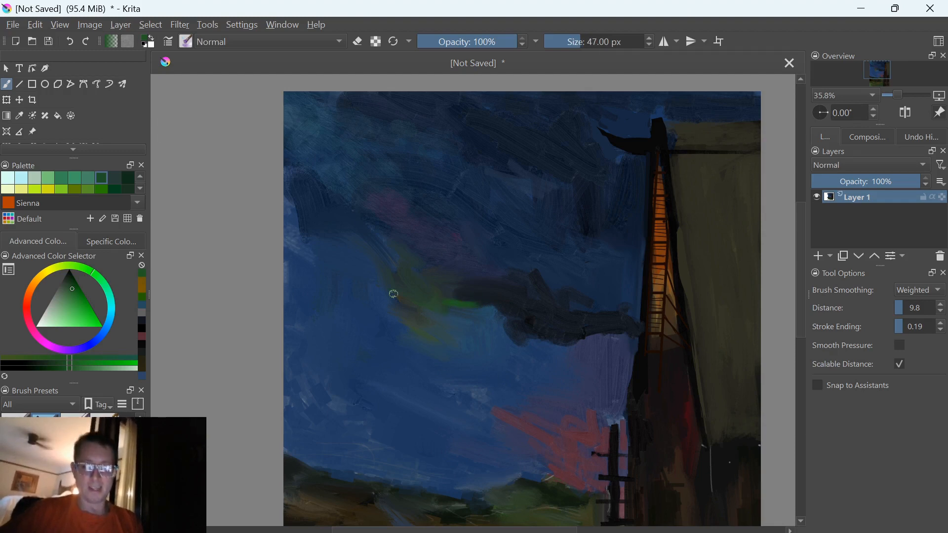
key(ctrl+z)
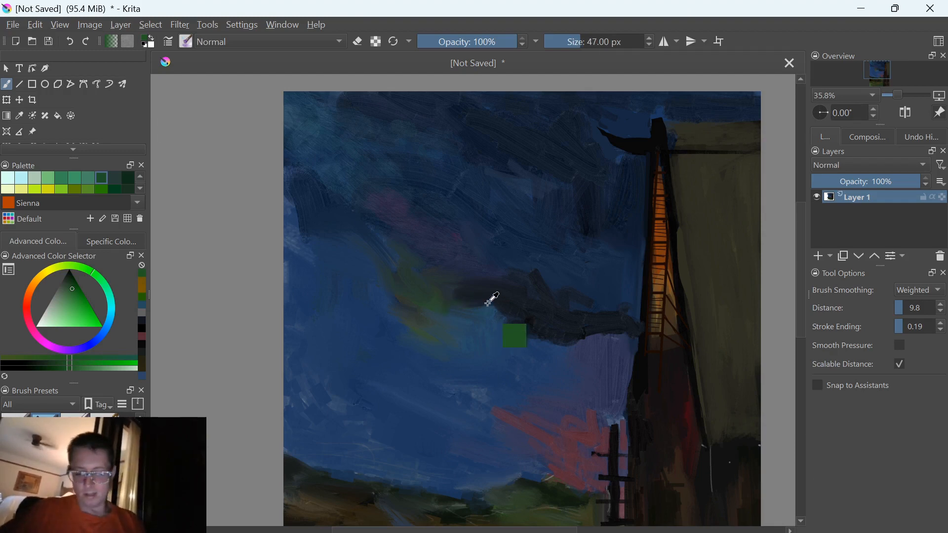
Sample the dark cloud colour and extend the dark cloud's tip into the yellow-green patch
ctrl+click(515, 316)
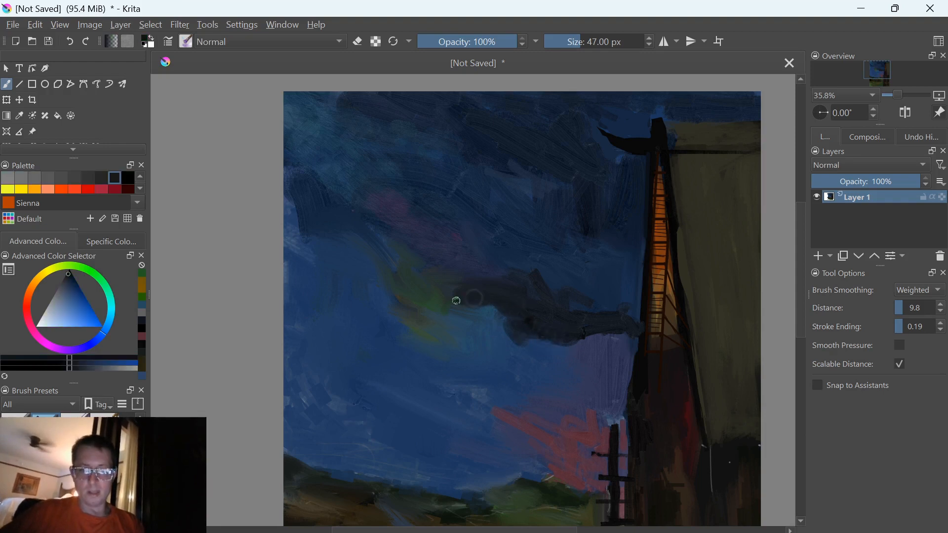
drag(456, 300, 440, 306)
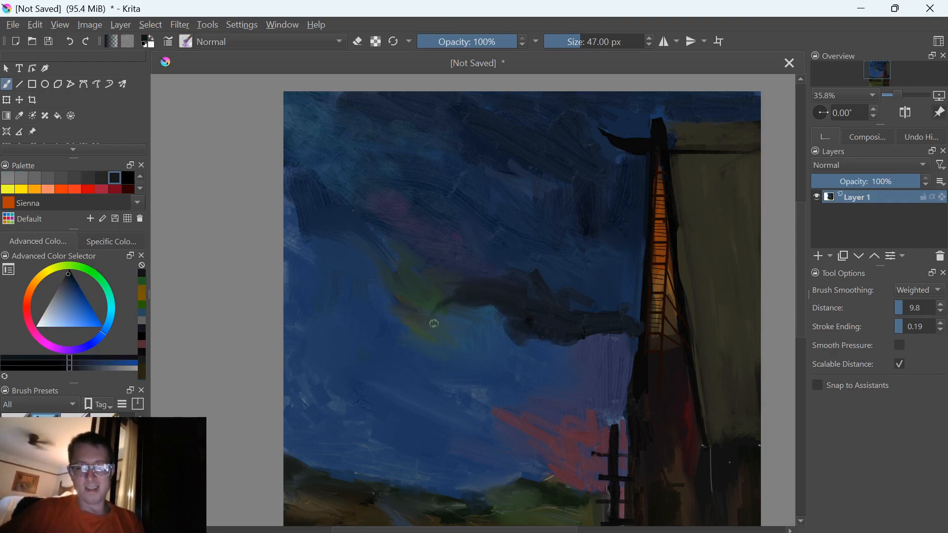
drag(448, 322, 448, 300)
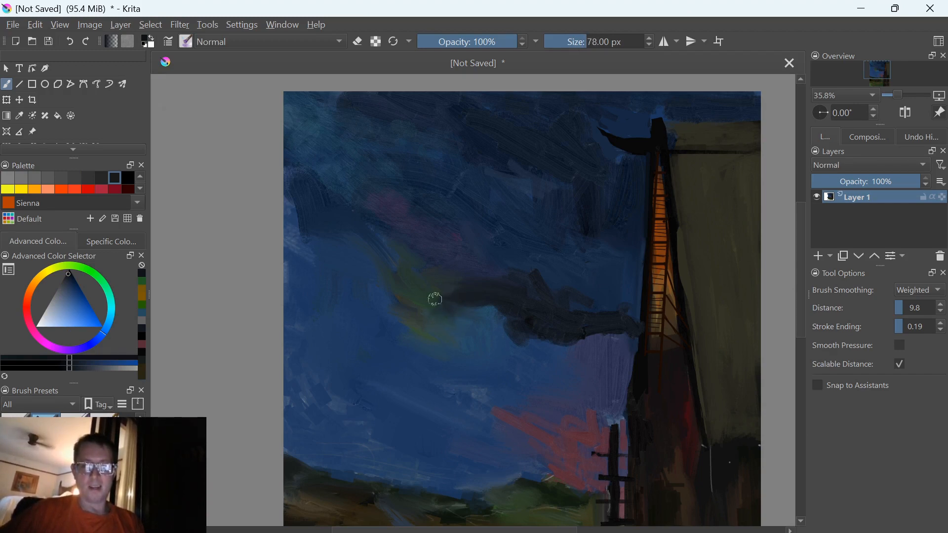
drag(437, 314, 457, 312)
Enlarge the brush to 135 px and smooth the long dark cloud with dark tones sampled from the sky
key(bracketright)
key(bracketright)
key(bracketright)
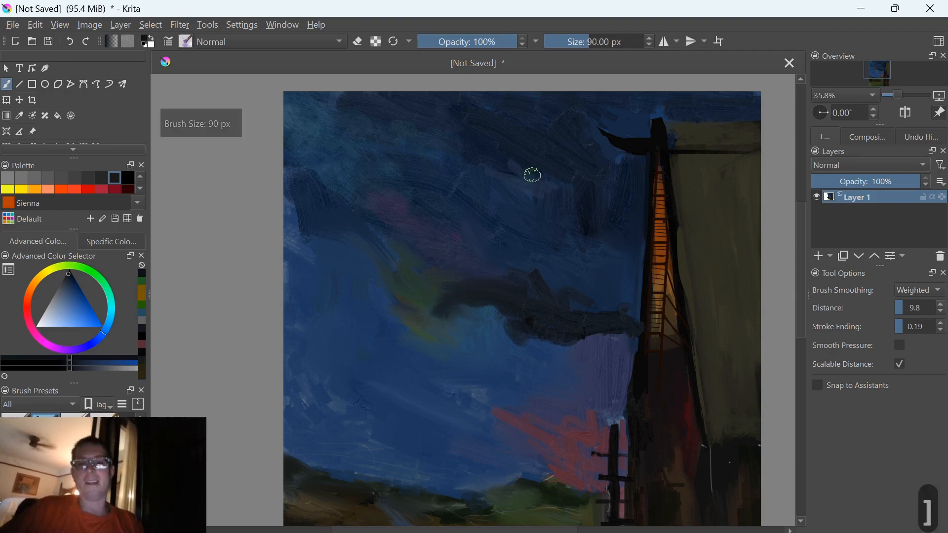
key(bracketright)
mouse_move(532, 299)
mouse_down()
mouse_move(541, 275)
mouse_move(574, 310)
mouse_move(603, 304)
mouse_move(588, 286)
mouse_move(611, 309)
mouse_up()
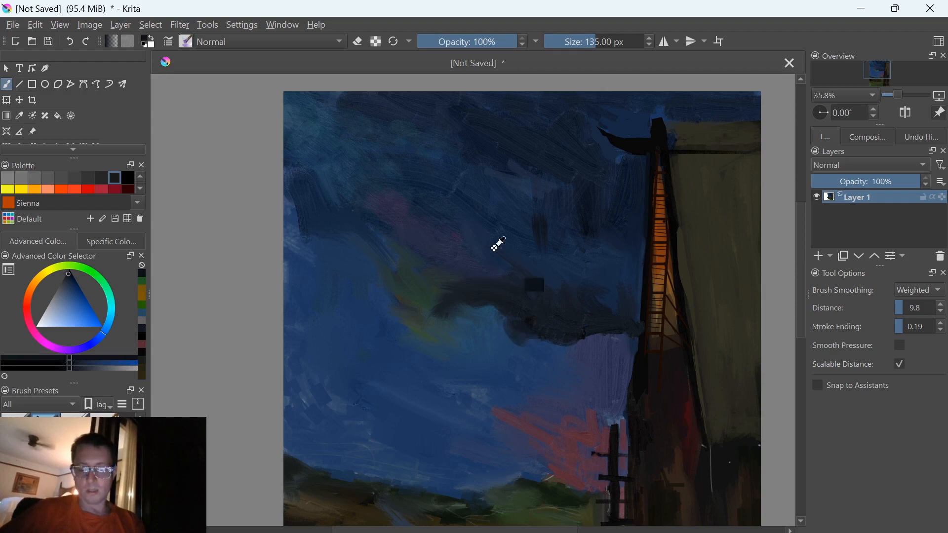
ctrl+click(428, 297)
ctrl+click(514, 305)
ctrl+click(588, 331)
mouse_move(555, 312)
mouse_down()
mouse_move(594, 303)
mouse_move(589, 320)
mouse_move(547, 322)
mouse_move(567, 324)
mouse_up()
Sample the red of the horizon glow and paint a small pink accent beside the tower with the brush at 47 px
ctrl+click(594, 370)
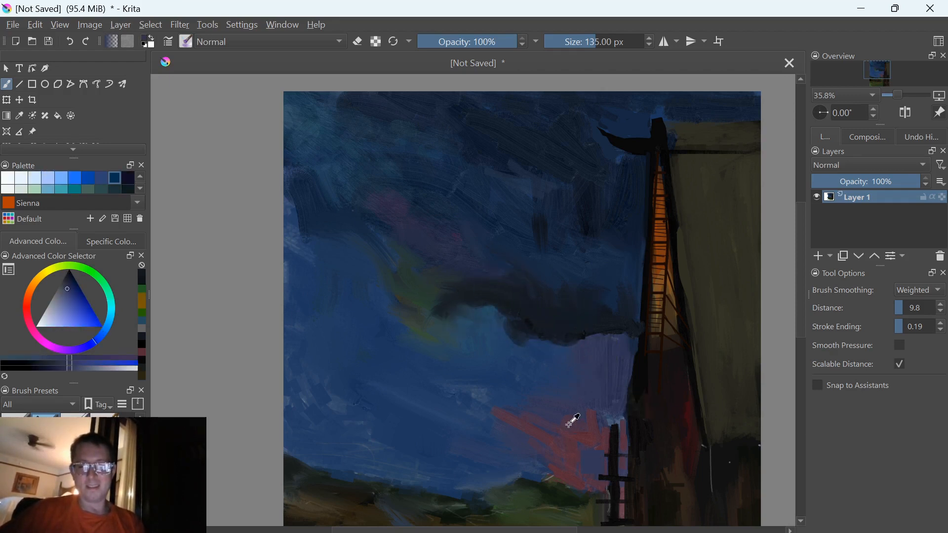
ctrl+click(573, 431)
mouse_move(591, 276)
mouse_down()
mouse_move(579, 269)
mouse_move(625, 268)
mouse_move(621, 325)
mouse_up()
key(bracketleft)
key(bracketleft)
key(bracketleft)
key(bracketleft)
key(bracketleft)
key(bracketleft)
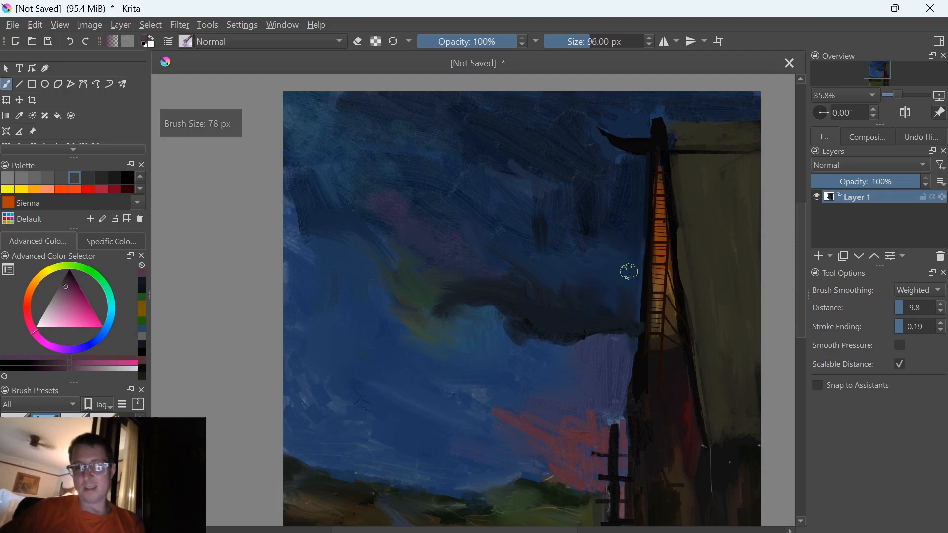
mouse_move(638, 266)
mouse_down()
mouse_move(627, 278)
mouse_move(592, 265)
mouse_up()
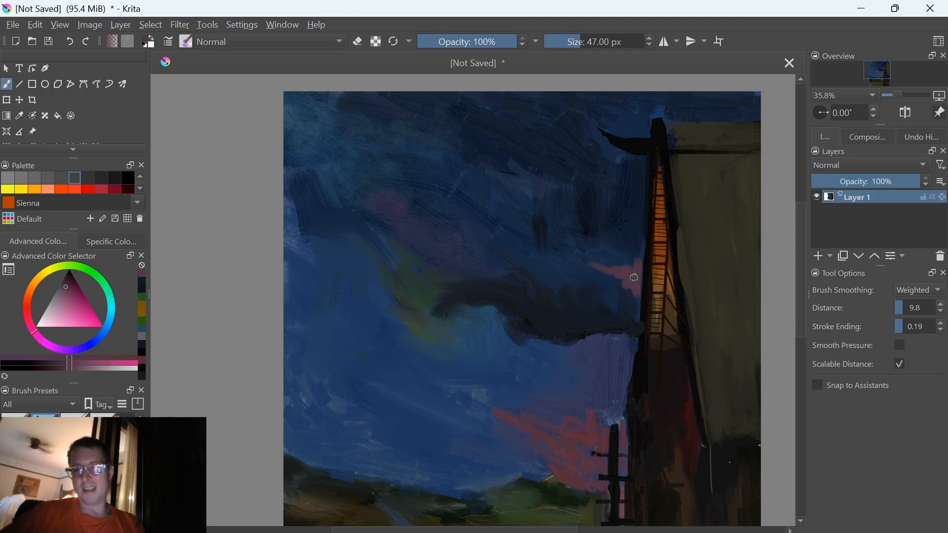
Sample the dark cloud colour and paint a thin dark cloud edge above the pink accent beside the tower
ctrl+click(571, 332)
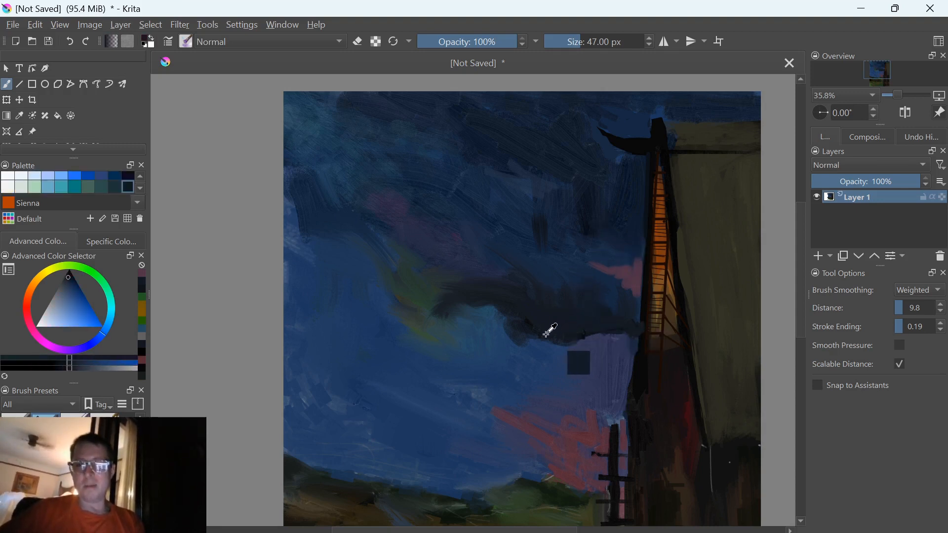
ctrl+click(543, 333)
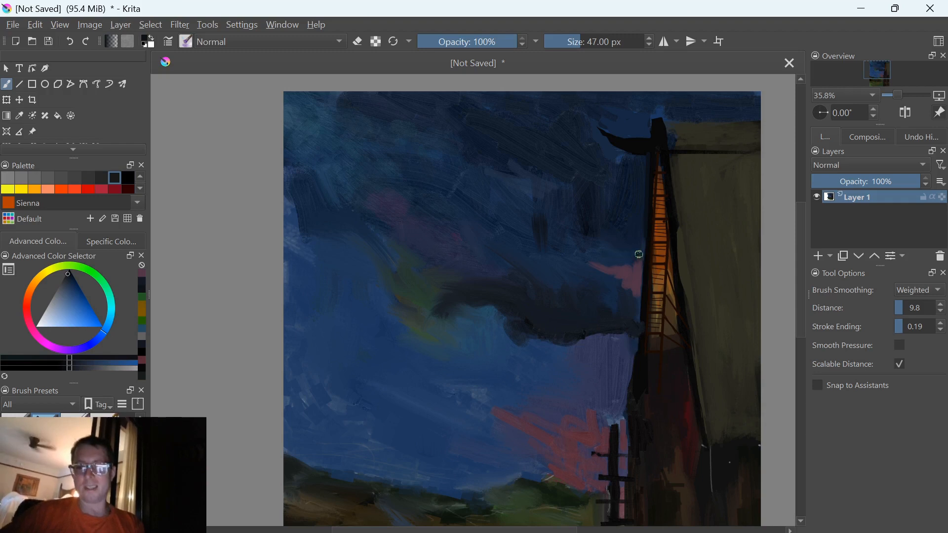
drag(597, 253, 578, 252)
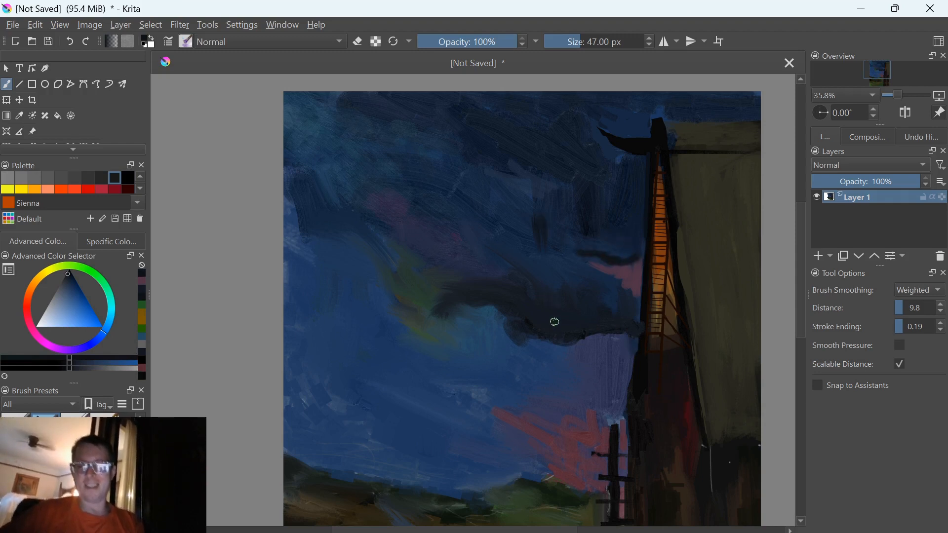
Sample the sky blue and blend the dark clouds around the pink accent, using brush sizes of 103 px and 84 px
ctrl+click(511, 354)
key(bracketright)
key(bracketright)
key(bracketright)
key(bracketright)
key(bracketright)
key(bracketright)
key(bracketright)
key(bracketright)
key(bracketright)
key(bracketright)
key(bracketright)
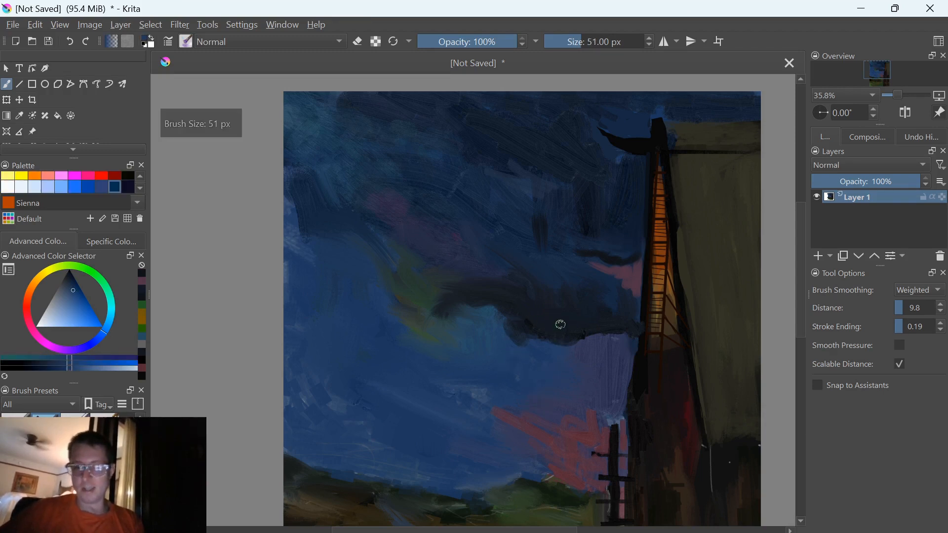
mouse_move(561, 314)
mouse_down()
mouse_move(599, 293)
mouse_move(587, 298)
mouse_move(593, 306)
mouse_up()
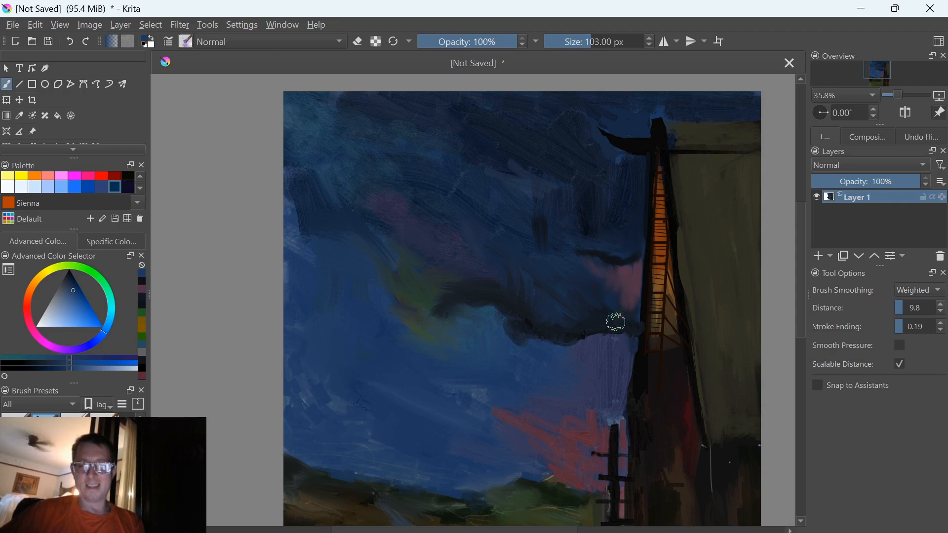
key(bracketleft)
key(bracketleft)
key(bracketleft)
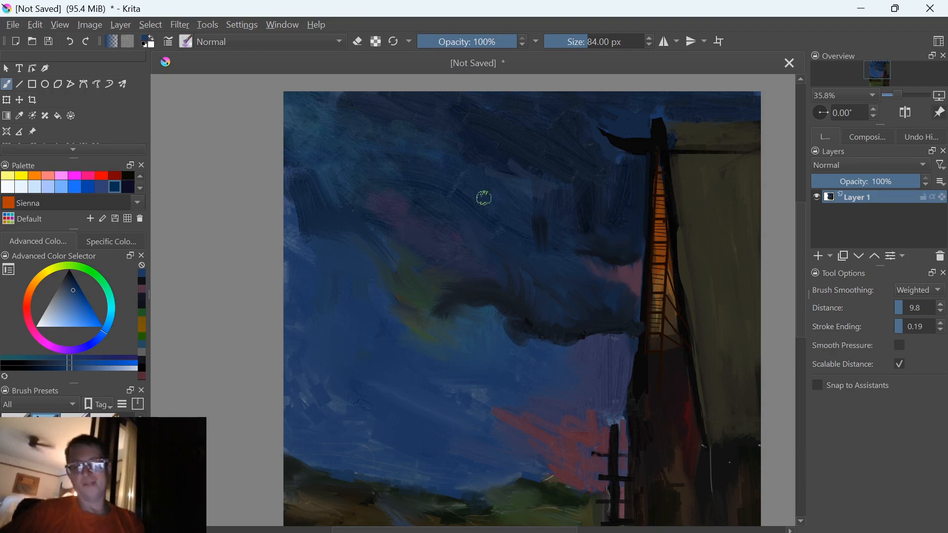
Switch the brush blending mode to Multiply, to Screen, and finally to Color
scroll(483, 198, down, 5)
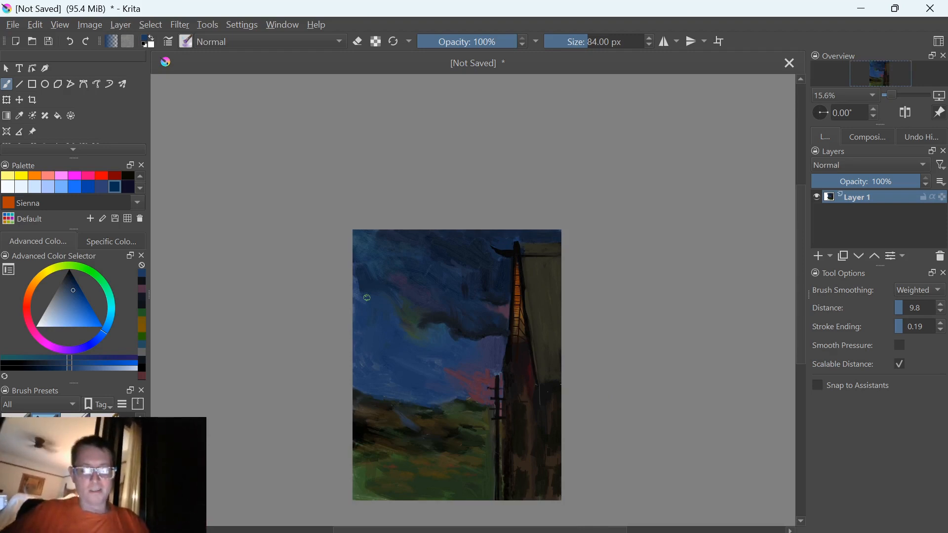
ctrl+click(428, 335)
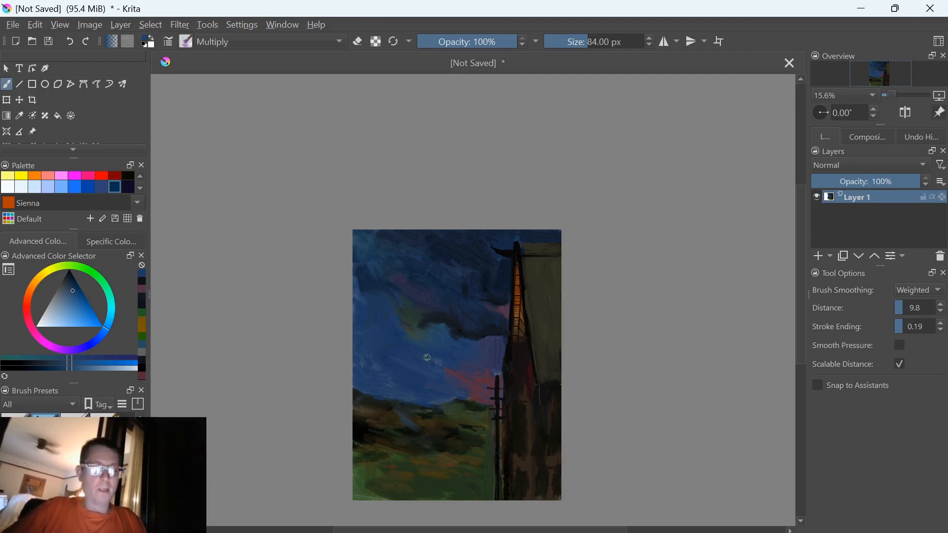
key(alt+shift+m)
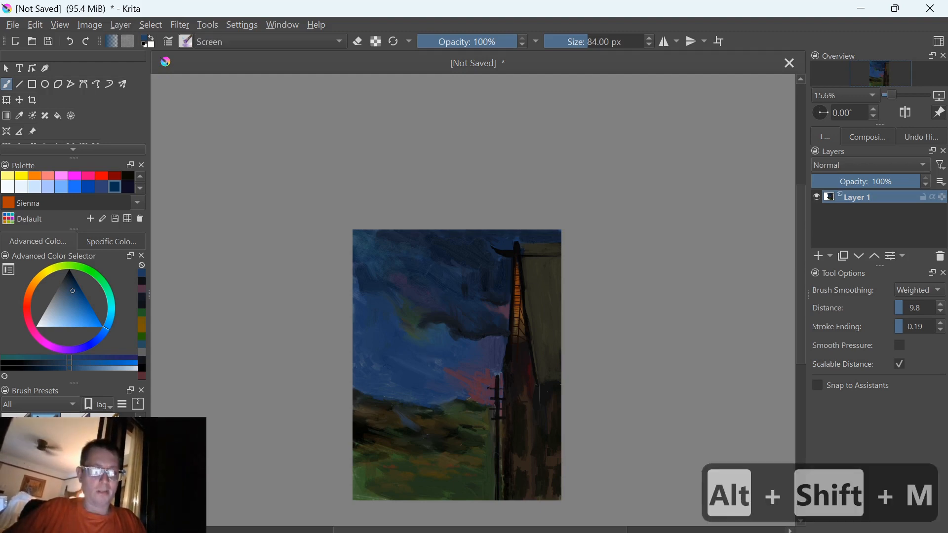
key(alt+shift+s)
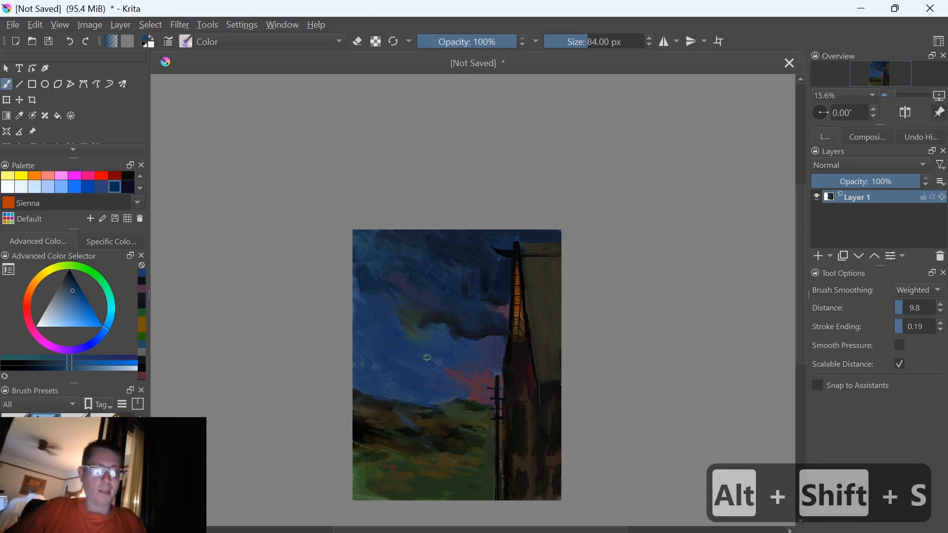
key(alt+shift+c)
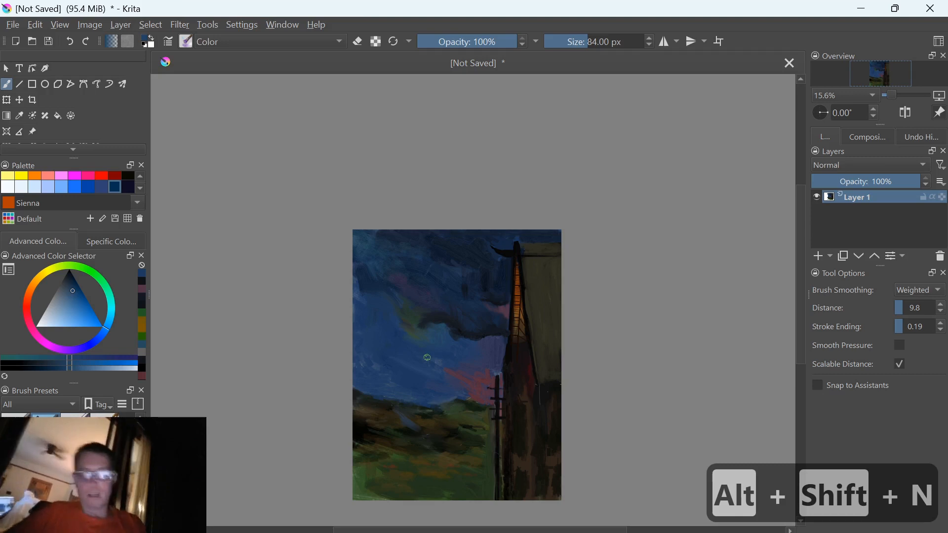
Enlarge the brush to 263 px and try recolouring the yellow-green cloud patch blue in Color mode
key(bracketright)
key(bracketright)
key(bracketright)
key(bracketright)
key(bracketright)
key(bracketright)
key(bracketright)
key(bracketright)
key(bracketright)
key(bracketright)
key(bracketright)
key(bracketright)
key(bracketright)
key(bracketright)
key(bracketright)
key(bracketright)
mouse_move(409, 344)
mouse_down()
mouse_move(413, 331)
mouse_move(398, 307)
mouse_move(417, 317)
mouse_move(417, 333)
mouse_up()
key(bracketright)
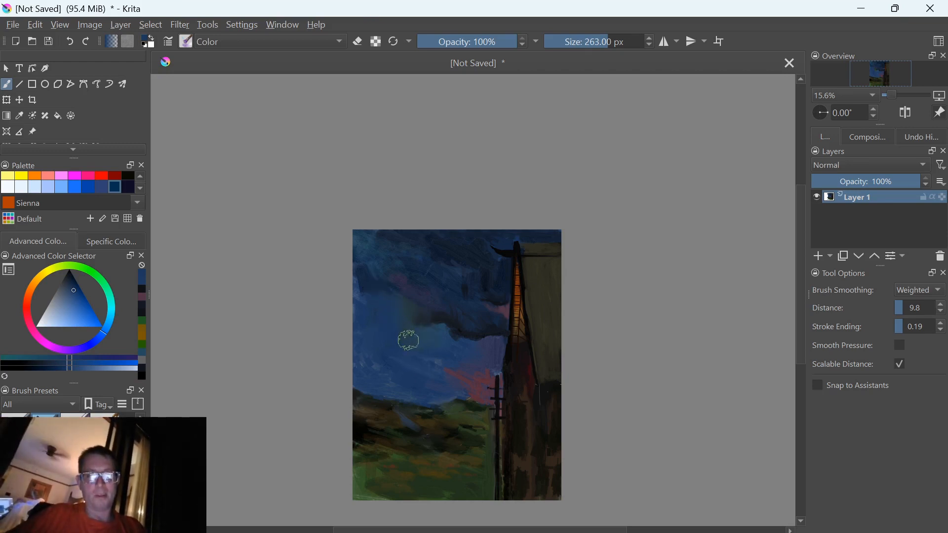
Undo the recent blue recolouring strokes on the cloud patch
key(ctrl+z)
key(ctrl+z)
key(ctrl+z)
key(ctrl+z)
key(ctrl+z)
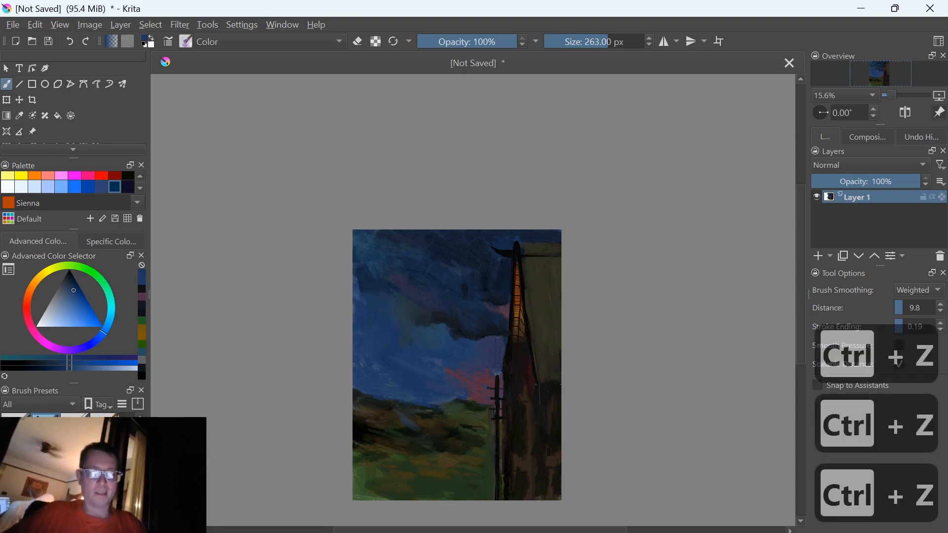
key(ctrl+z)
key(ctrl+z)
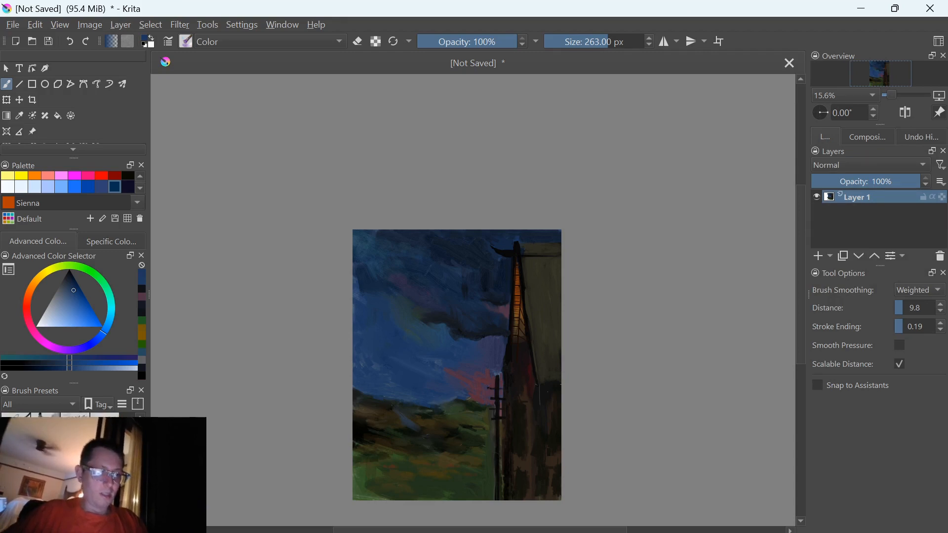
Switch to the previous Shader preset at 171.41 px, tint the cloud patch blue in Color mode, and choose deep indigo
key(slash)
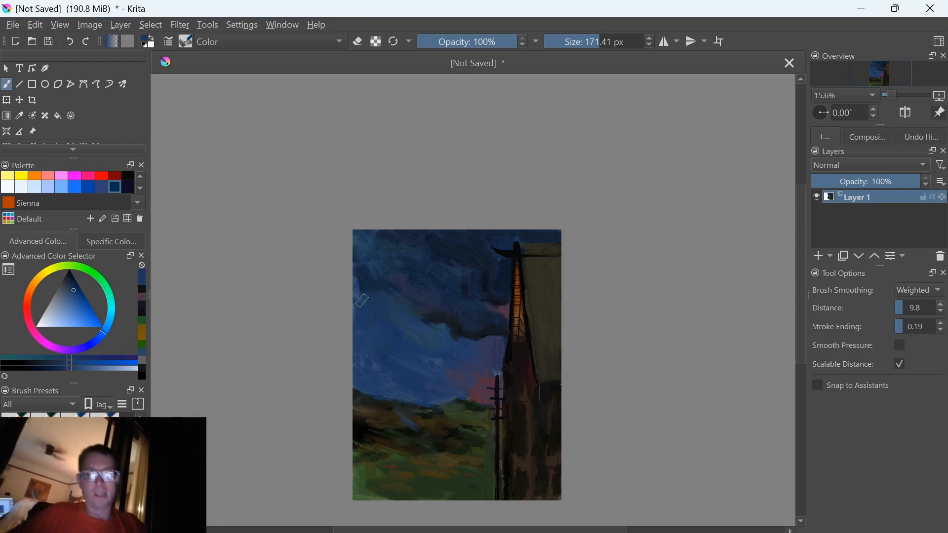
key(o)
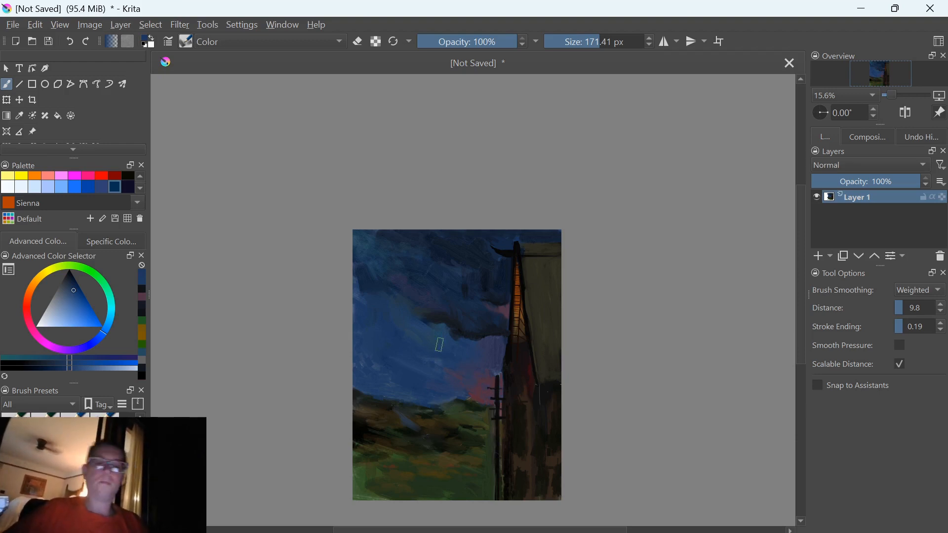
scroll(439, 345, up, 2)
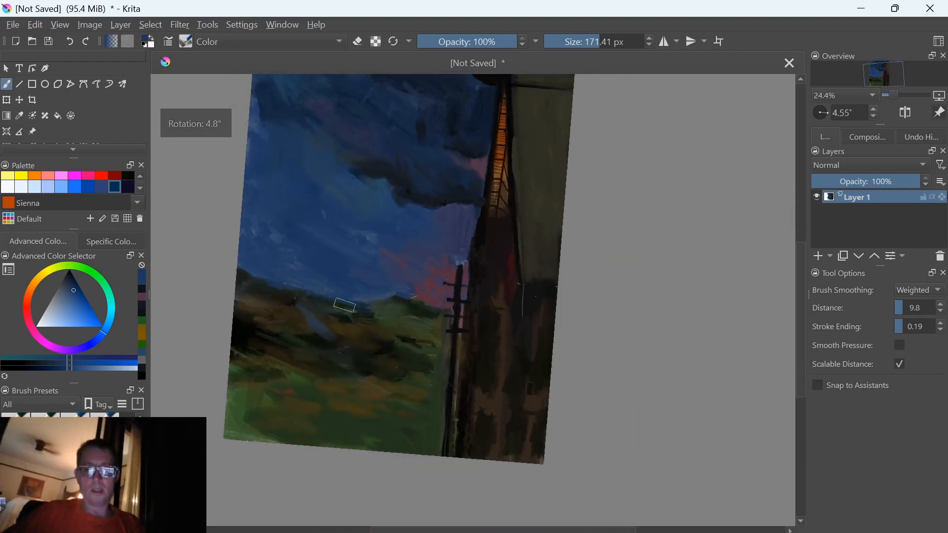
key(l)
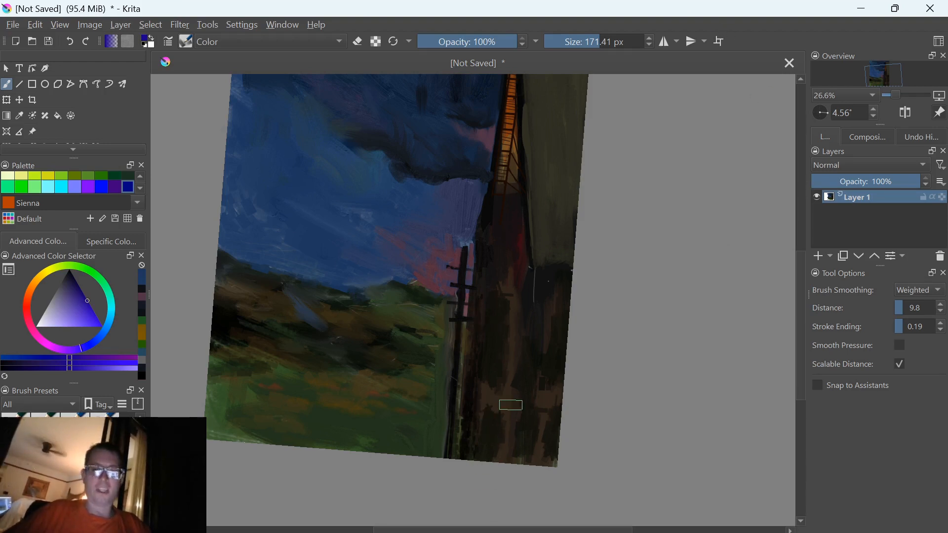
key(5)
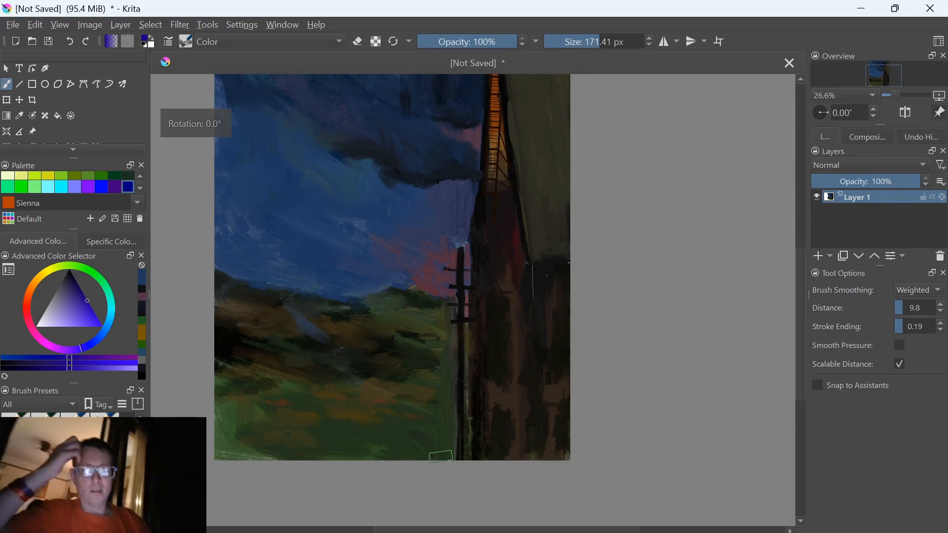
scroll(440, 456, down, 3)
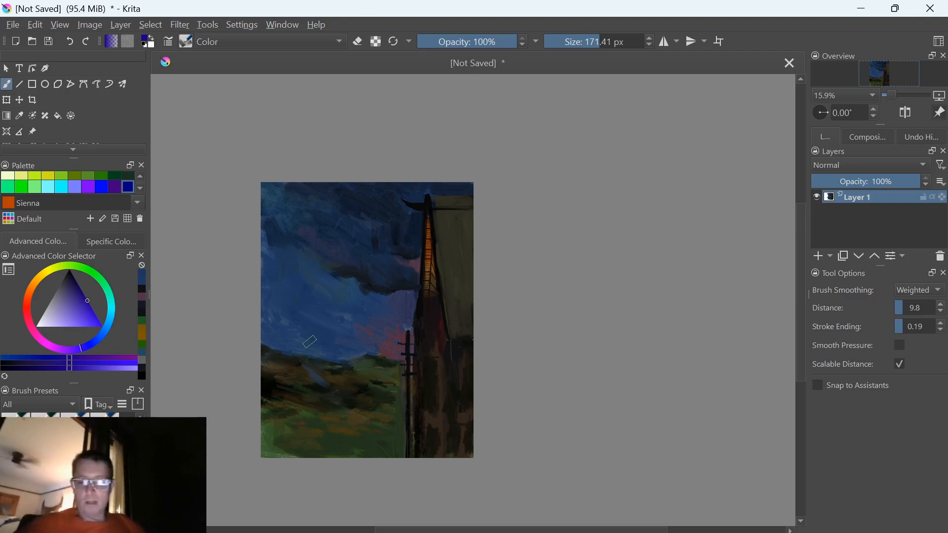
Add a new paint layer and choose a 22 px brush preset from the shape tag
key(Insert)
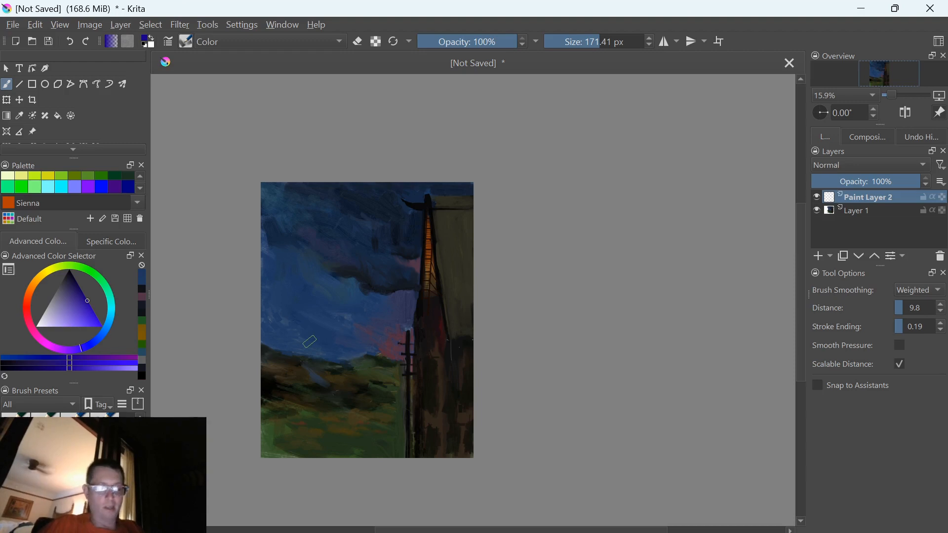
right_click(303, 212)
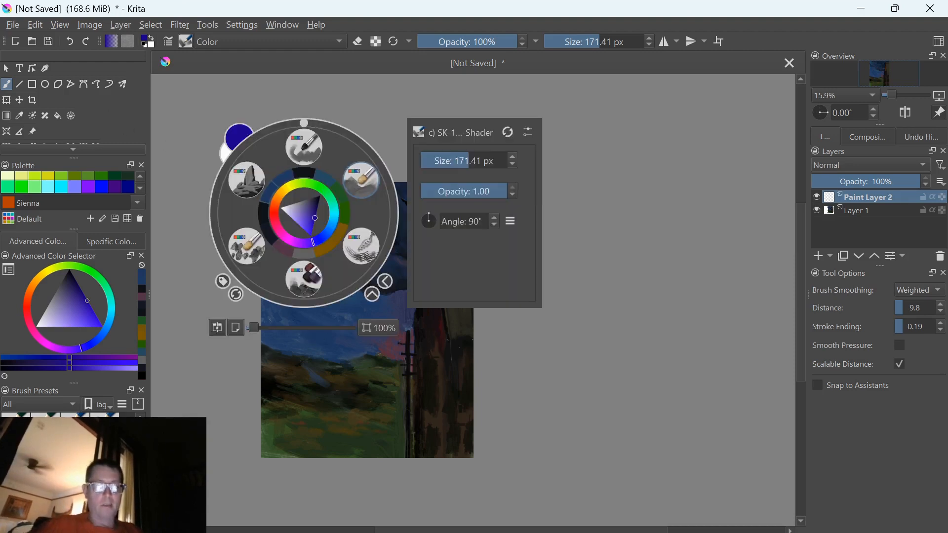
click(222, 282)
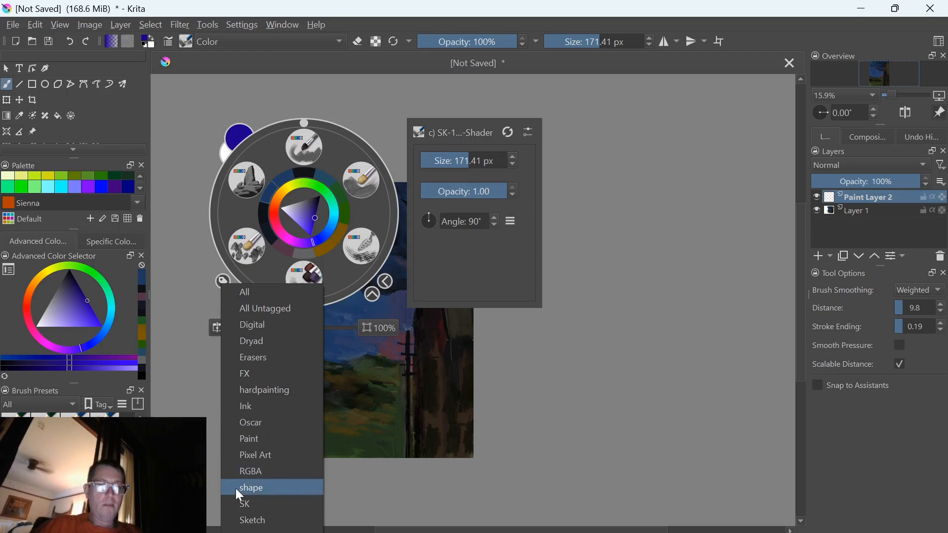
click(251, 487)
click(304, 146)
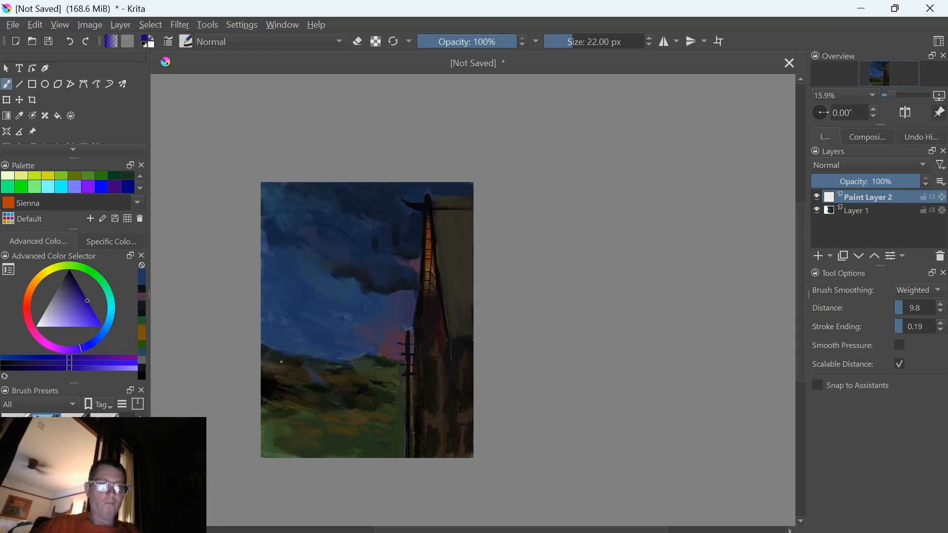
drag(215, 421, 231, 423)
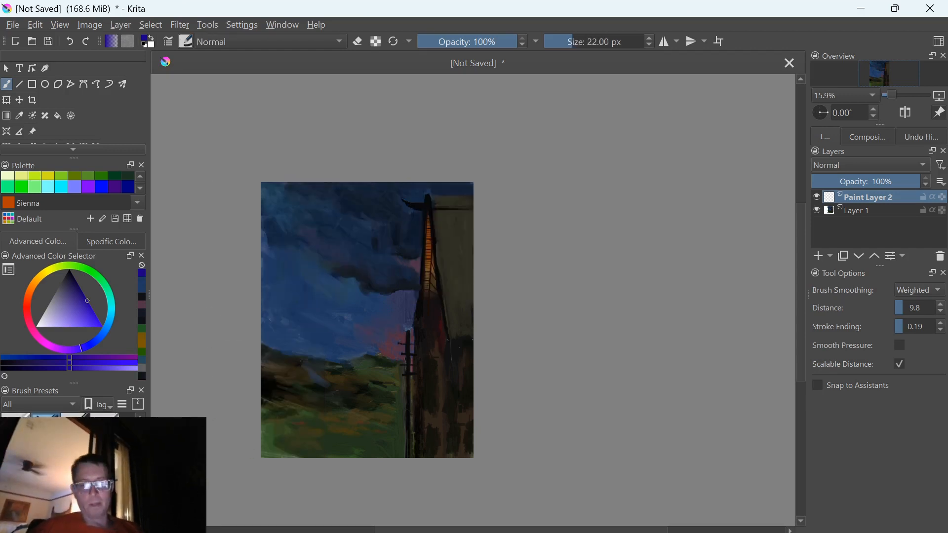
Undo the blue test stroke across the utility pole
scroll(402, 395, up, 5)
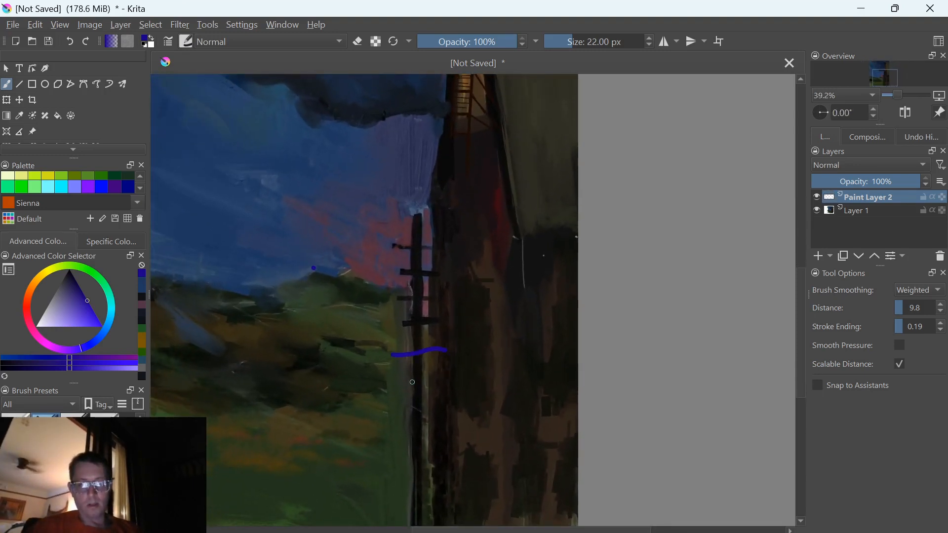
key(ctrl+z)
key(ctrl+z)
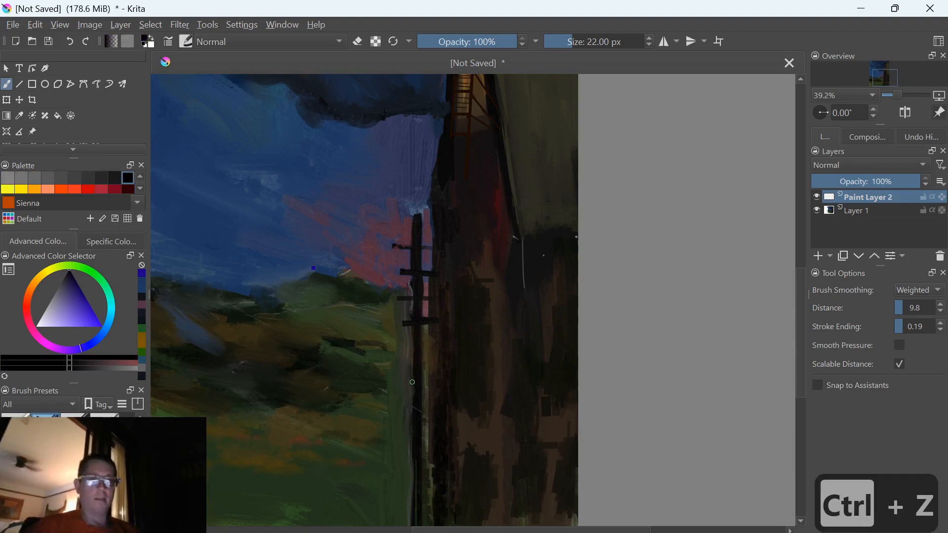
Paint black strokes along the tower's dark left edge, reducing the brush to 16 px for the upper part
scroll(412, 383, up, 4)
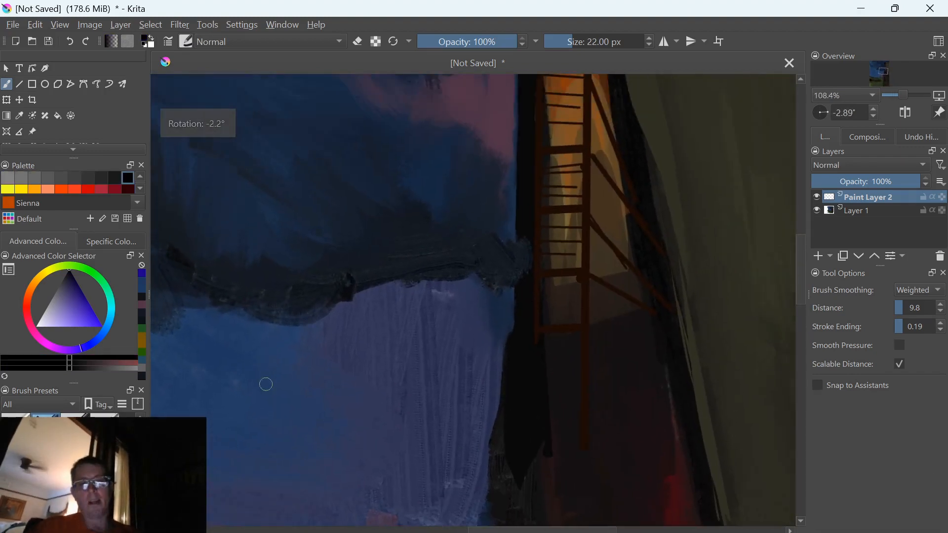
mouse_move(498, 296)
mouse_down()
mouse_move(502, 289)
mouse_move(503, 314)
mouse_up()
drag(503, 267, 510, 348)
drag(458, 306, 426, 505)
drag(409, 235, 389, 383)
key([)
Reduce the brush to 12 px, paint the curved roof's underside in sampled dark rust brown, and undo the stray stroke in the sky
key([)
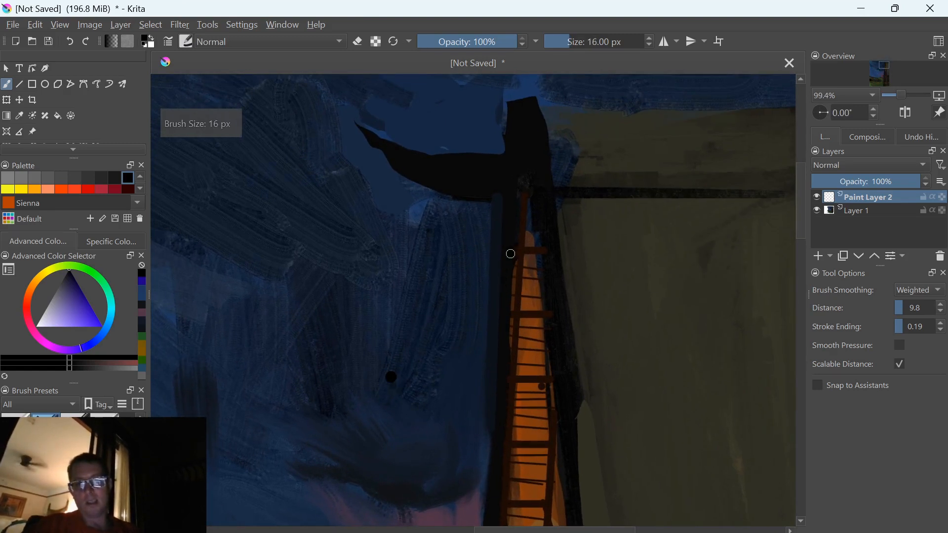
drag(509, 251, 514, 351)
key([)
key([)
key([)
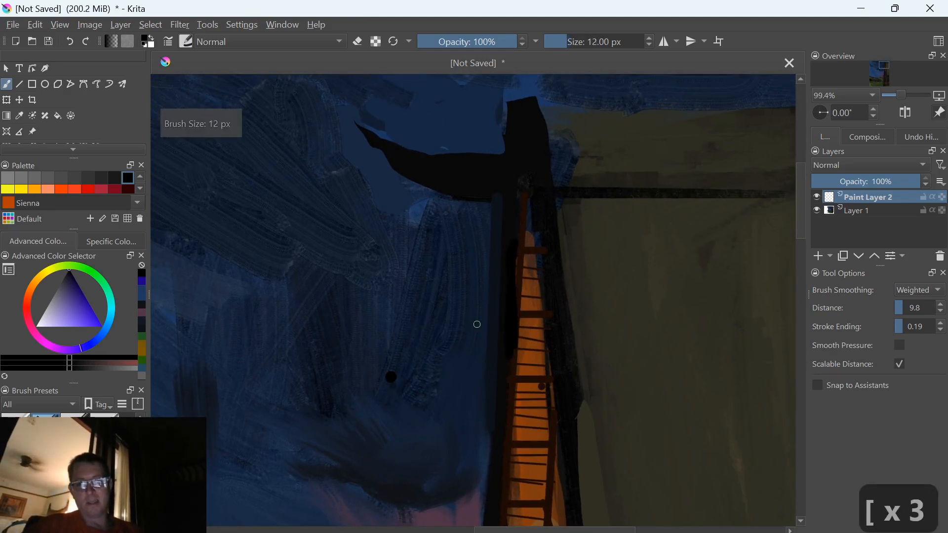
ctrl+click(525, 215)
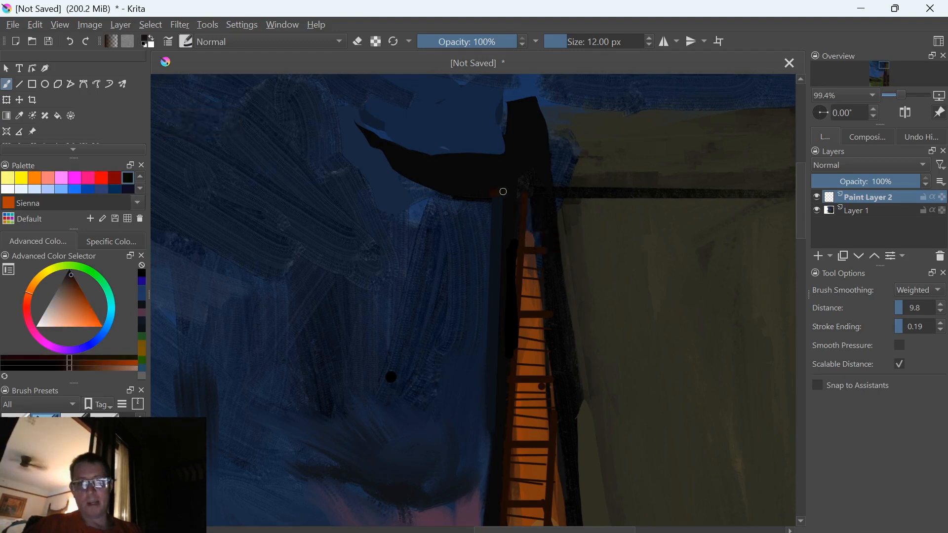
drag(501, 191, 456, 196)
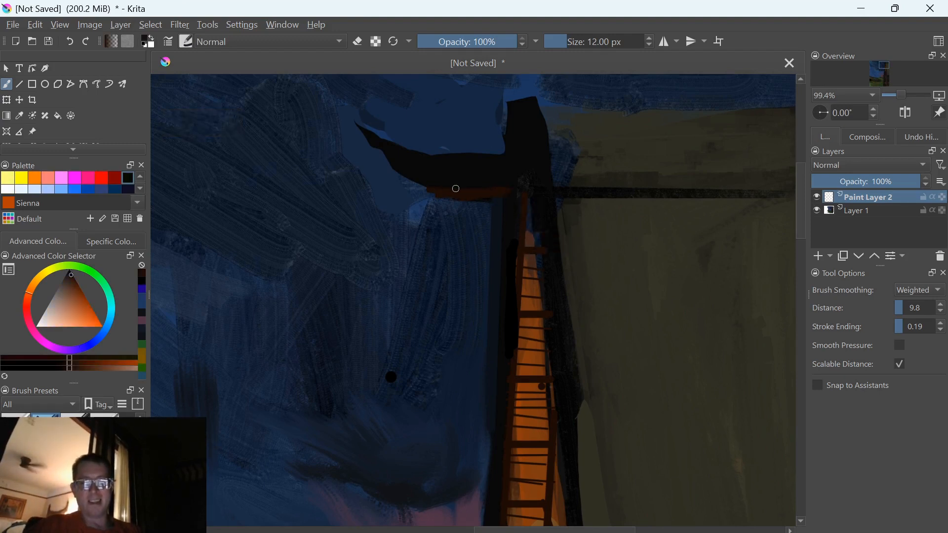
drag(379, 430, 328, 333)
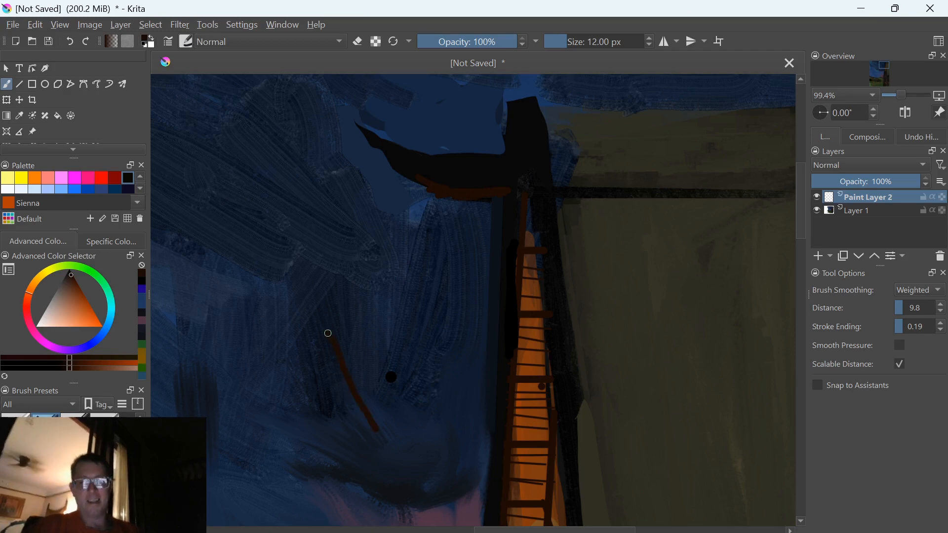
key(ctrl+z)
Examine the rust accent under the curved roof at whole-painting scale and close up
key(ctrl+minus)
key(ctrl+minus)
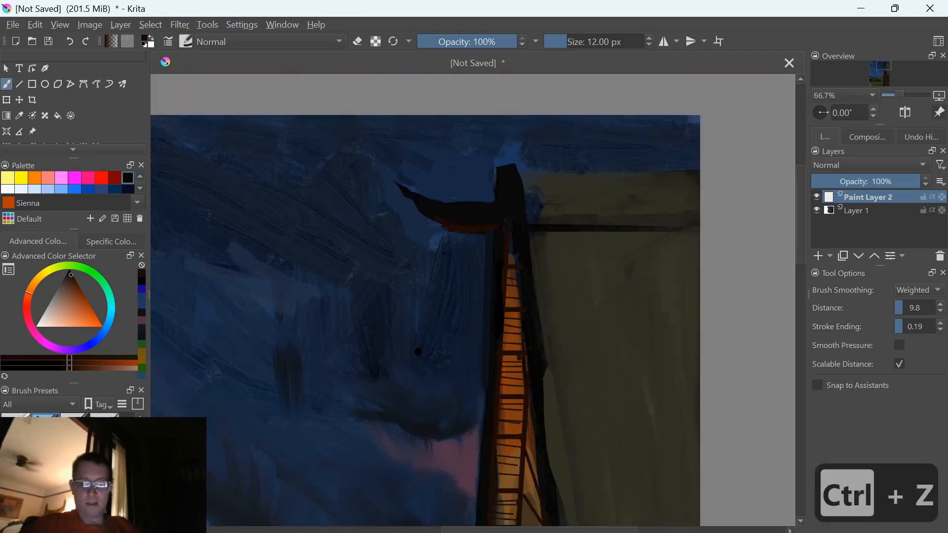
key(ctrl+minus)
key(ctrl+minus)
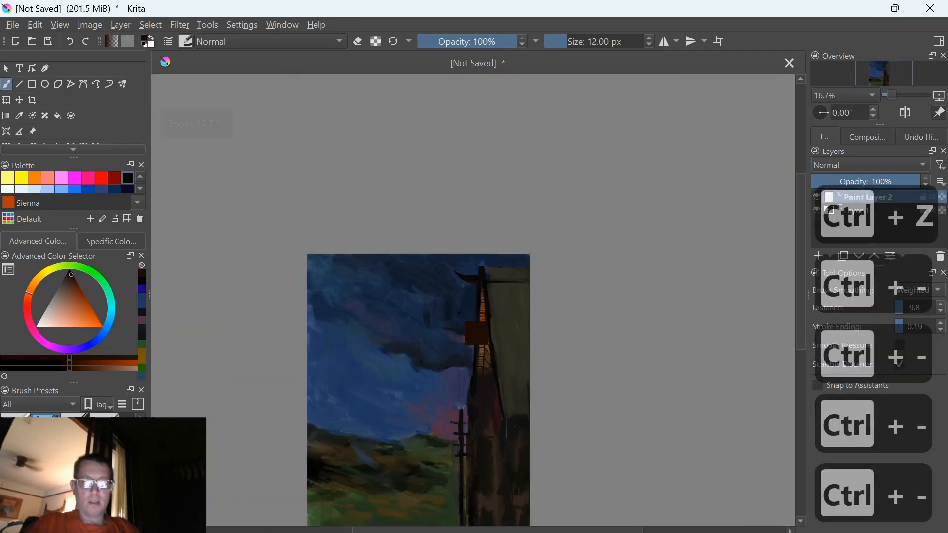
key(ctrl+minus)
key(ctrl+minus)
key(ctrl+equal)
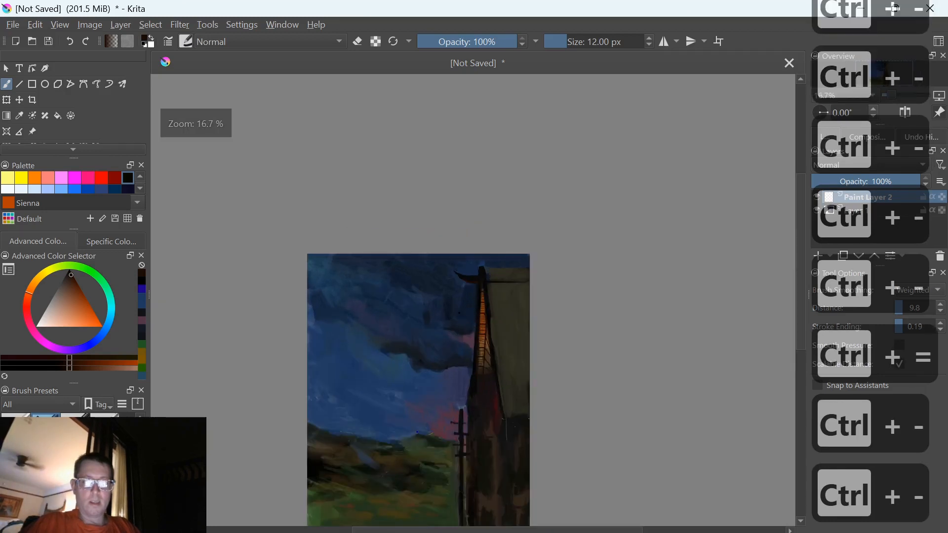
key(ctrl+equal)
key(ctrl+equal)
key(ctrl+equal)
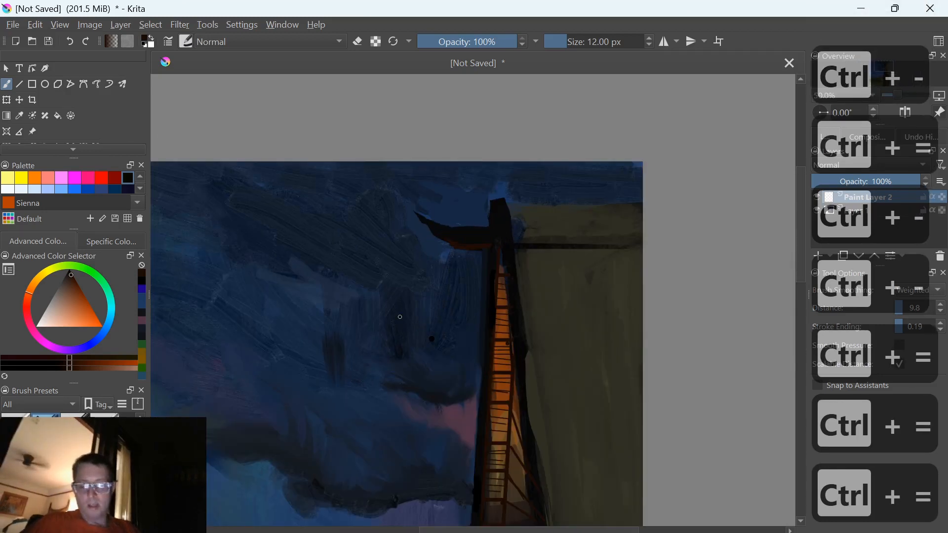
Darken the tower's right edge with sampled black, and refine it with the wall's olive colour using a 90 px brush preset
ctrl+click(513, 346)
mouse_move(527, 359)
mouse_down()
mouse_move(546, 455)
mouse_move(536, 447)
mouse_up()
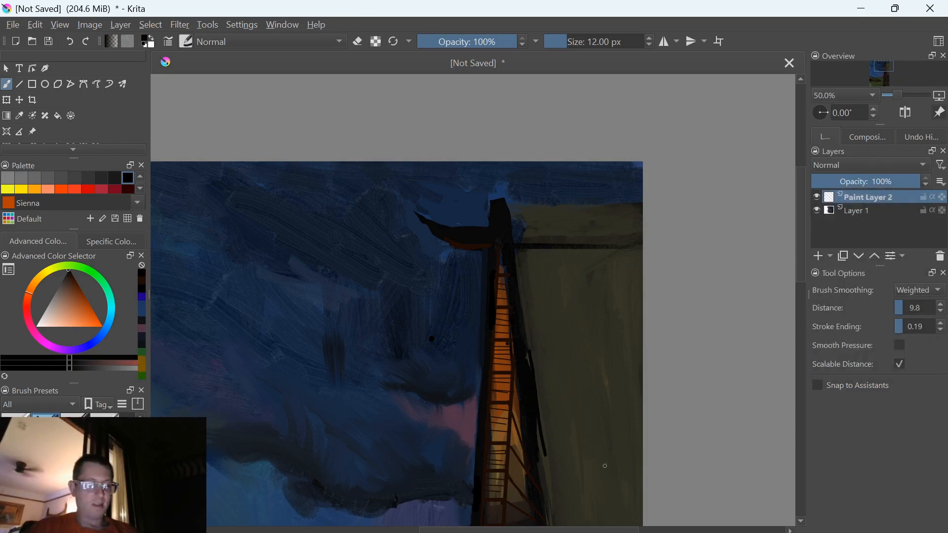
ctrl+click(576, 457)
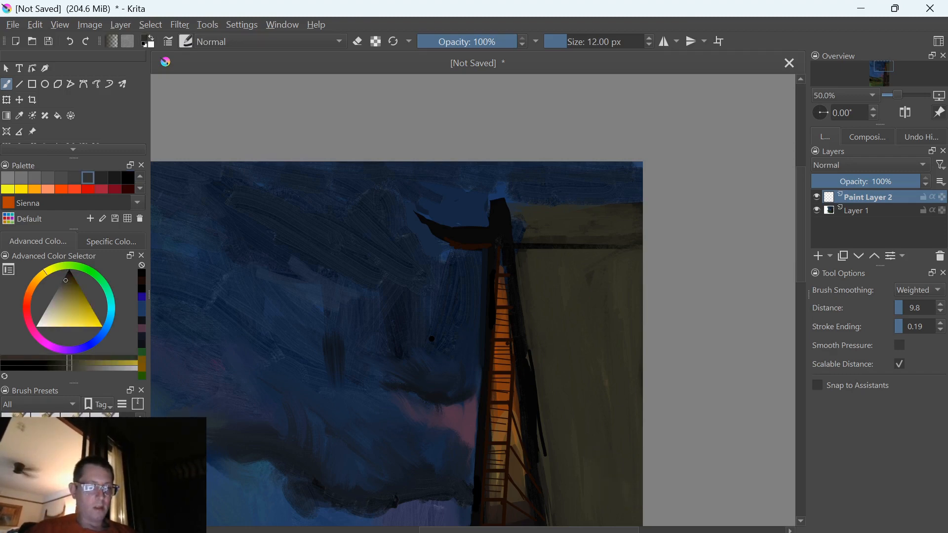
click(74, 471)
mouse_move(526, 343)
mouse_down()
mouse_move(538, 328)
mouse_move(551, 459)
mouse_move(543, 332)
mouse_move(554, 470)
mouse_up()
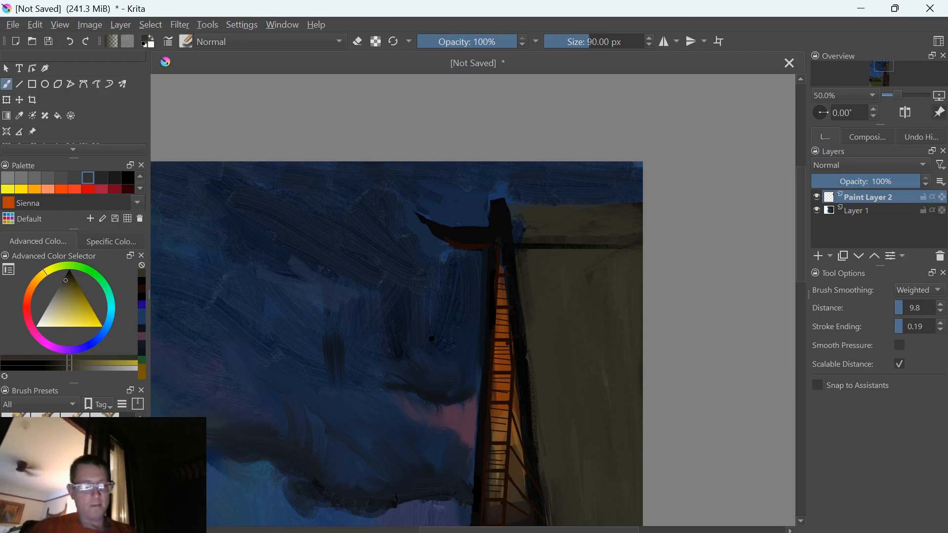
Paint a long dark green vertical streak and an orange one beside it down the olive wall at 90 px
key(k)
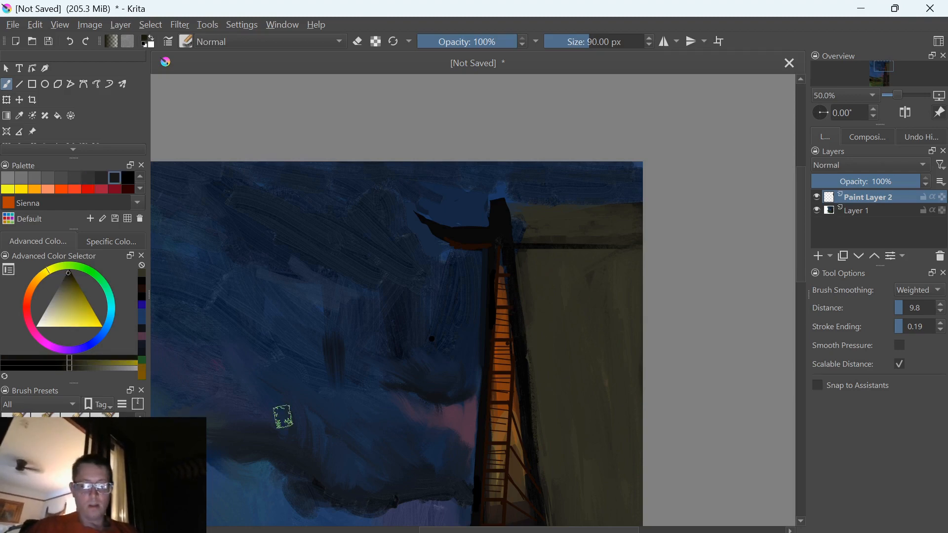
key(k)
drag(560, 300, 583, 520)
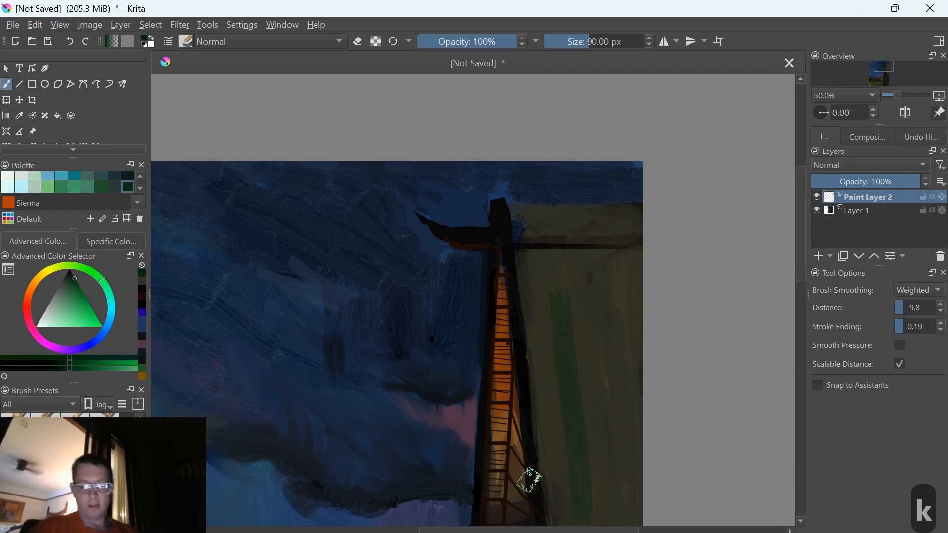
key(g)
key(g)
key(r)
drag(591, 517, 567, 316)
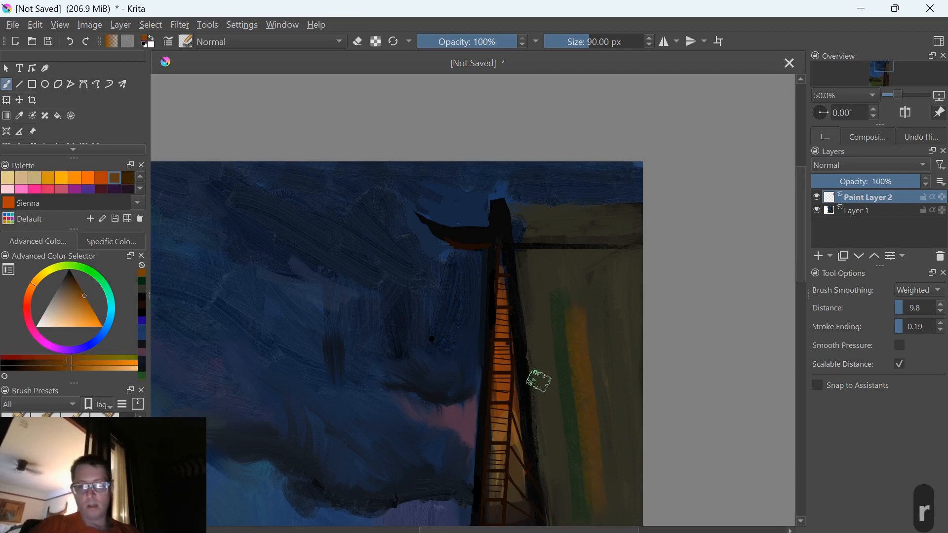
Add dark brown vertical streaks beside the orange one, sample the wall's olive, and extend the streaks down the wall
key(y)
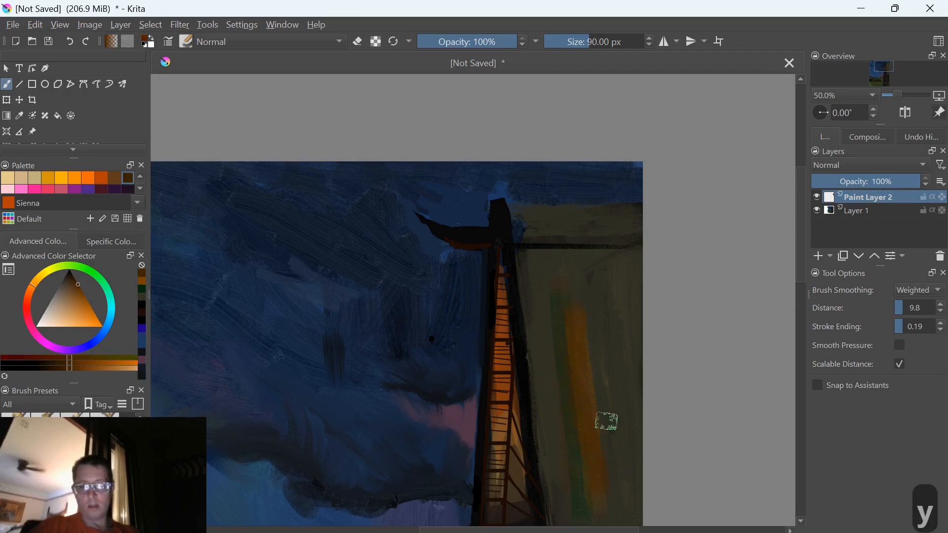
key(k)
mouse_move(615, 311)
mouse_down()
mouse_move(606, 445)
mouse_move(590, 321)
mouse_up()
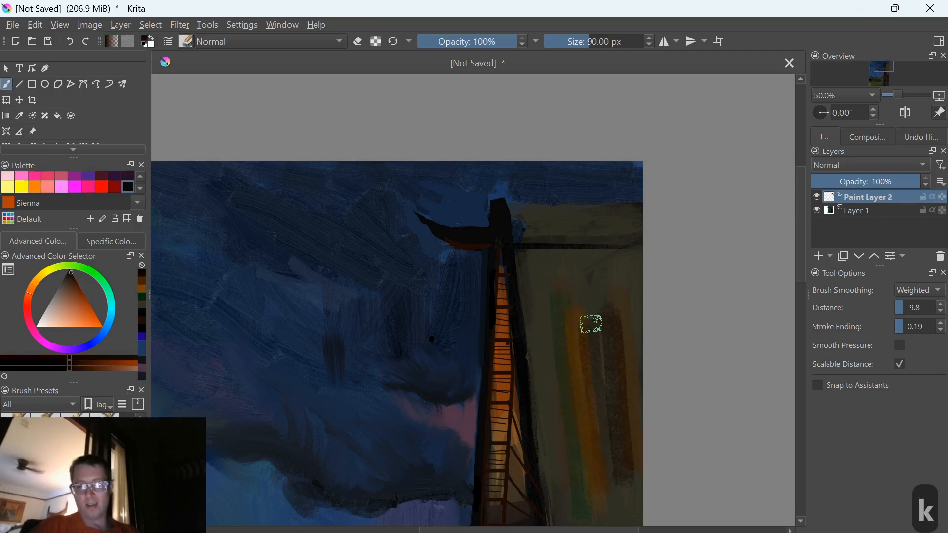
ctrl+click(553, 392)
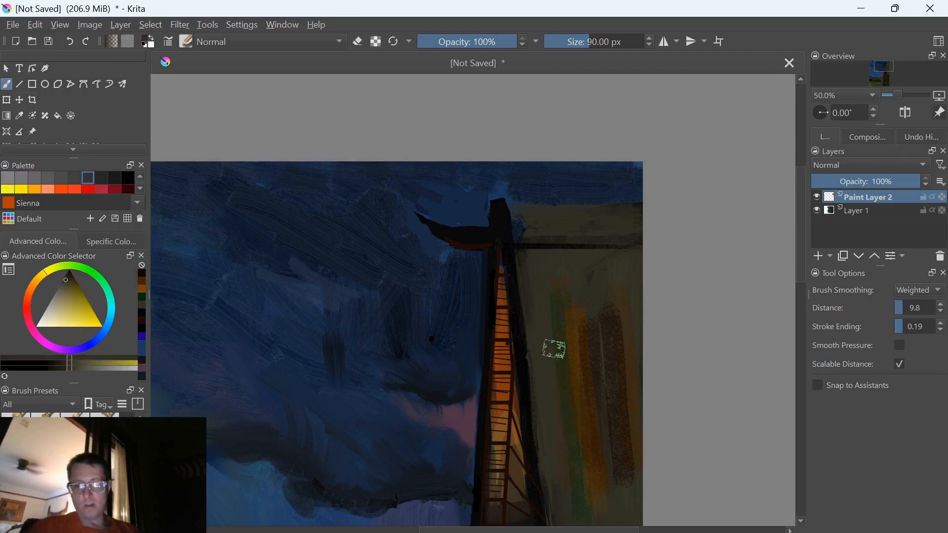
drag(573, 403, 593, 515)
drag(551, 436, 535, 322)
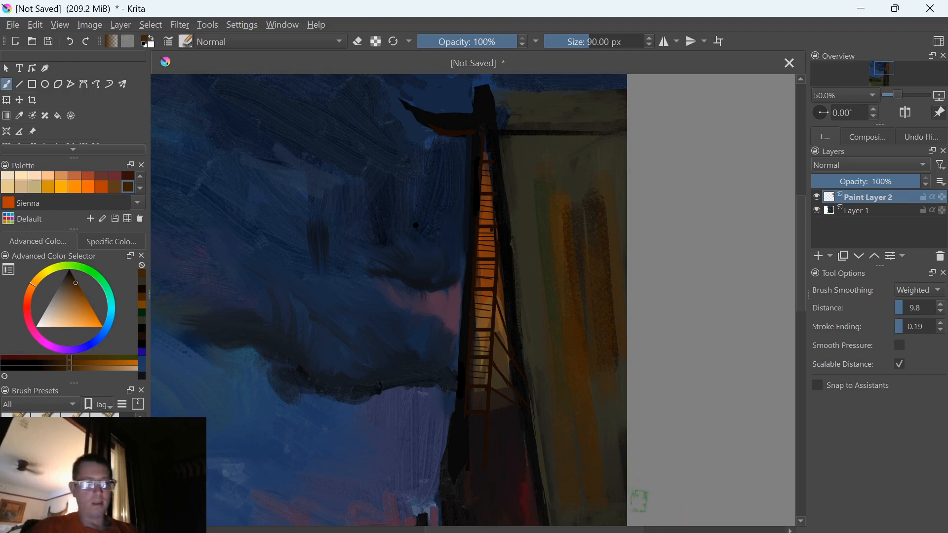
Enlarge the brush to 110 px and paint rough near-black vertical texture along the wall's edge and over its orange streaks
key(bracketright)
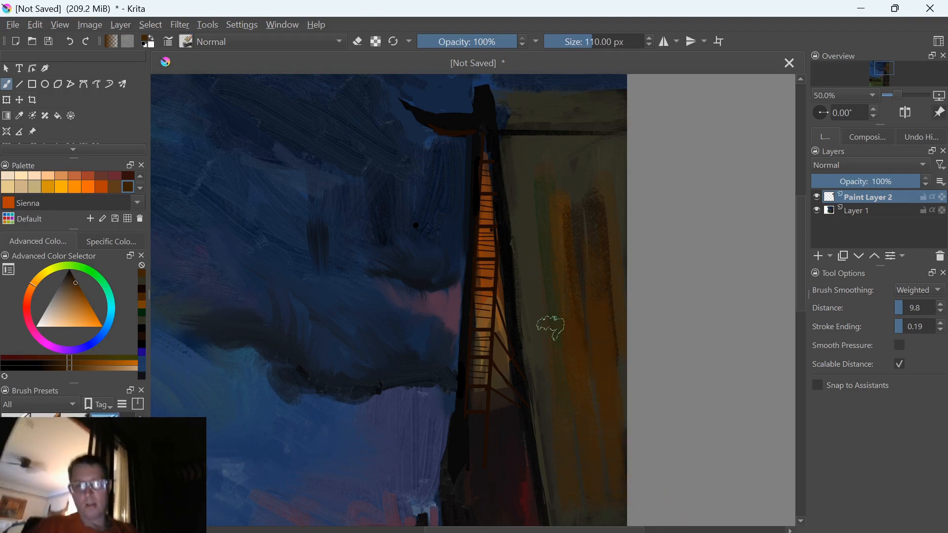
ctrl+click(526, 395)
ctrl+click(539, 428)
drag(542, 378, 514, 232)
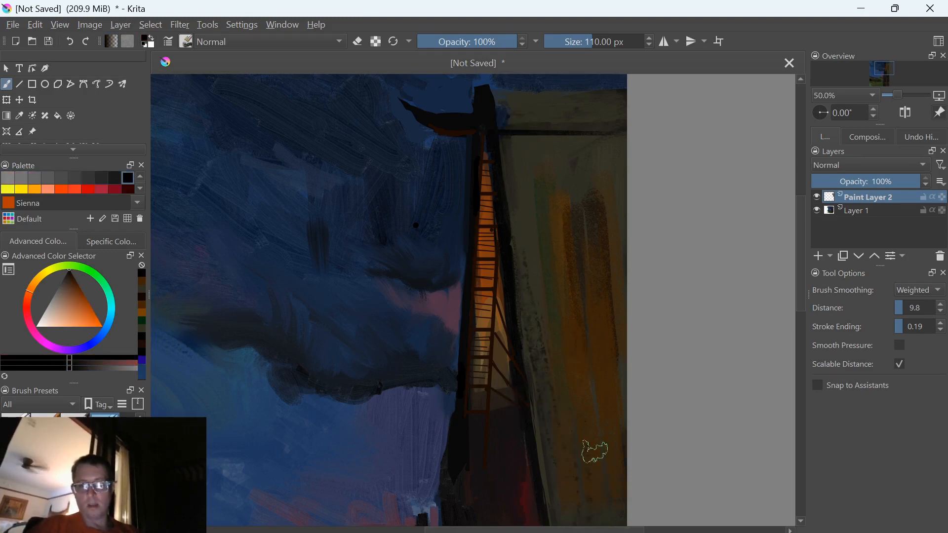
drag(617, 446, 611, 180)
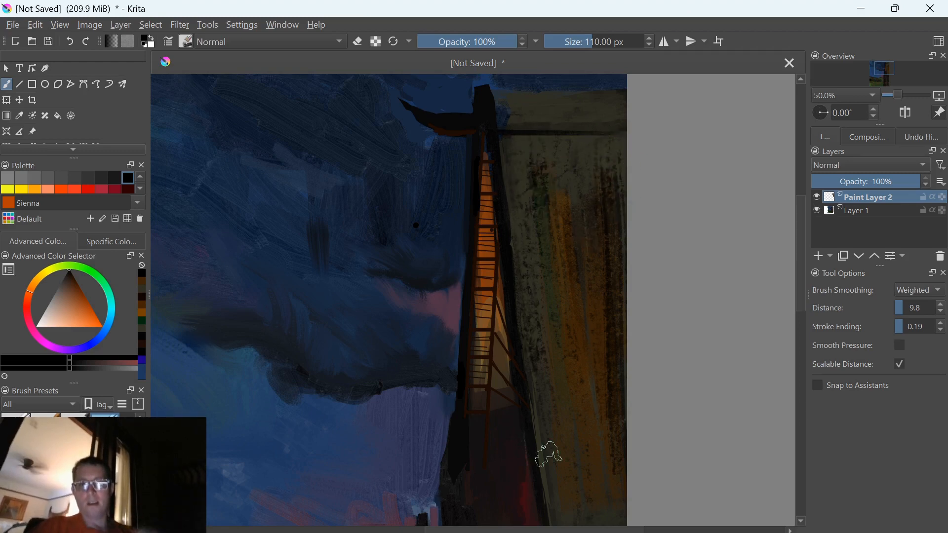
Sample the olive near the top of the wall and paint it over the coloured streaks to mute them
drag(458, 440, 413, 304)
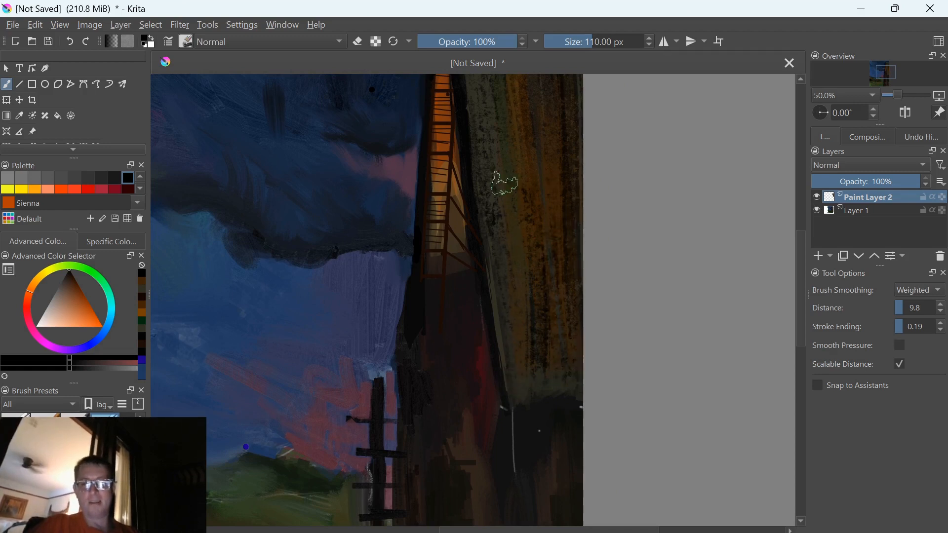
drag(504, 211, 484, 381)
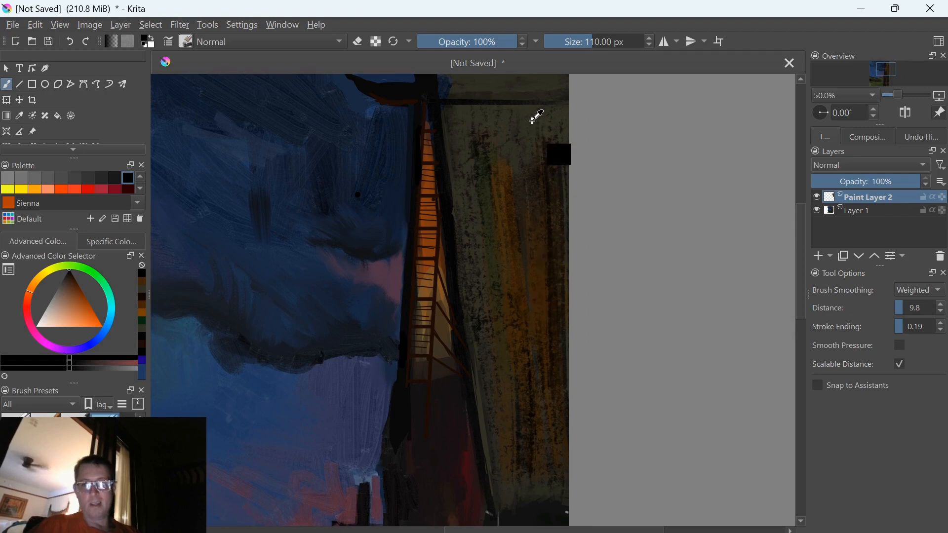
ctrl+click(537, 148)
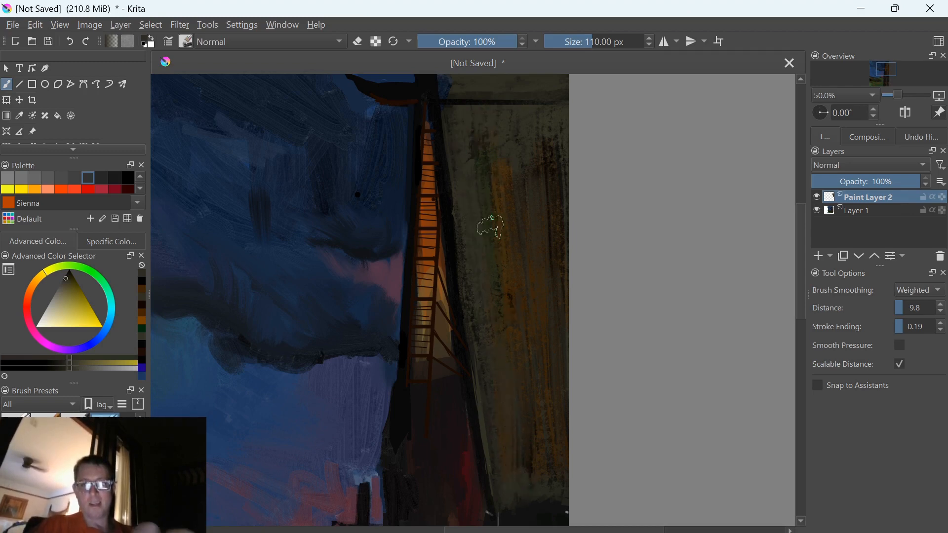
Try an olive stroke across the dark cloud and undo it
drag(360, 415, 312, 300)
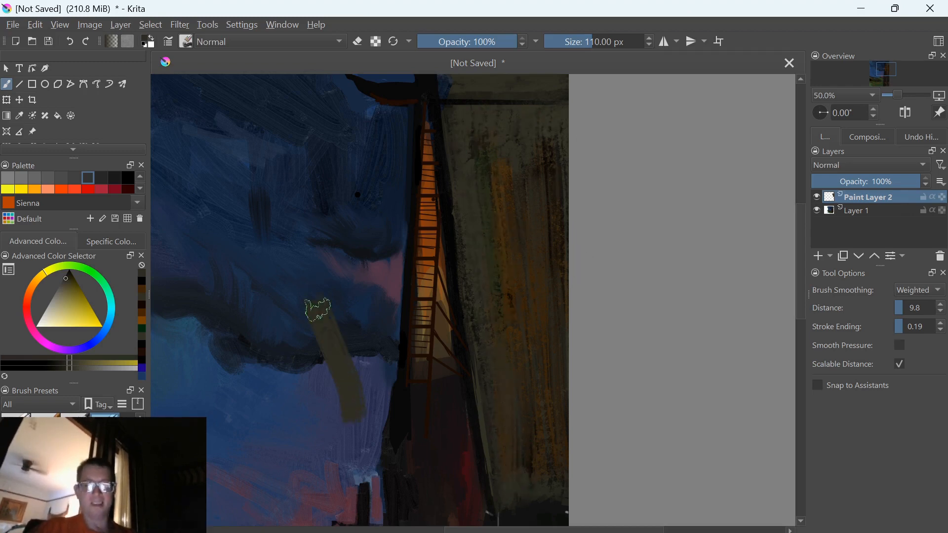
key(ctrl+z)
key(ctrl+minus)
key(ctrl+minus)
key(ctrl+minus)
key(ctrl+minus)
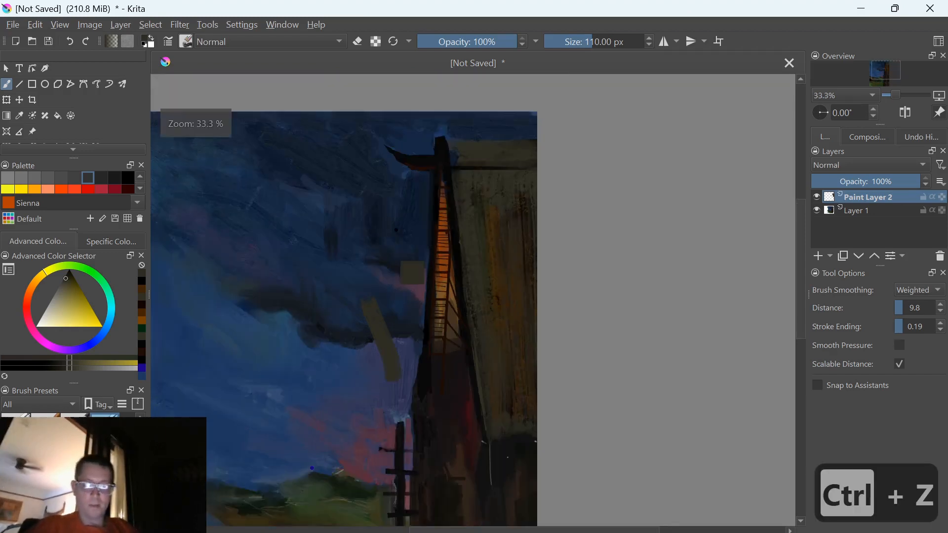
key(ctrl+z)
key(ctrl+equal)
key(ctrl+equal)
key(ctrl+equal)
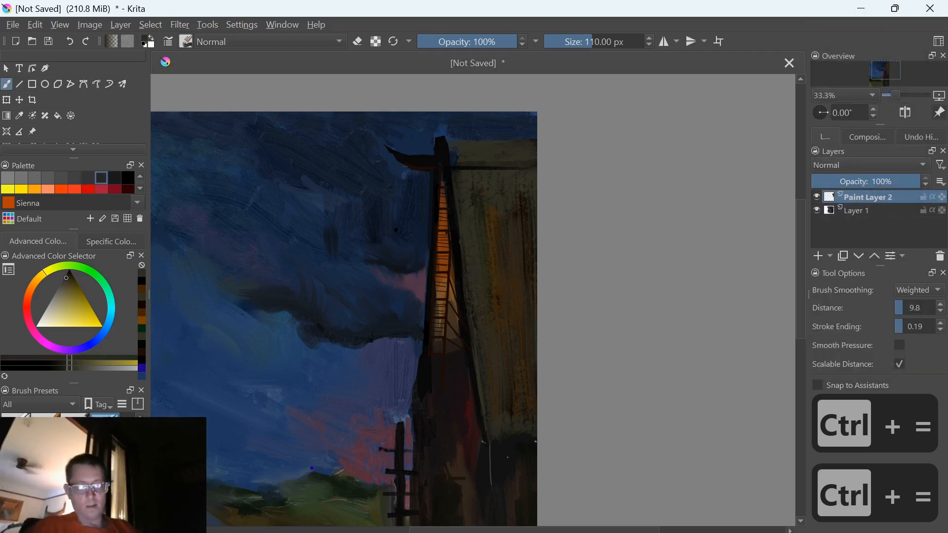
Tint the wall's orange streaks olive in Color blending mode and restore the Normal blending mode
key(alt+shift+c)
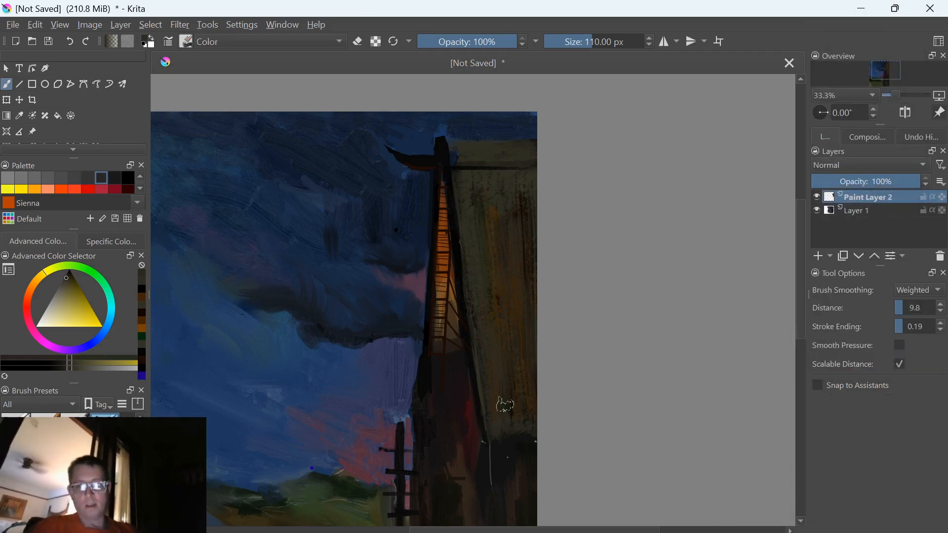
mouse_move(529, 404)
mouse_down()
mouse_move(510, 258)
mouse_move(514, 398)
mouse_move(484, 345)
mouse_move(488, 245)
mouse_up()
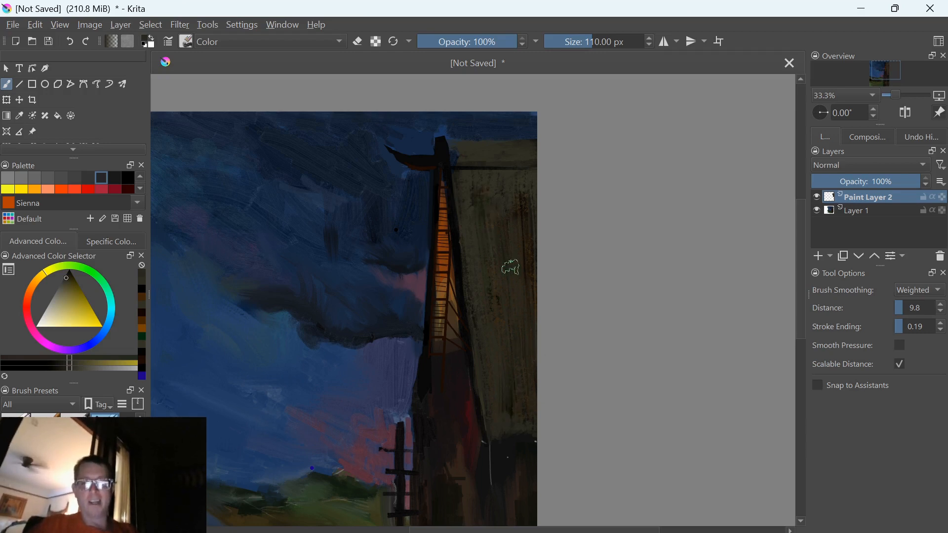
key(alt+shift+n)
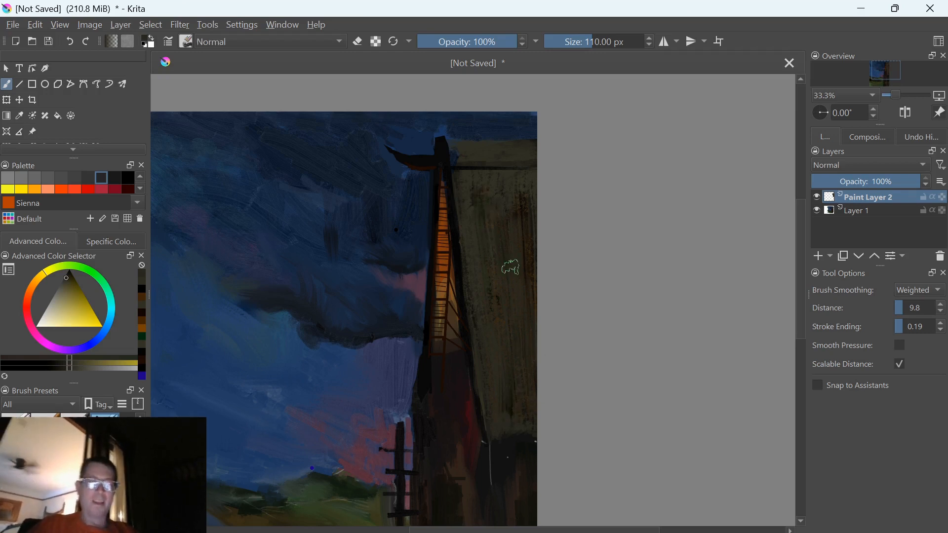
scroll(340, 349, down, 3)
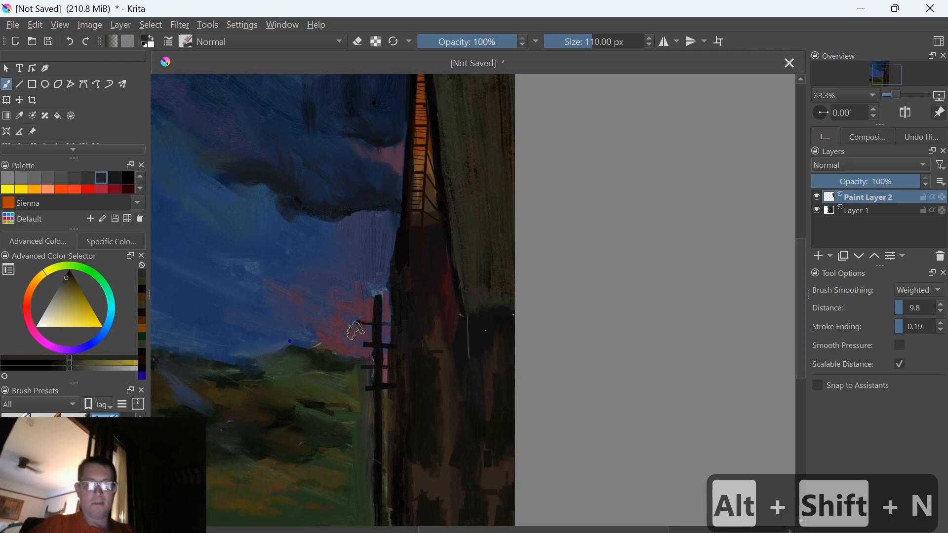
Pick a deep violet, return to the previous brush preset at 11 px, and try a straight line about 10 px long on the dark wall
ctrl+click(355, 331)
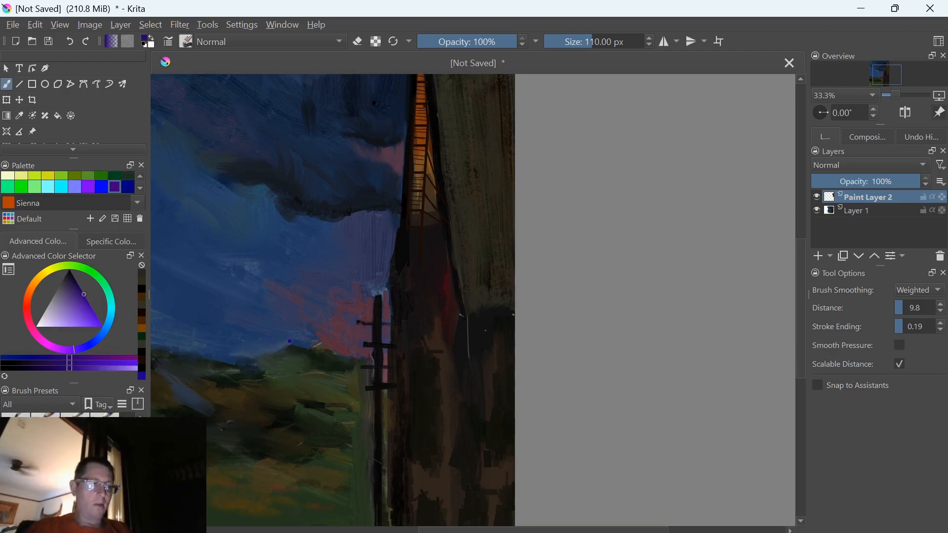
key(slash)
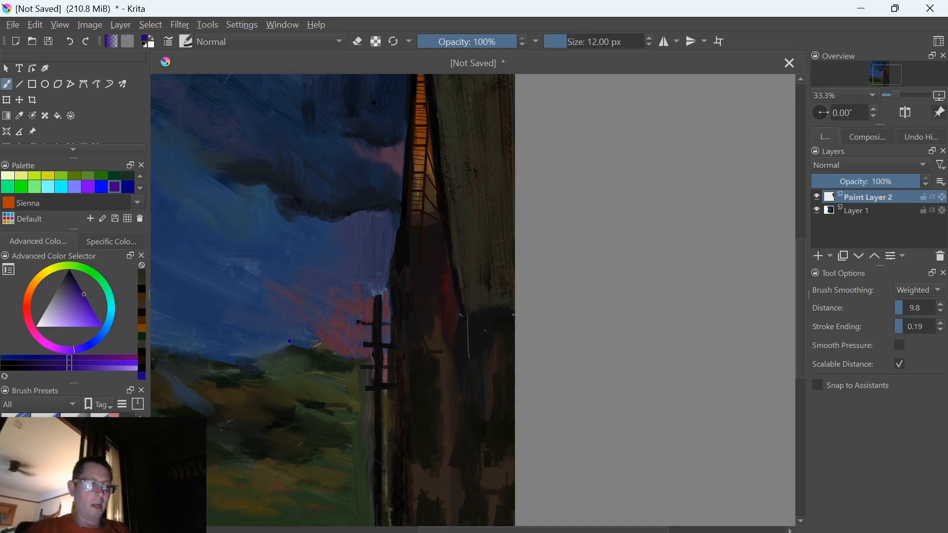
key(bracketleft)
key(bracketright)
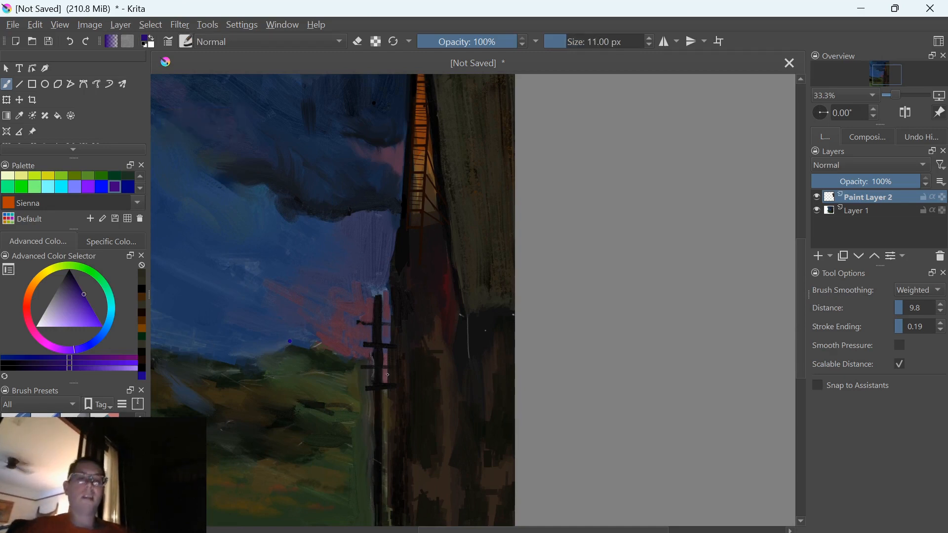
key(v)
key(v)
drag(421, 351, 425, 353)
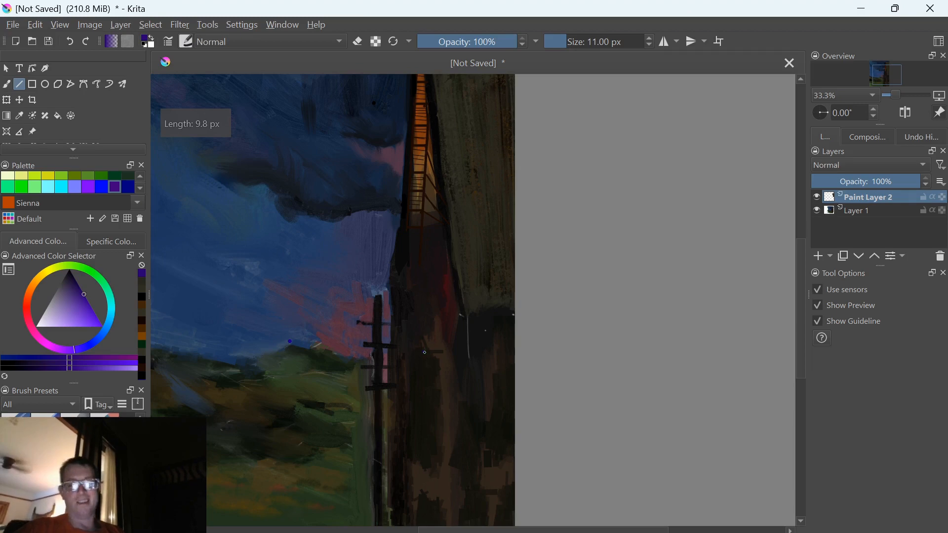
key(alt+Tab)
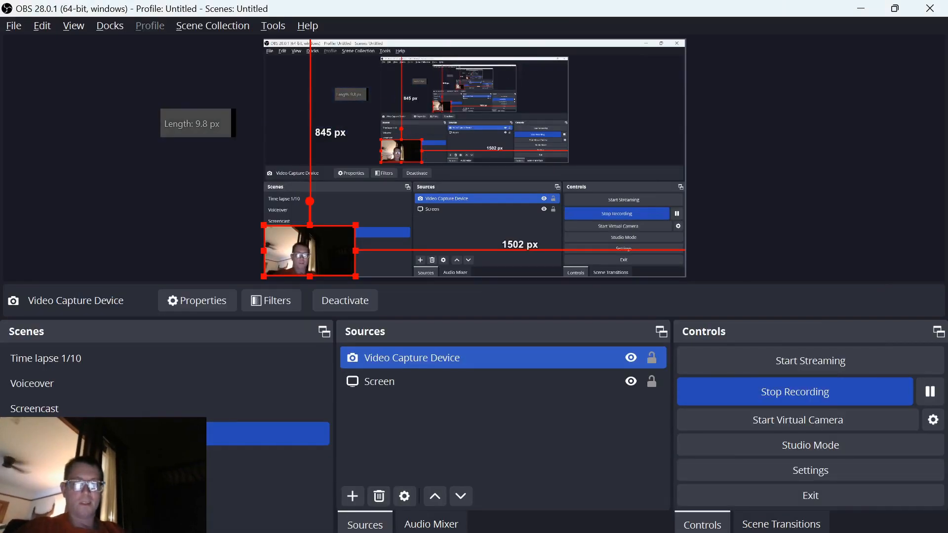
key(alt+Tab)
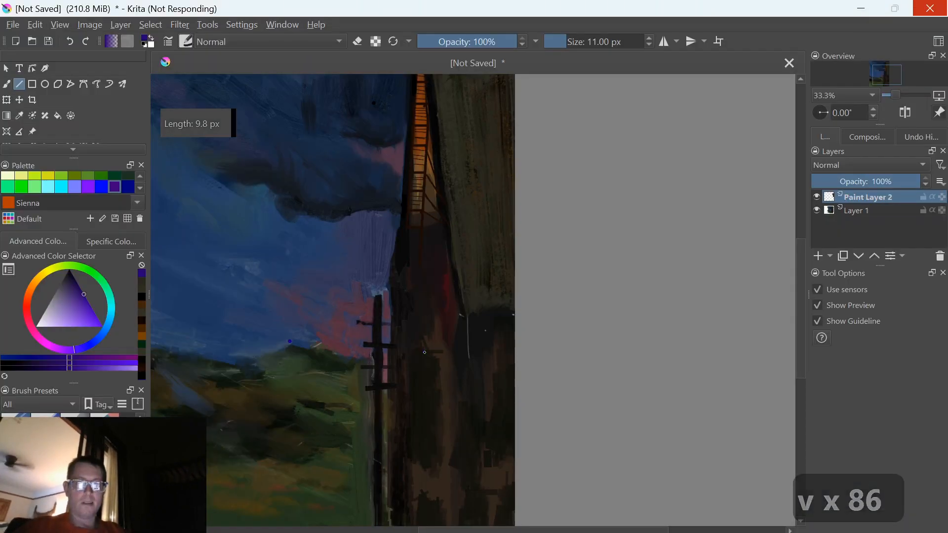